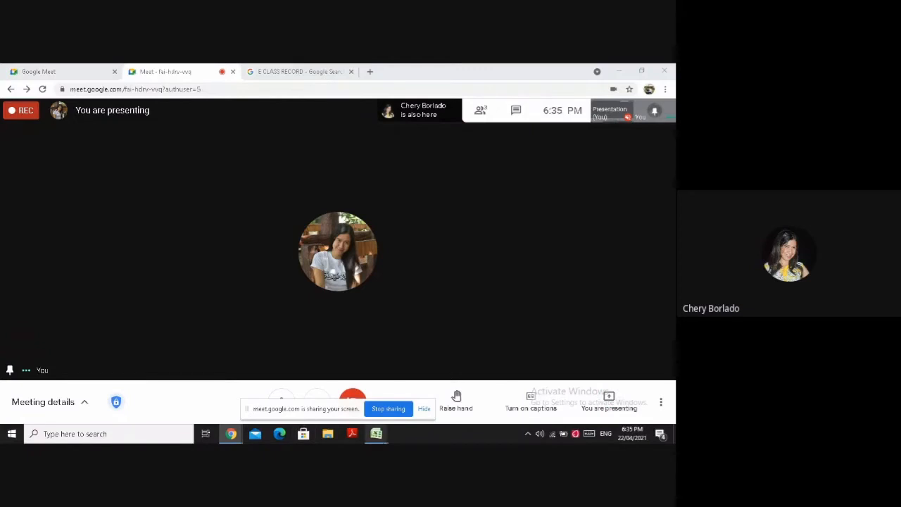
Switch to the E-Class Record workbook in Excel and enter region VI and division ILOILO in the AP_Q4 header
{"action": "mouse_move", "coordinate": [376, 433]}
{"action": "left_click", "coordinate": [392, 392]}
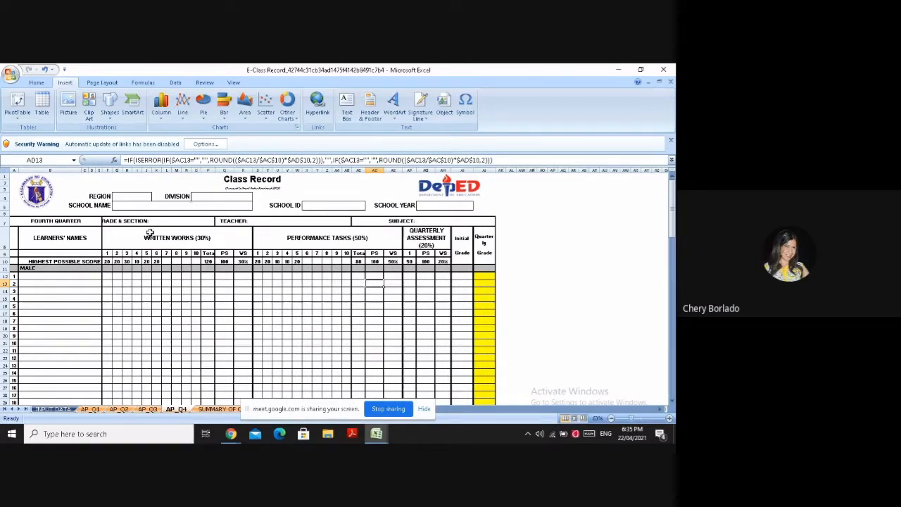
{"action": "left_click", "coordinate": [136, 197]}
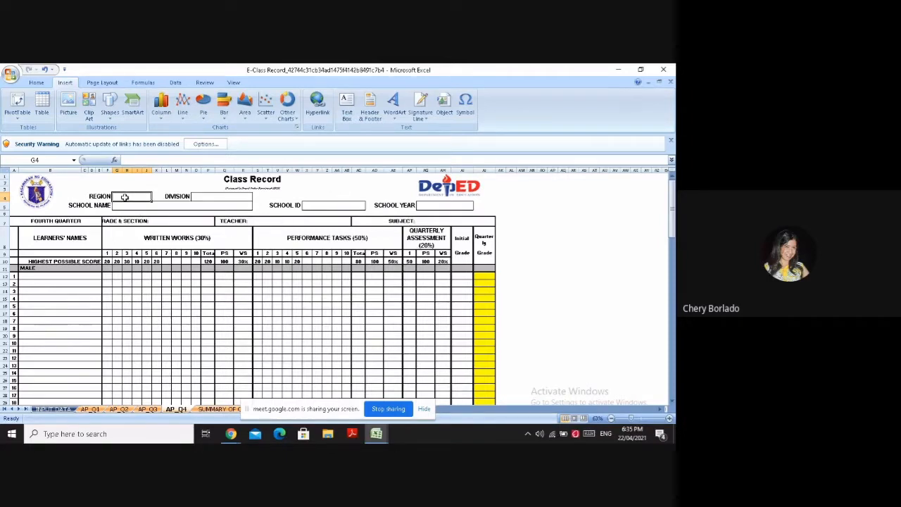
{"action": "type", "text": "V"}
{"action": "key", "text": "BackSpace"}
{"action": "key", "text": "BackSpace"}
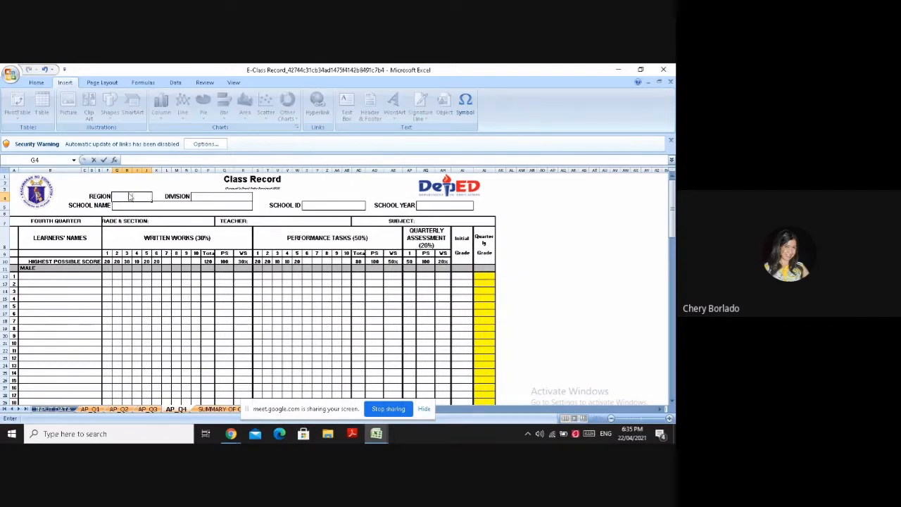
{"action": "type", "text": "VI"}
{"action": "left_click", "coordinate": [202, 196]}
{"action": "type", "text": "ILOI"}
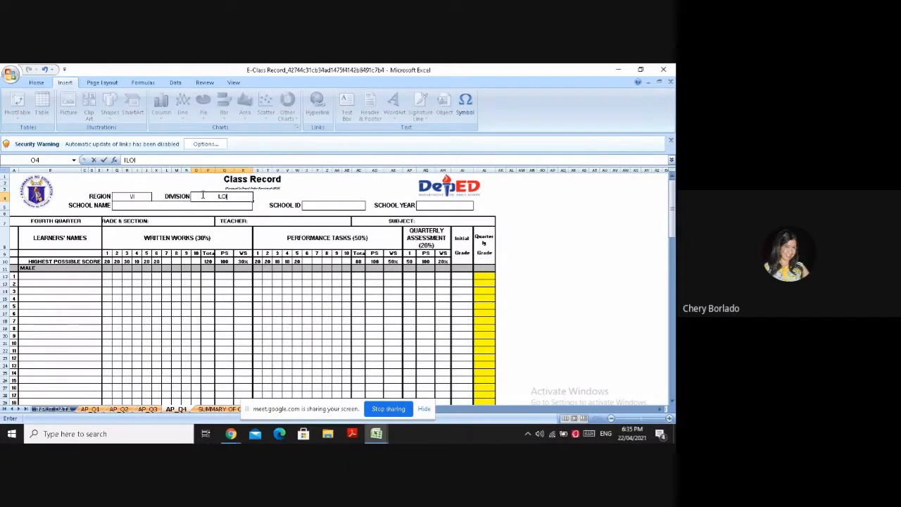
{"action": "type", "text": "LO"}
Enter CULASI NATIONAL HIGH SCHOOL as the school name in the class record header
{"action": "left_click", "coordinate": [187, 204]}
{"action": "type", "text": "CUL"}
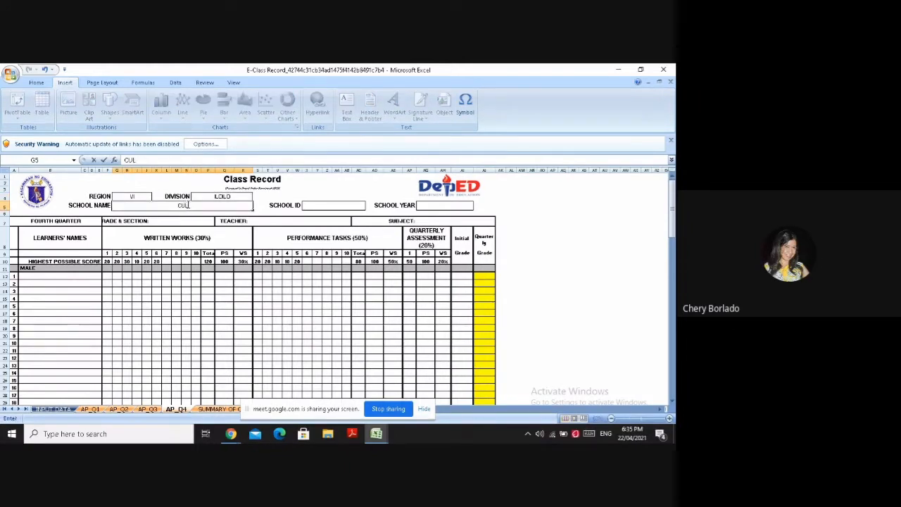
{"action": "type", "text": "asi na"}
{"action": "key", "text": "BackSpace"}
{"action": "key", "text": "BackSpace"}
{"action": "key", "text": "BackSpace"}
{"action": "key", "text": "BackSpace"}
{"action": "key", "text": "BackSpace"}
{"action": "key", "text": "BackSpace"}
{"action": "type", "text": "ASI NATIONAL HI"}
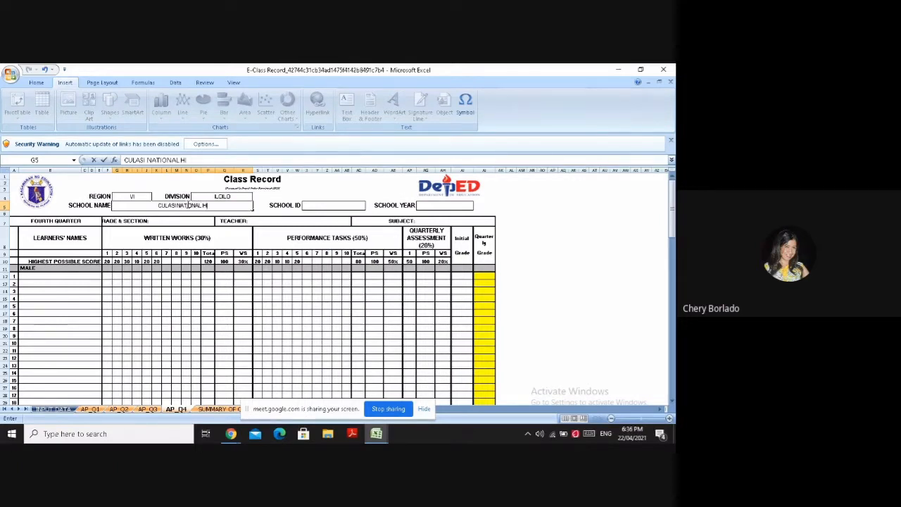
{"action": "type", "text": "GH SCHOOL"}
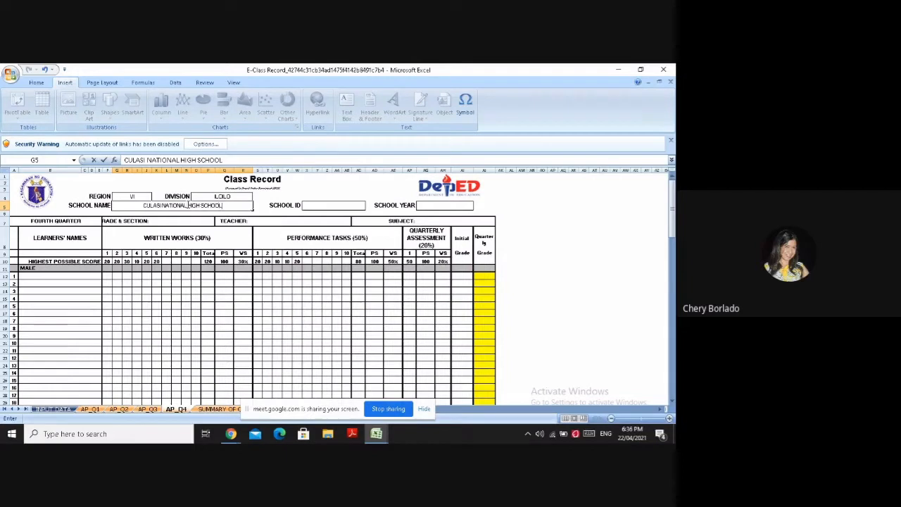
Fill in the school's ID number in the School ID field of the class record header
{"action": "left_click", "coordinate": [335, 205]}
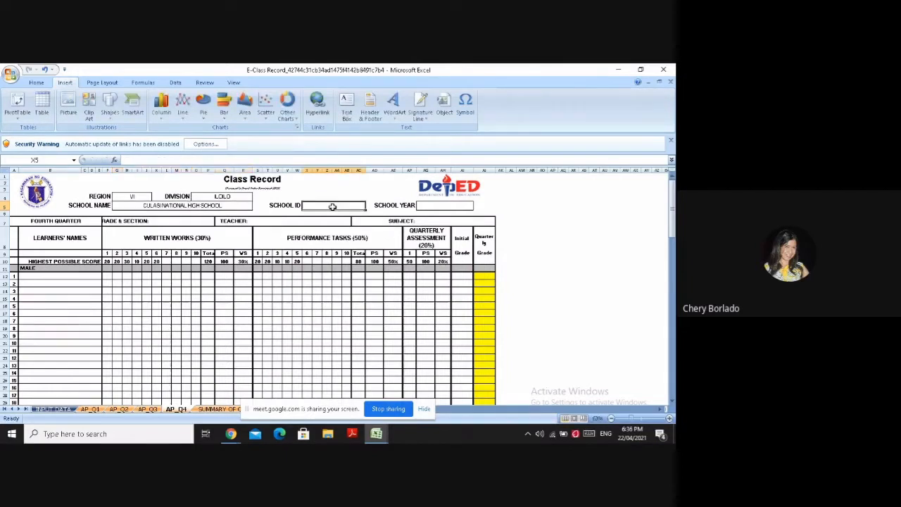
{"action": "type", "text": "302"}
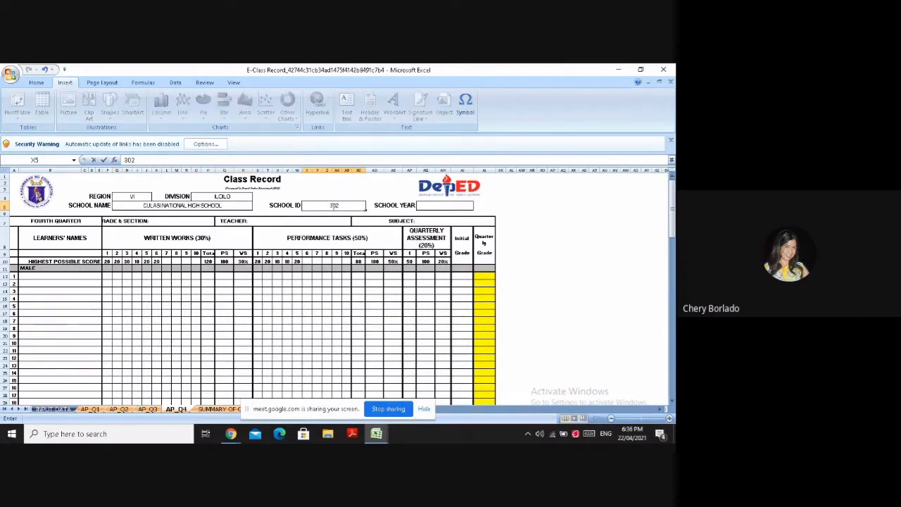
{"action": "type", "text": "486"}
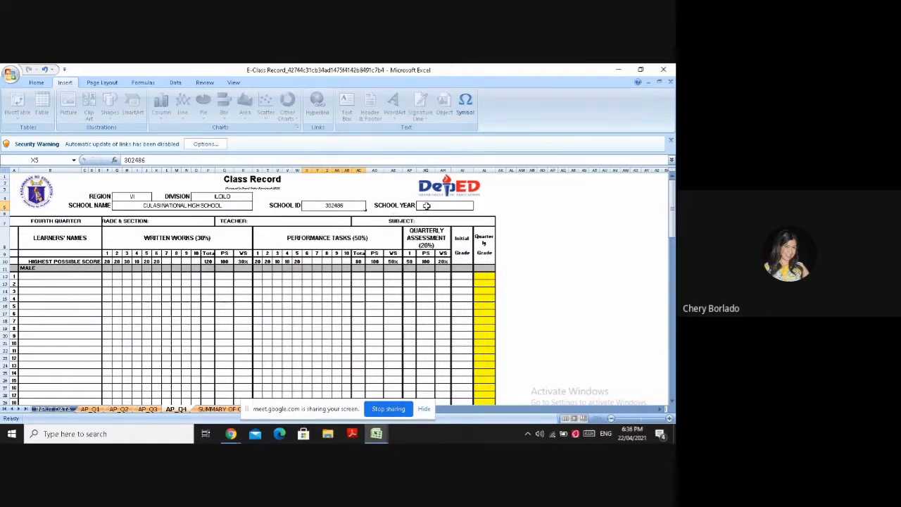
Enter the school year as 2020-2021, inserting the hyphen as a symbol between the two years
{"action": "left_click", "coordinate": [426, 205]}
{"action": "type", "text": "2020"}
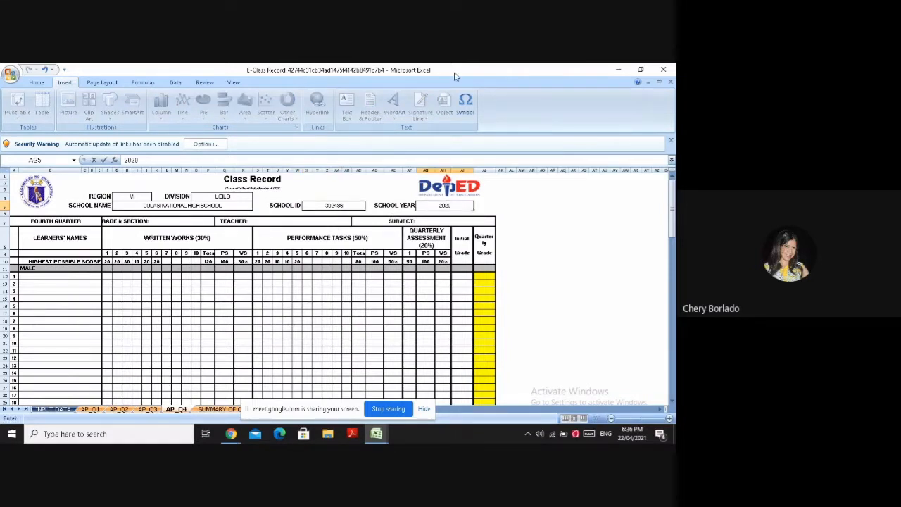
{"action": "left_click", "coordinate": [465, 107]}
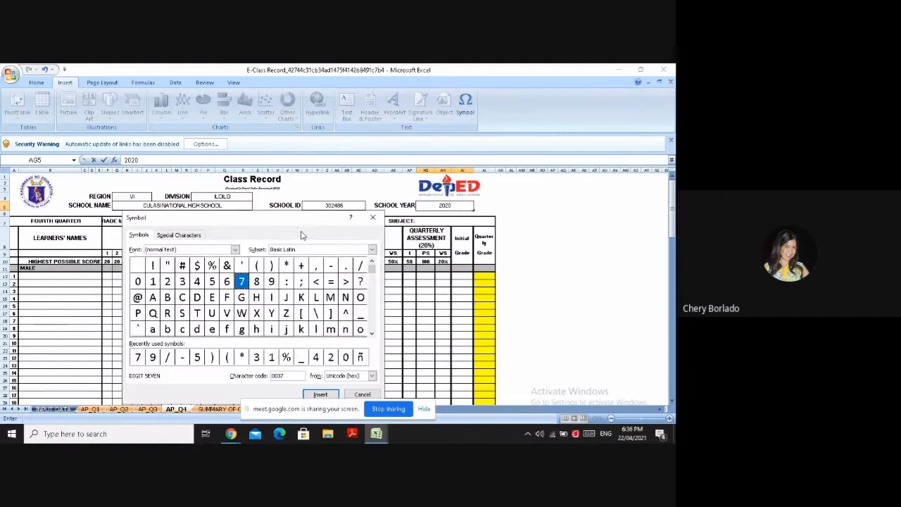
{"action": "left_click", "coordinate": [330, 267]}
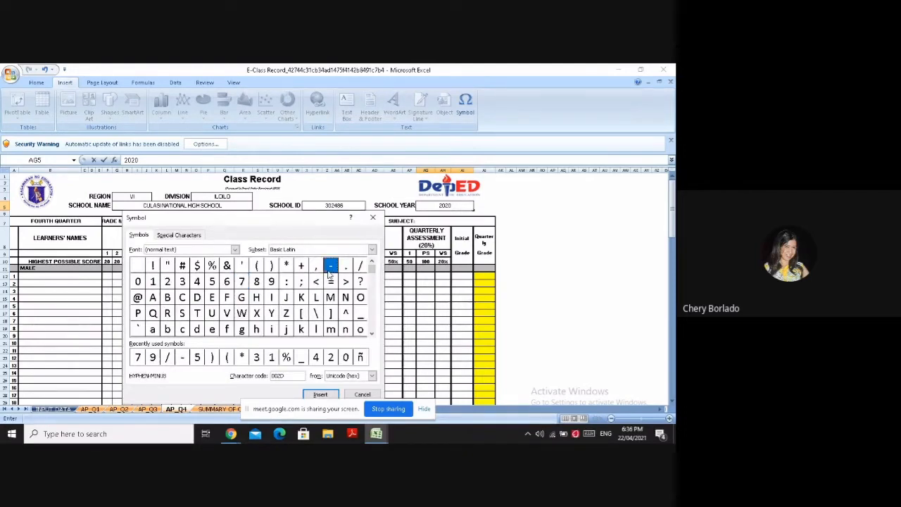
{"action": "left_click", "coordinate": [325, 395]}
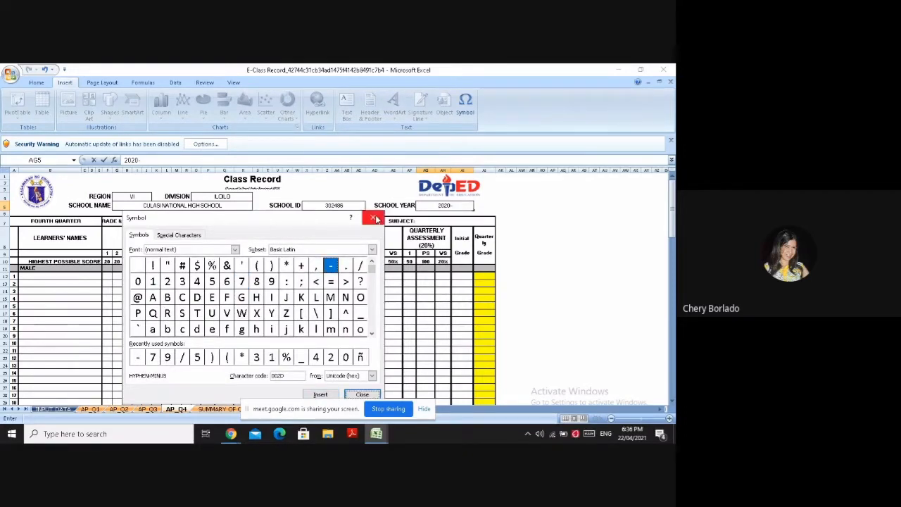
{"action": "left_click", "coordinate": [373, 218]}
{"action": "type", "text": "2021"}
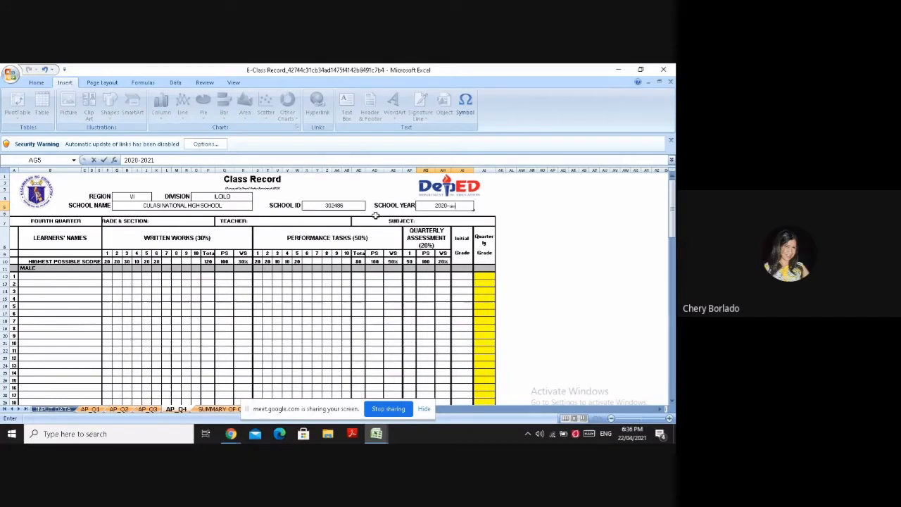
{"action": "key", "text": "BackSpace"}
{"action": "key", "text": "BackSpace"}
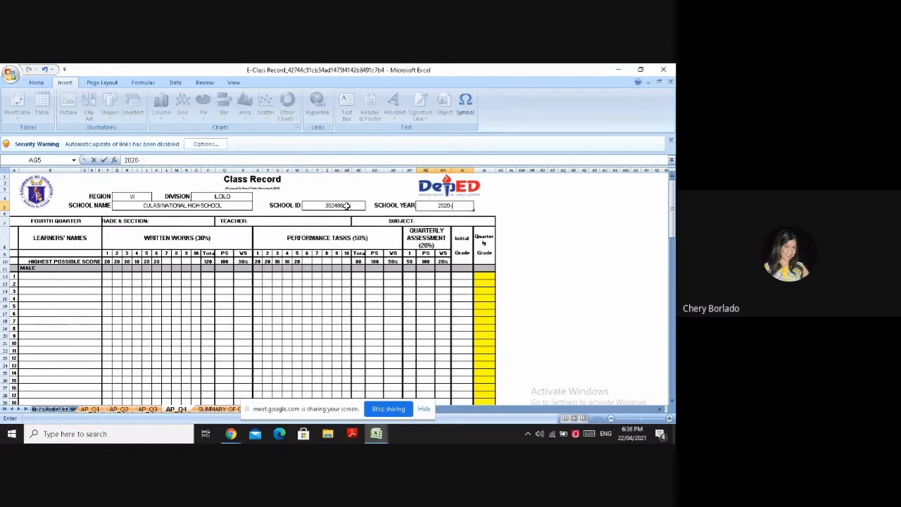
{"action": "type", "text": "2021"}
Enter GRADE 10 in capitals in the grade and section field of the class record
{"action": "left_click", "coordinate": [167, 223]}
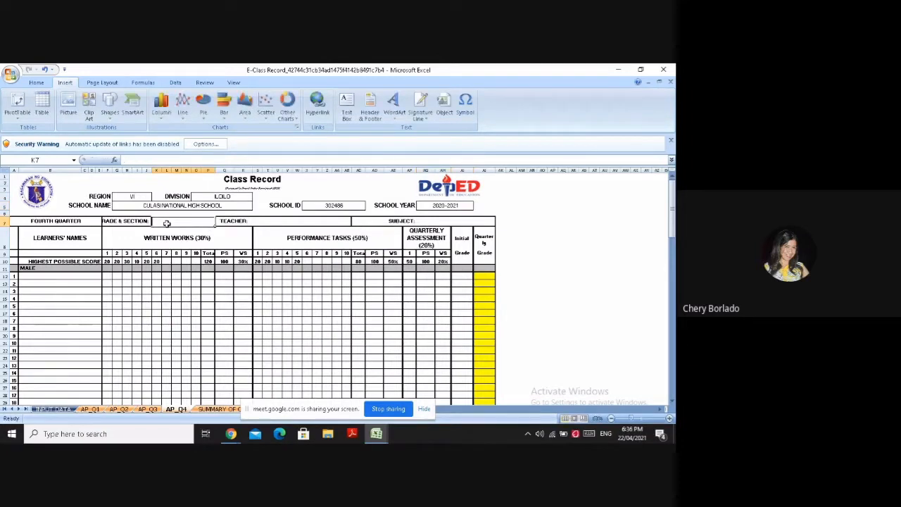
{"action": "type", "text": "gra"}
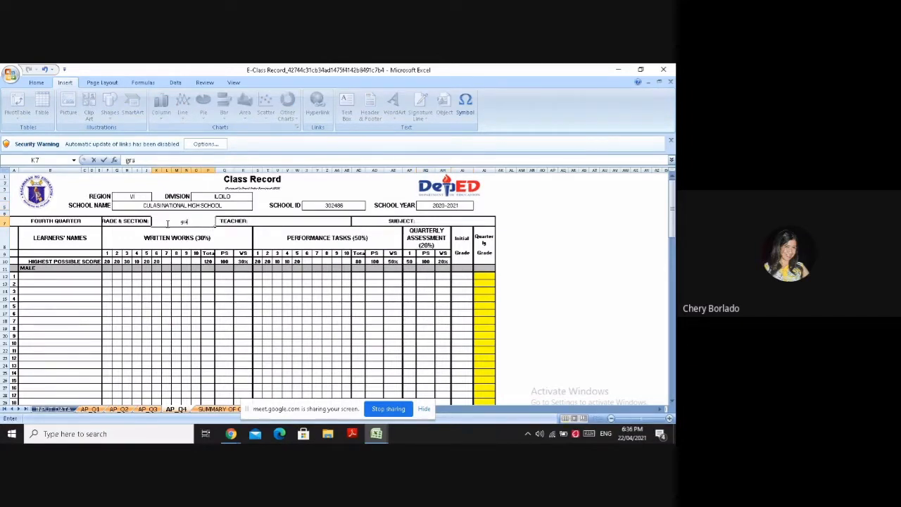
{"action": "type", "text": "e 10"}
{"action": "key", "text": "BackSpace"}
{"action": "key", "text": "BackSpace"}
{"action": "key", "text": "BackSpace"}
{"action": "type", "text": "GRAD"}
{"action": "key", "text": "BackSpace"}
{"action": "type", "text": "ADE 10"}
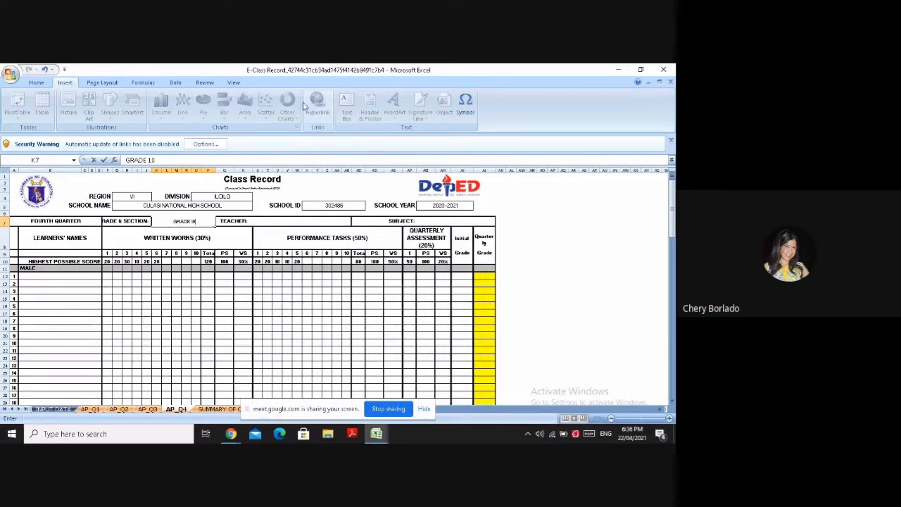
Append a hyphen symbol and the section name STAR in capitals to the grade and section entry
{"action": "left_click", "coordinate": [466, 107]}
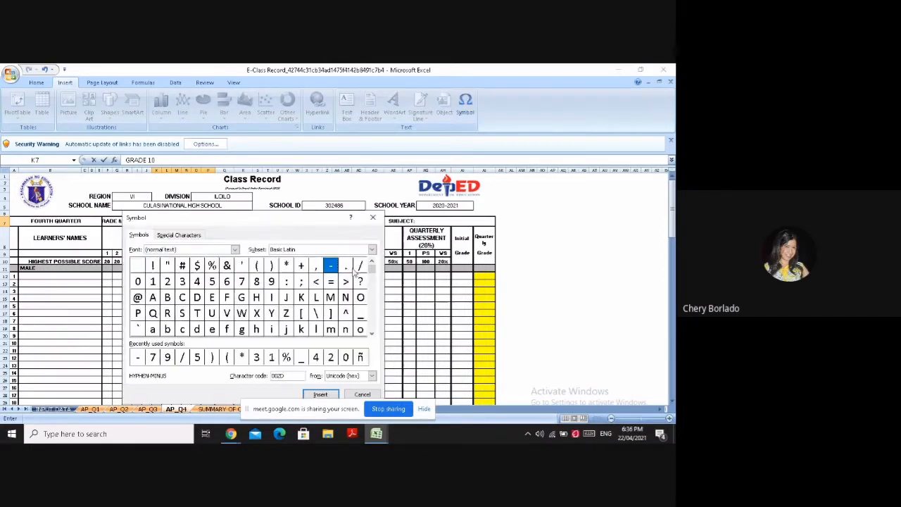
{"action": "left_click", "coordinate": [324, 397]}
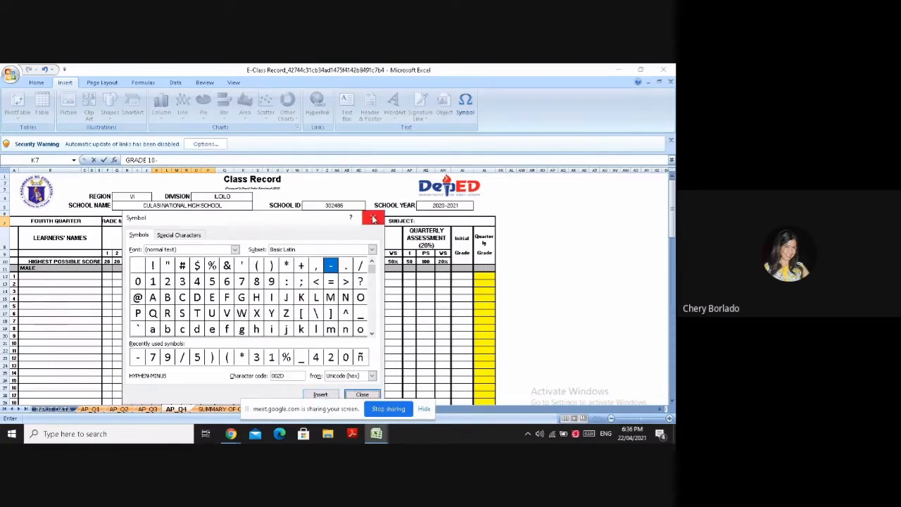
{"action": "left_click", "coordinate": [372, 217]}
{"action": "type", "text": "STA"}
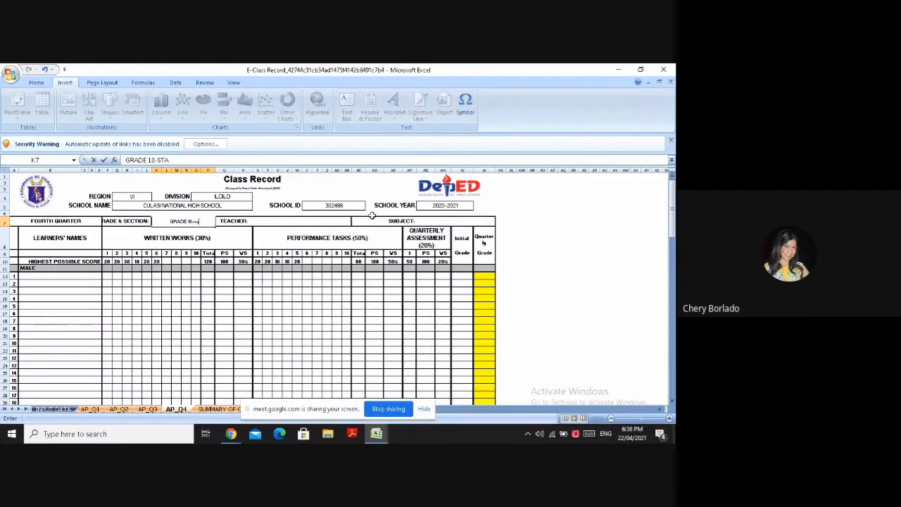
{"action": "key", "text": "BackSpace"}
{"action": "key", "text": "BackSpace"}
{"action": "key", "text": "BackSpace"}
{"action": "type", "text": "star"}
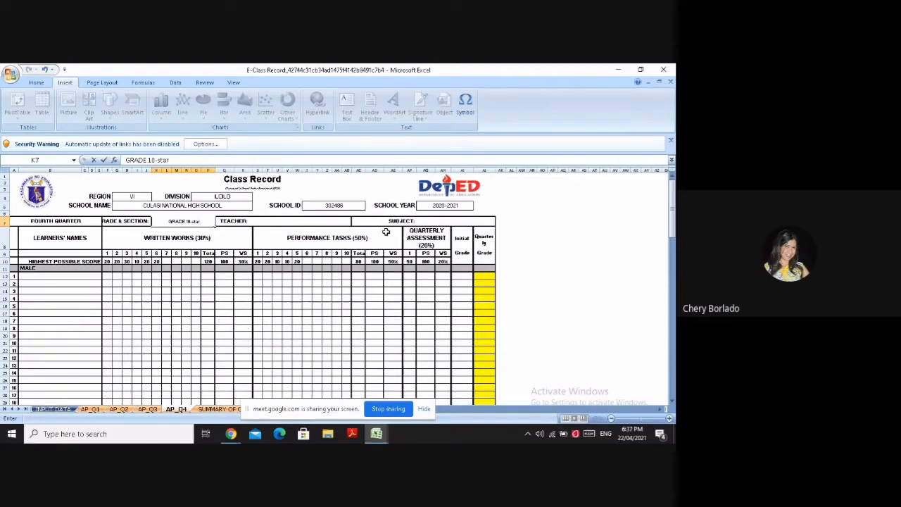
{"action": "key", "text": "BackSpace"}
{"action": "key", "text": "BackSpace"}
{"action": "type", "text": "STAR"}
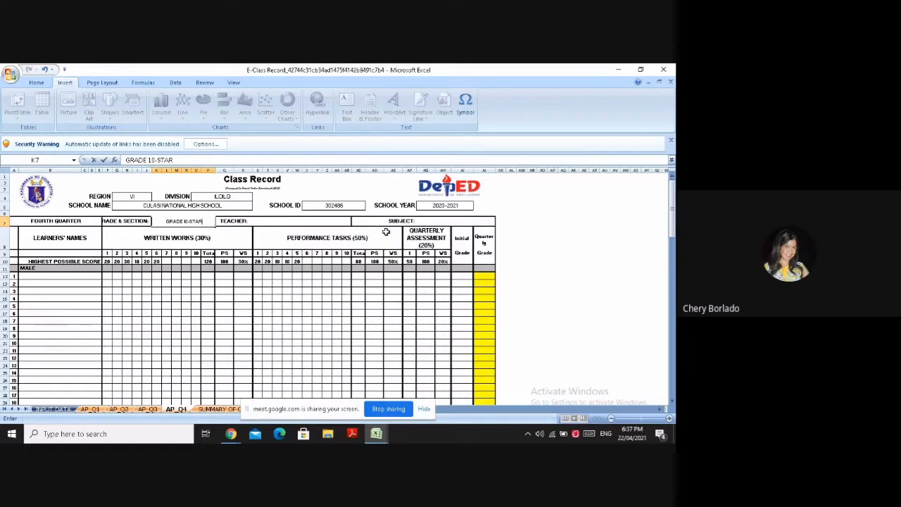
Enter the teacher's full name in the Teacher field of the class record header
{"action": "left_click", "coordinate": [333, 224]}
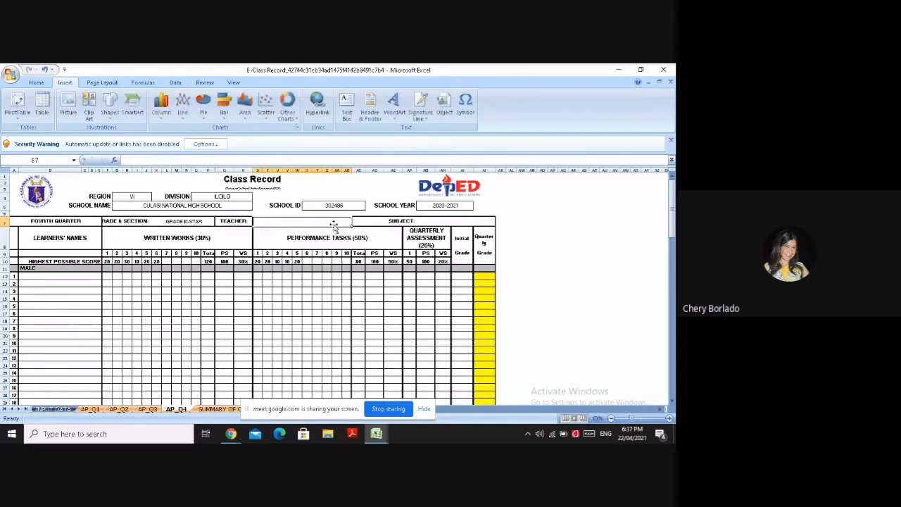
{"action": "double_click", "coordinate": [334, 223]}
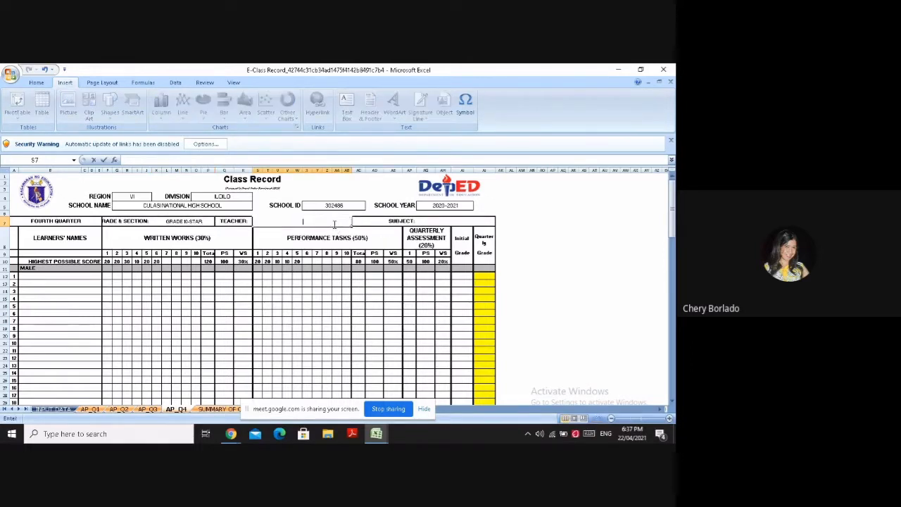
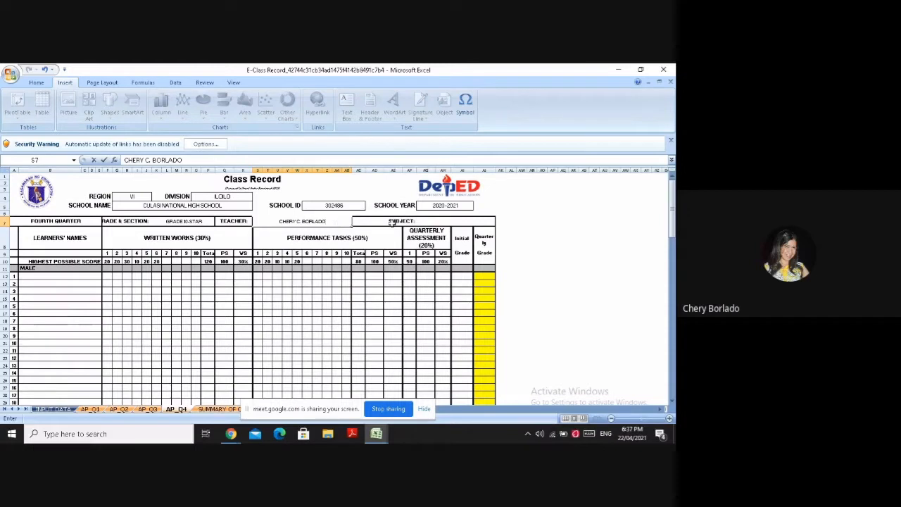
Enter BREAD AND PASTRY PRODUCTION as the subject of the class record
{"action": "left_click", "coordinate": [426, 222]}
{"action": "type", "text": "B"}
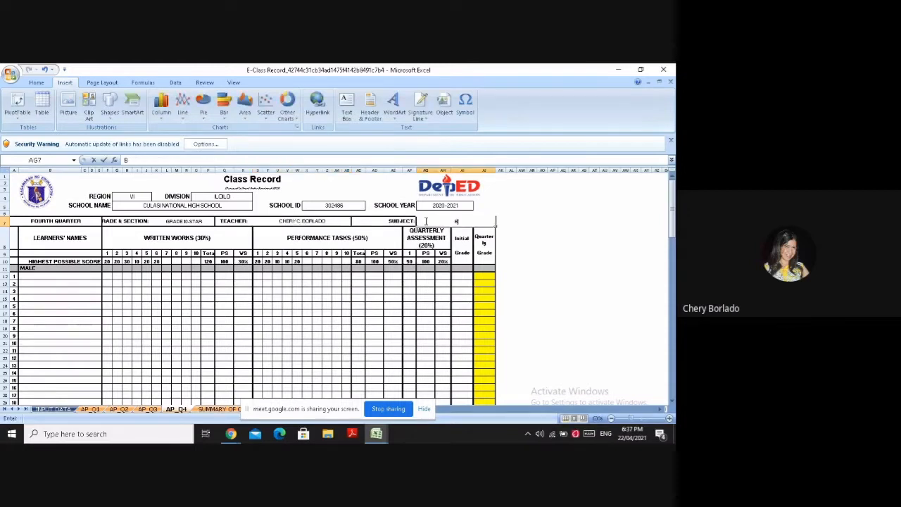
{"action": "type", "text": "READ AND"}
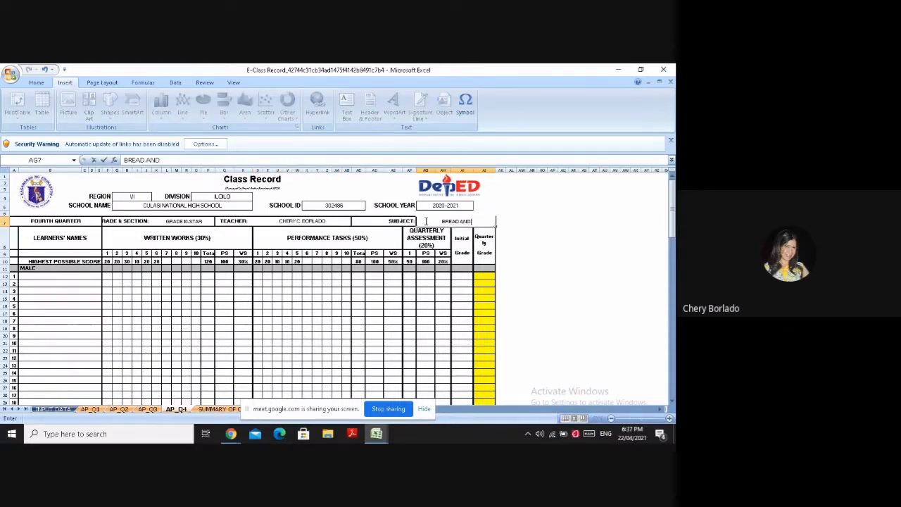
{"action": "type", "text": " PASTRY"}
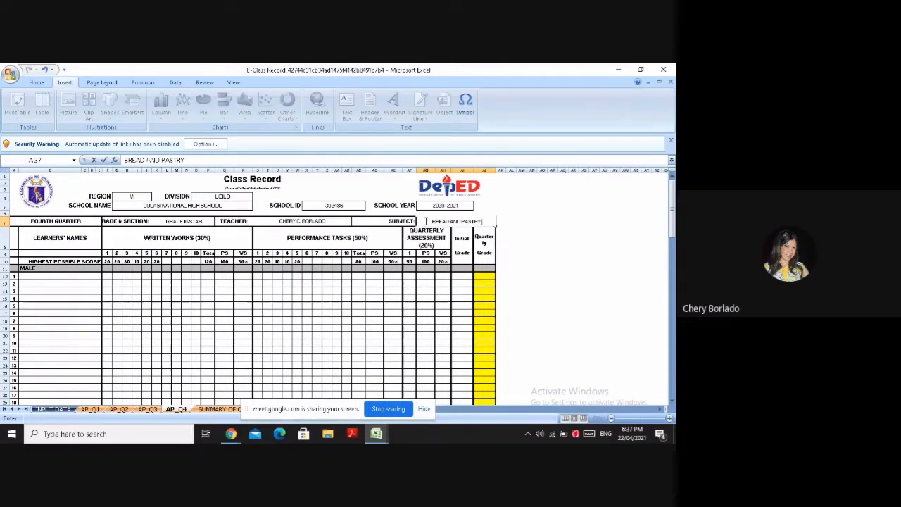
{"action": "type", "text": " PRODUCTION"}
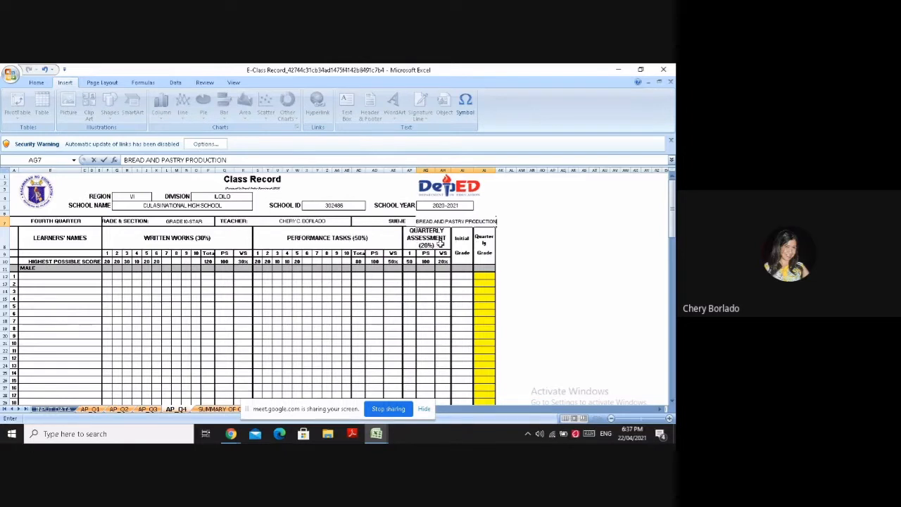
Replace the MALE heading above the learners' list in cell B11 with NAME OF STUDENTS
{"action": "left_click", "coordinate": [87, 268]}
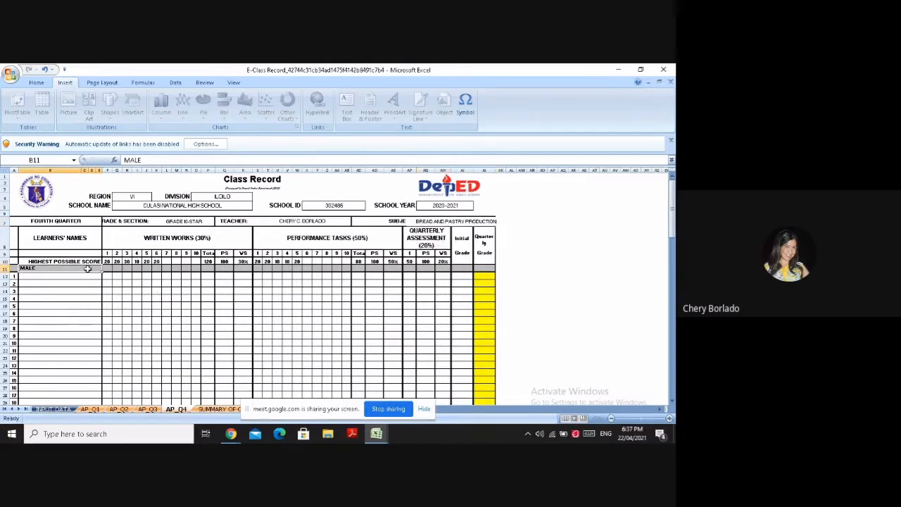
{"action": "key", "text": "BackSpace"}
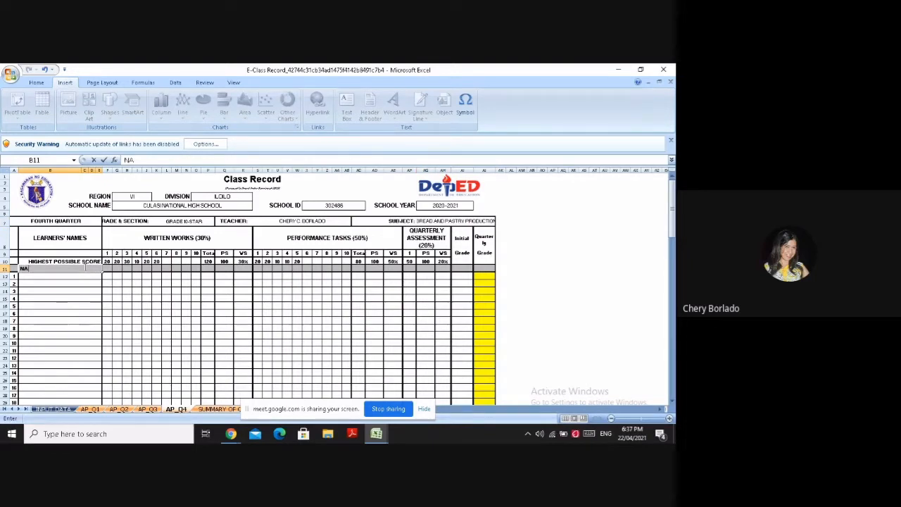
{"action": "type", "text": "NAME OF STUDENTS"}
{"action": "key", "text": "Return"}
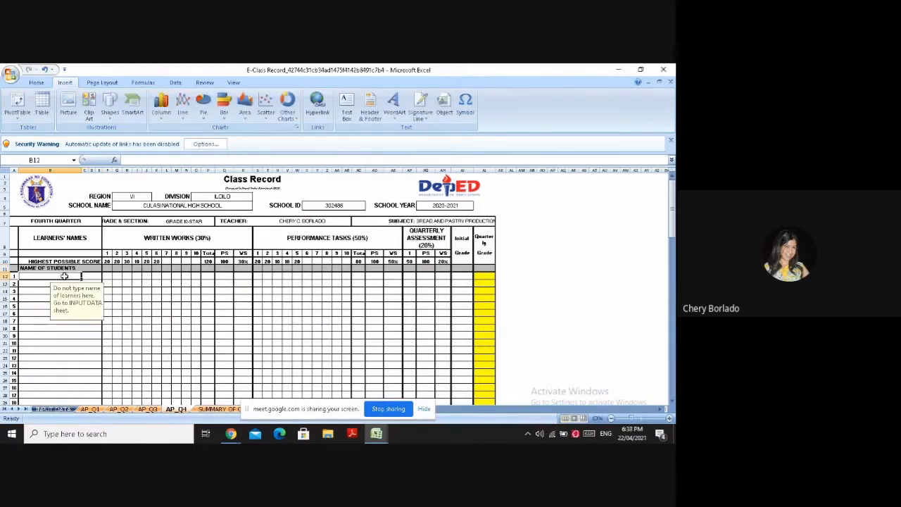
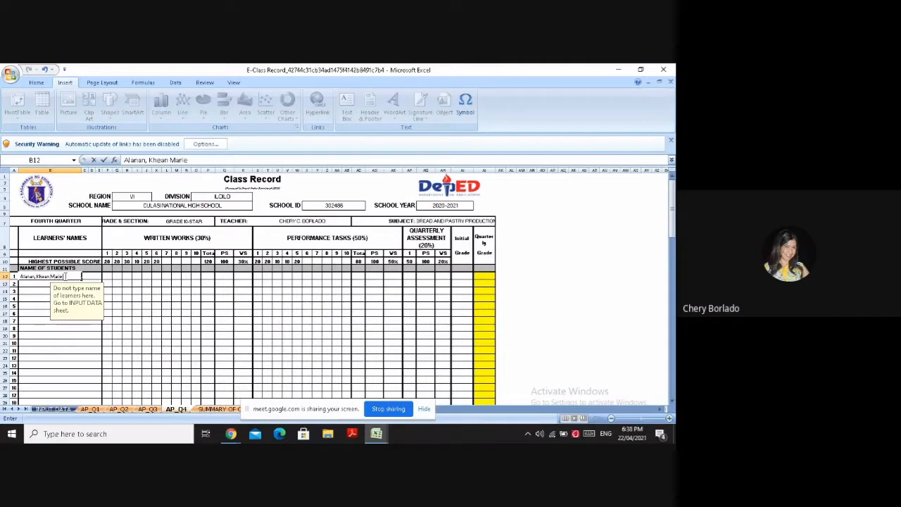
Enter the first learner's full name, surname first with a middle initial, in cell B12 of the learners' list
{"action": "key", "text": "Return"}
Enter the second learner's full name with middle initial in cell B13, replacing the autocompleted text
{"action": "type", "text": "a"}
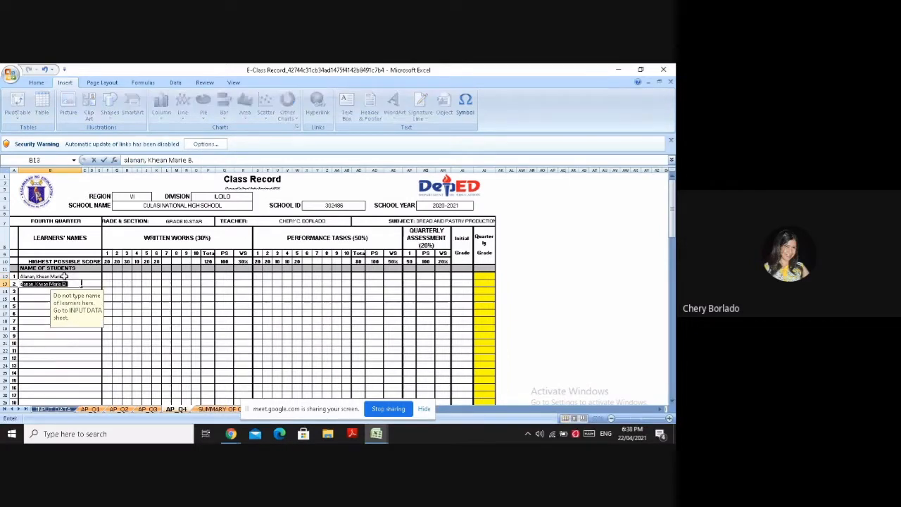
{"action": "key", "text": "BackSpace"}
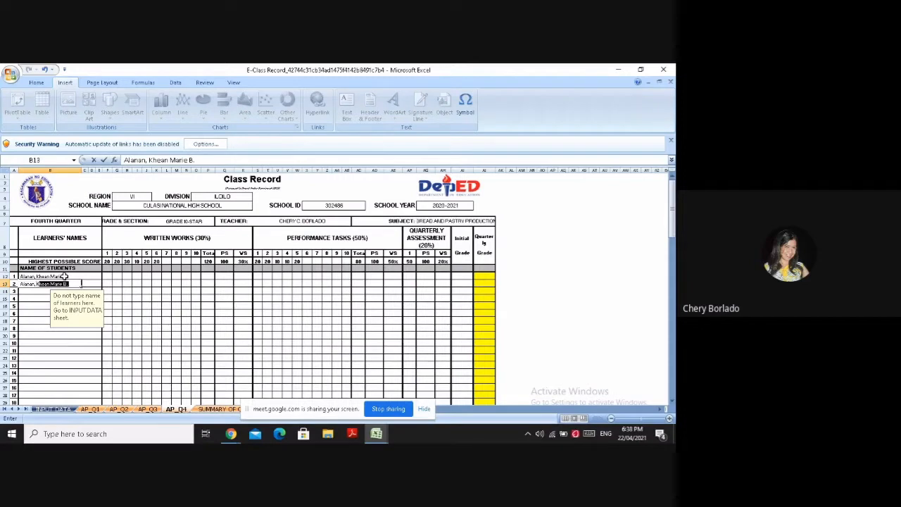
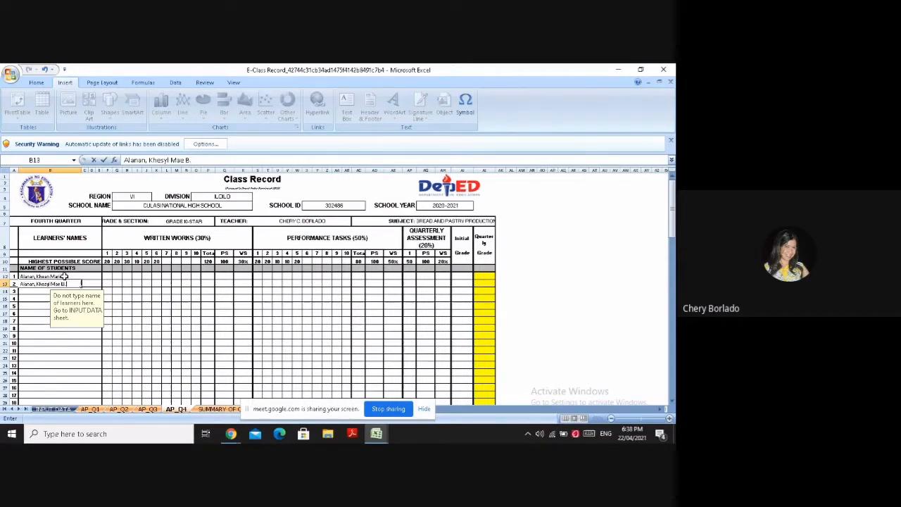
{"action": "key", "text": "Return"}
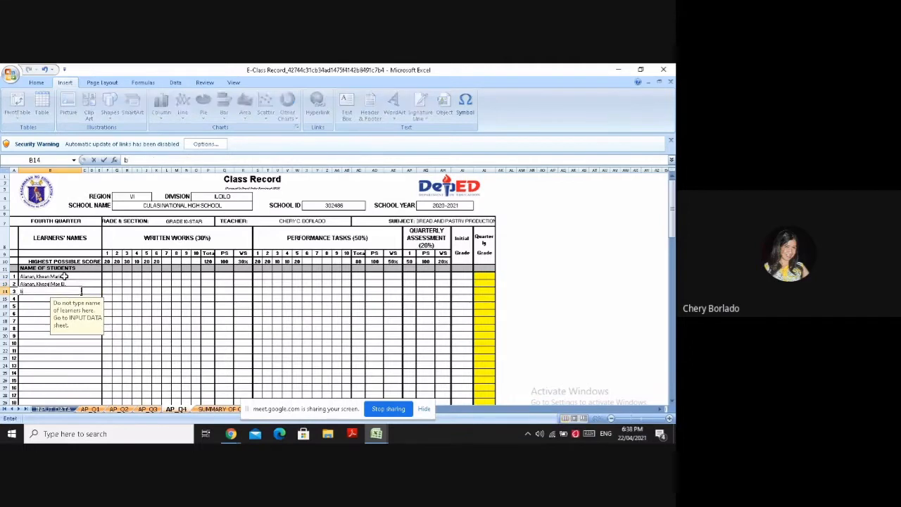
Enter the third learner's full name, starting with a capitalised surname, in cell B14
{"action": "type", "text": "b"}
{"action": "key", "text": "BackSpace"}
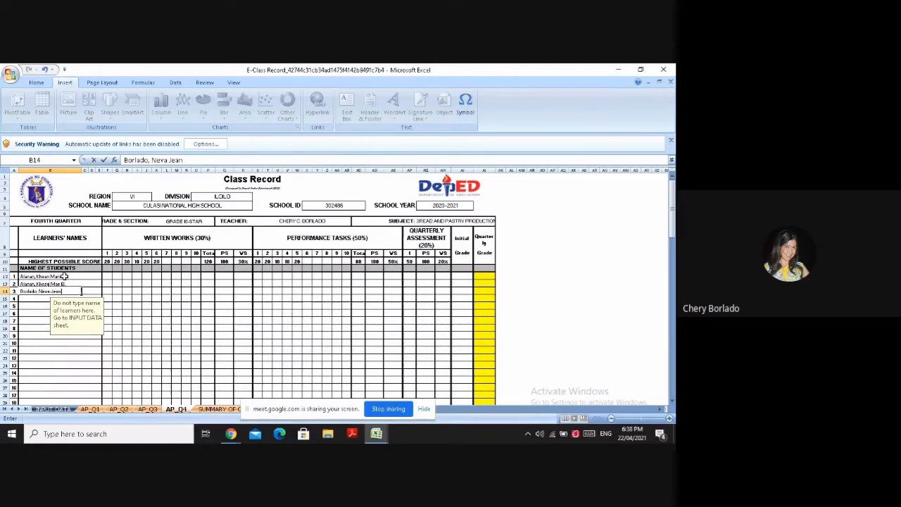
{"action": "key", "text": "Return"}
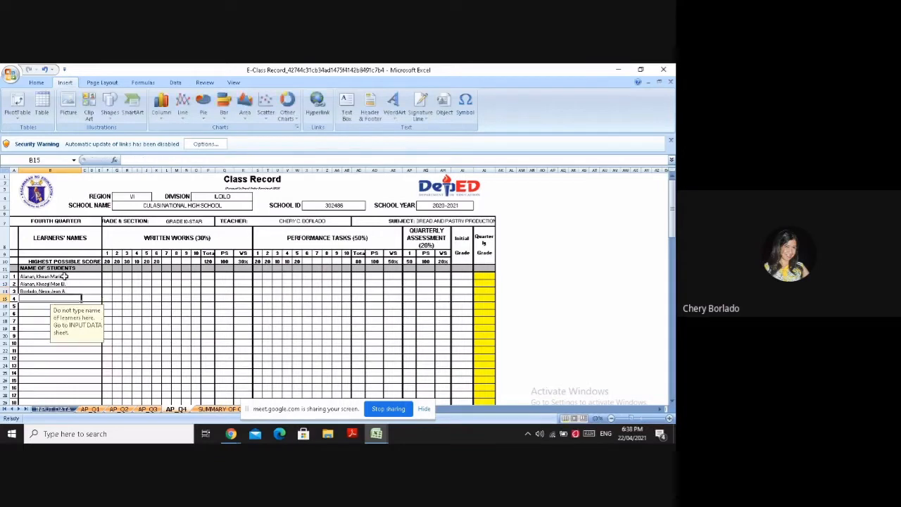
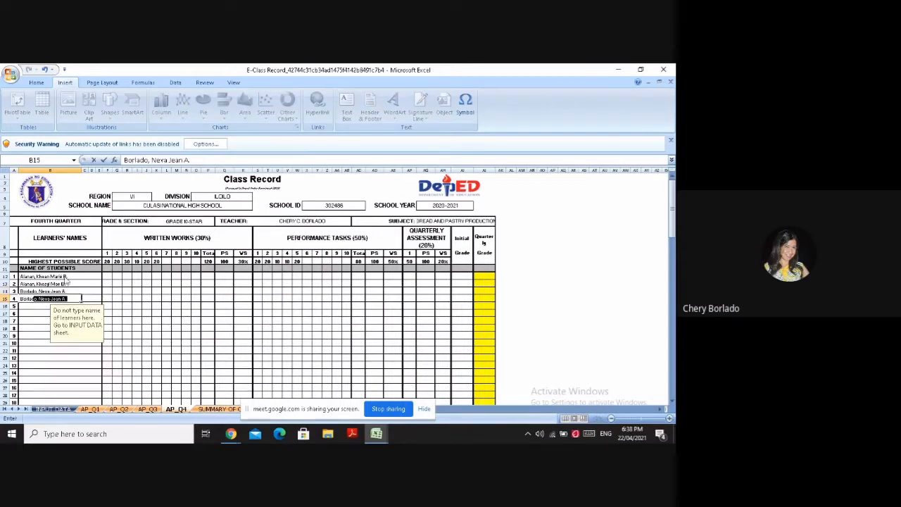
Enter the fourth learner's full name in cell B15, removing the autocompleted given name after the surname
{"action": "key", "text": "Delete"}
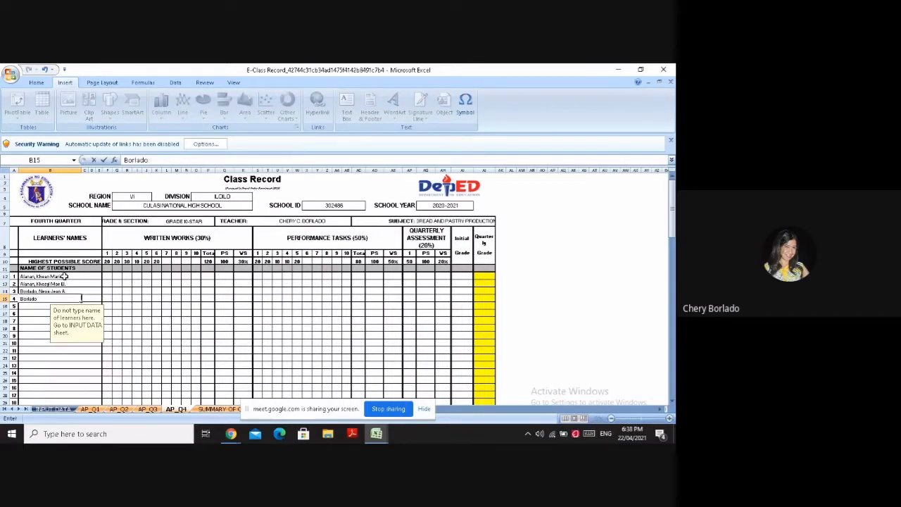
{"action": "key", "text": "Return"}
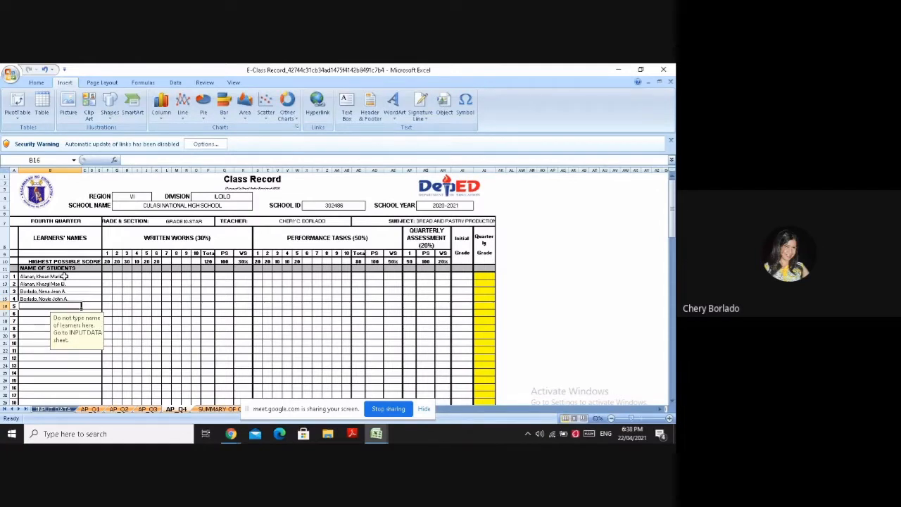
Clear the mistyped letters in cell B16 and enter the fifth learner's full name with middle initial
{"action": "key", "text": "BackSpace"}
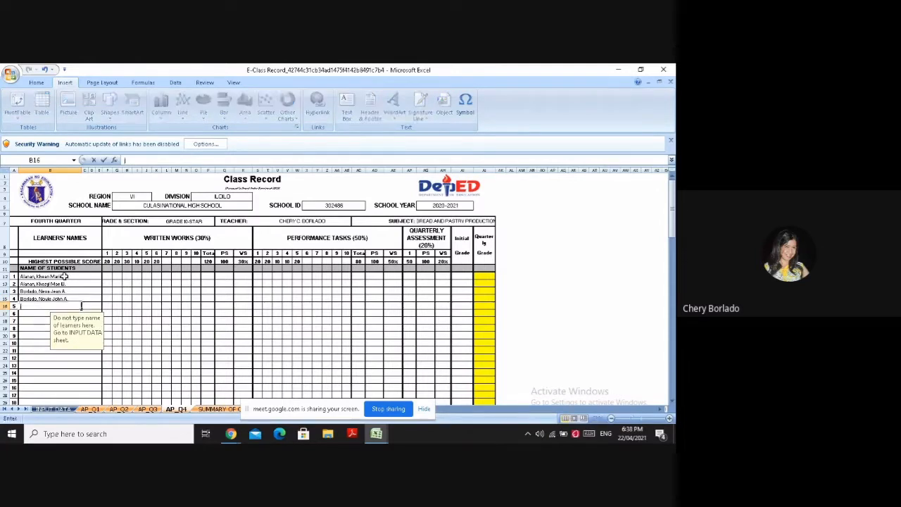
{"action": "type", "text": "N"}
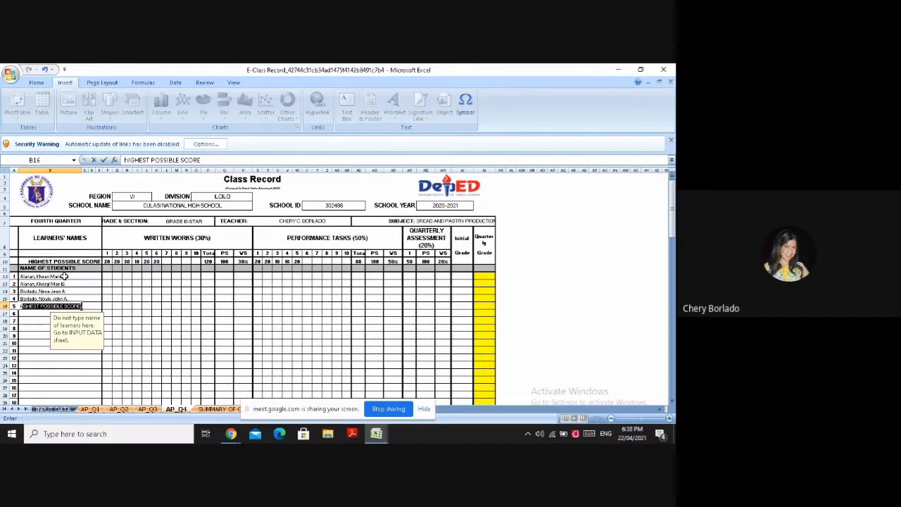
{"action": "key", "text": "BackSpace"}
{"action": "type", "text": "h"}
{"action": "key", "text": "BackSpace"}
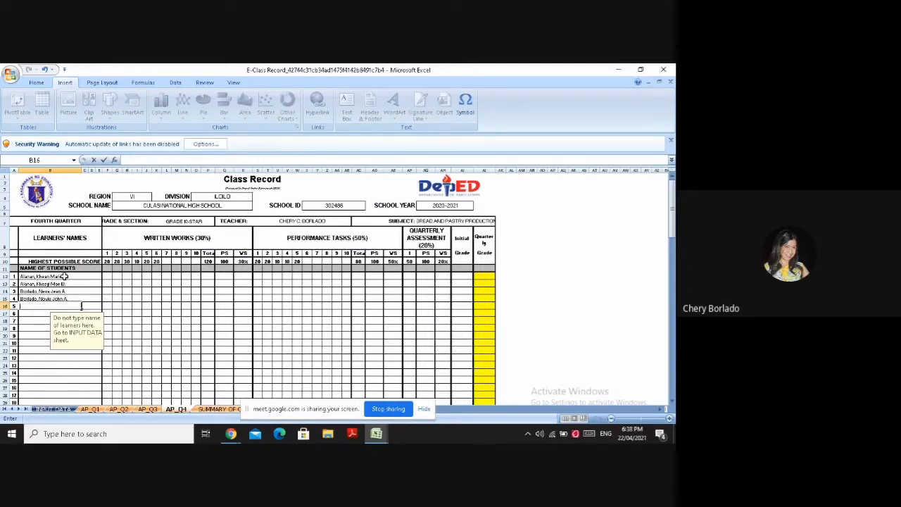
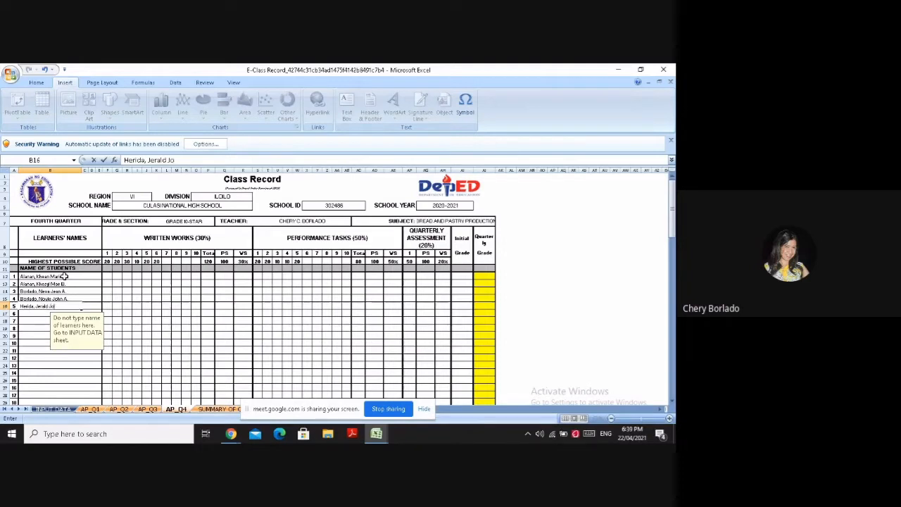
{"action": "key", "text": "Return"}
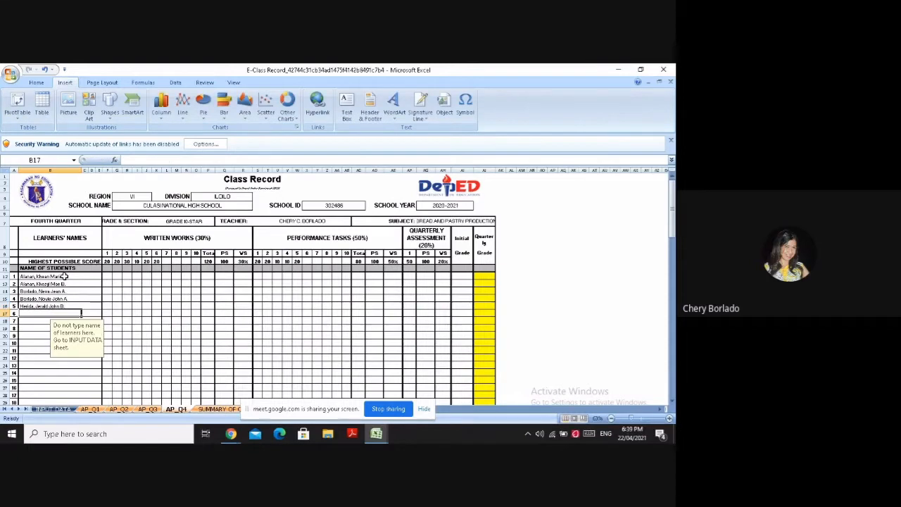
Enter the sixth learner's full name with middle initial in cell B17 of the learners' list
{"action": "key", "text": "BackSpace"}
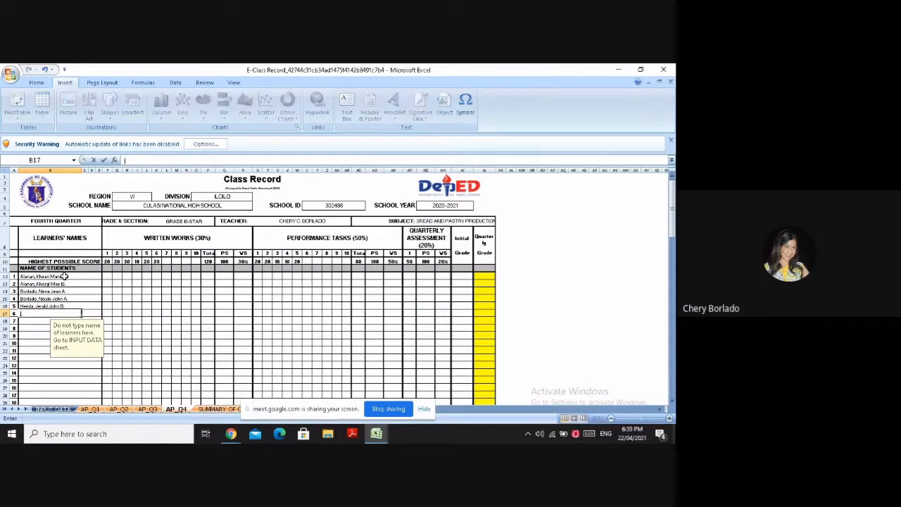
{"action": "key", "text": "Return"}
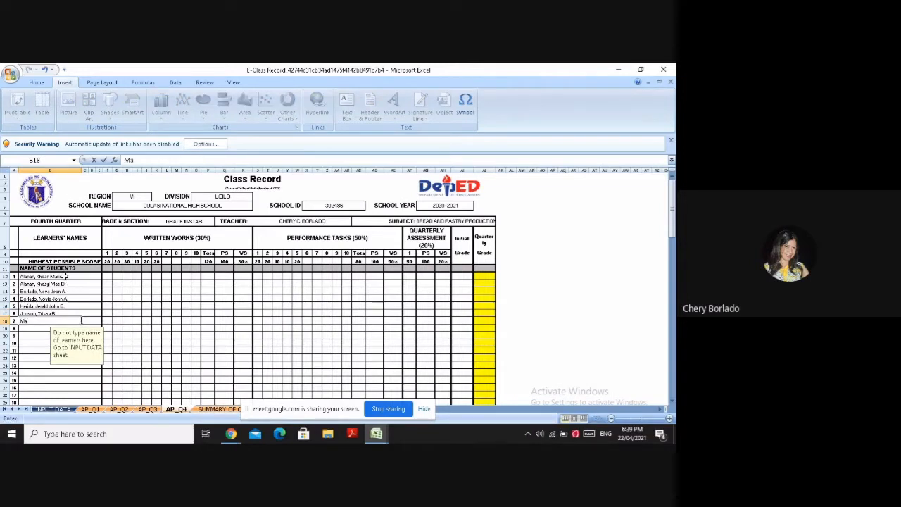
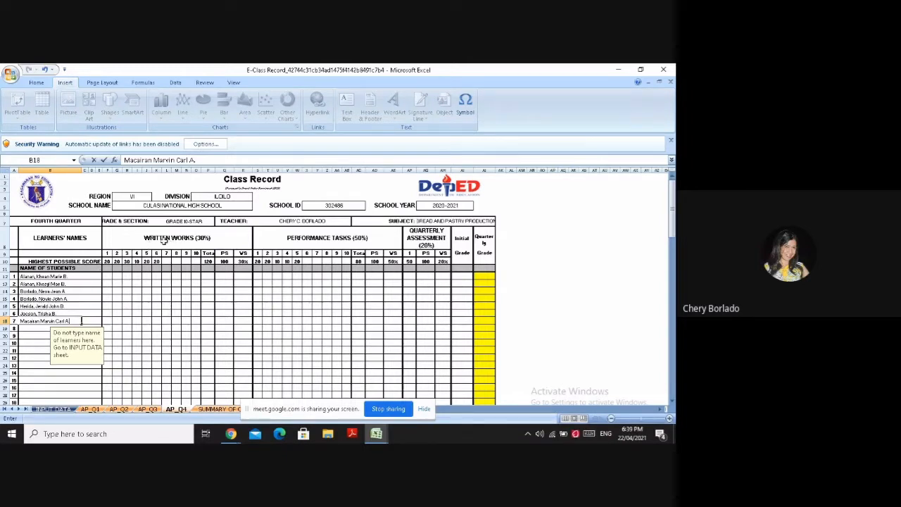
Enter the seventh learner's full name with middle initial in cell B18 of the learners' list
{"action": "left_click", "coordinate": [162, 240]}
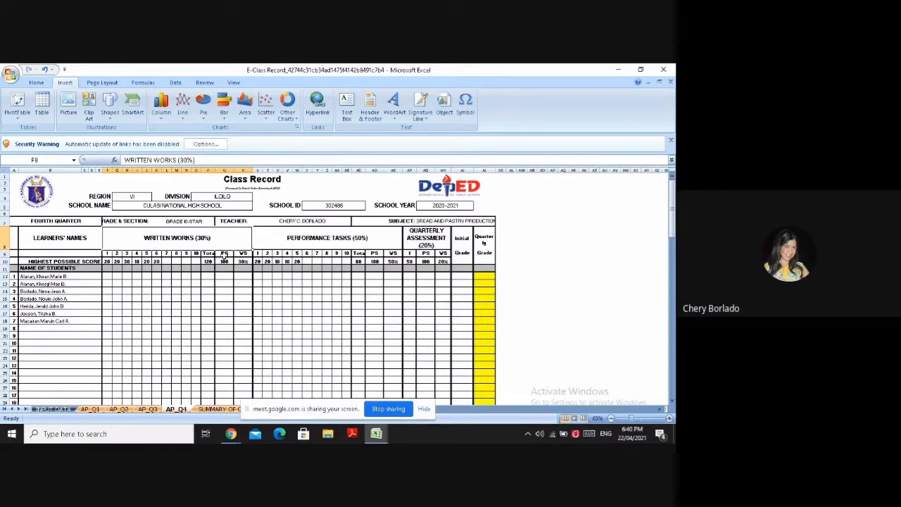
Examine the percentage score and weighted score columns under Written Works, including their highest possible score cells
{"action": "left_click", "coordinate": [223, 260]}
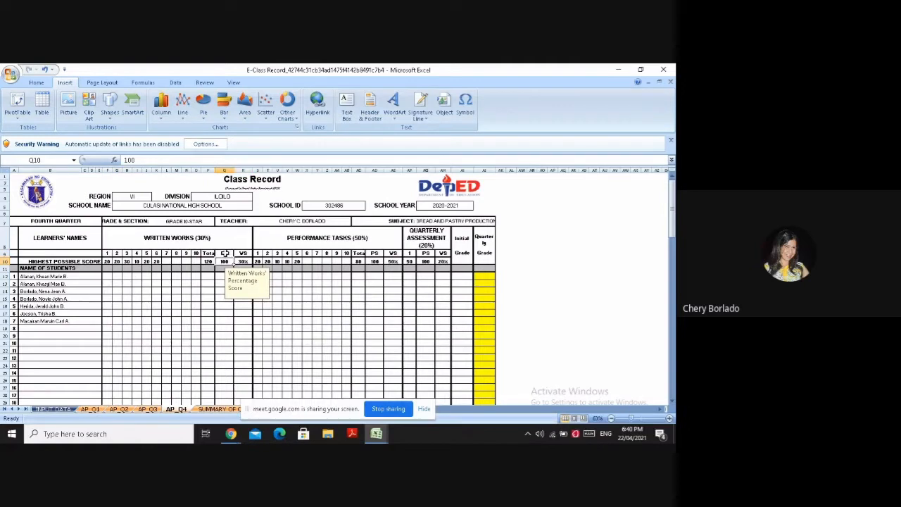
{"action": "left_click", "coordinate": [225, 253]}
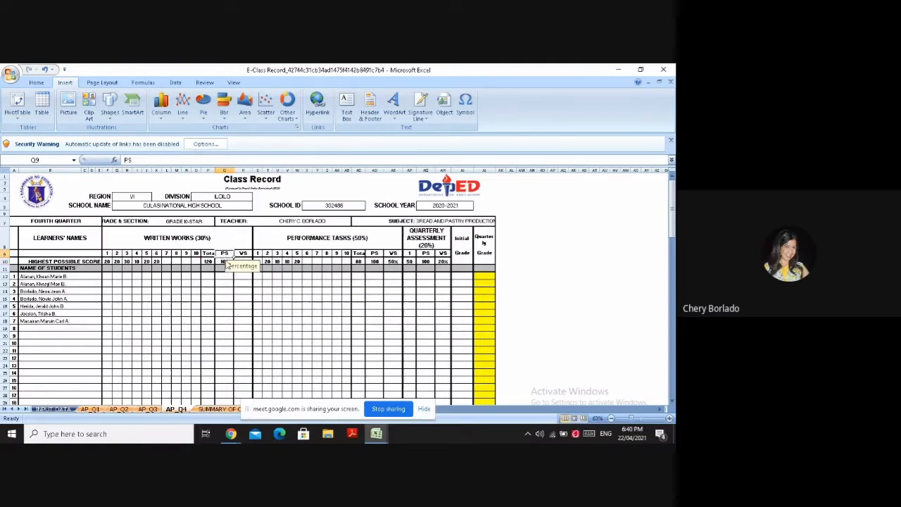
{"action": "left_click", "coordinate": [244, 253]}
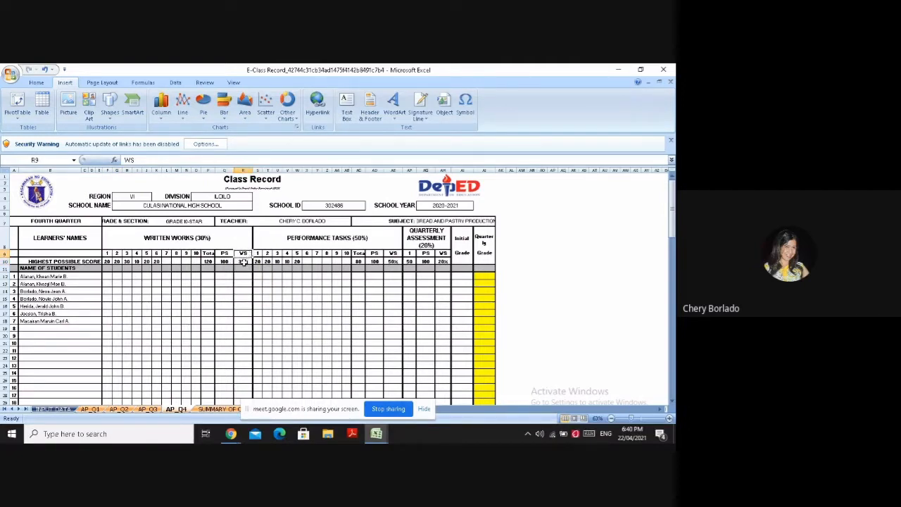
{"action": "left_click", "coordinate": [243, 261]}
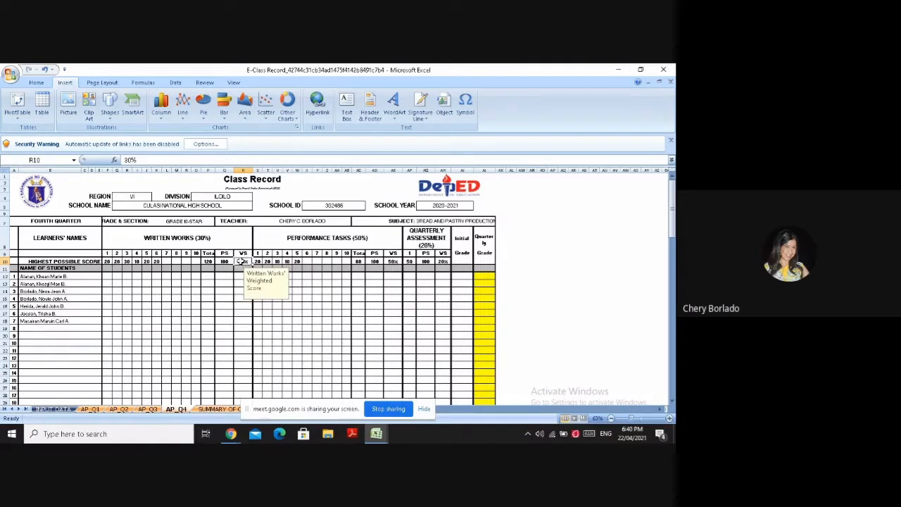
{"action": "left_click", "coordinate": [243, 269]}
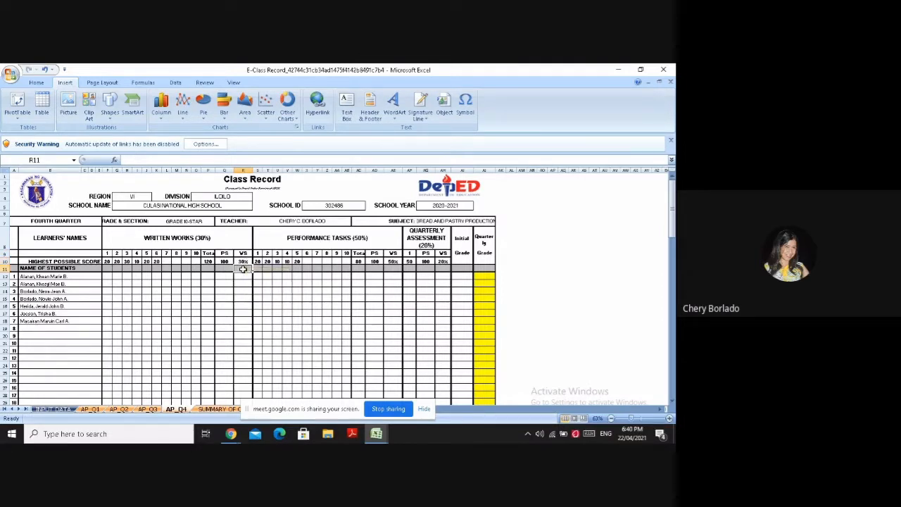
Enter the seven learners' raw scores for written work 1 in F12 to F18: 20, 20, 18, 16, 20, 20 and 20
{"action": "left_click", "coordinate": [108, 275]}
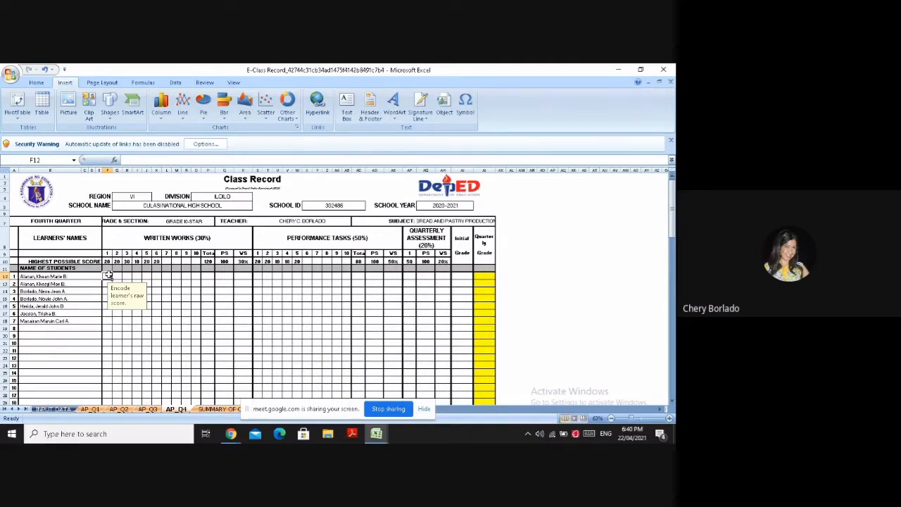
{"action": "type", "text": "20"}
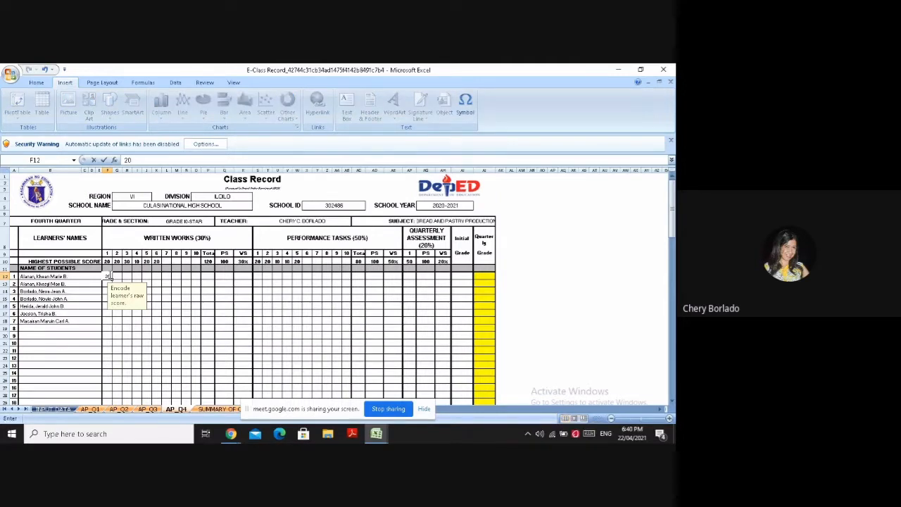
{"action": "key", "text": "Return"}
{"action": "type", "text": "20"}
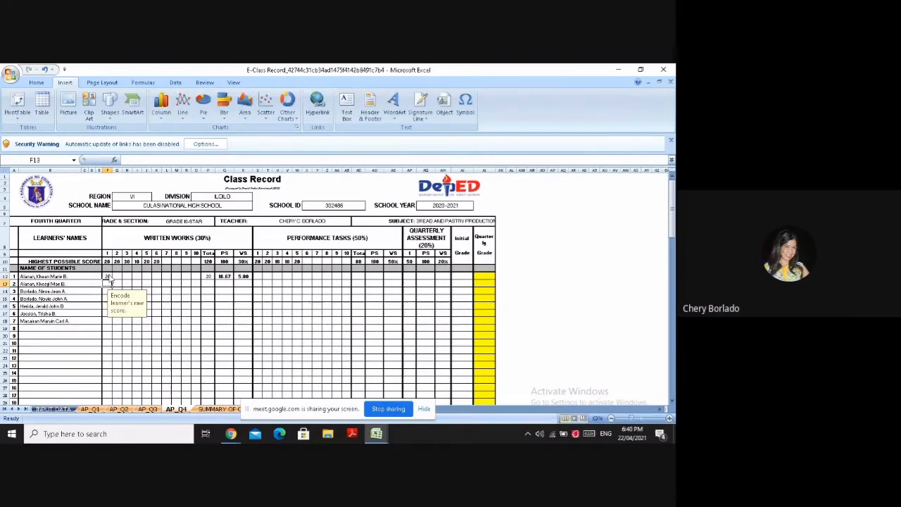
{"action": "key", "text": "Return"}
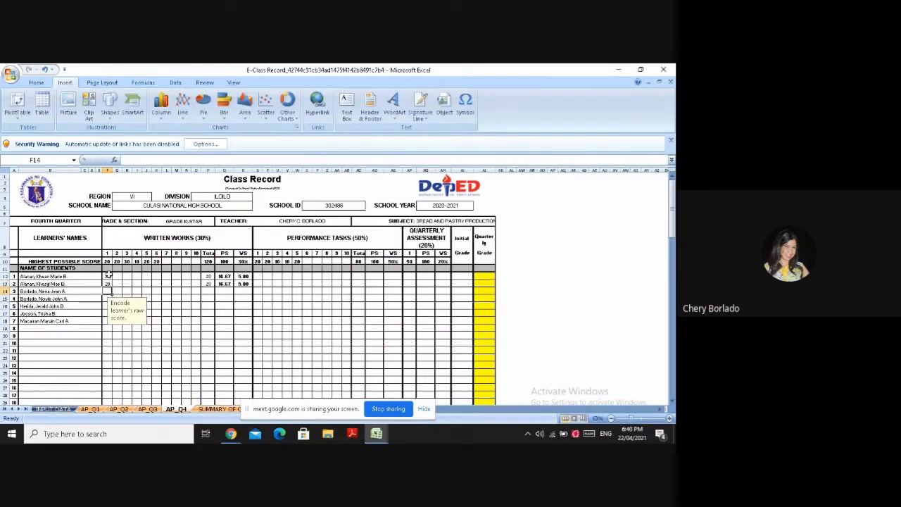
{"action": "type", "text": "18"}
{"action": "key", "text": "Return"}
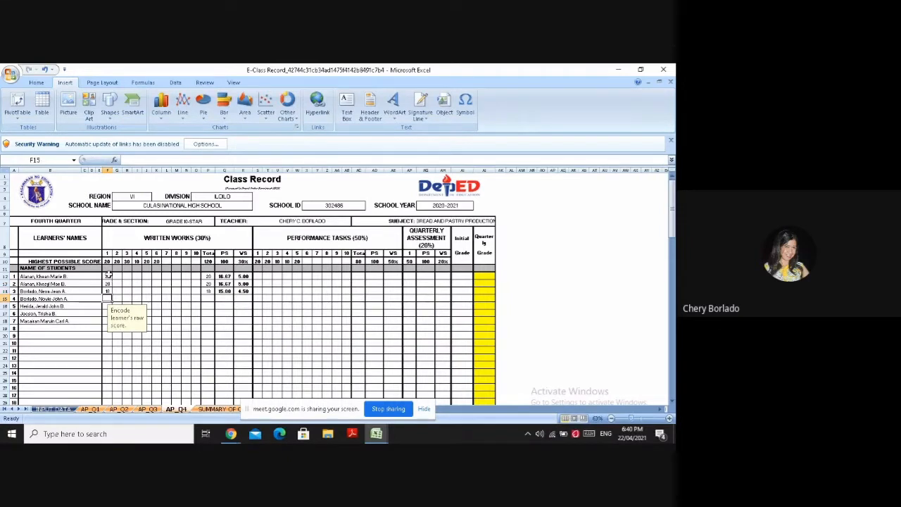
{"action": "type", "text": "16"}
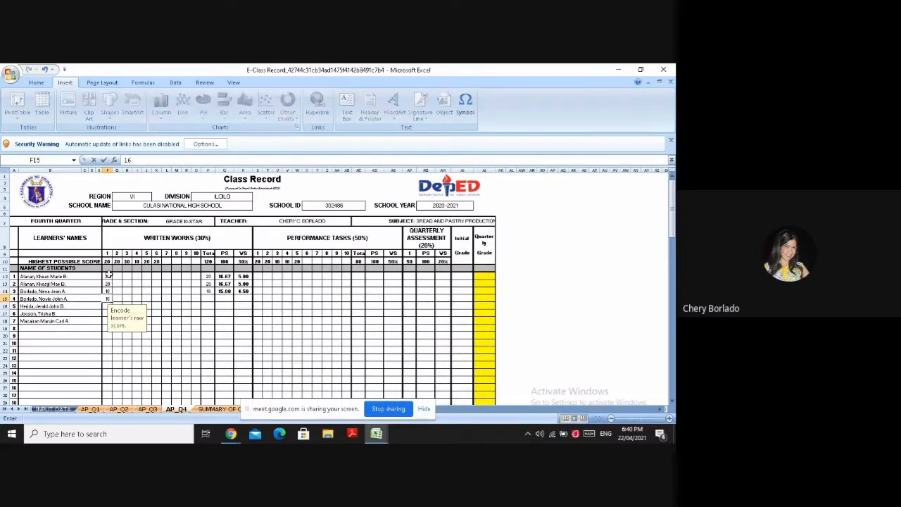
{"action": "key", "text": "Return"}
{"action": "type", "text": "20"}
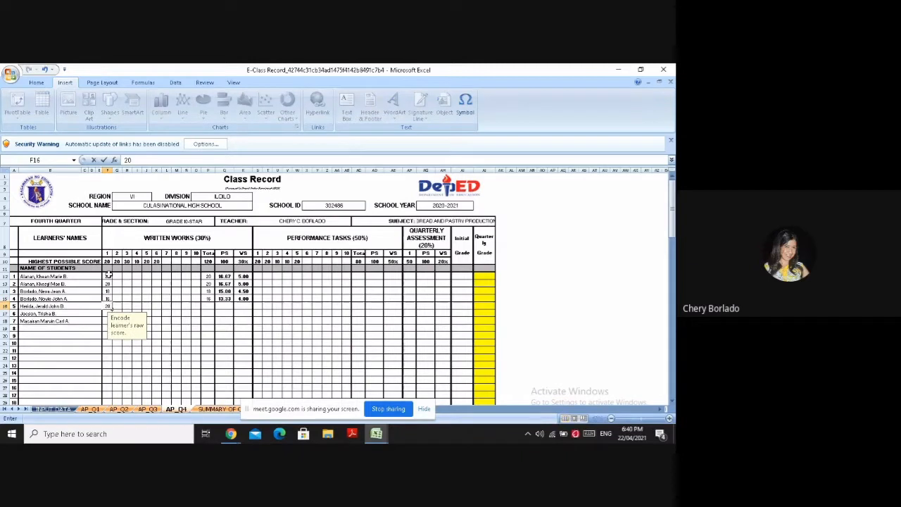
{"action": "key", "text": "Return"}
{"action": "type", "text": "20"}
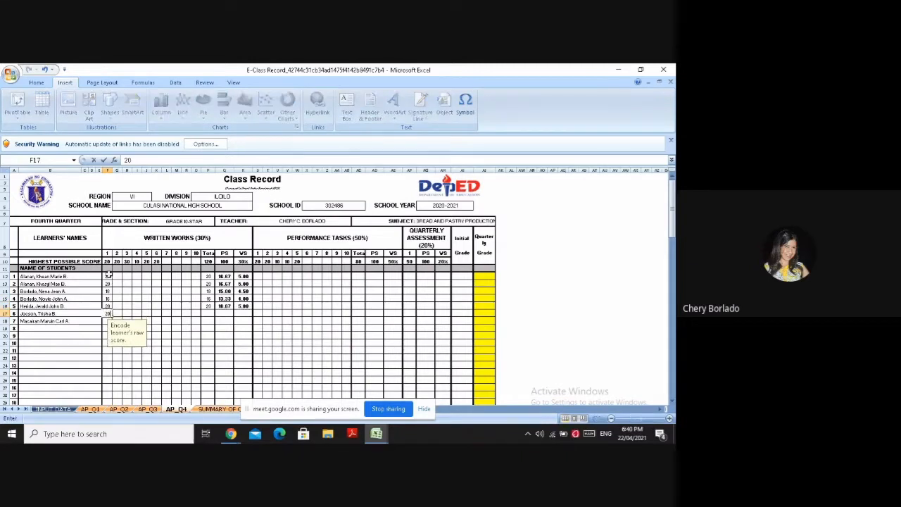
{"action": "key", "text": "Return"}
{"action": "type", "text": "20"}
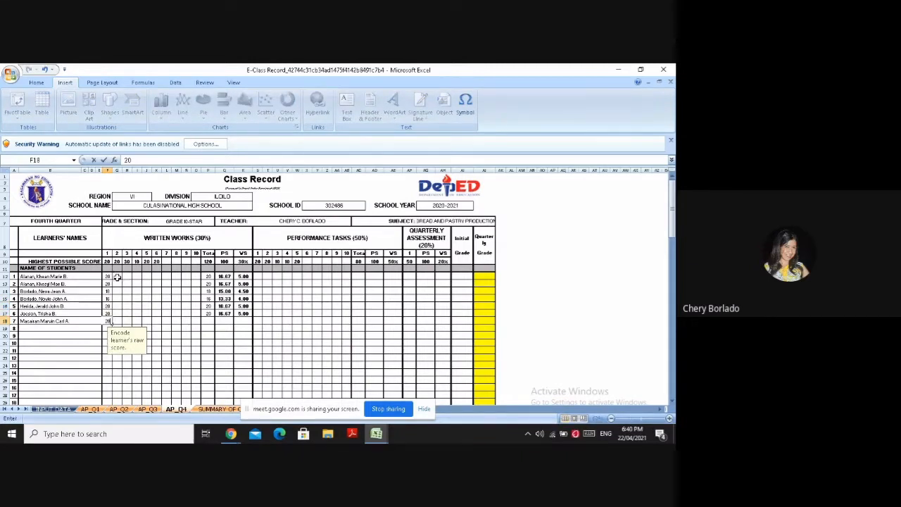
Enter the seven learners' raw scores for written work 2 in G12 to G18: 18, 20, 20, 20, 18, 16 and 14
{"action": "left_click", "coordinate": [117, 291]}
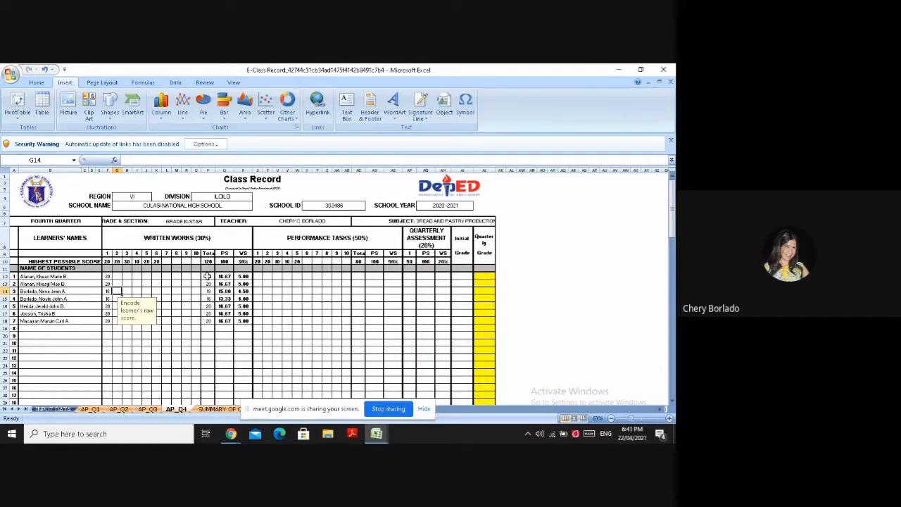
{"action": "left_click", "coordinate": [117, 275]}
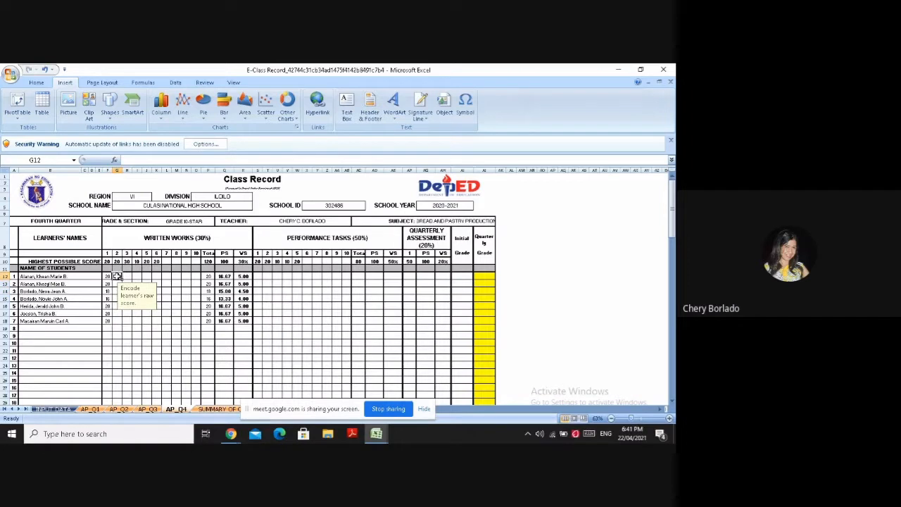
{"action": "type", "text": "18"}
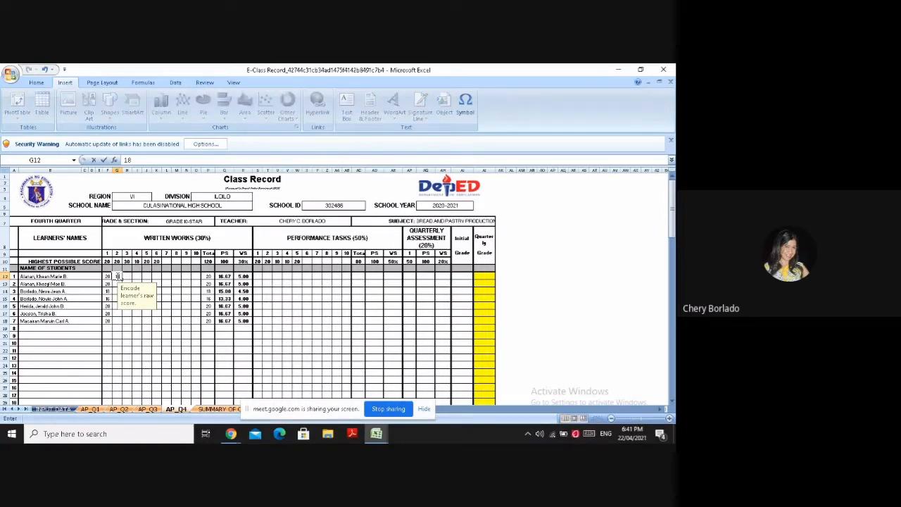
{"action": "key", "text": "Return"}
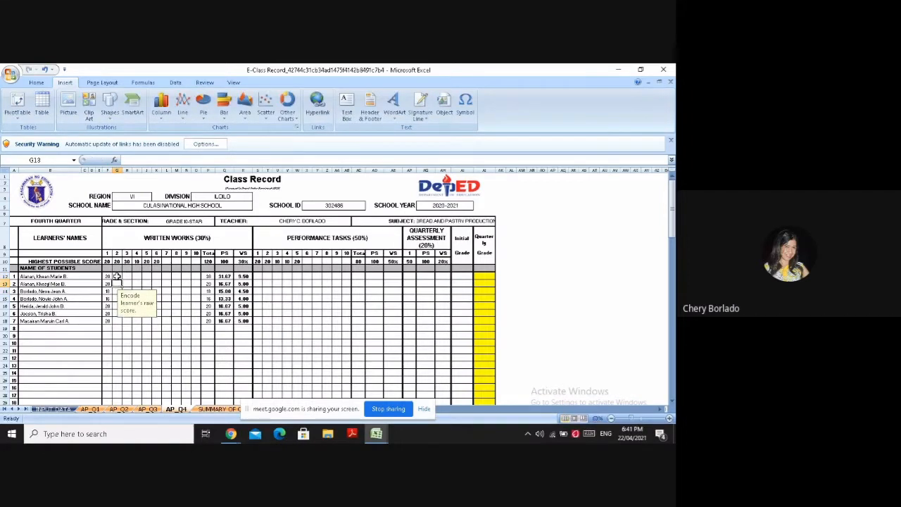
{"action": "type", "text": "20"}
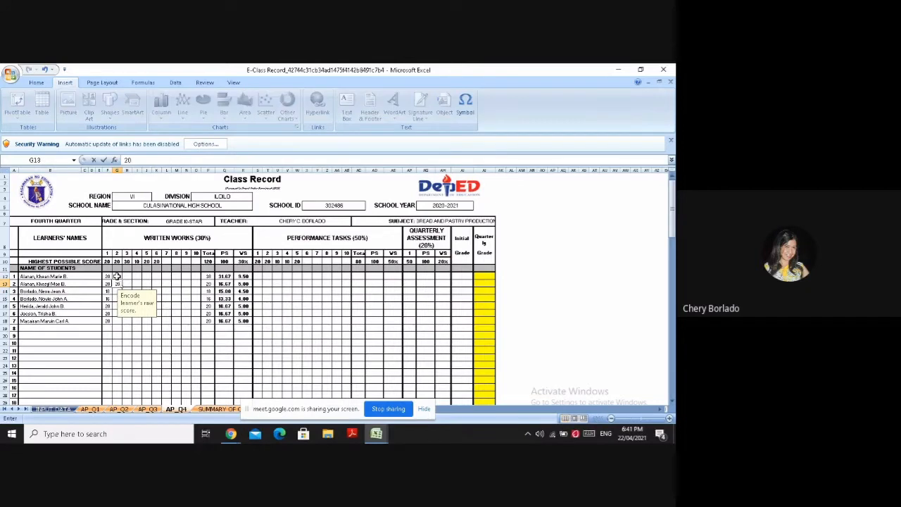
{"action": "key", "text": "Return"}
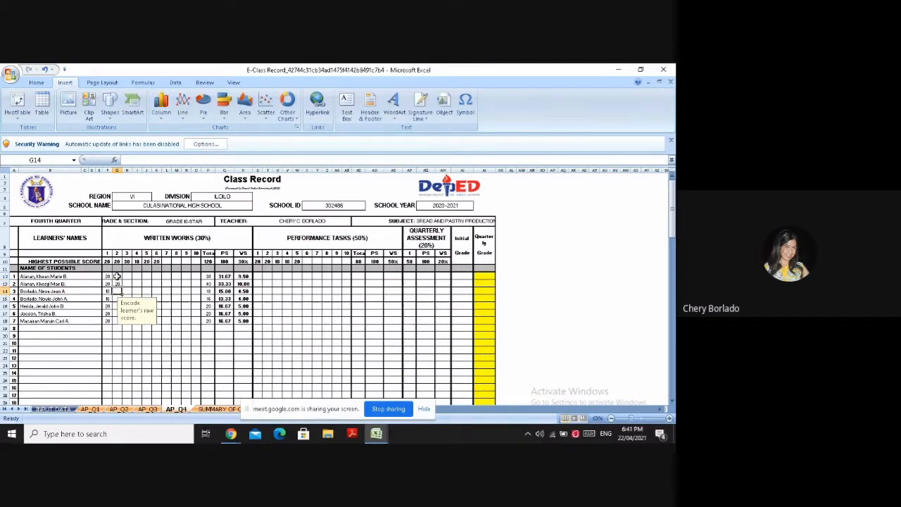
{"action": "type", "text": "20"}
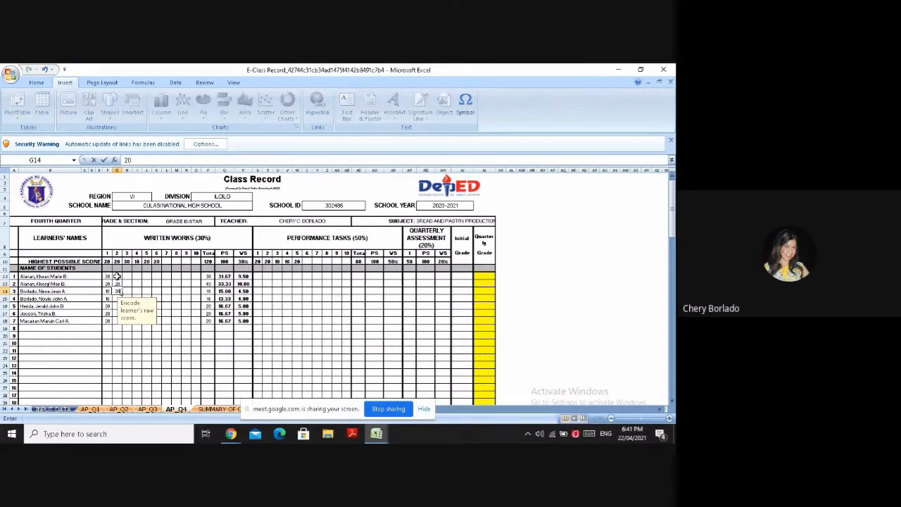
{"action": "key", "text": "Return"}
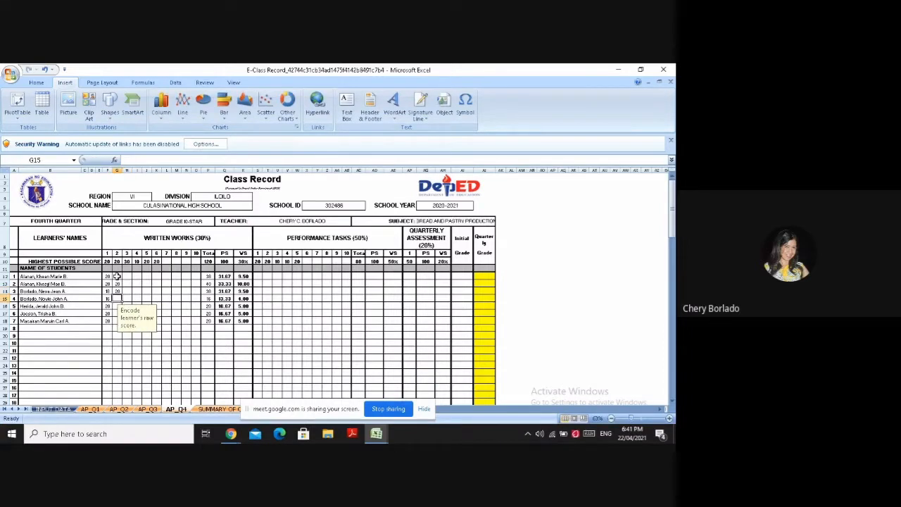
{"action": "type", "text": "20"}
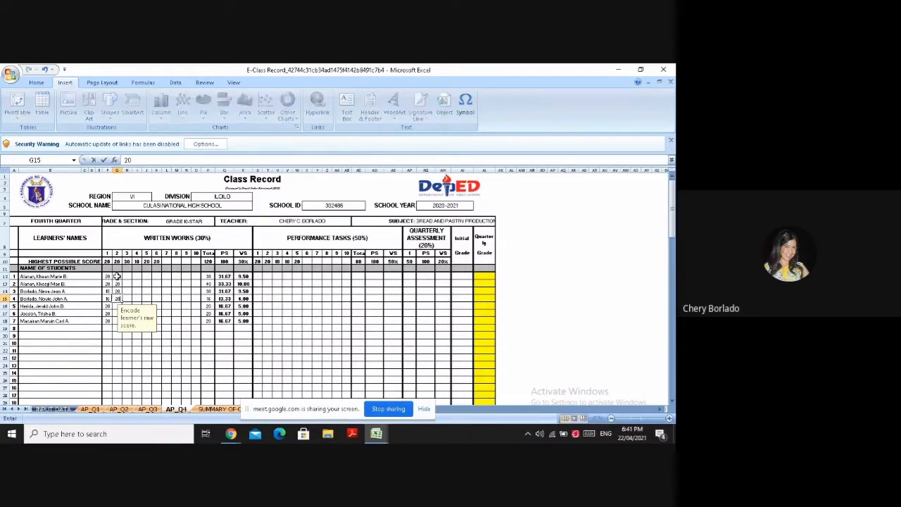
{"action": "key", "text": "Return"}
{"action": "type", "text": "18"}
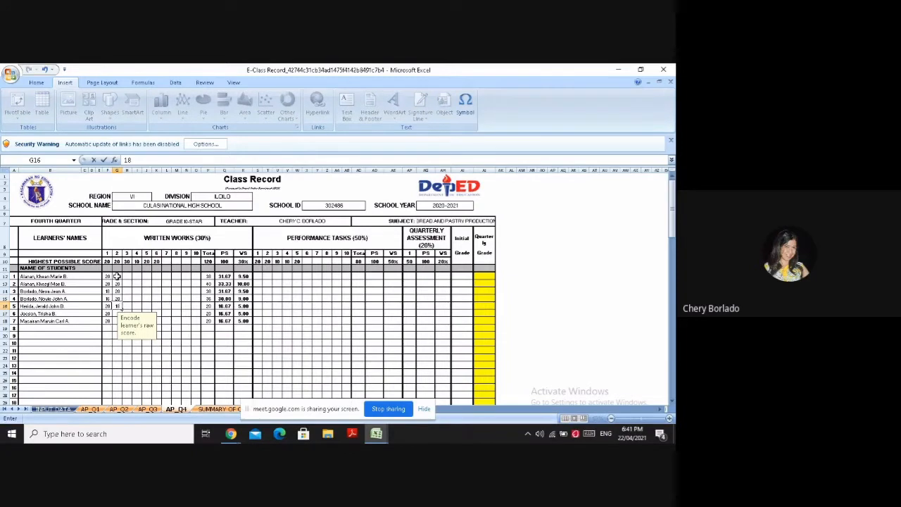
{"action": "key", "text": "Left"}
{"action": "key", "text": "Left"}
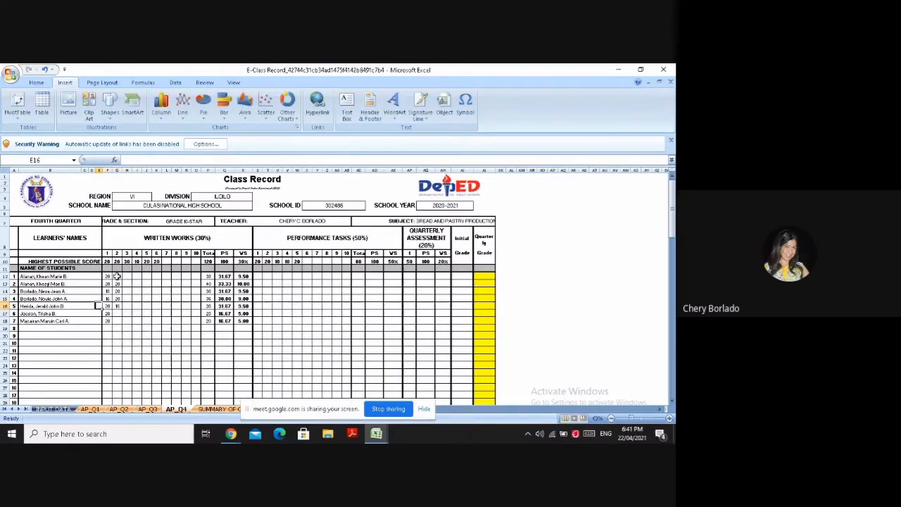
{"action": "key", "text": "Down"}
{"action": "key", "text": "Right"}
{"action": "key", "text": "Right"}
{"action": "type", "text": "1"}
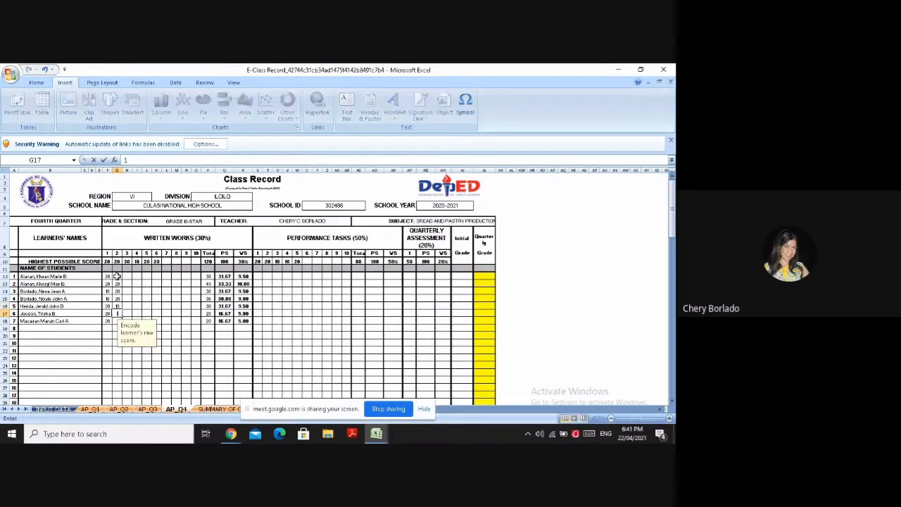
{"action": "type", "text": "6"}
{"action": "key", "text": "Return"}
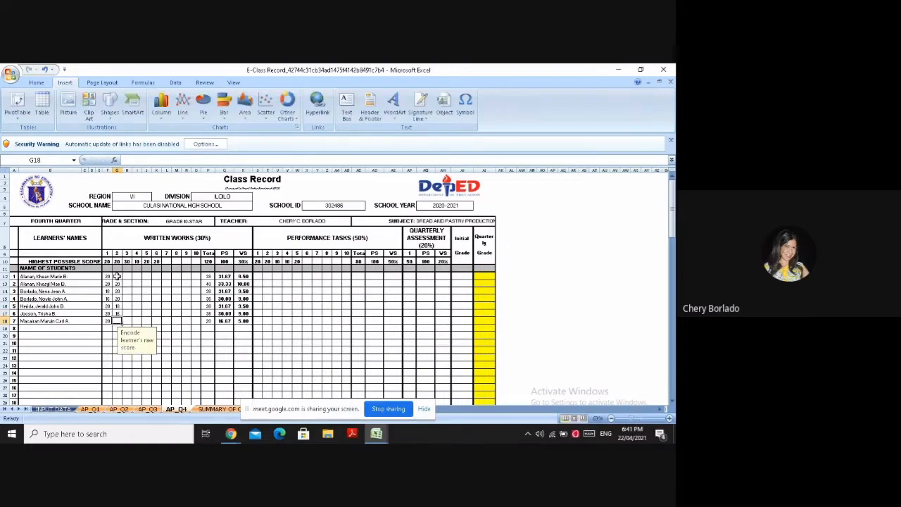
{"action": "type", "text": "14"}
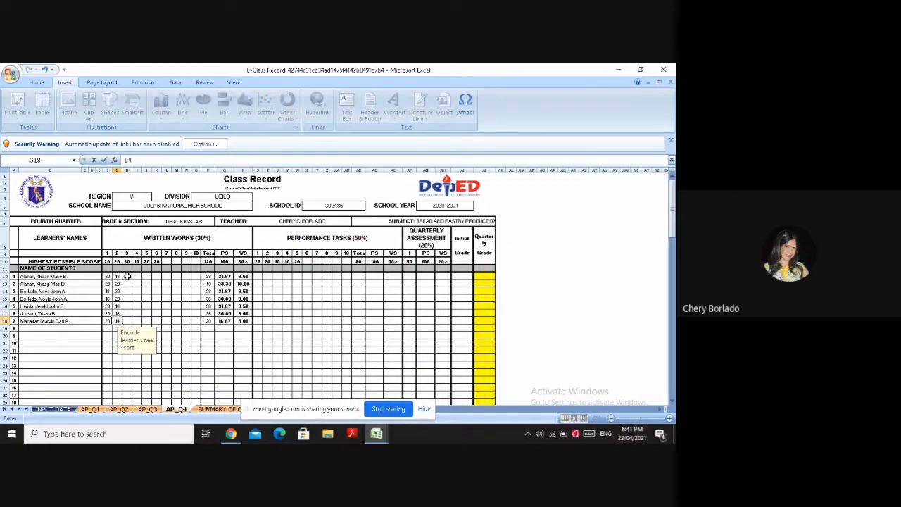
Enter the seven learners' raw scores for written work 3 in H12 to H18: 20, 20, 16, 20, 18, 18 and 20
{"action": "left_click", "coordinate": [127, 276]}
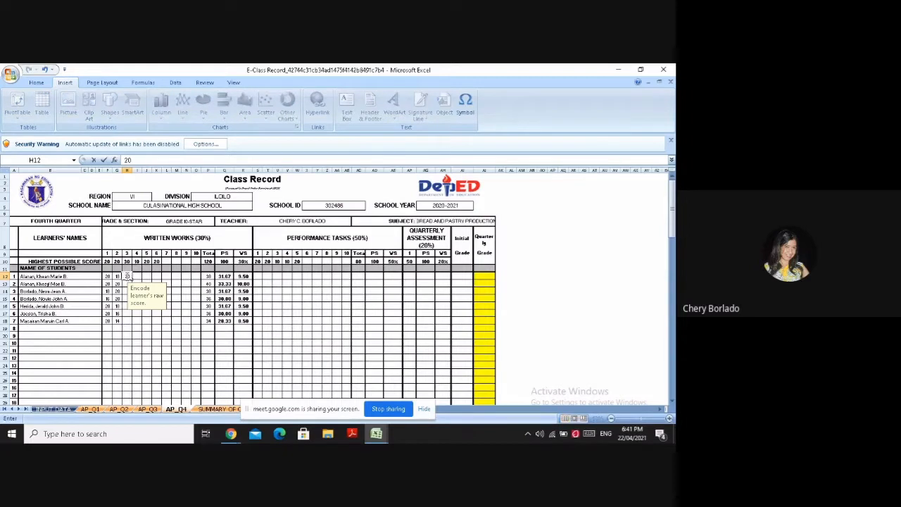
{"action": "key", "text": "Return"}
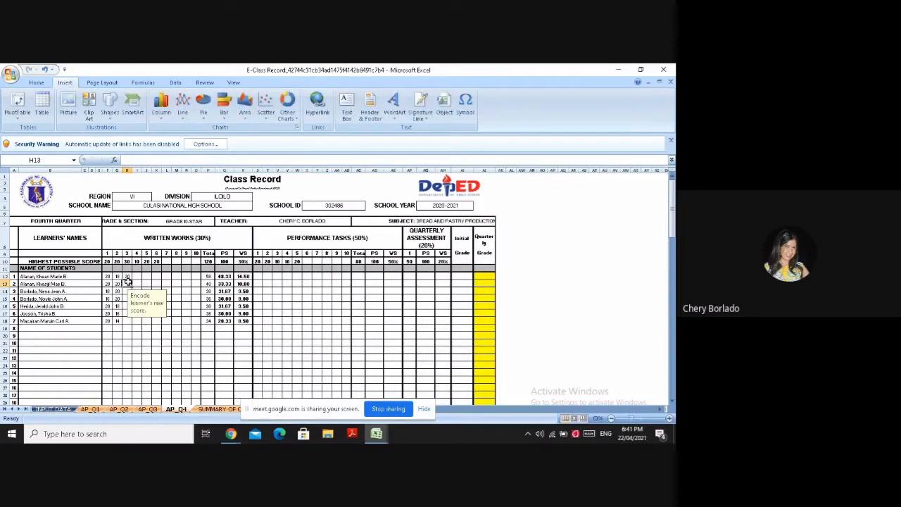
{"action": "type", "text": "20"}
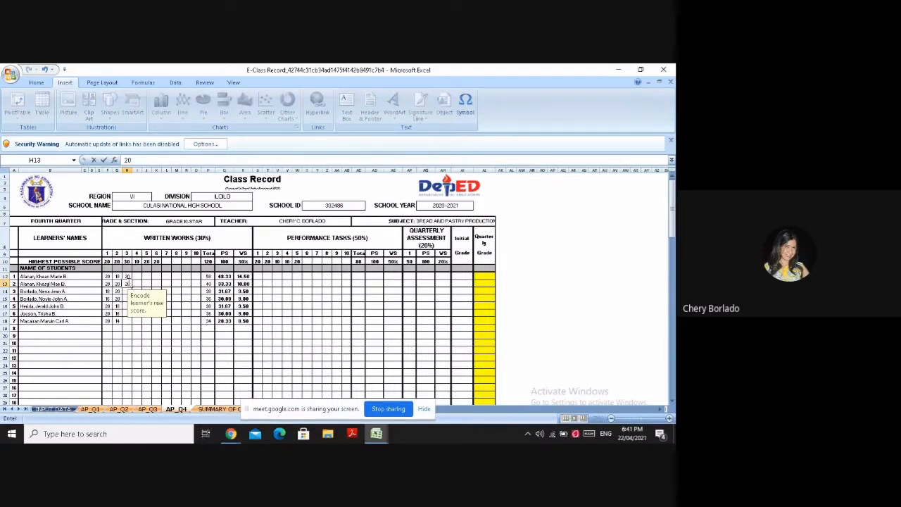
{"action": "key", "text": "Return"}
{"action": "type", "text": "16"}
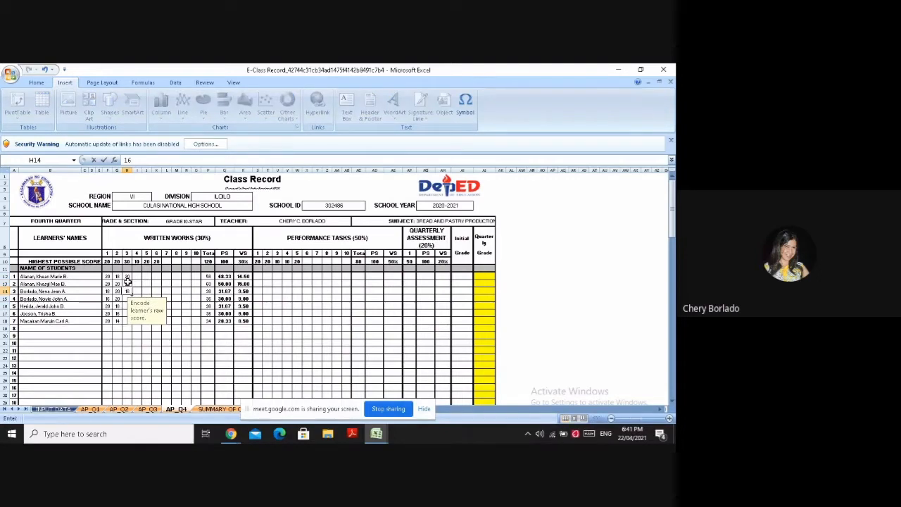
{"action": "key", "text": "Return"}
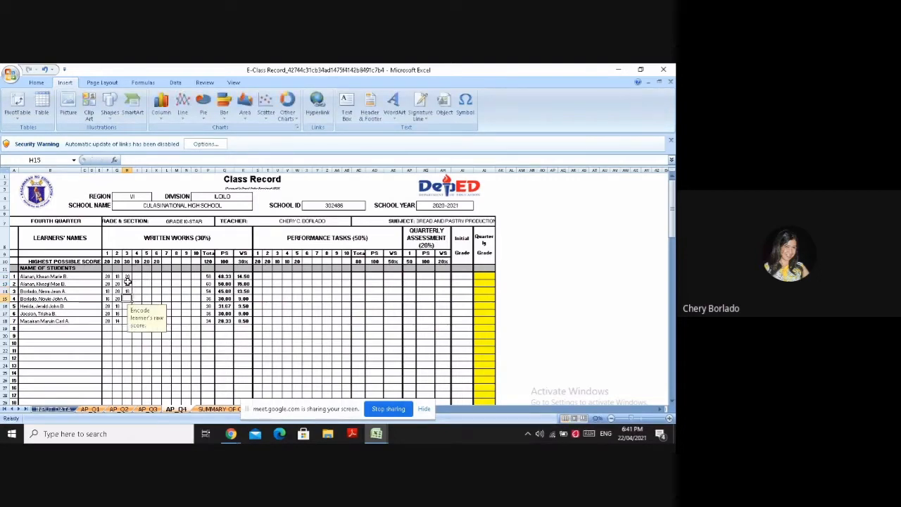
{"action": "type", "text": "20"}
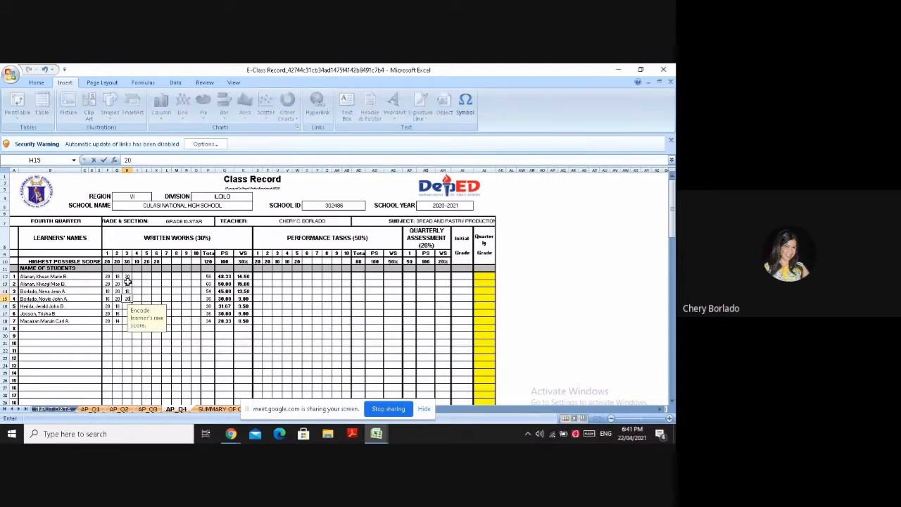
{"action": "key", "text": "Return"}
{"action": "type", "text": "1"}
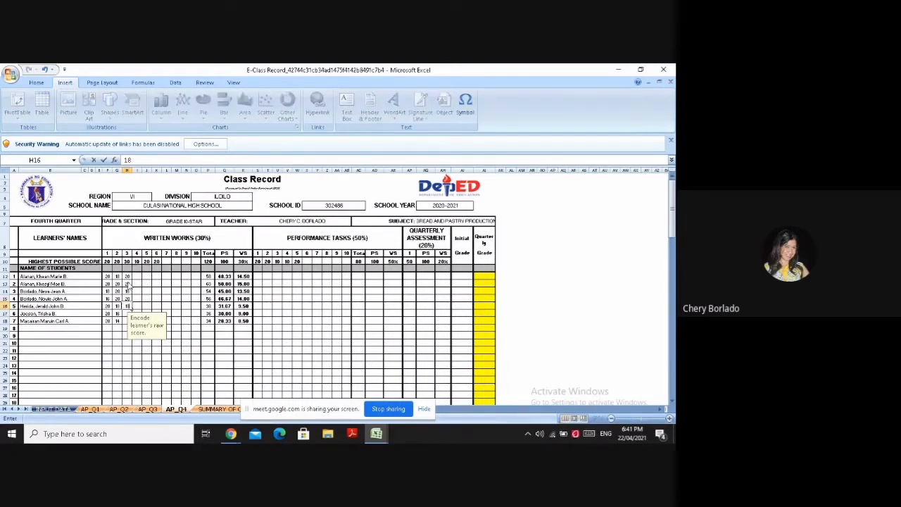
{"action": "type", "text": "8"}
{"action": "key", "text": "Left"}
{"action": "key", "text": "Left"}
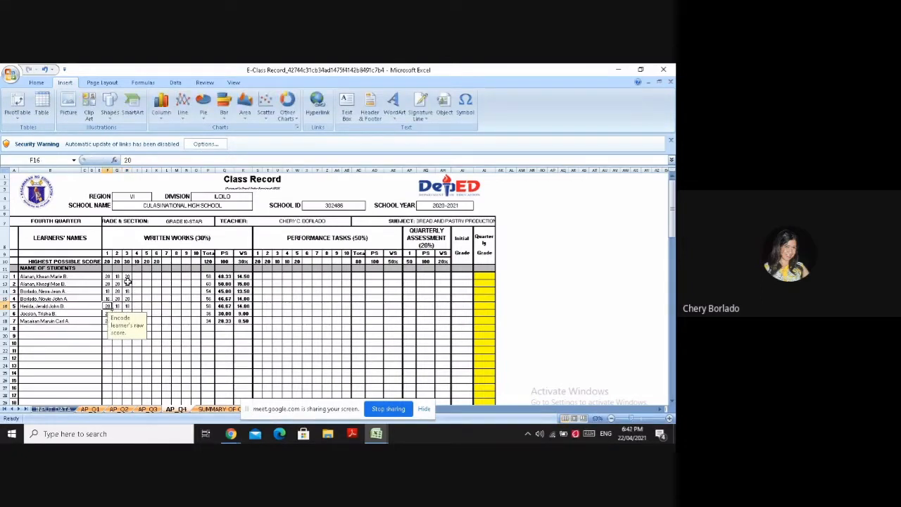
{"action": "key", "text": "Down"}
{"action": "key", "text": "Right"}
{"action": "key", "text": "Right"}
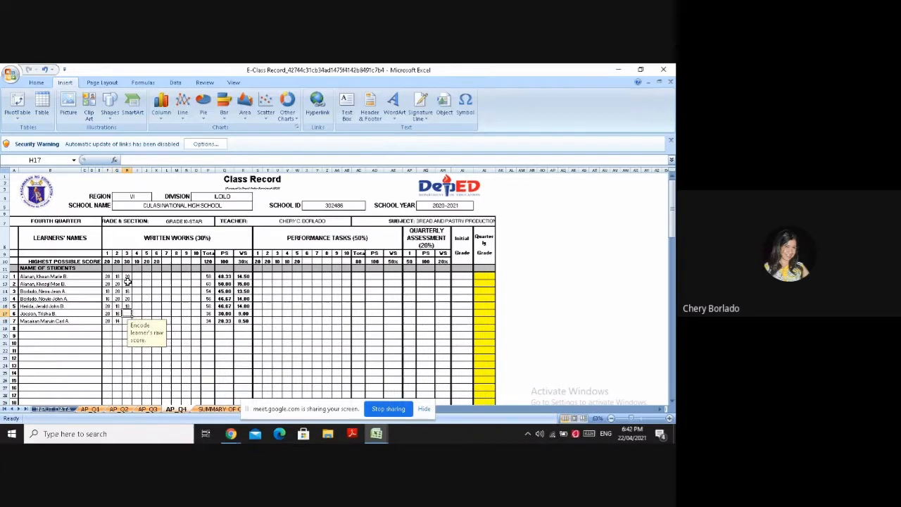
{"action": "type", "text": "18"}
{"action": "key", "text": "Return"}
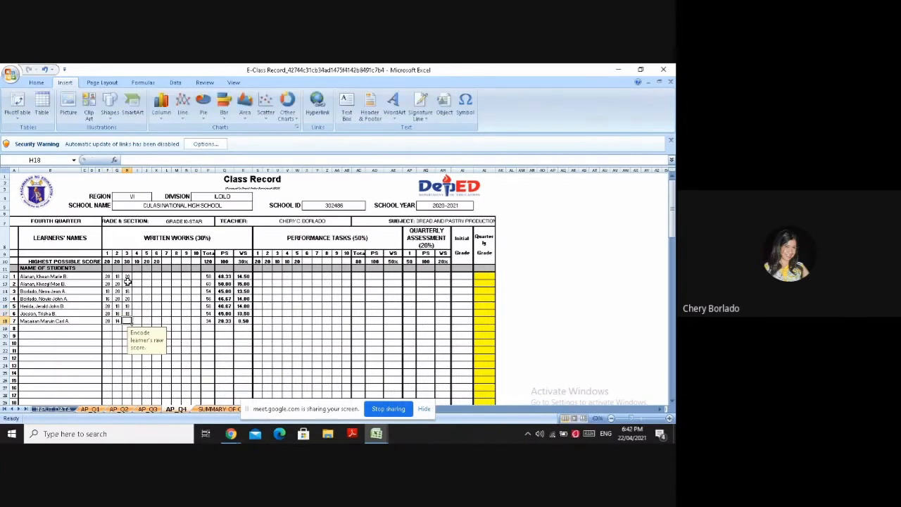
{"action": "type", "text": "20"}
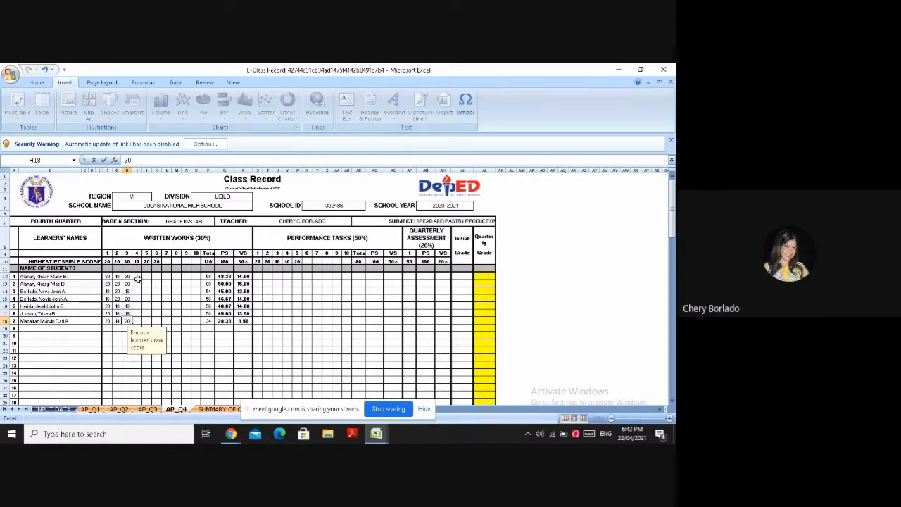
Enter 10 for the first two learners' written work 4 in I12 and I13, and set the written work 3 score in H13 to 10
{"action": "left_click", "coordinate": [137, 277]}
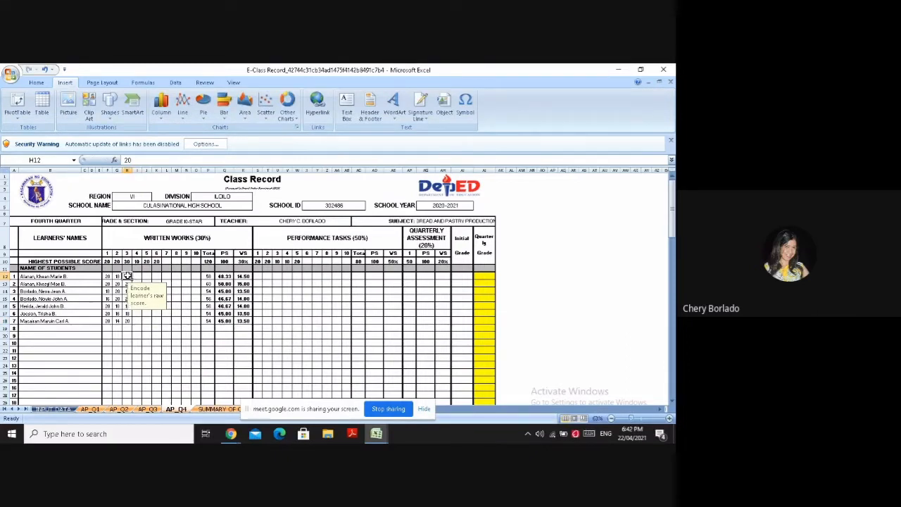
{"action": "type", "text": "1"}
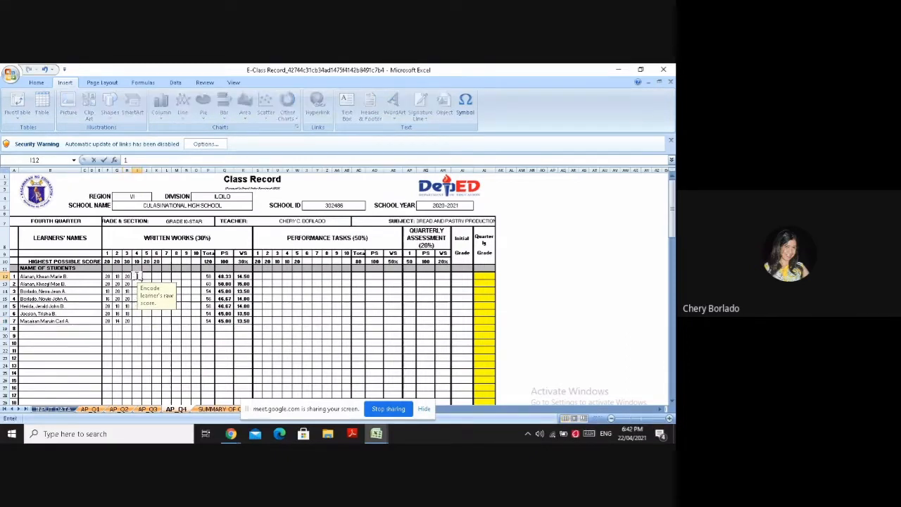
{"action": "type", "text": "0"}
{"action": "key", "text": "Return"}
{"action": "type", "text": "10"}
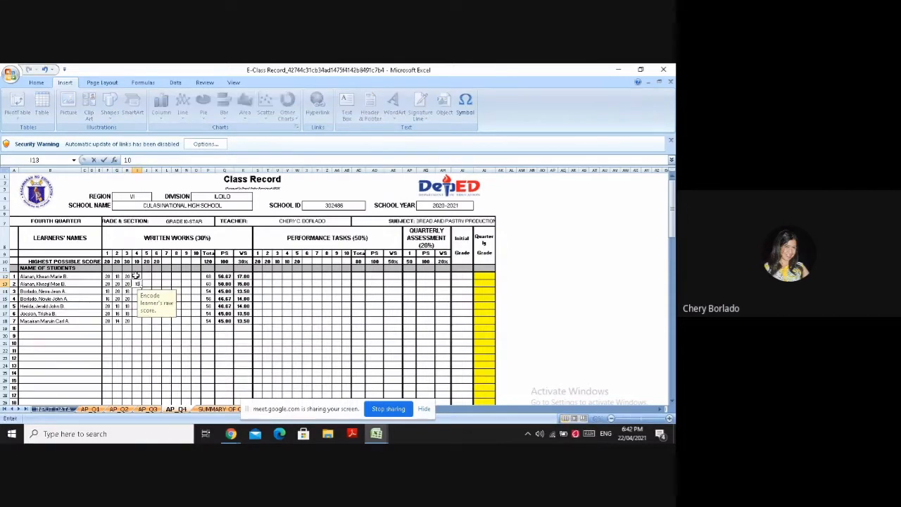
{"action": "key", "text": "Return"}
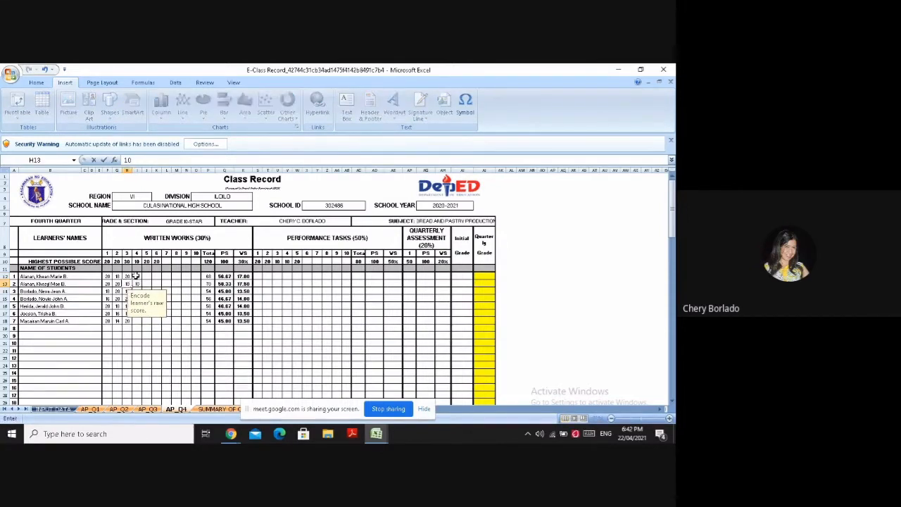
{"action": "key", "text": "Left"}
{"action": "key", "text": "Right"}
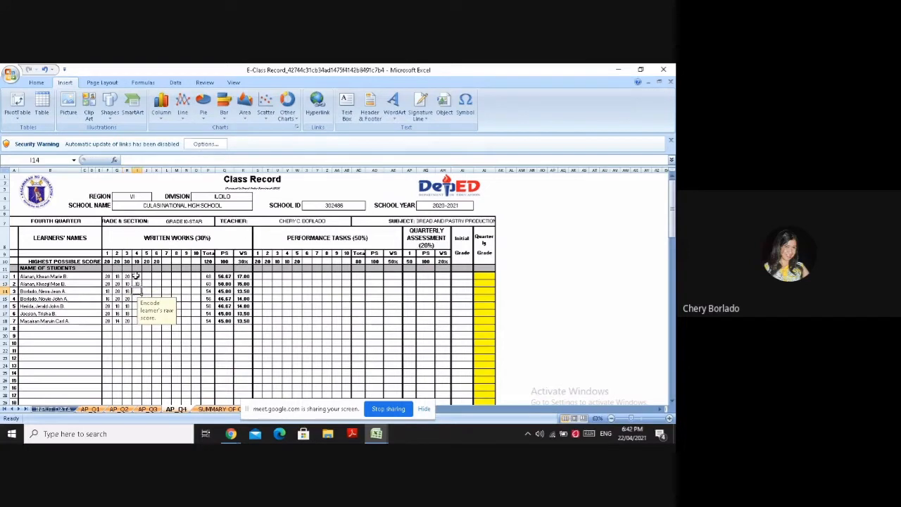
Enter a raw score of 10 for each of the remaining five learners under written work 4 in I14 to I18
{"action": "type", "text": "10"}
{"action": "key", "text": "Return"}
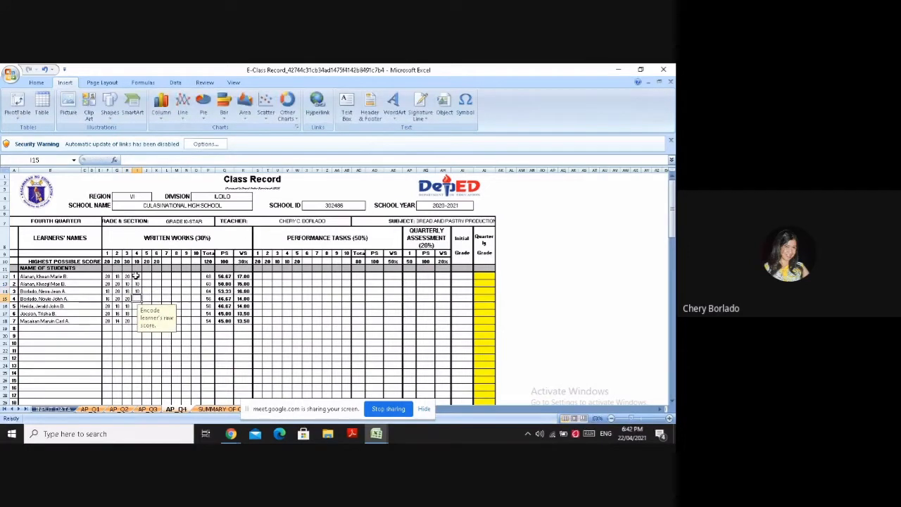
{"action": "type", "text": "10"}
{"action": "key", "text": "Return"}
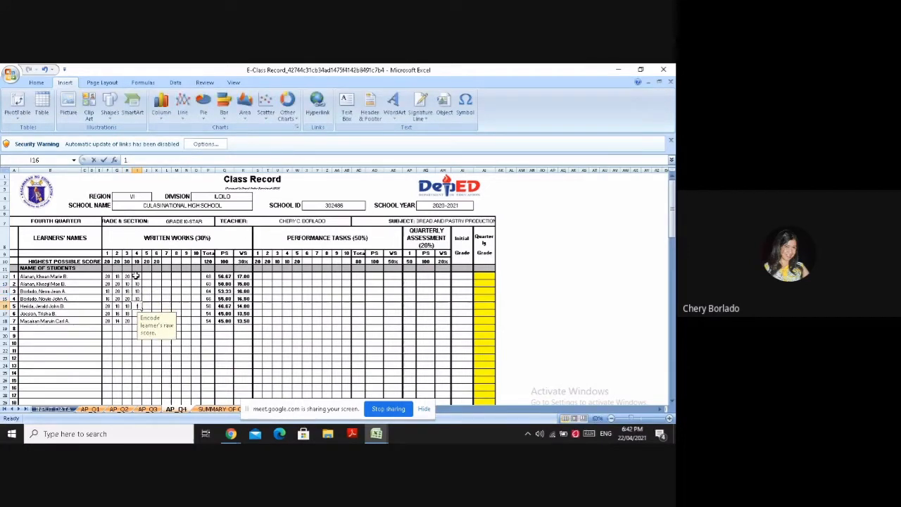
{"action": "type", "text": "10"}
{"action": "key", "text": "Return"}
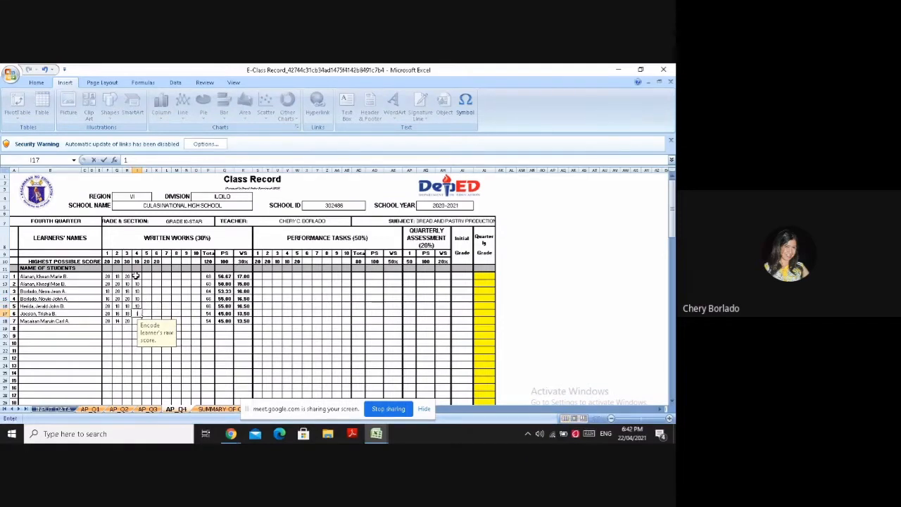
{"action": "type", "text": "10"}
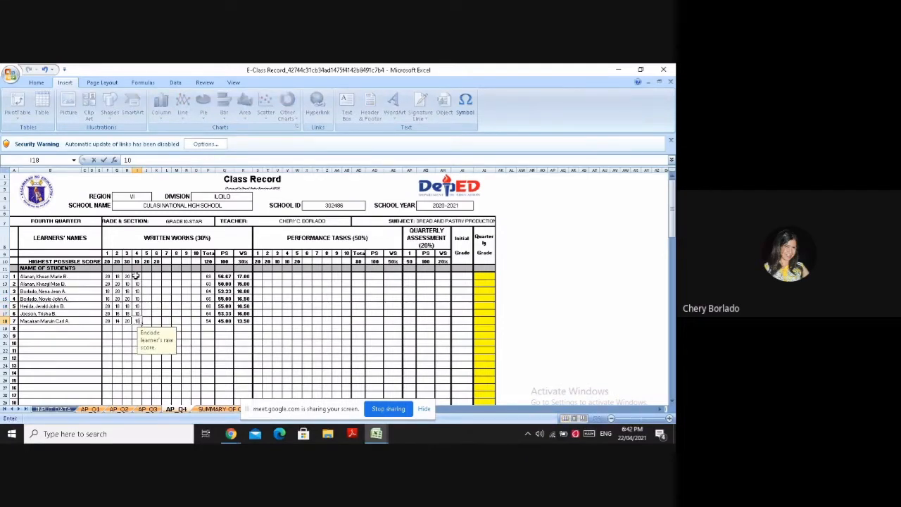
{"action": "key", "text": "ctrl+Return"}
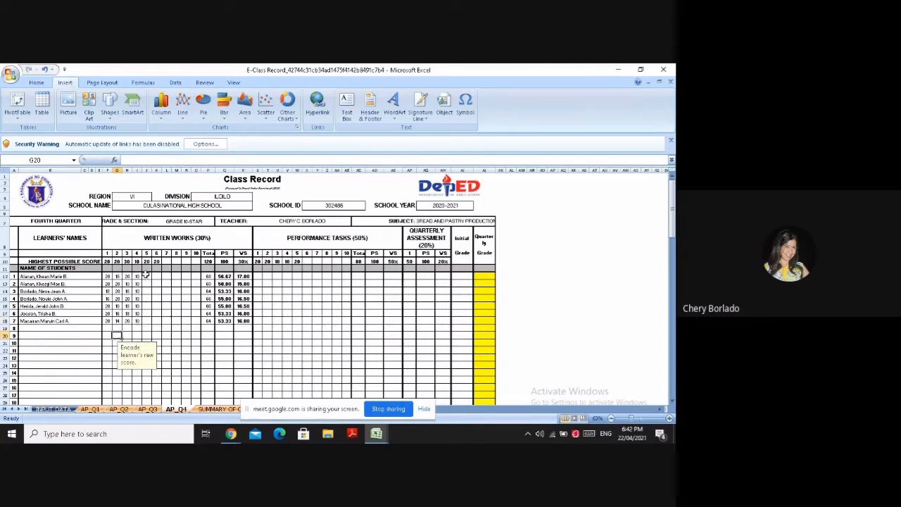
Enter a raw score of 20 for each of the first five learners under written work 5 in J12 to J16
{"action": "left_click", "coordinate": [146, 275]}
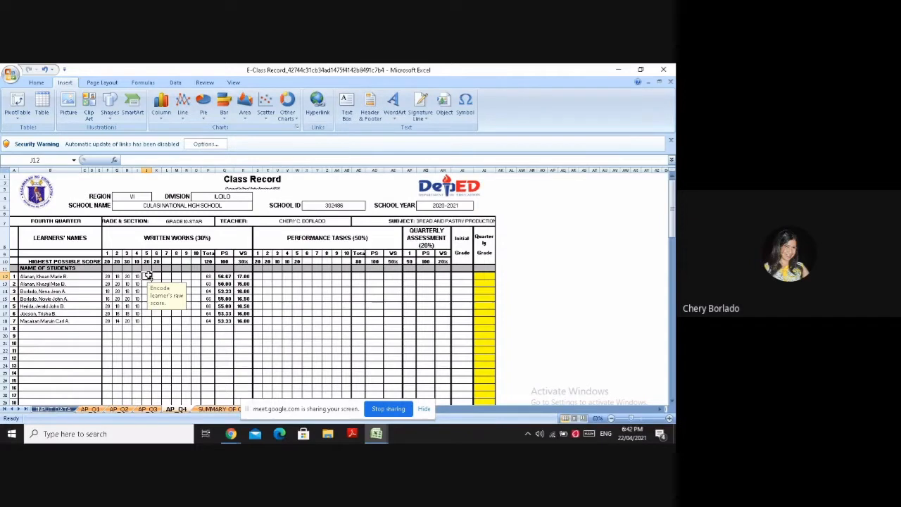
{"action": "type", "text": "20"}
{"action": "key", "text": "Return"}
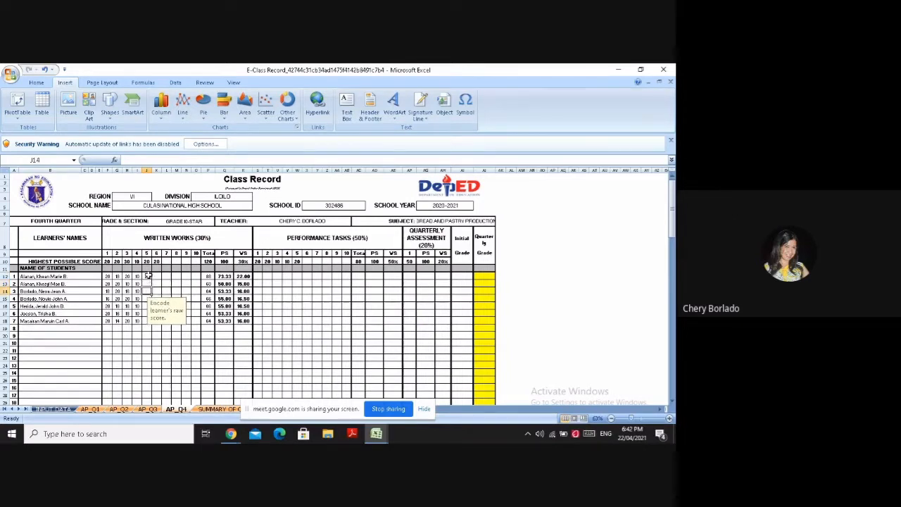
{"action": "type", "text": "20"}
{"action": "key", "text": "Return"}
{"action": "type", "text": "20"}
{"action": "key", "text": "Return"}
{"action": "type", "text": "20"}
{"action": "key", "text": "Return"}
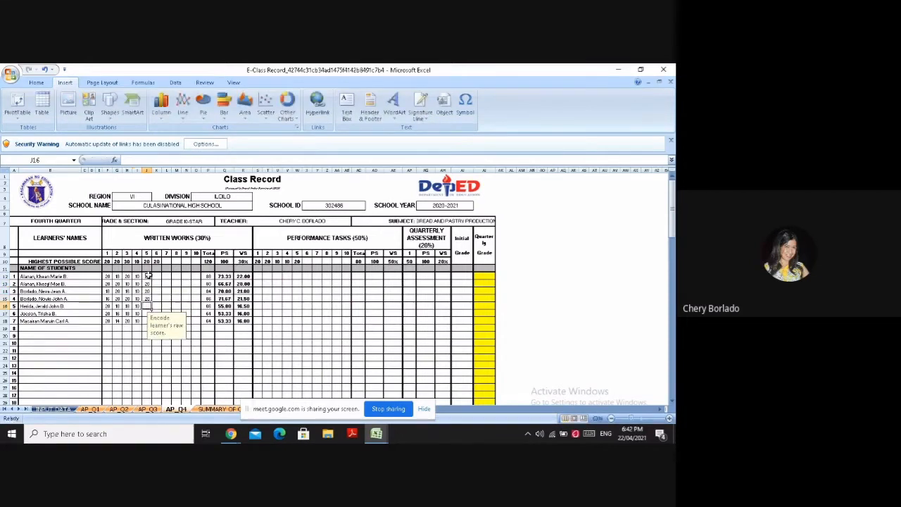
{"action": "type", "text": "20"}
{"action": "key", "text": "Left"}
{"action": "type", "text": "2"}
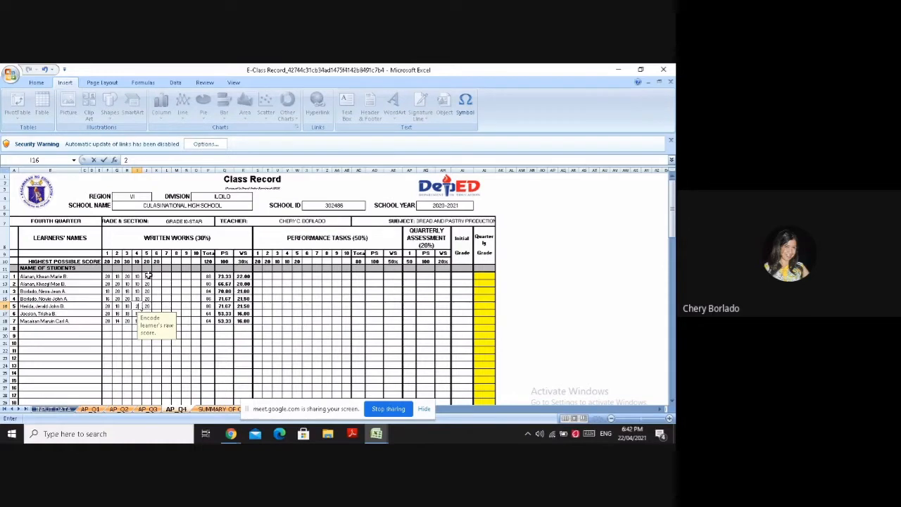
{"action": "key", "text": "Return"}
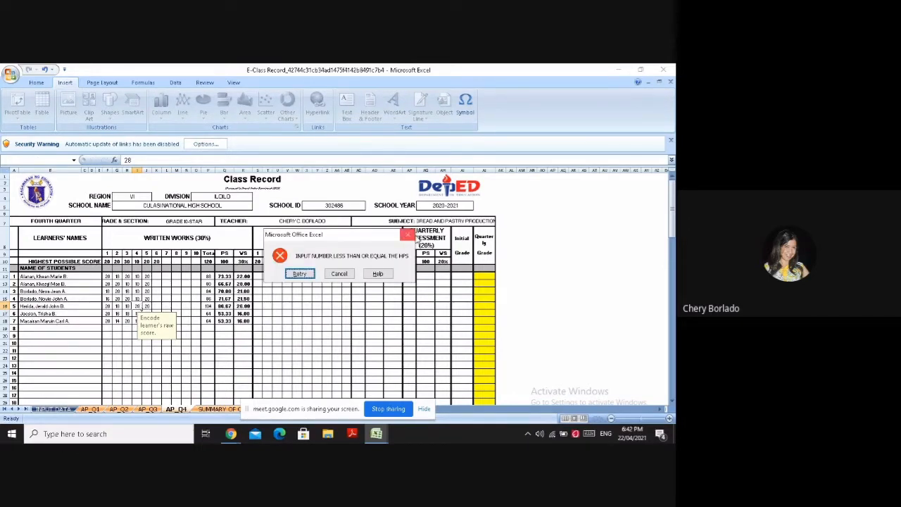
{"action": "left_click", "coordinate": [409, 235]}
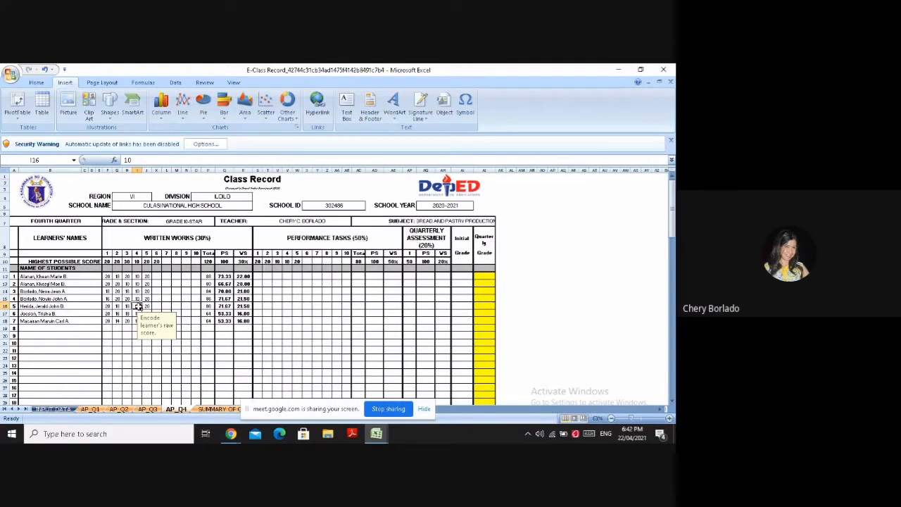
Enter a raw score of 20 for the sixth and seventh learners under written work 5 in J17 and J18
{"action": "left_click", "coordinate": [145, 312]}
{"action": "type", "text": "20"}
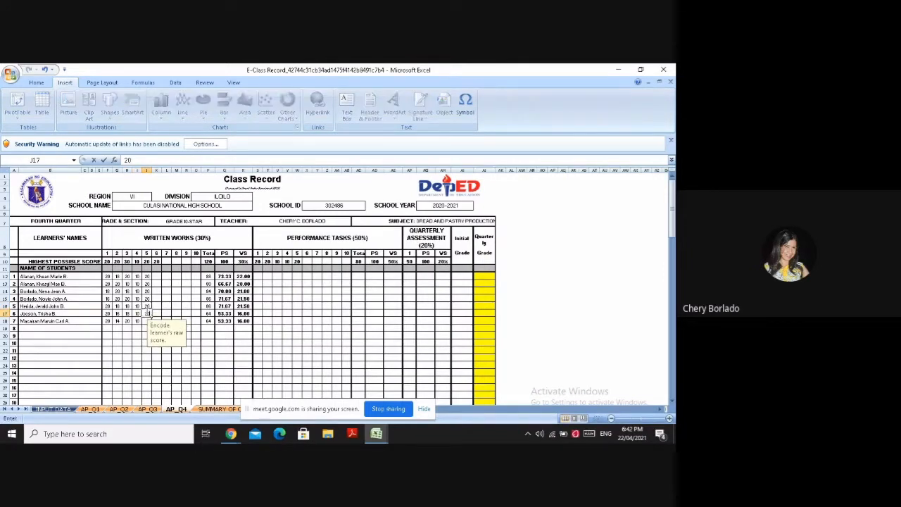
{"action": "key", "text": "Return"}
{"action": "type", "text": "2"}
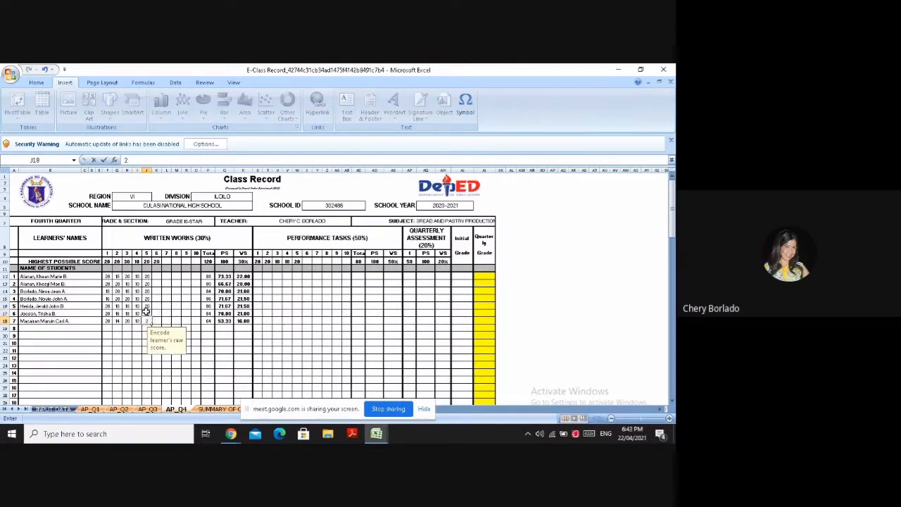
{"action": "type", "text": "0"}
Enter the first four learners' raw scores for written work 6 in K12 to K15: 18, 18, 20 and 16
{"action": "left_click", "coordinate": [160, 276]}
{"action": "type", "text": "1"}
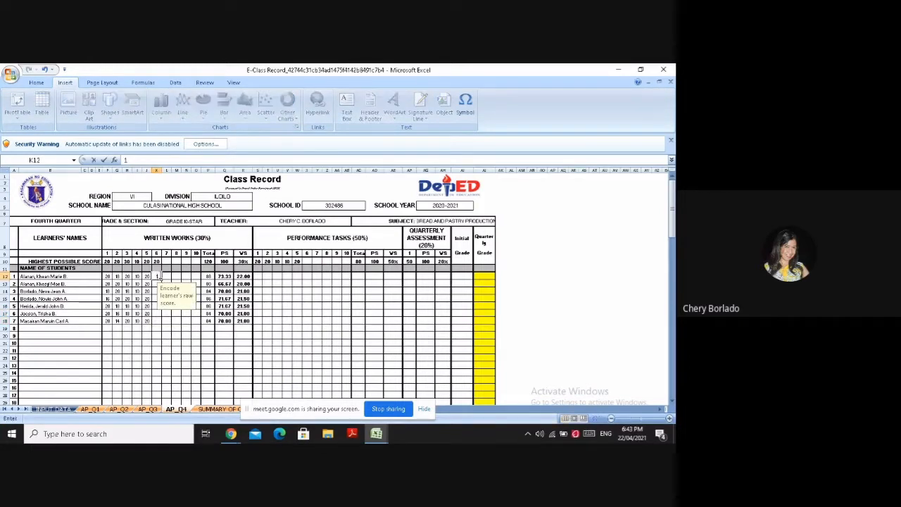
{"action": "type", "text": "8"}
{"action": "key", "text": "Return"}
{"action": "type", "text": "1"}
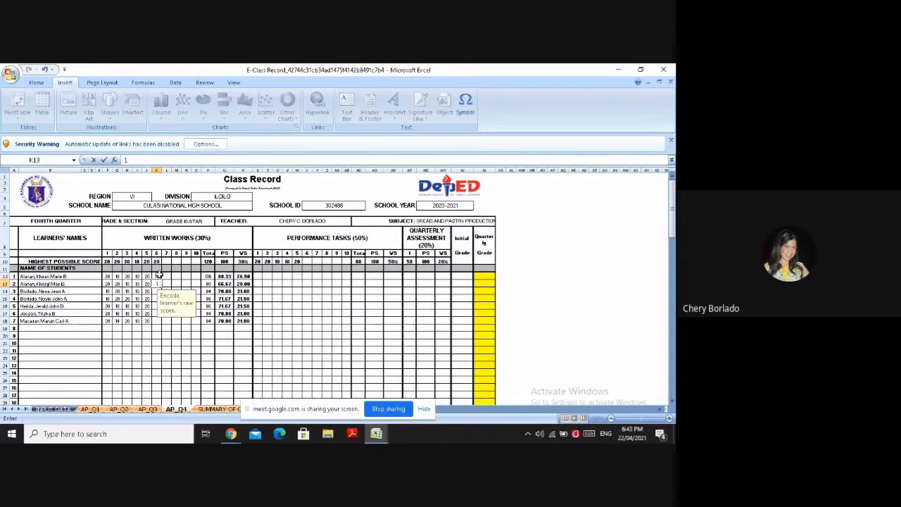
{"action": "type", "text": "8"}
{"action": "key", "text": "Return"}
{"action": "type", "text": "20"}
{"action": "key", "text": "Return"}
{"action": "type", "text": "1"}
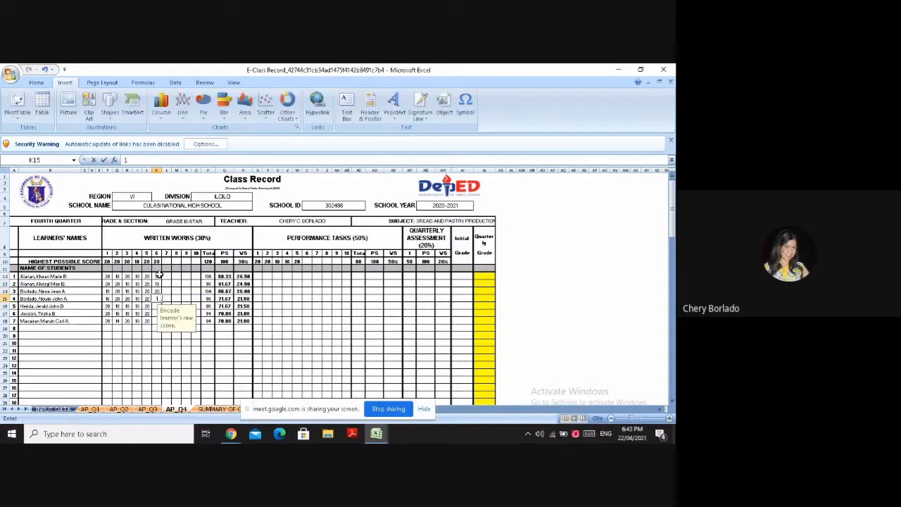
{"action": "type", "text": "6"}
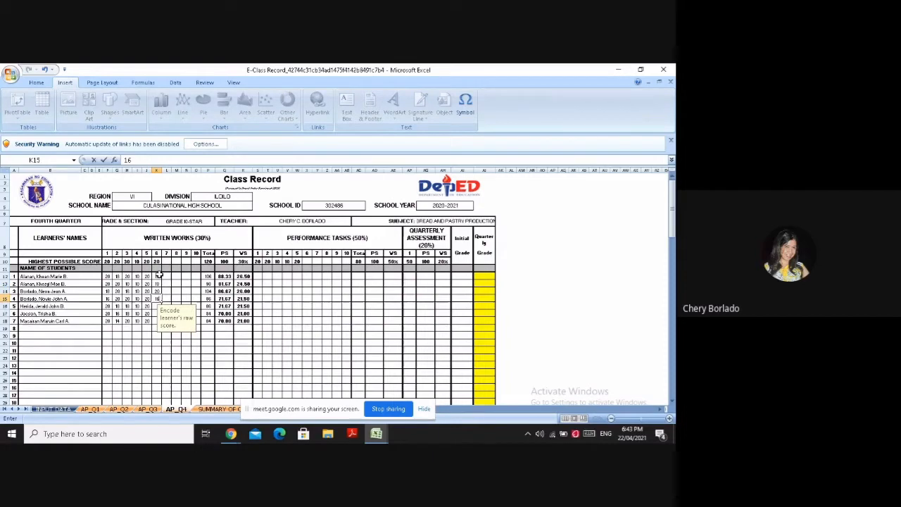
{"action": "key", "text": "Left"}
{"action": "key", "text": "Down"}
{"action": "key", "text": "Right"}
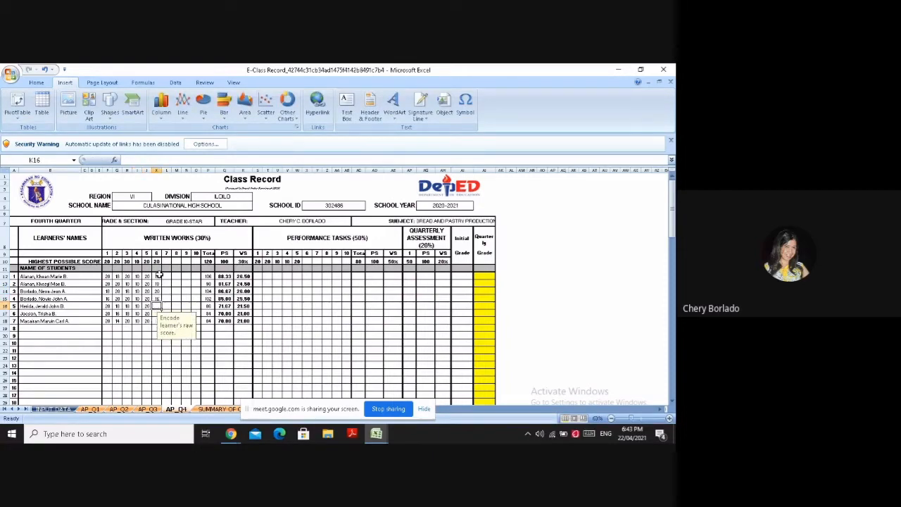
Enter a raw score of 20 for each of the last three learners under written work 6 in K16 to K18
{"action": "type", "text": "20"}
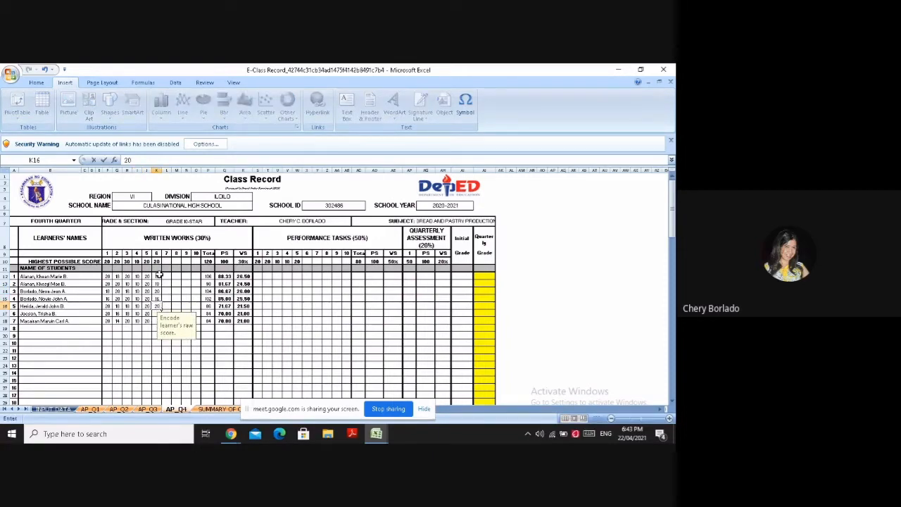
{"action": "key", "text": "Return"}
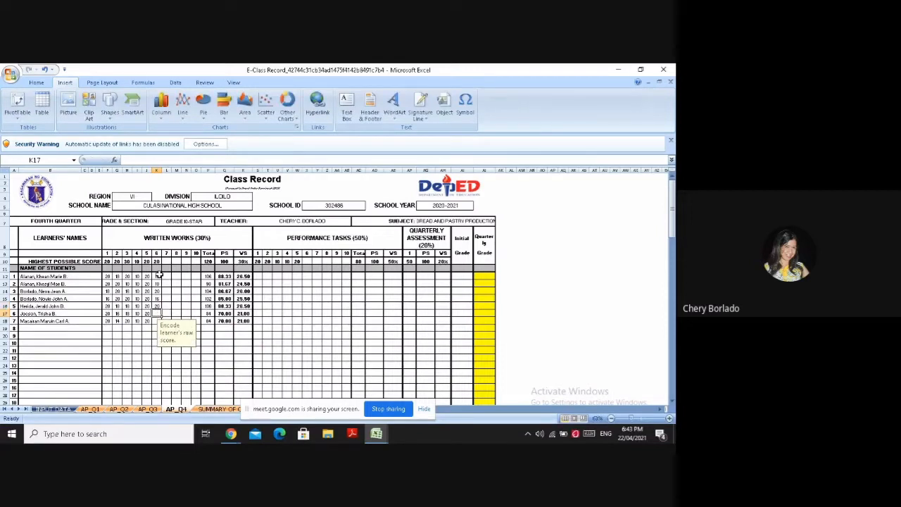
{"action": "type", "text": "2"}
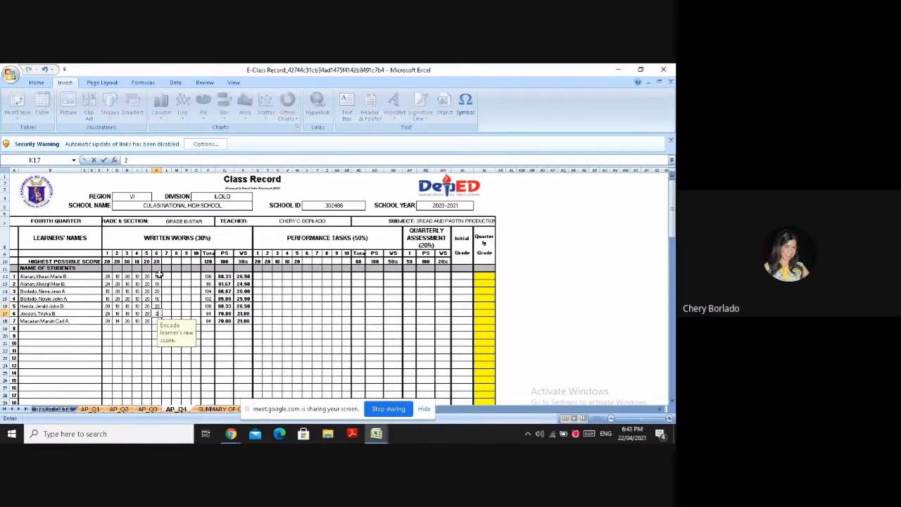
{"action": "type", "text": "0"}
{"action": "key", "text": "Return"}
{"action": "type", "text": "20"}
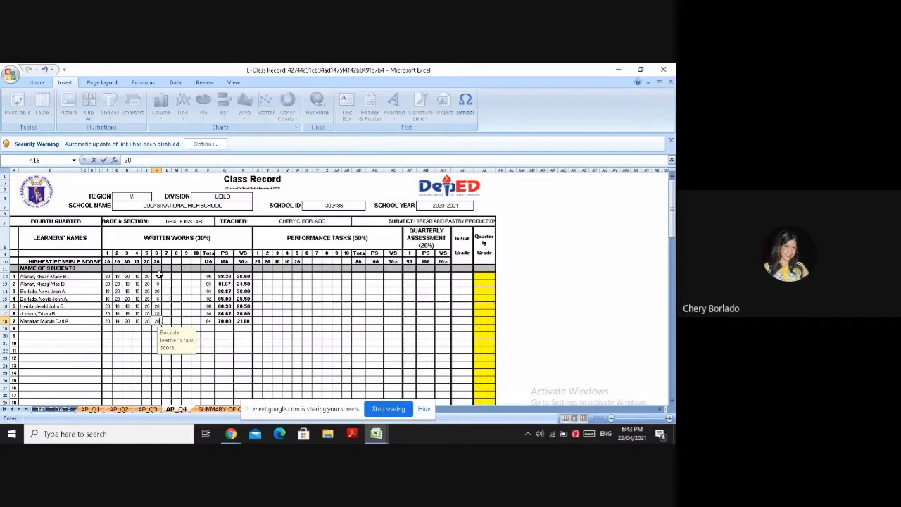
Change the first three learners' written work 3 scores in H12 to H14 to 26, 23 and 28
{"action": "left_click", "coordinate": [127, 276]}
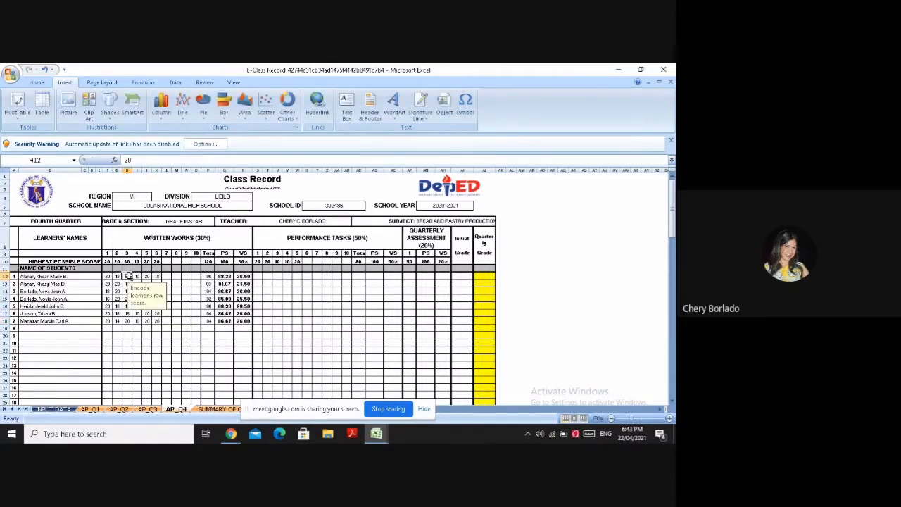
{"action": "type", "text": "26"}
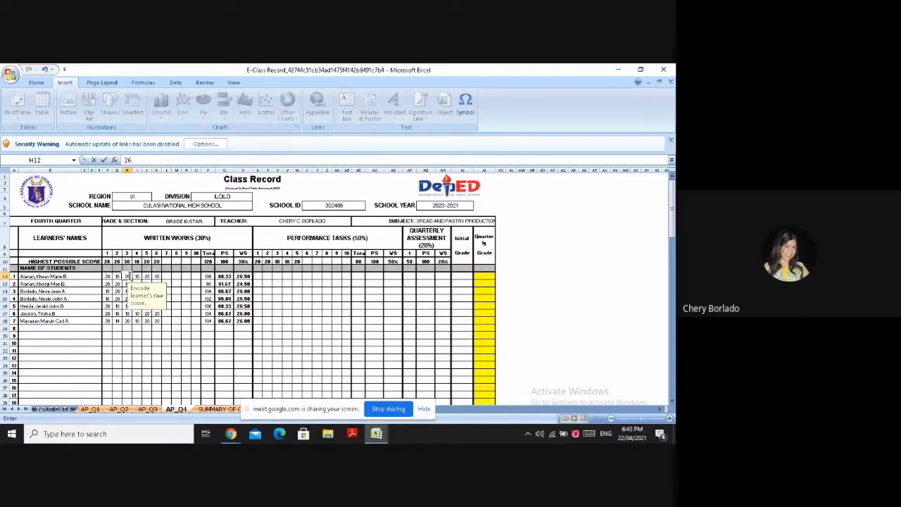
{"action": "key", "text": "Return"}
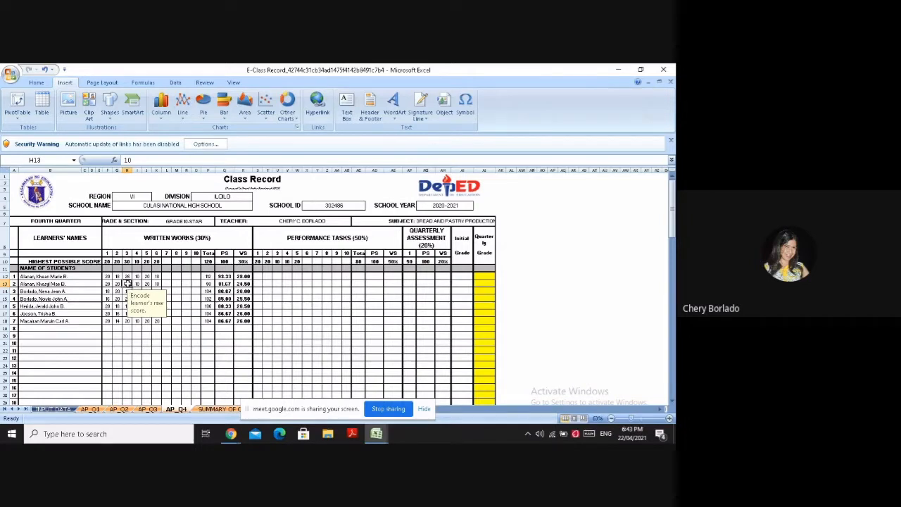
{"action": "type", "text": "2"}
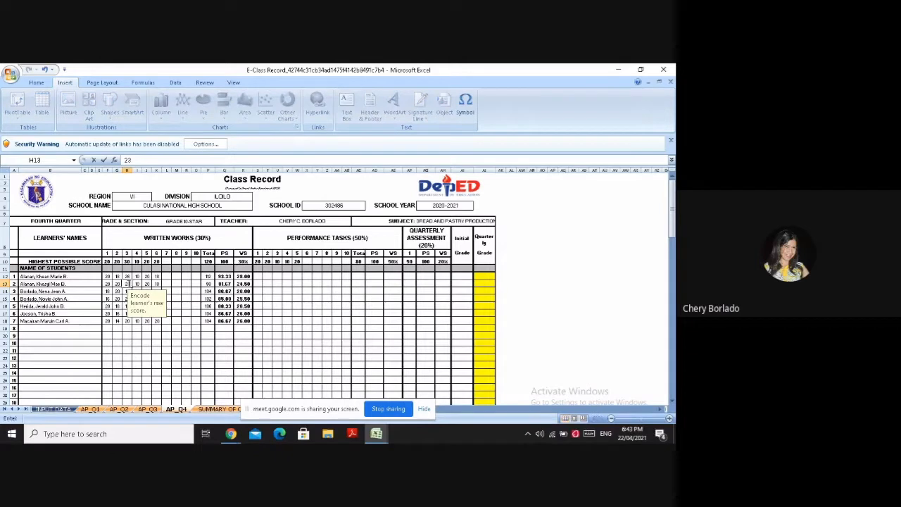
{"action": "type", "text": "3"}
{"action": "key", "text": "Return"}
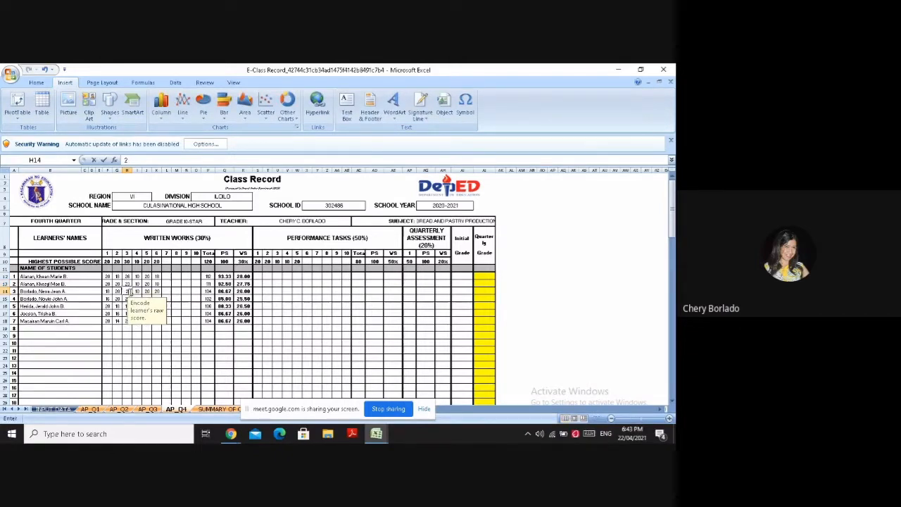
{"action": "type", "text": "2"}
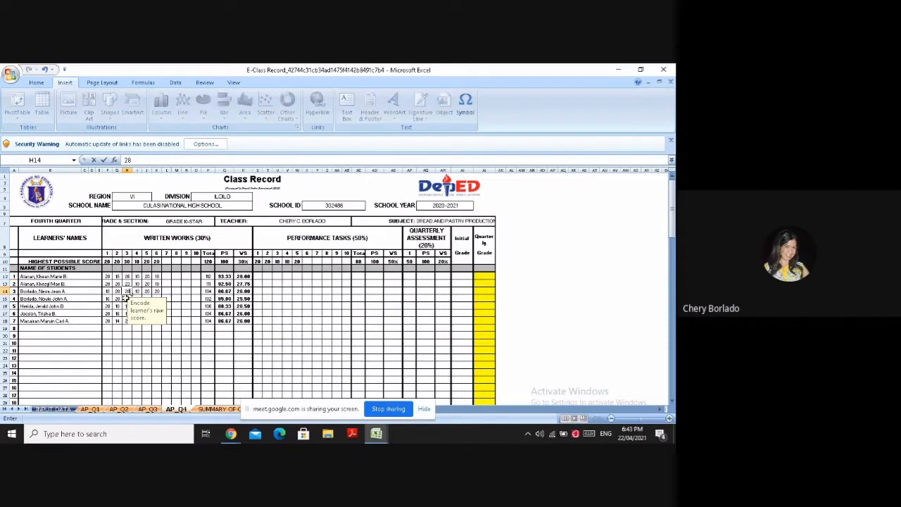
{"action": "key", "text": "Return"}
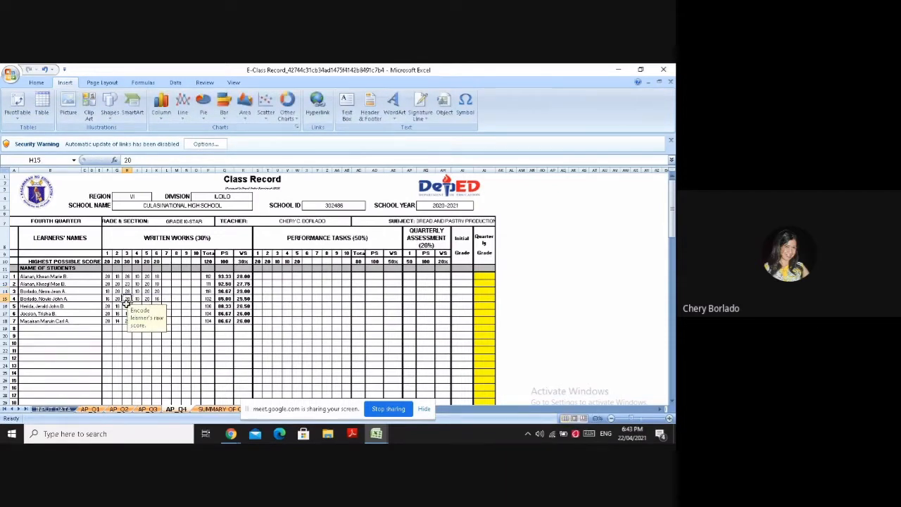
Change the last three learners' written work 3 scores in H16 to H18 to 24, 28 and 22
{"action": "left_click", "coordinate": [128, 307]}
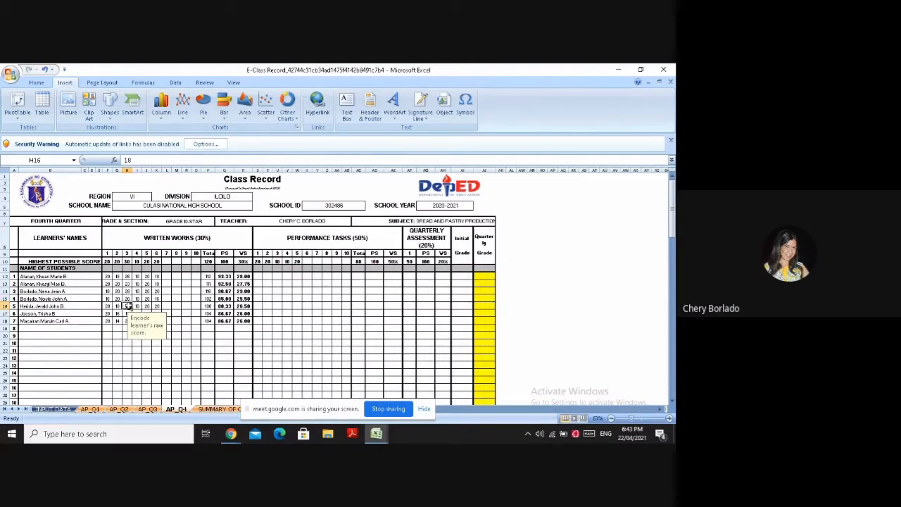
{"action": "type", "text": "24"}
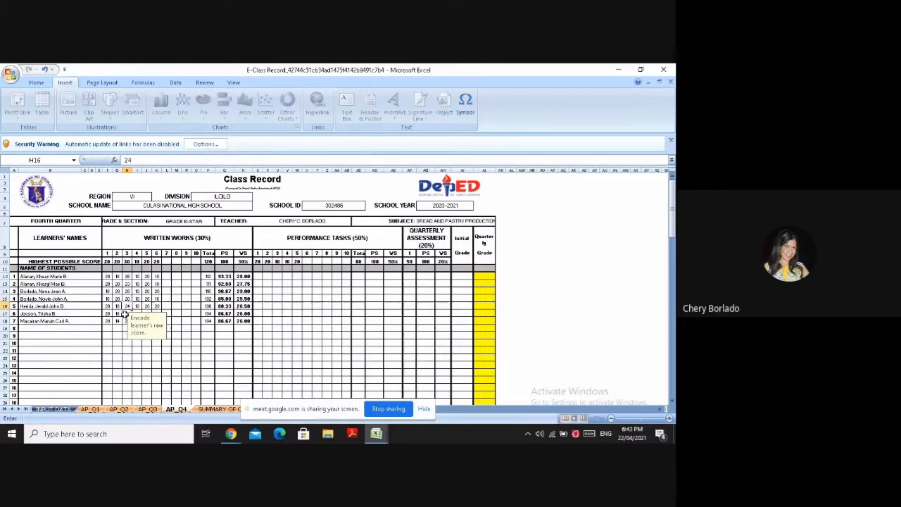
{"action": "key", "text": "Return"}
{"action": "type", "text": "28"}
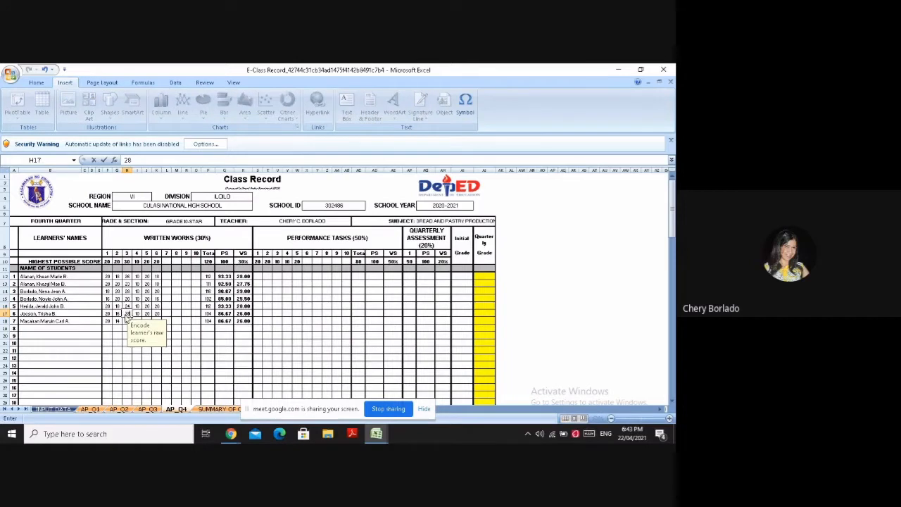
{"action": "key", "text": "Return"}
{"action": "type", "text": "22"}
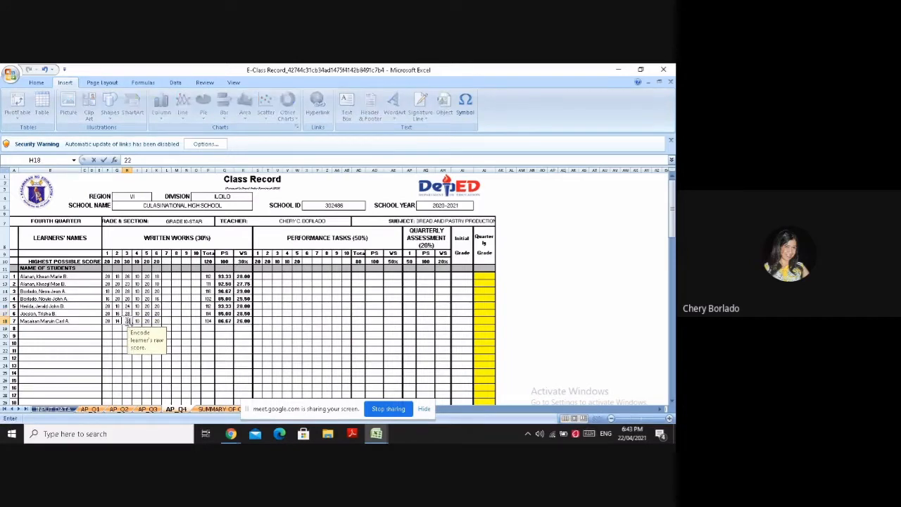
{"action": "left_click", "coordinate": [186, 335]}
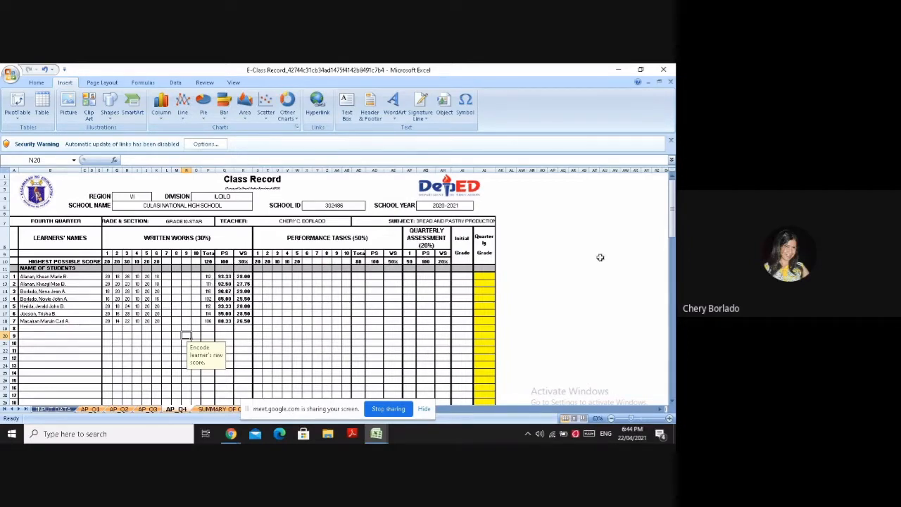
Start a worked percentage computation in the blank cell AN7 beside the class record by entering 112/120=0
{"action": "left_click", "coordinate": [563, 220]}
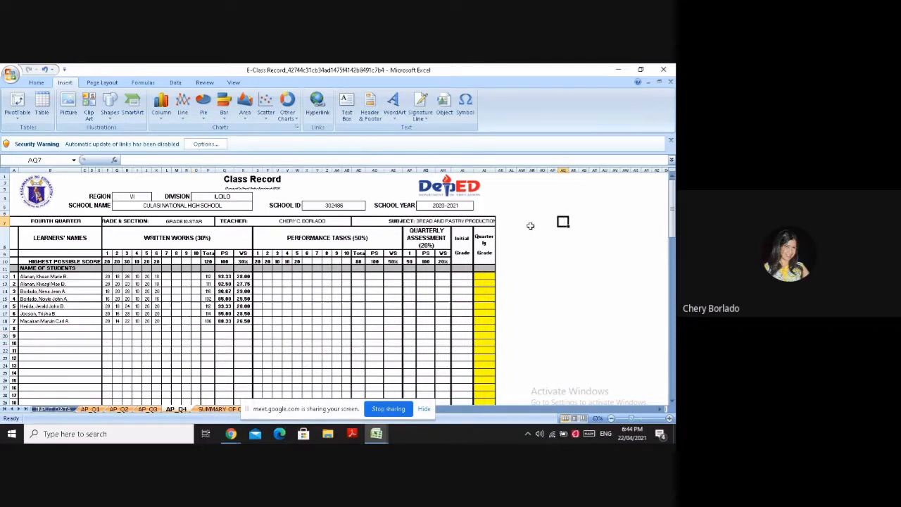
{"action": "left_click", "coordinate": [531, 223]}
{"action": "type", "text": "112"}
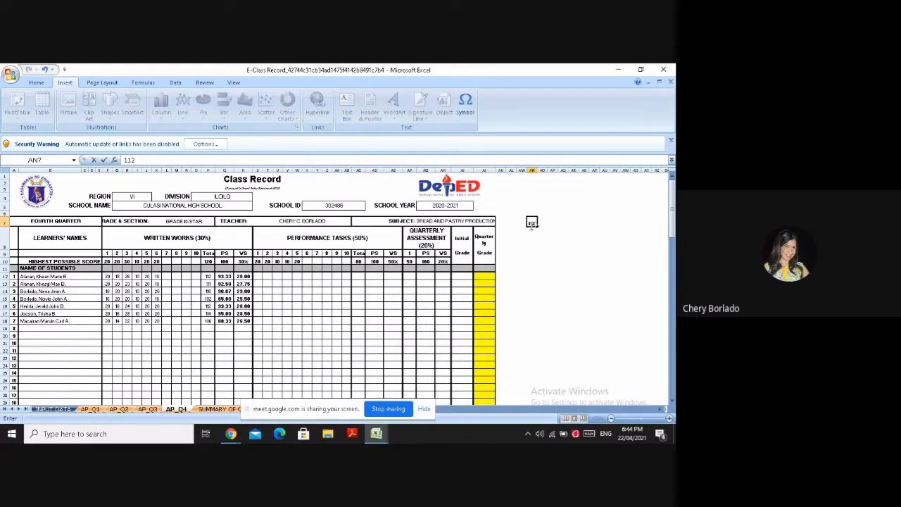
{"action": "type", "text": "/120"}
{"action": "type", "text": "=0"}
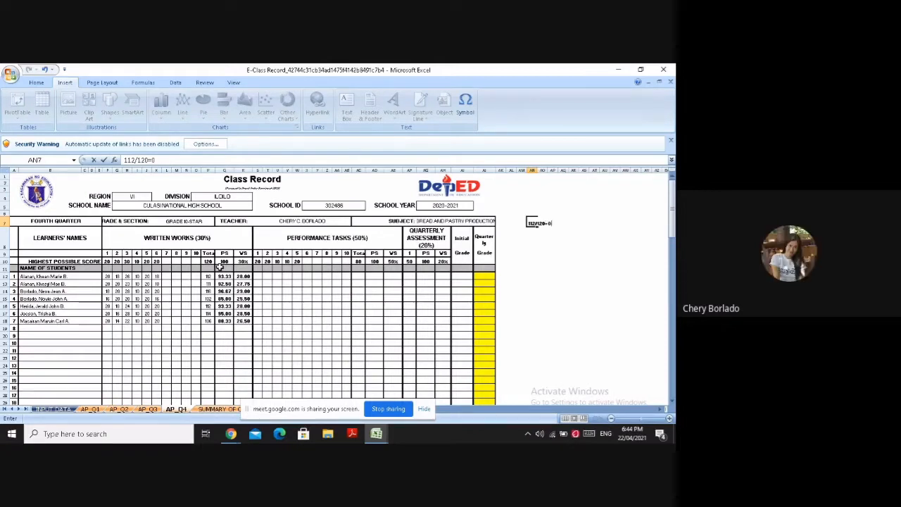
{"action": "type", "text": "."}
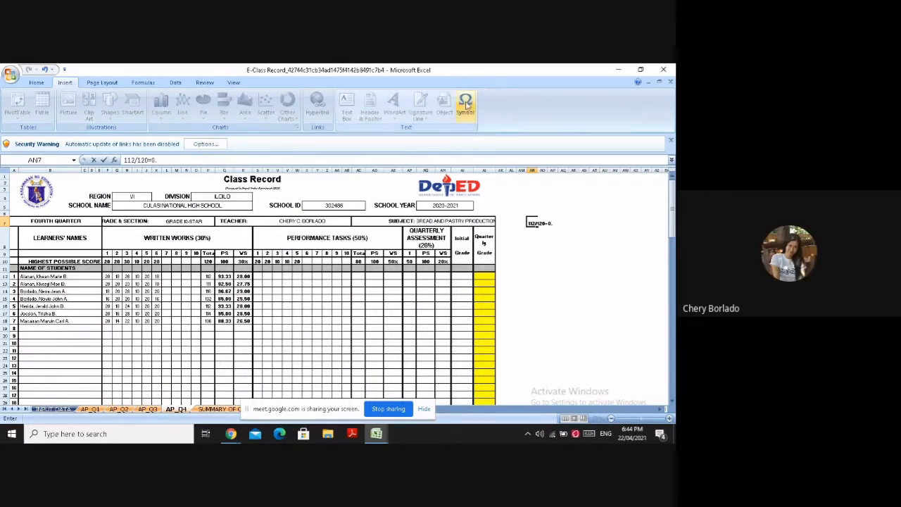
Extend the worked percentage computation in AN7 to read 112/120=0.93*100=
{"action": "left_click", "coordinate": [465, 104]}
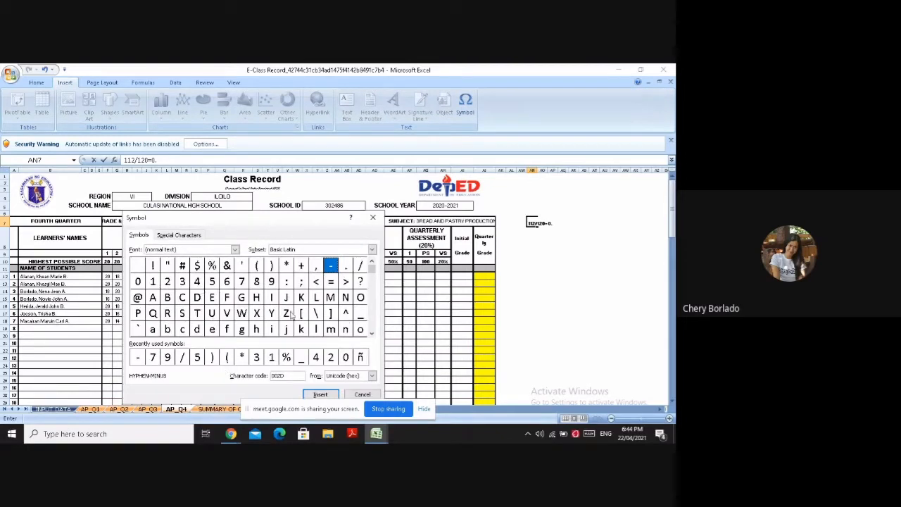
{"action": "left_click", "coordinate": [271, 281]}
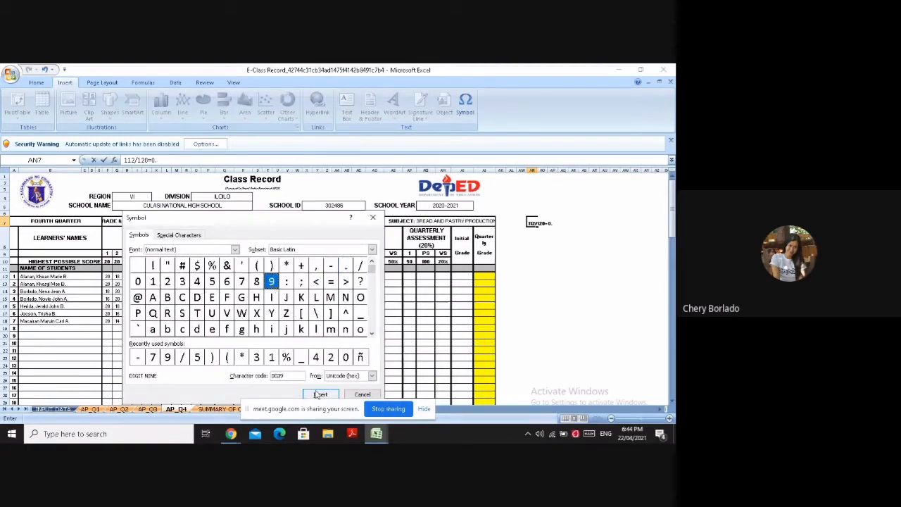
{"action": "left_click", "coordinate": [319, 394]}
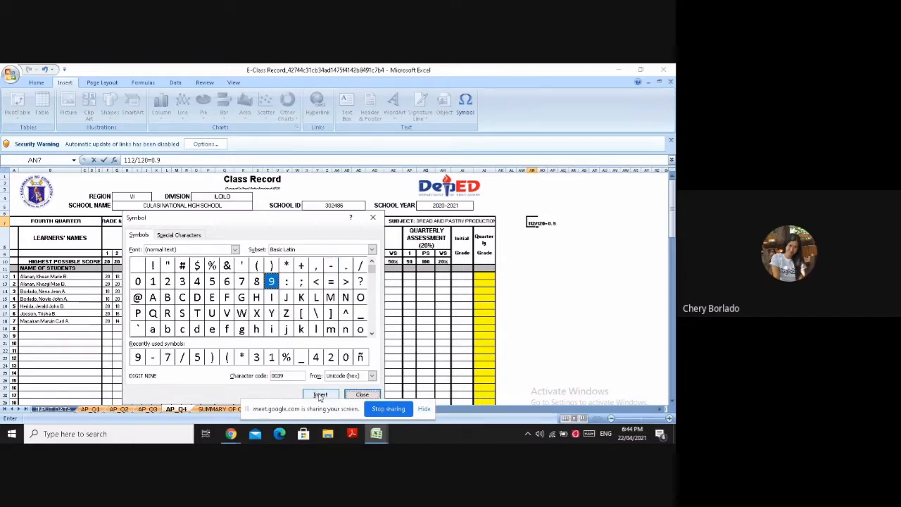
{"action": "left_click", "coordinate": [372, 218]}
{"action": "type", "text": "3*"}
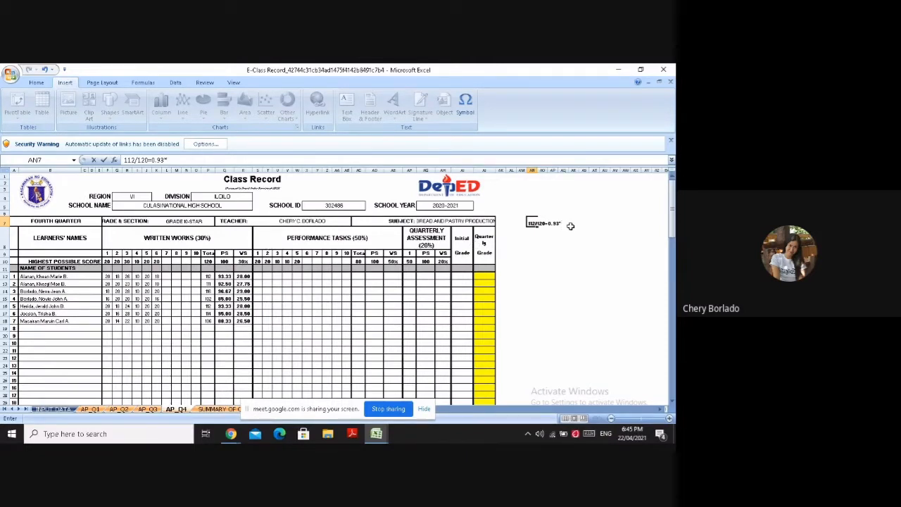
{"action": "type", "text": "100="}
Complete the percentage computation in AN7 by adding 93.33 after the last equals sign
{"action": "left_click", "coordinate": [465, 105]}
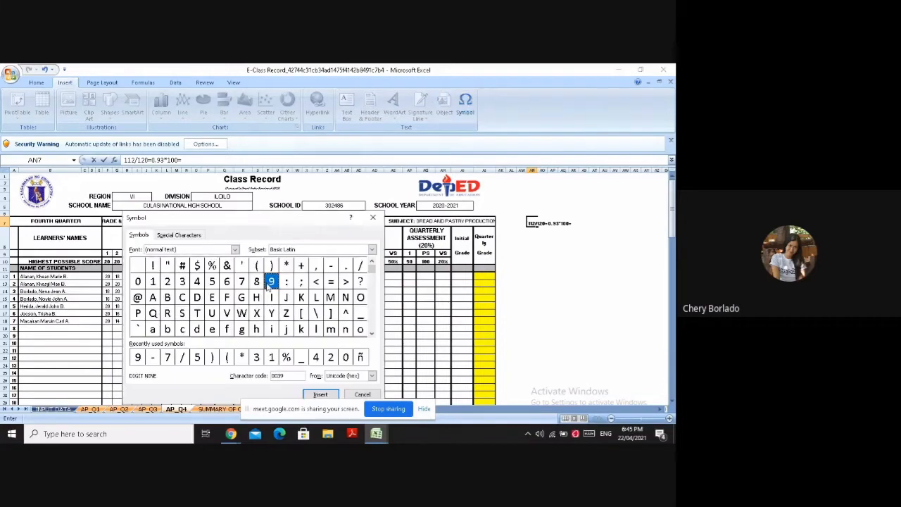
{"action": "left_click", "coordinate": [320, 394]}
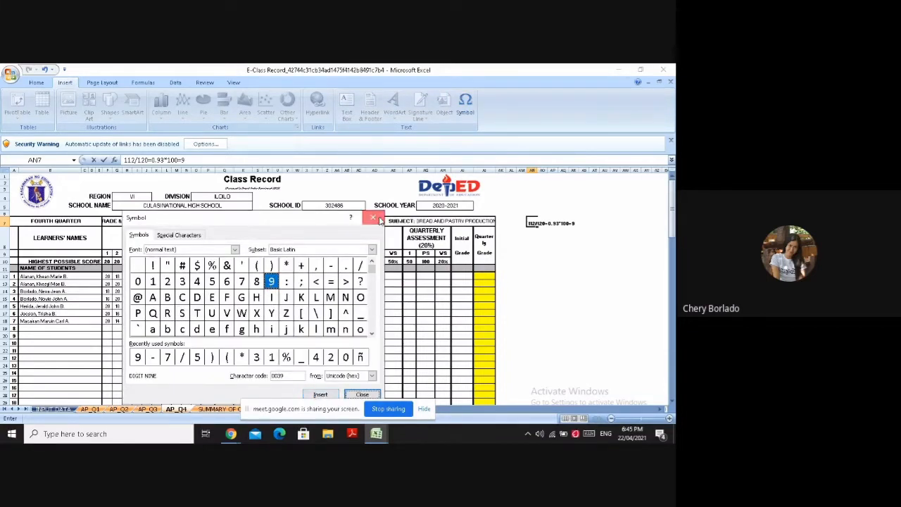
{"action": "left_click", "coordinate": [373, 216]}
{"action": "type", "text": "3"}
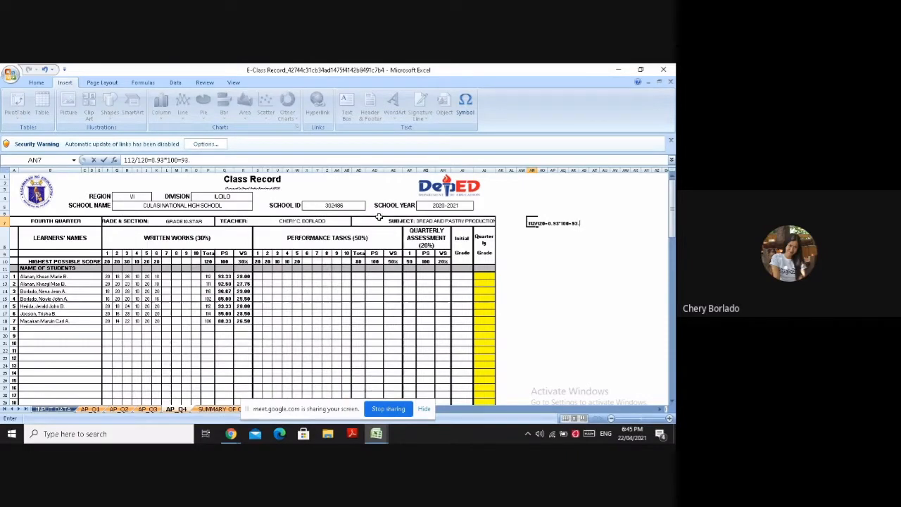
{"action": "type", "text": ".33"}
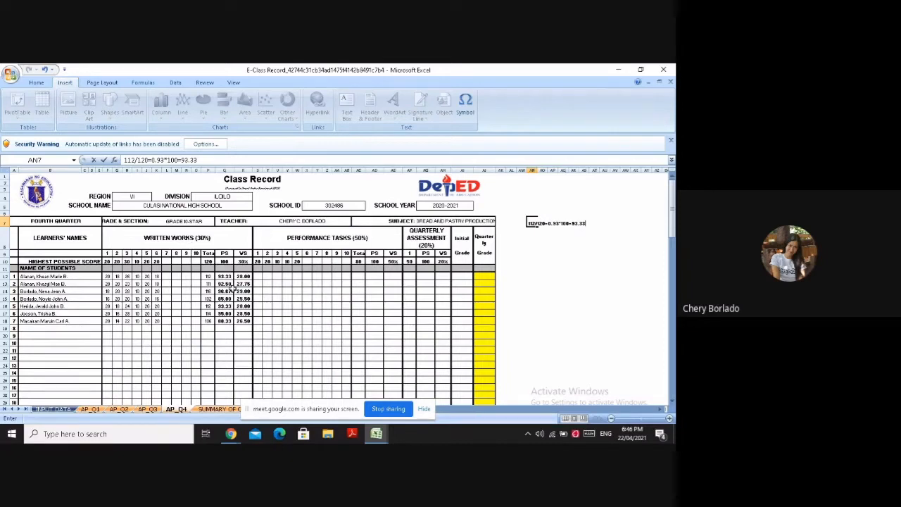
{"action": "left_click", "coordinate": [525, 246]}
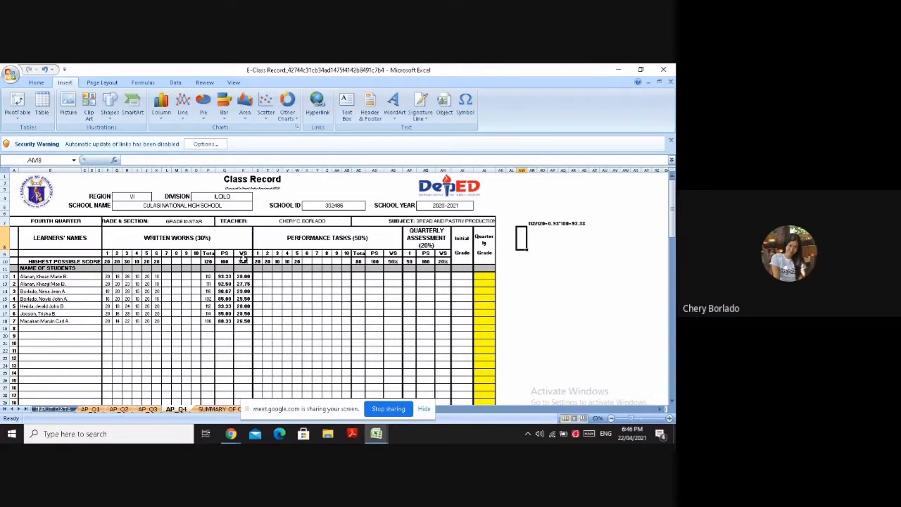
Enter the written works weighted score computation 93.33*.30= in the blank cell AP8, using the weight in R10
{"action": "left_click", "coordinate": [242, 253]}
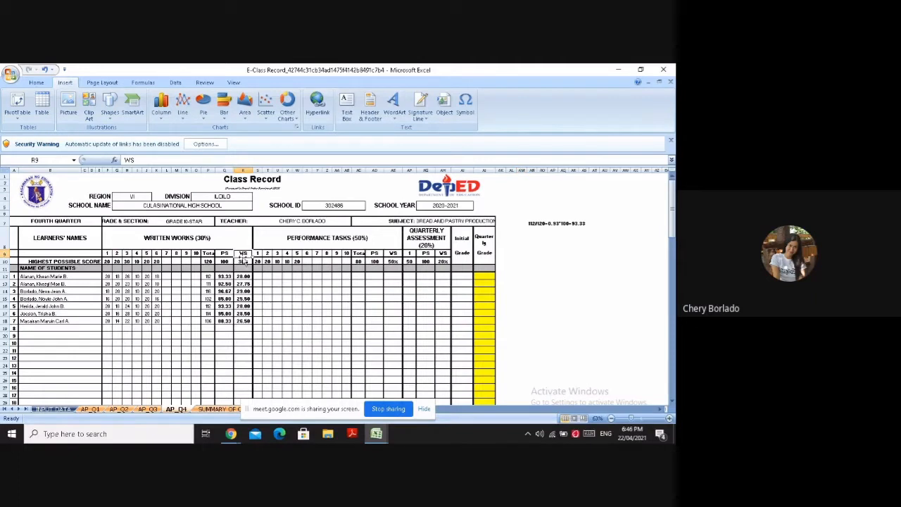
{"action": "left_click", "coordinate": [242, 261]}
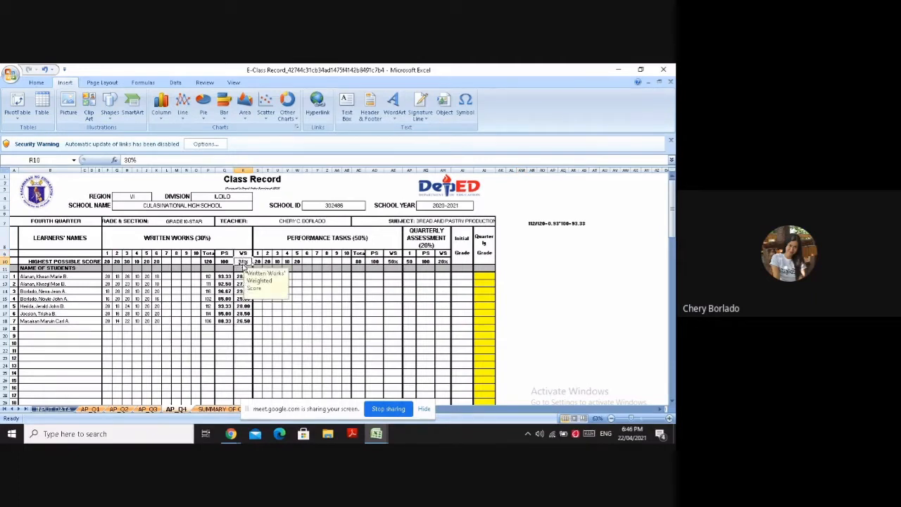
{"action": "left_click", "coordinate": [553, 238]}
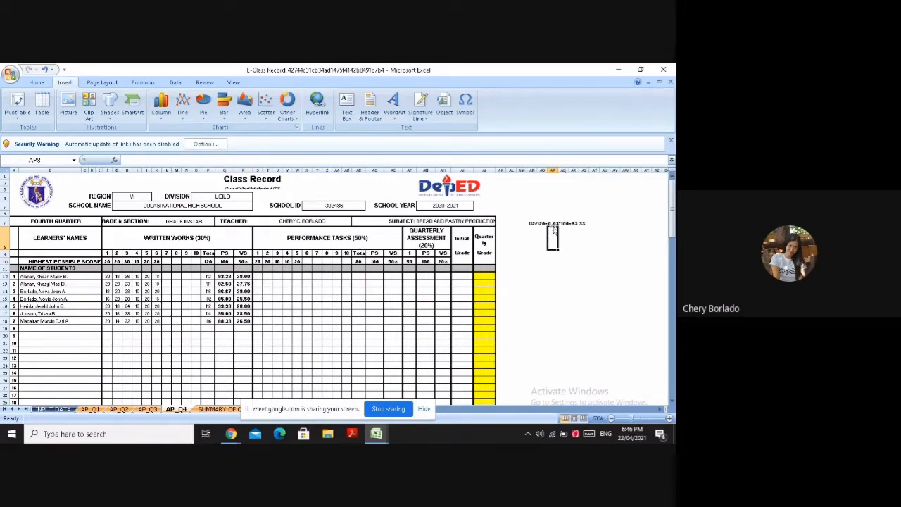
{"action": "left_click", "coordinate": [465, 106]}
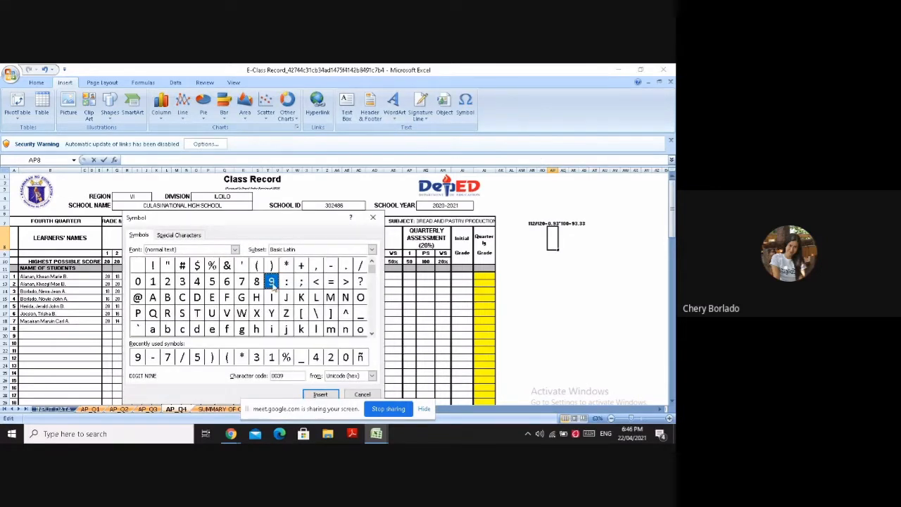
{"action": "left_click", "coordinate": [320, 394]}
{"action": "left_click", "coordinate": [375, 218]}
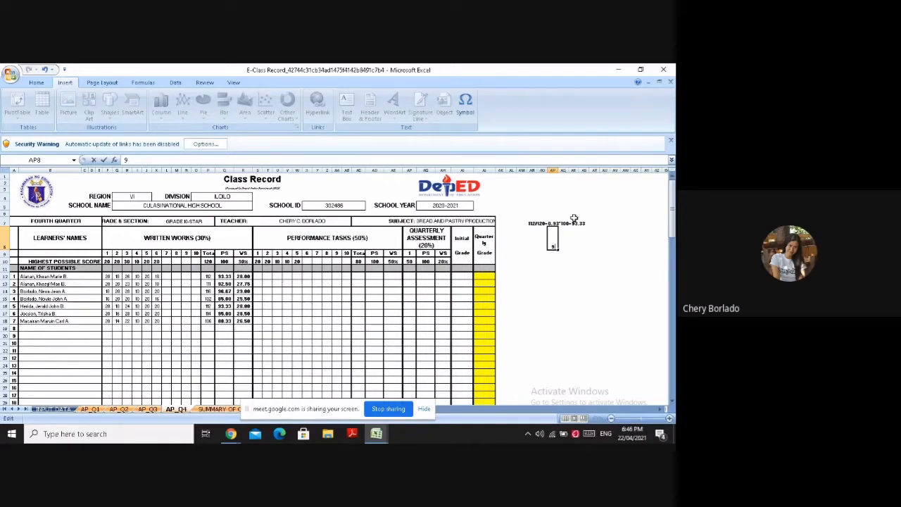
{"action": "type", "text": "3."}
{"action": "type", "text": "33"}
{"action": "key", "text": "BackSpace"}
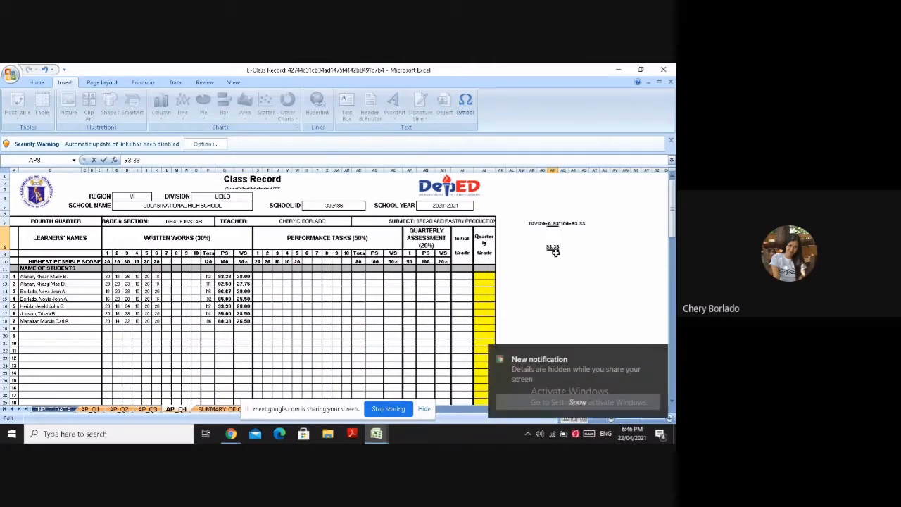
{"action": "type", "text": "*.30"}
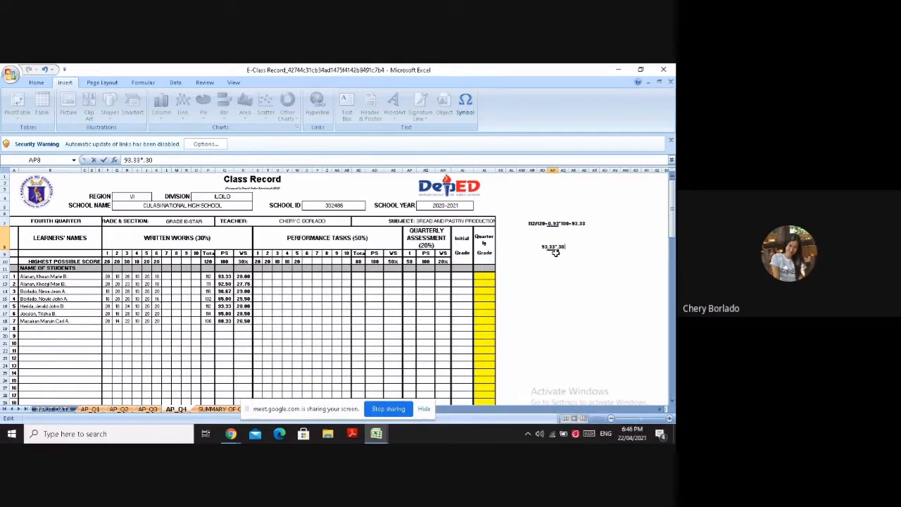
{"action": "type", "text": "="}
{"action": "left_click", "coordinate": [241, 254]}
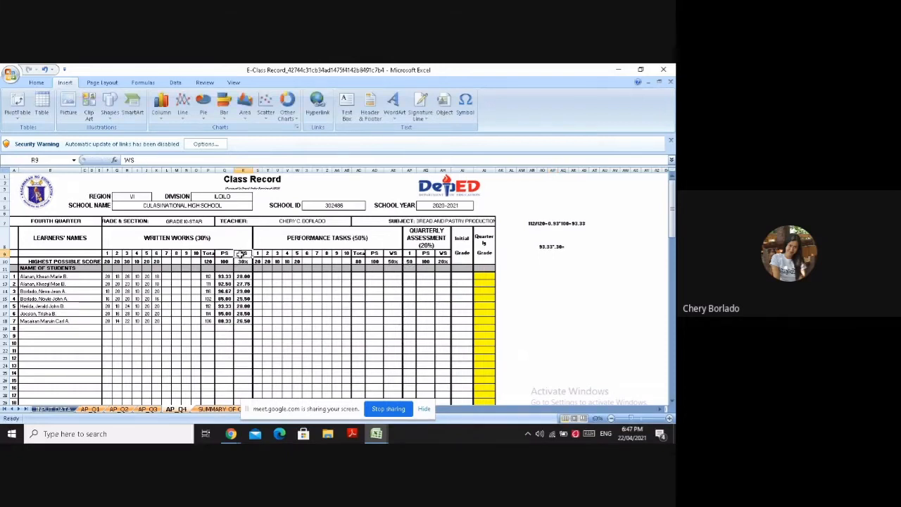
{"action": "left_click", "coordinate": [241, 262]}
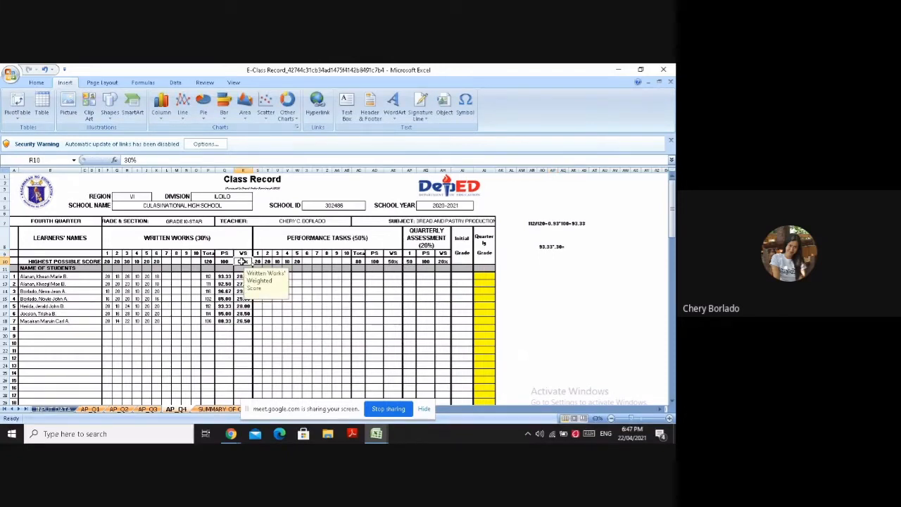
{"action": "left_click", "coordinate": [242, 253]}
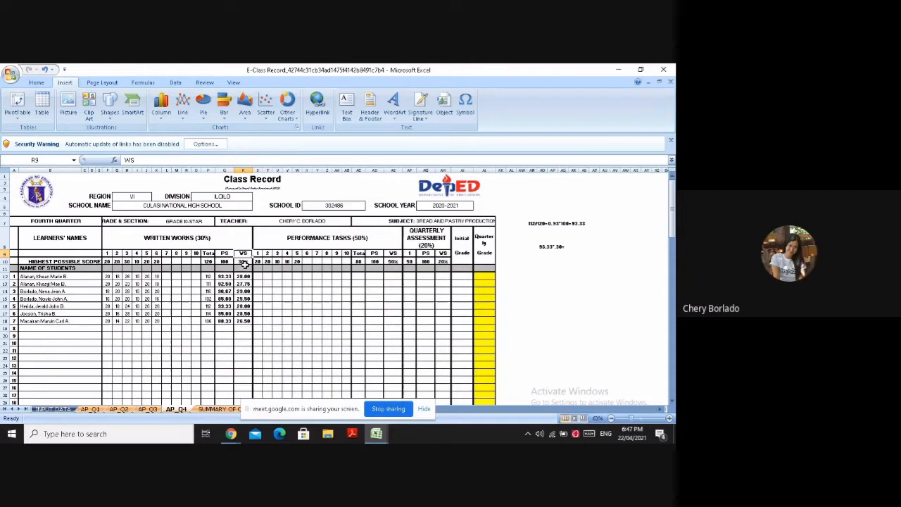
{"action": "left_click", "coordinate": [243, 262]}
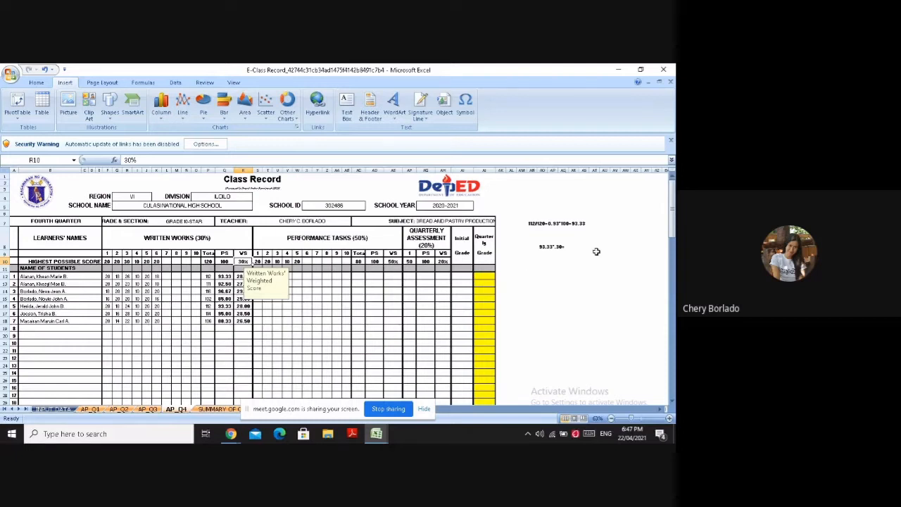
{"action": "type", "text": "2"}
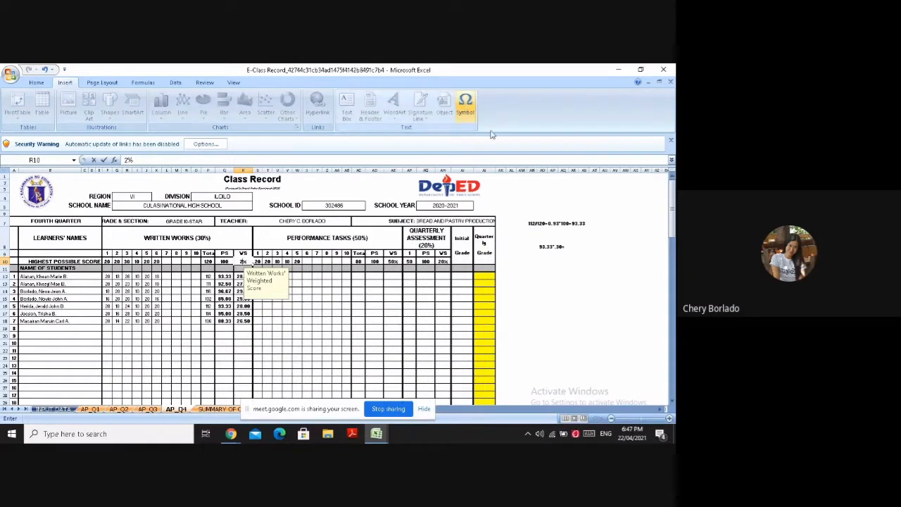
{"action": "left_click", "coordinate": [573, 246]}
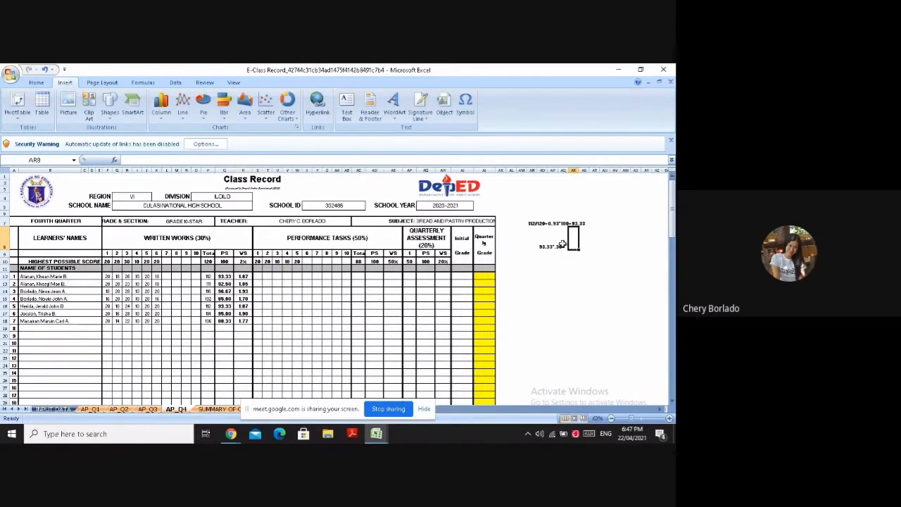
{"action": "left_click", "coordinate": [242, 261]}
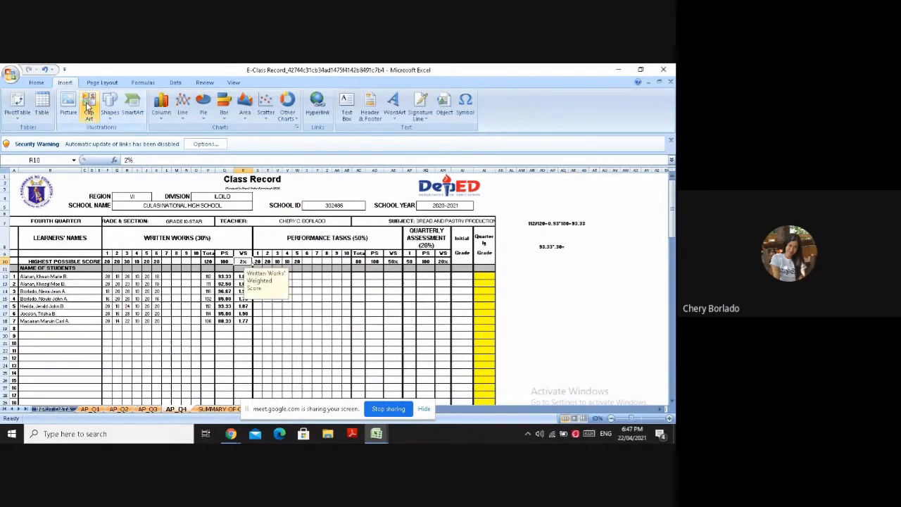
{"action": "left_click", "coordinate": [44, 69]}
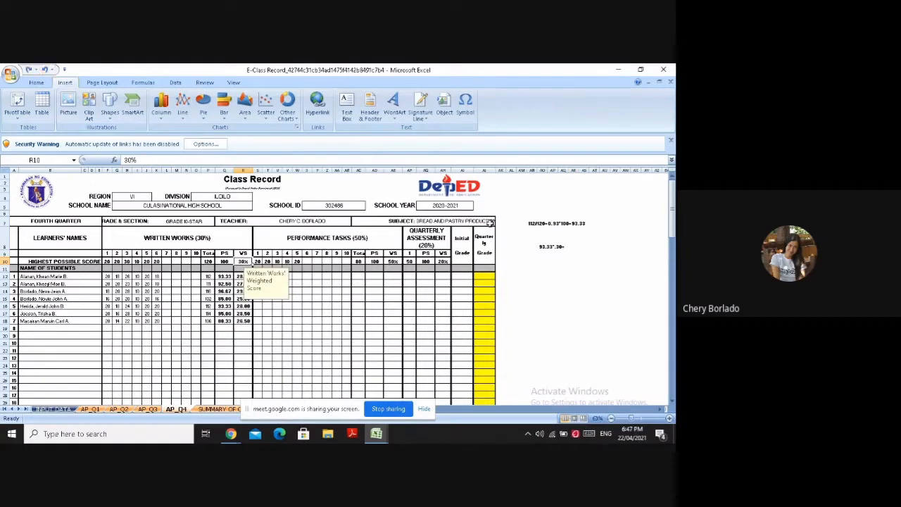
Enter 28 in AR8 as the result of the weighted score computation beside it
{"action": "left_click", "coordinate": [572, 247]}
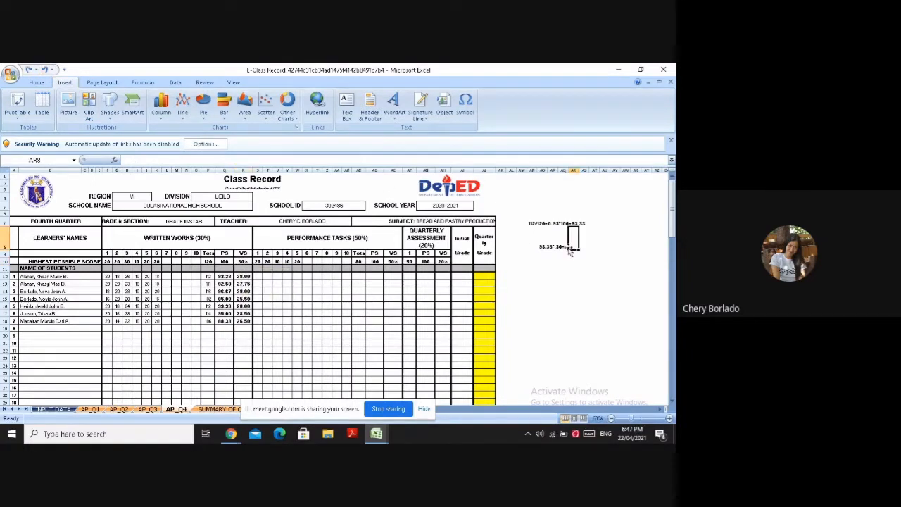
{"action": "type", "text": "2"}
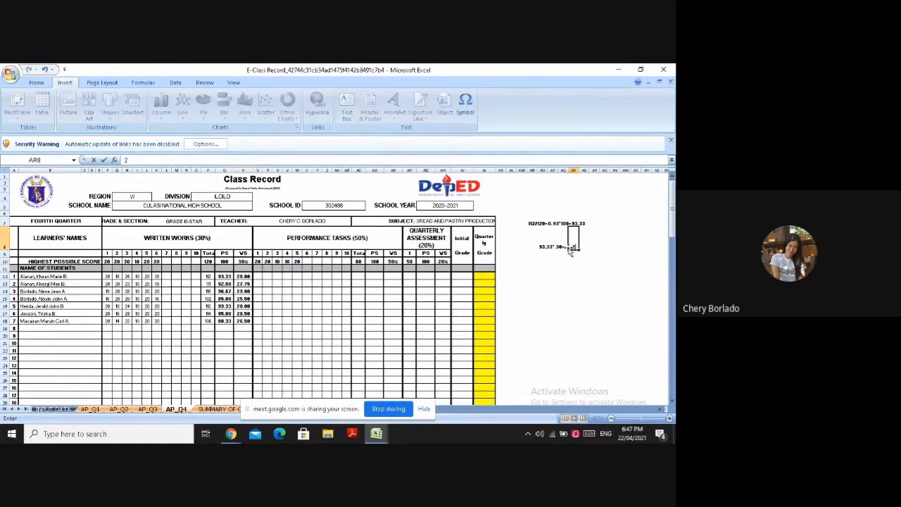
{"action": "left_click", "coordinate": [465, 105]}
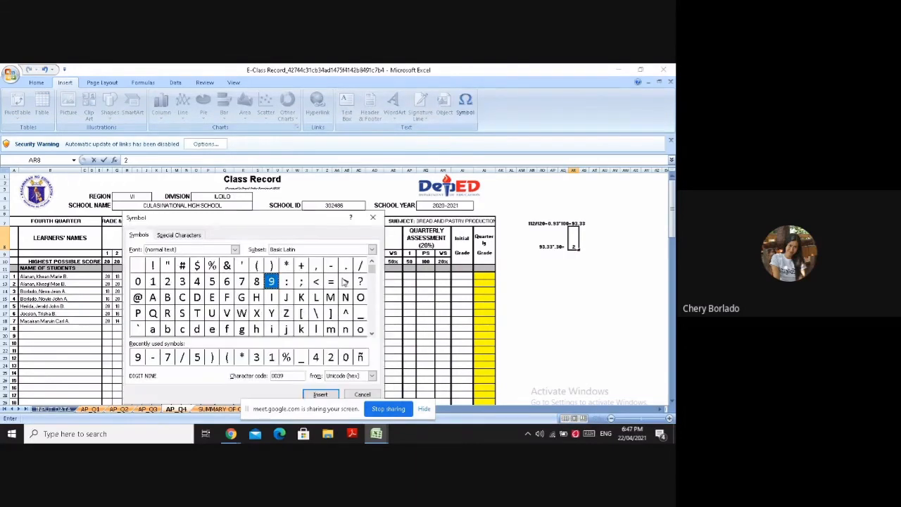
{"action": "left_click", "coordinate": [241, 281]}
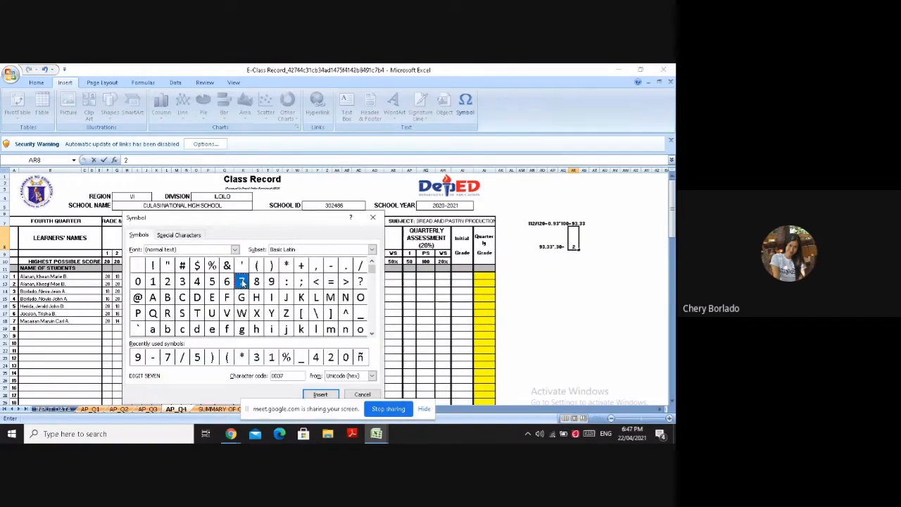
{"action": "left_click", "coordinate": [320, 394]}
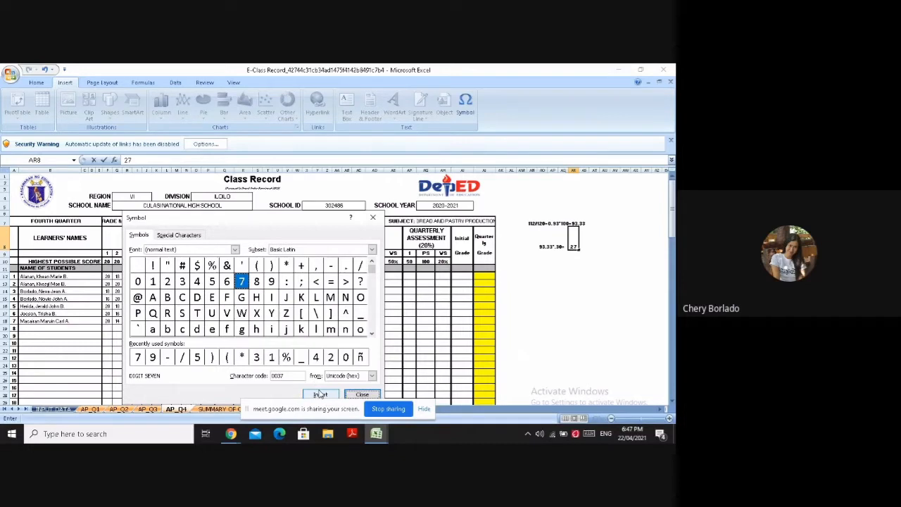
{"action": "left_click", "coordinate": [271, 281]}
{"action": "left_click", "coordinate": [334, 395]}
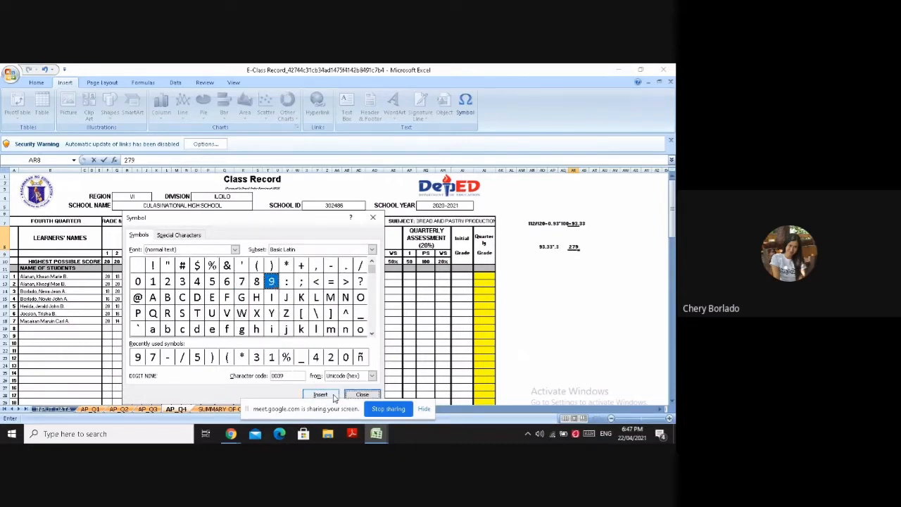
{"action": "left_click", "coordinate": [372, 217]}
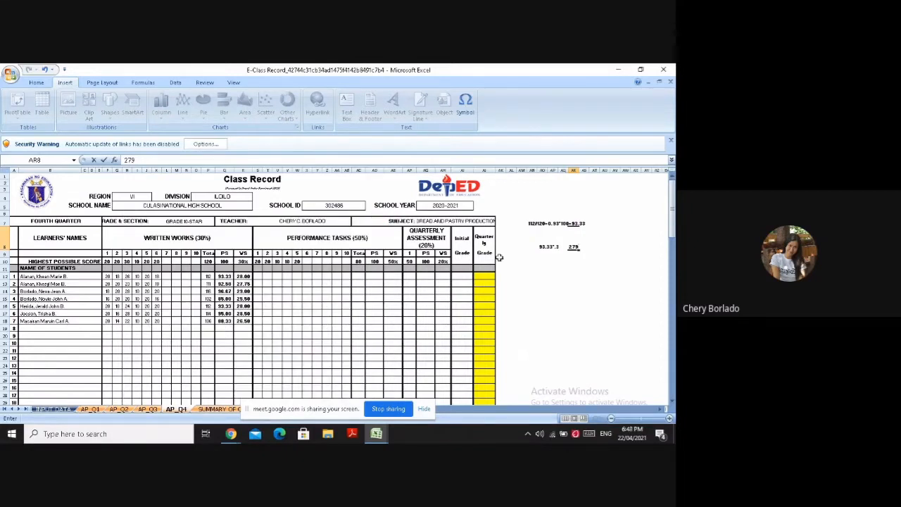
{"action": "left_click", "coordinate": [575, 247]}
{"action": "type", "text": "."}
Set the highest possible score to 100 for each of performance tasks 1 to 5 in S10 through W10
{"action": "left_click", "coordinate": [258, 261]}
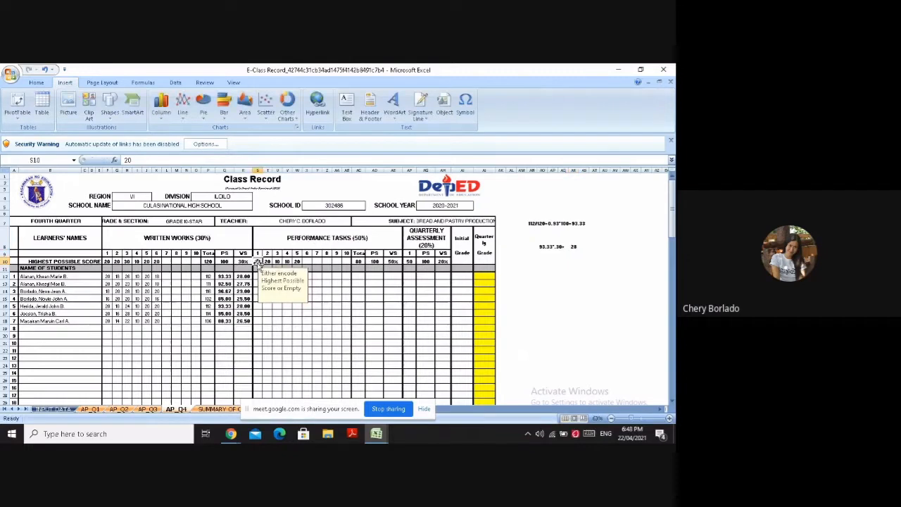
{"action": "type", "text": "100"}
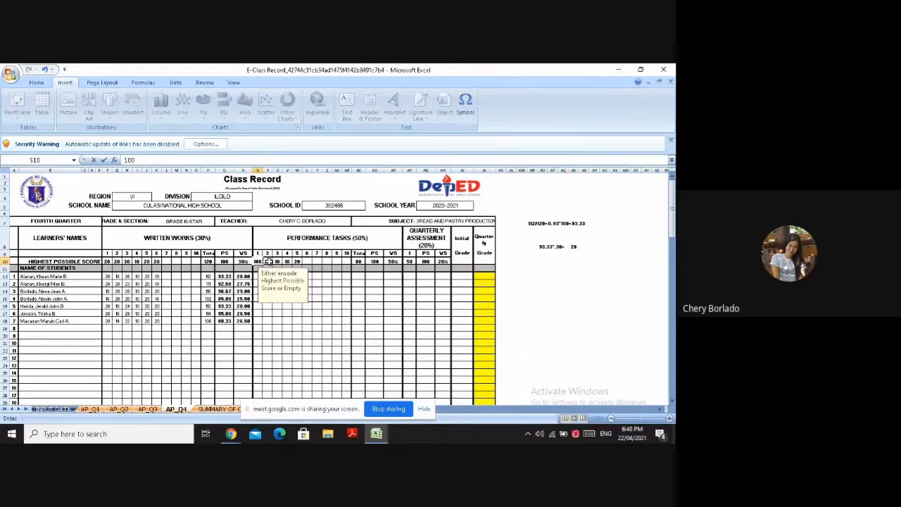
{"action": "left_click", "coordinate": [267, 261]}
{"action": "type", "text": "100"}
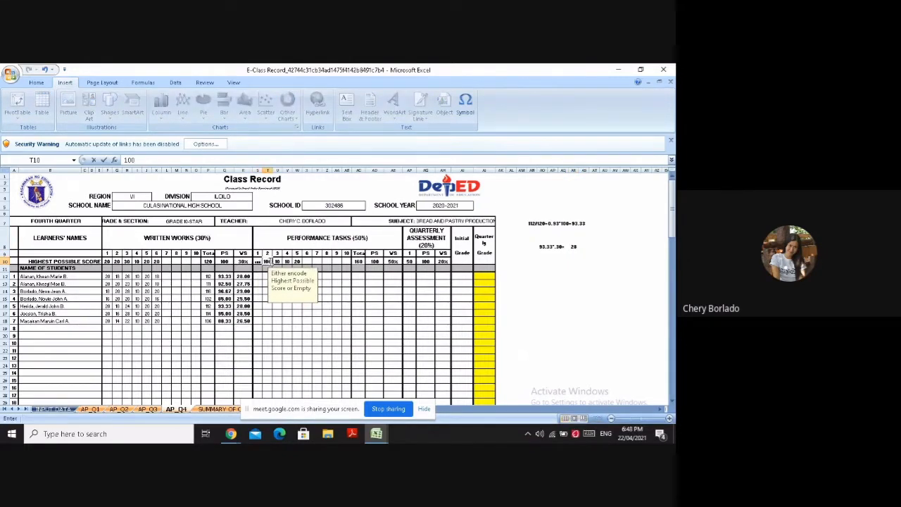
{"action": "left_click", "coordinate": [276, 261]}
{"action": "type", "text": "100"}
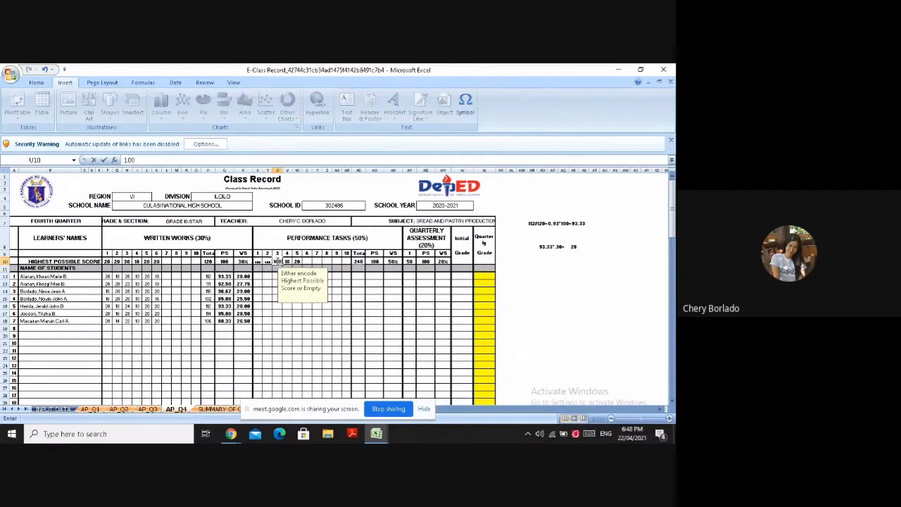
{"action": "left_click", "coordinate": [288, 261]}
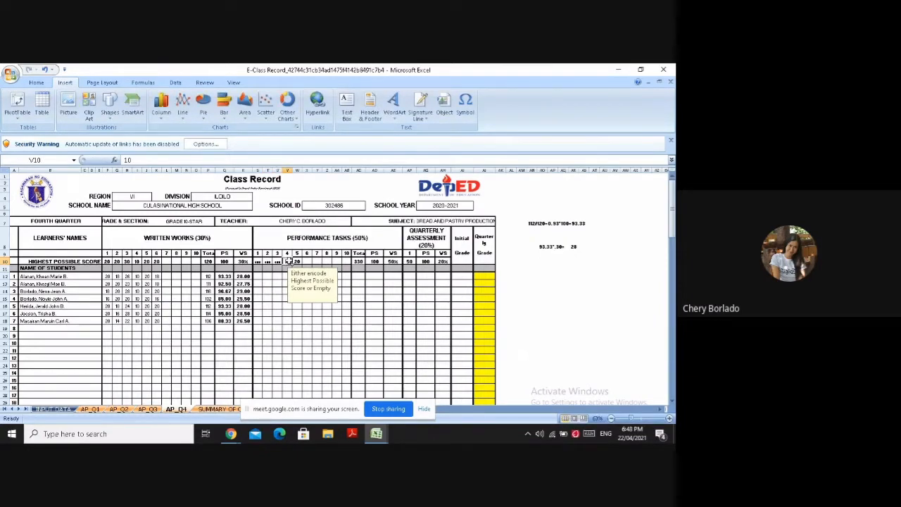
{"action": "type", "text": "10"}
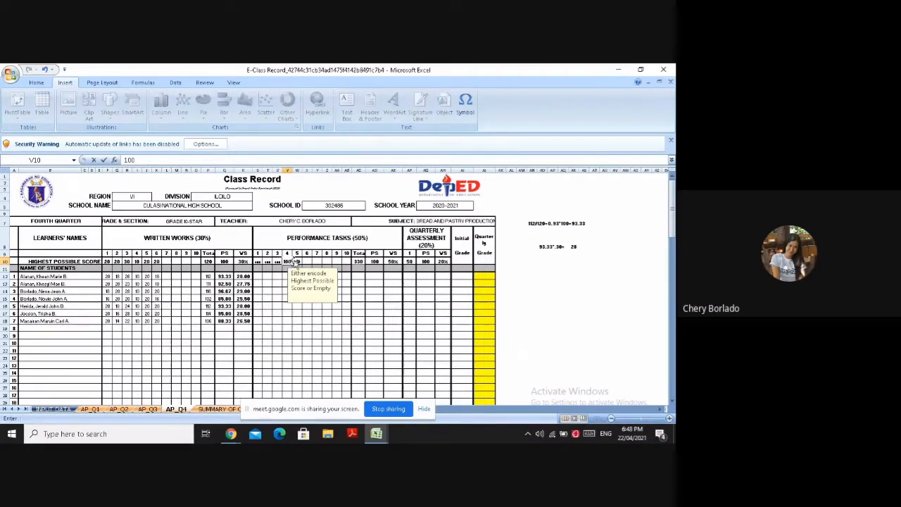
{"action": "left_click", "coordinate": [297, 261]}
{"action": "type", "text": "100"}
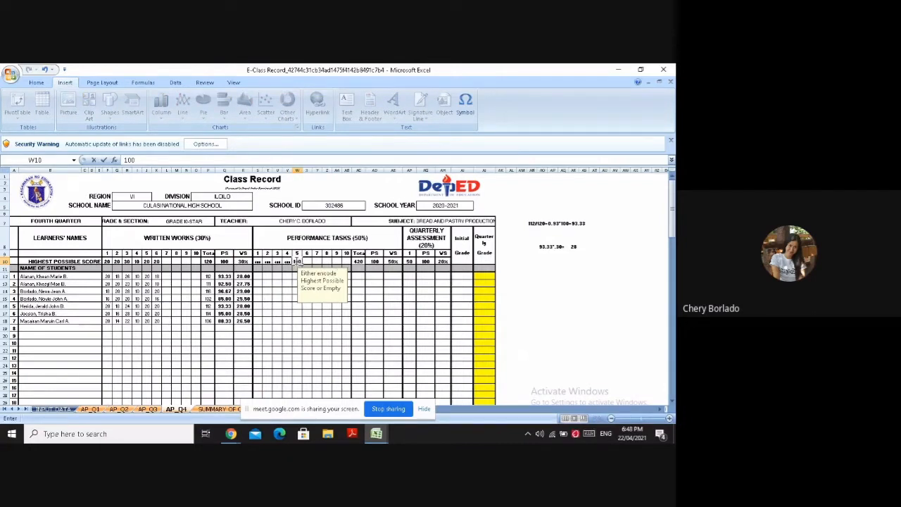
{"action": "left_click", "coordinate": [287, 269]}
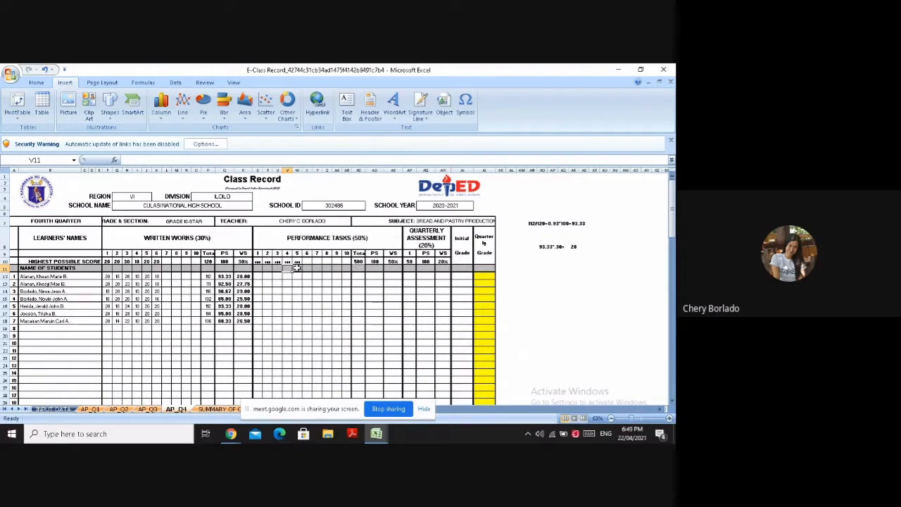
Enter 95 in S12 as the first learner's performance task 1 score, inserting the digits as symbols
{"action": "left_click", "coordinate": [258, 278]}
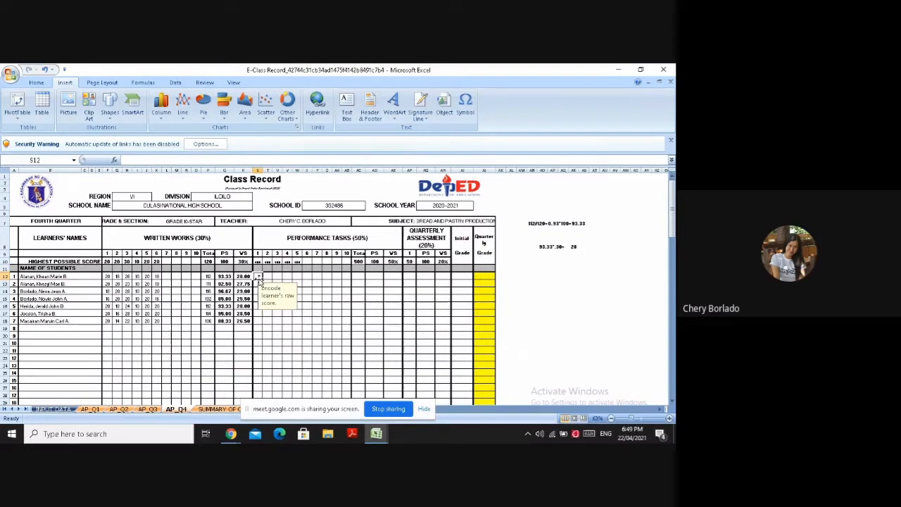
{"action": "left_click", "coordinate": [464, 109]}
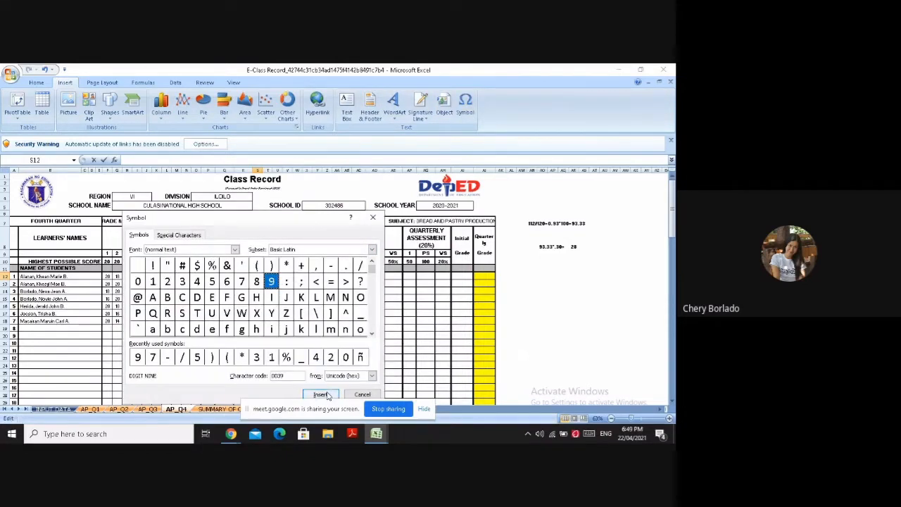
{"action": "left_click", "coordinate": [320, 395]}
{"action": "left_click", "coordinate": [212, 284]}
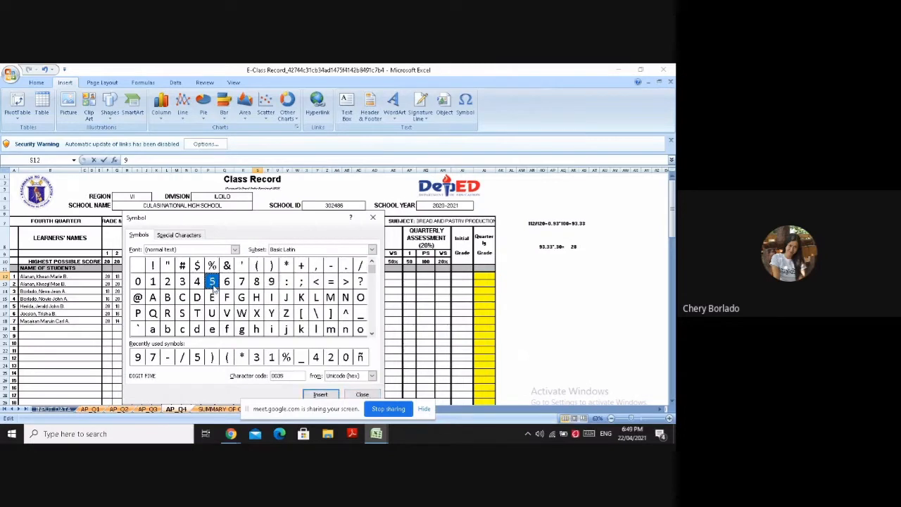
{"action": "left_click", "coordinate": [328, 396]}
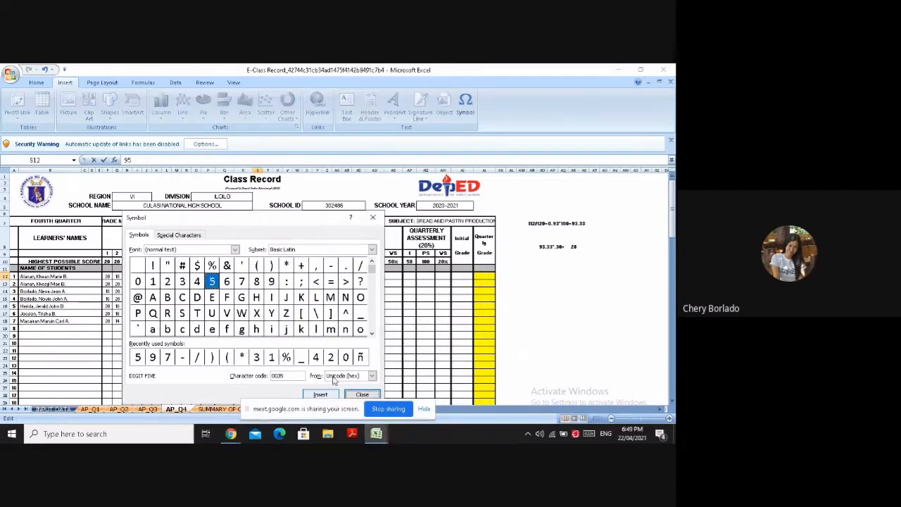
{"action": "left_click", "coordinate": [362, 395]}
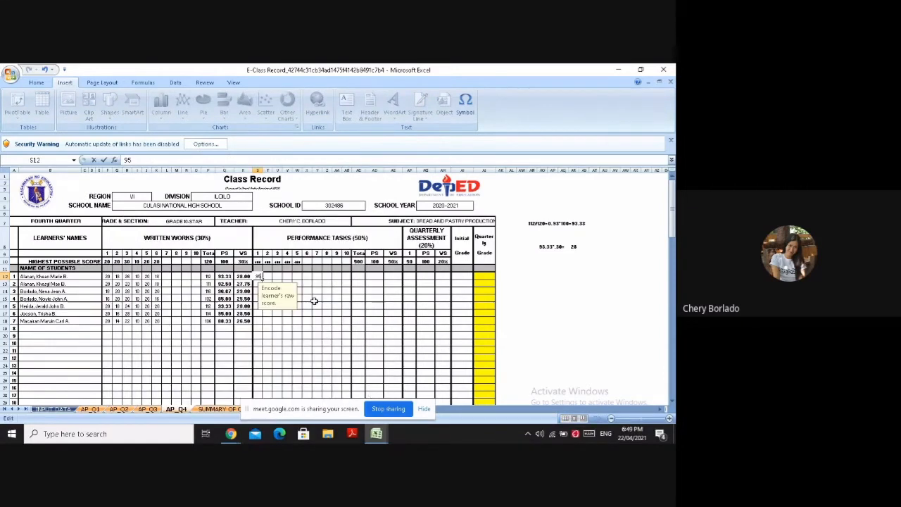
{"action": "key", "text": "Tab"}
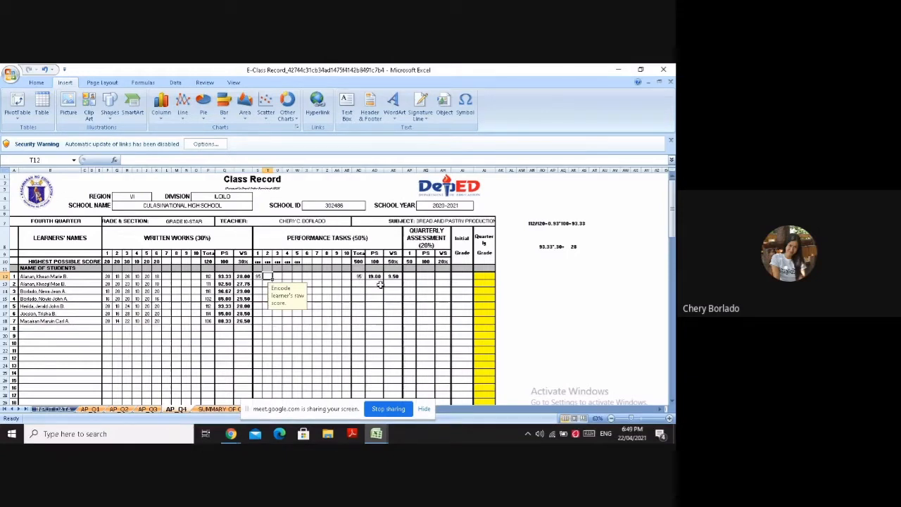
Select S13, the second learner's raw score cell for performance task 1
{"action": "left_click", "coordinate": [258, 284]}
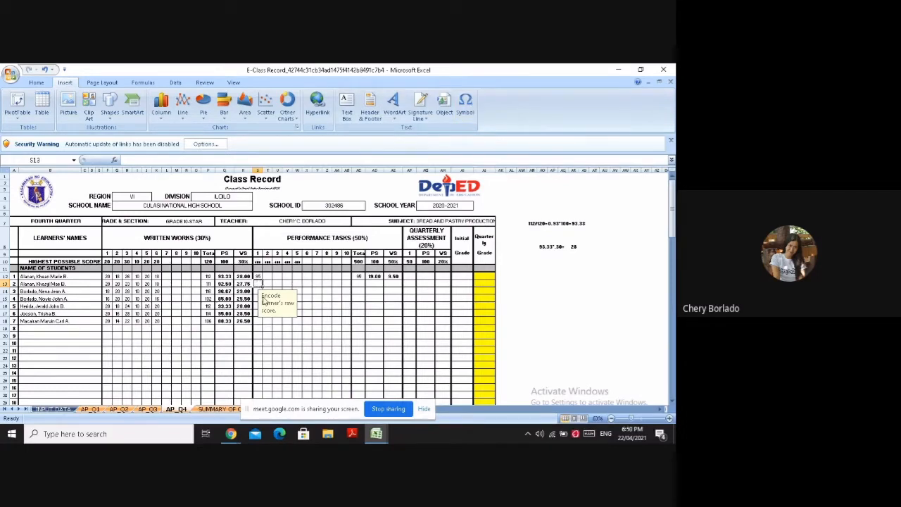
Copy the first learner's performance task 1 score of 95 from S12 into S13 and S14
{"action": "left_click", "coordinate": [257, 276]}
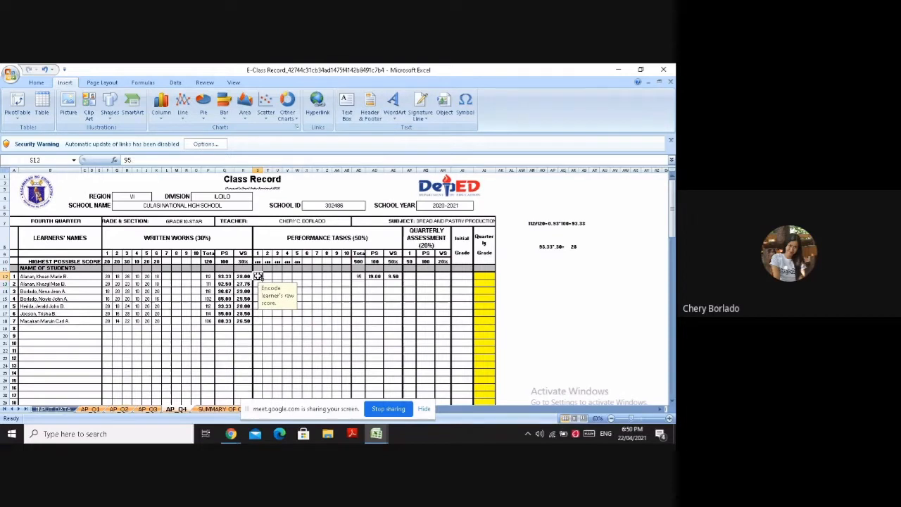
{"action": "key", "text": "ctrl+c"}
{"action": "left_click", "coordinate": [257, 282]}
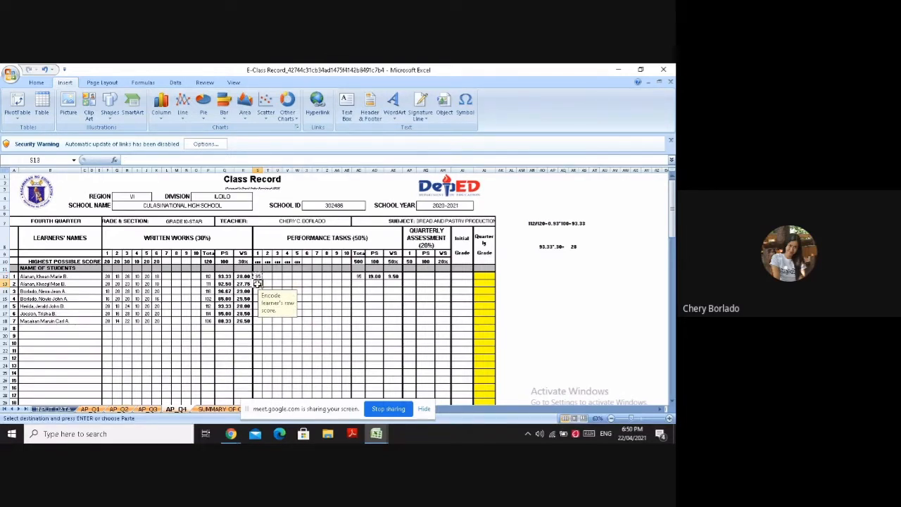
{"action": "key", "text": "ctrl+v"}
{"action": "key", "text": "Down"}
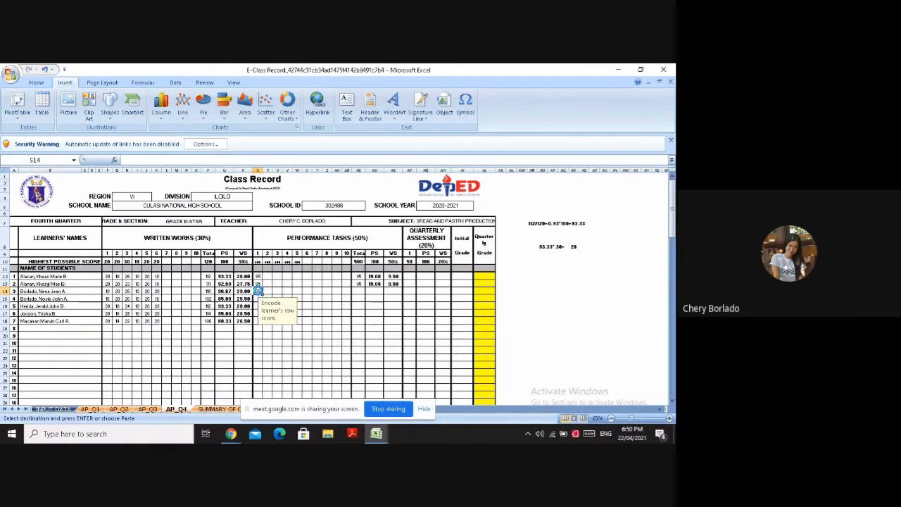
{"action": "key", "text": "ctrl+v"}
Enter 100 as the performance task 1 score of the fourth and fifth learners in S15 and S16
{"action": "left_click", "coordinate": [257, 298]}
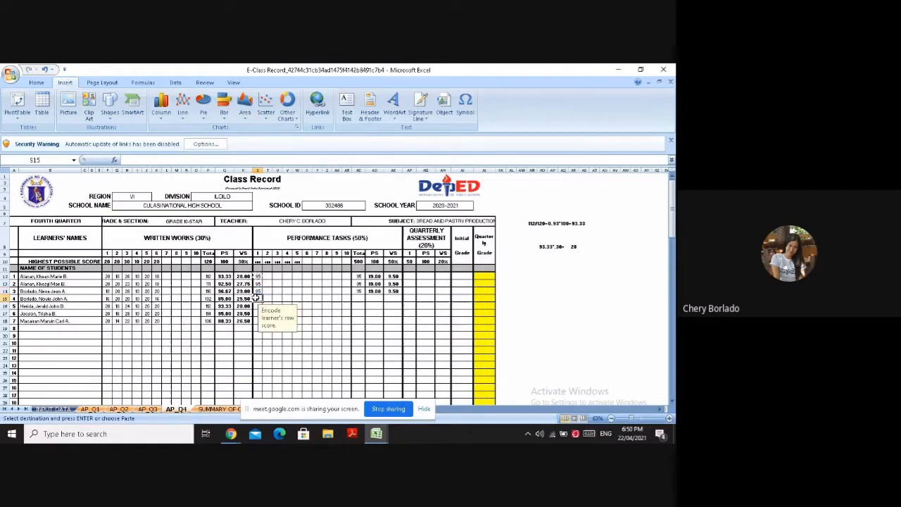
{"action": "type", "text": "100"}
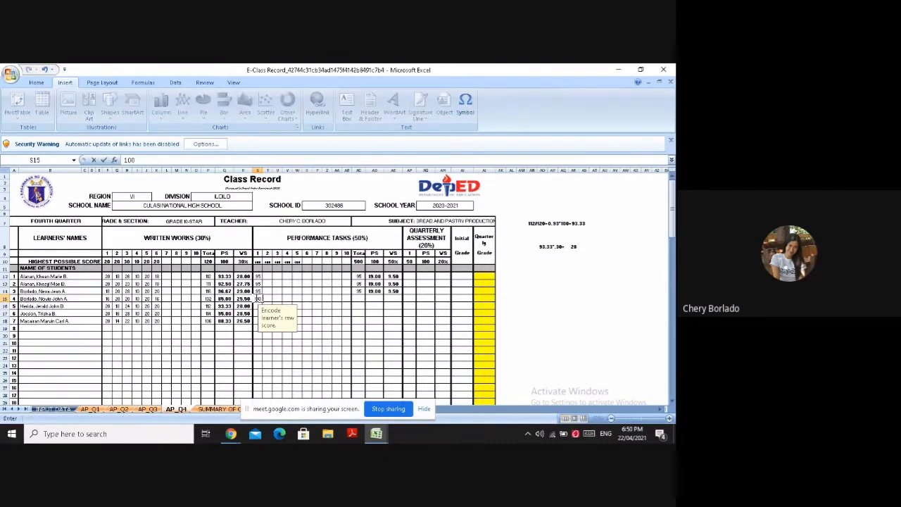
{"action": "key", "text": "Return"}
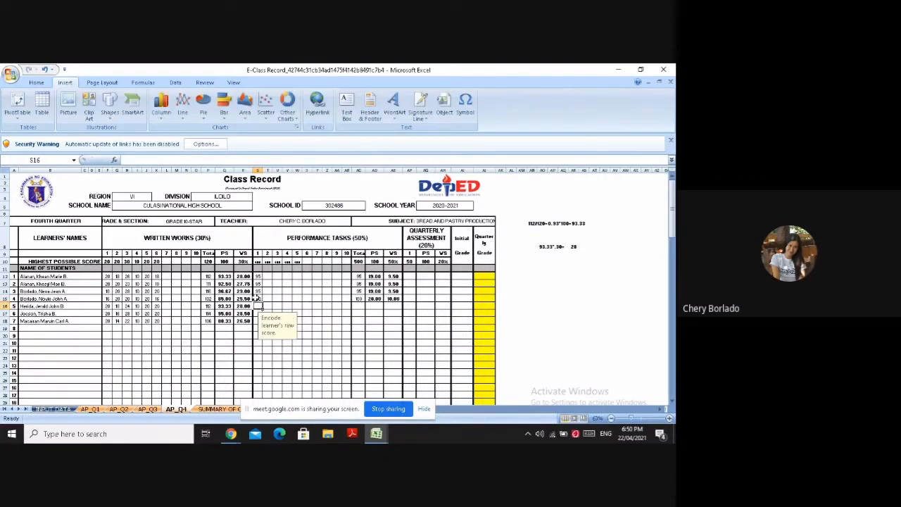
{"action": "type", "text": "100"}
{"action": "key", "text": "Return"}
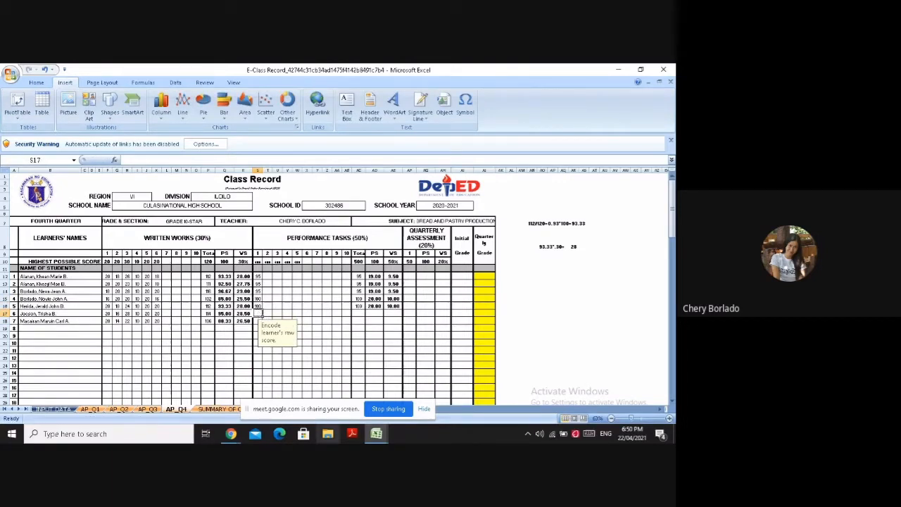
Fill in performance task 1 scores of 98 in S17, by editing a copy of S14, and 100 in S18
{"action": "left_click", "coordinate": [258, 292]}
{"action": "key", "text": "ctrl+c"}
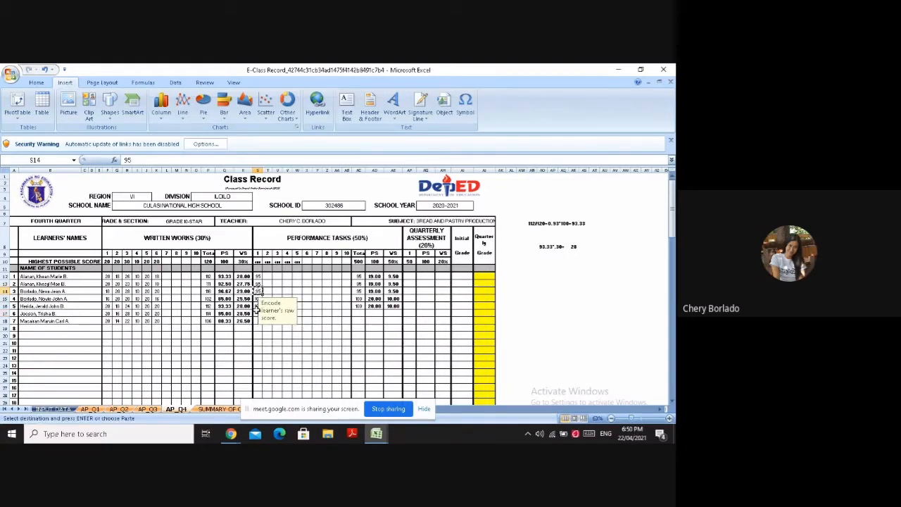
{"action": "left_click", "coordinate": [258, 314]}
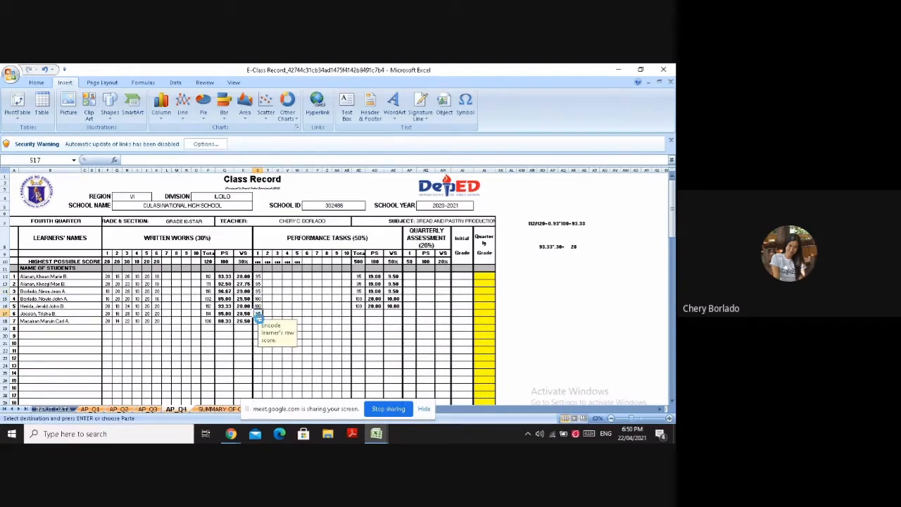
{"action": "key", "text": "ctrl+v"}
{"action": "left_click", "coordinate": [190, 160]}
{"action": "left_click", "coordinate": [190, 160]}
{"action": "key", "text": "BackSpace"}
{"action": "type", "text": "8"}
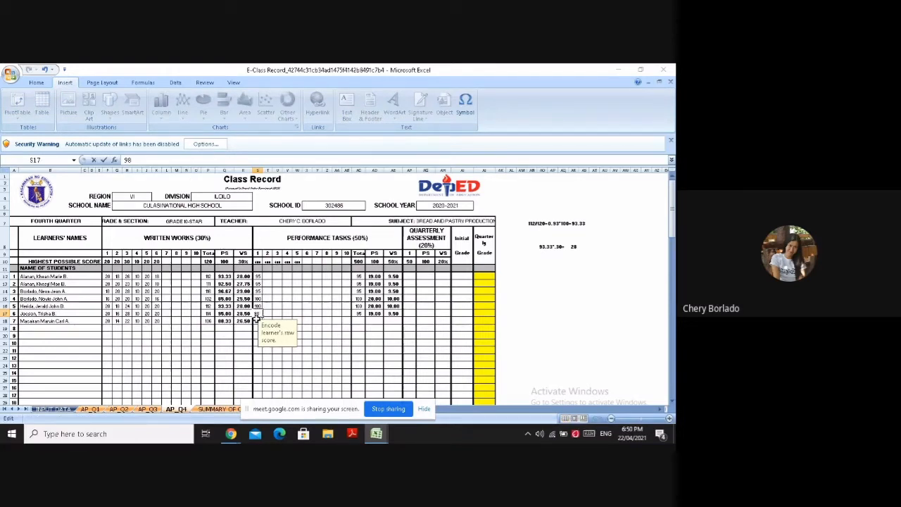
{"action": "key", "text": "Return"}
{"action": "type", "text": "1"}
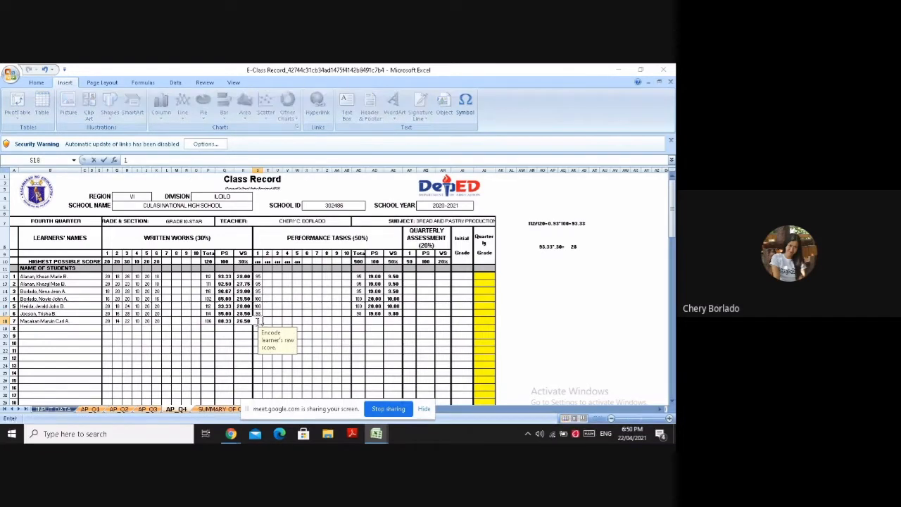
{"action": "type", "text": "00"}
Enter 100 as the performance task 2 score for all seven learners in T12 through T18
{"action": "left_click", "coordinate": [268, 277]}
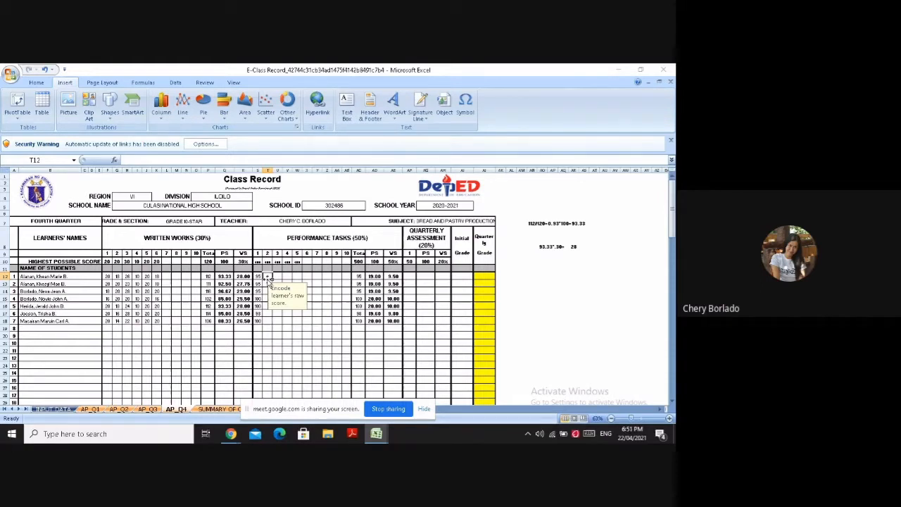
{"action": "type", "text": "100"}
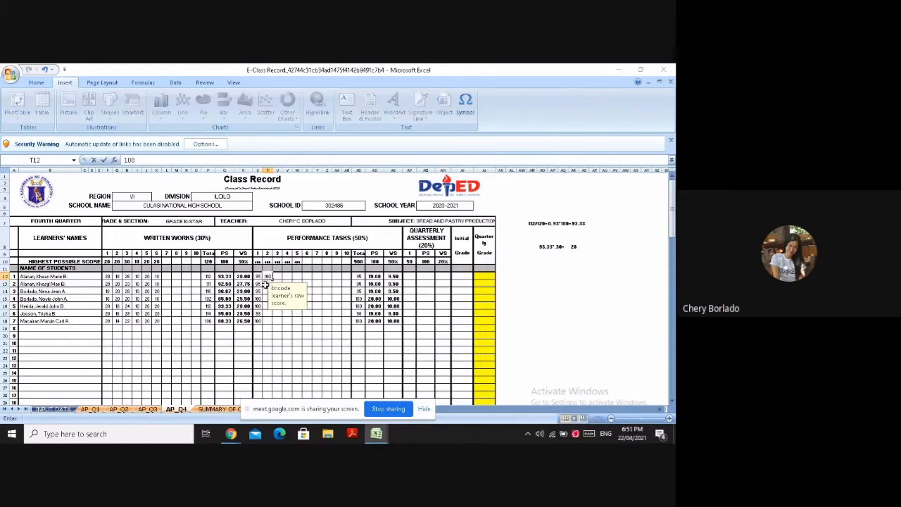
{"action": "left_click", "coordinate": [268, 284]}
{"action": "type", "text": "100"}
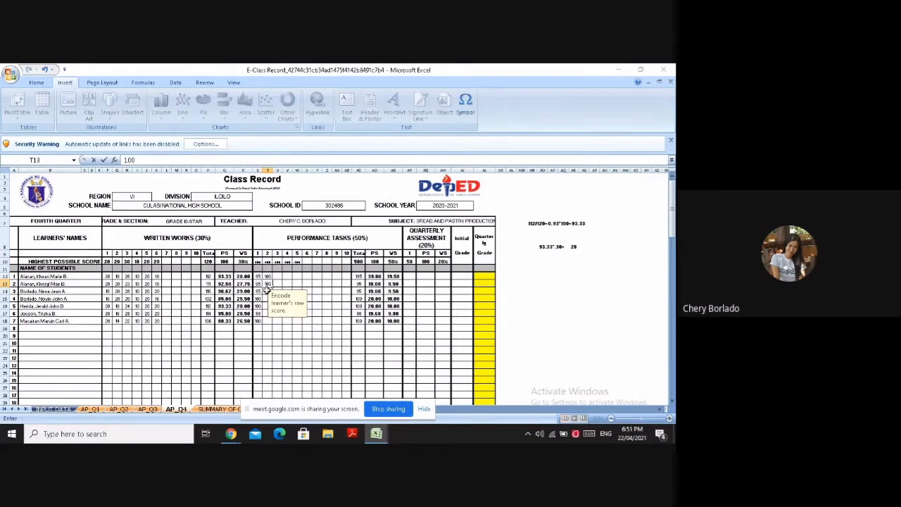
{"action": "left_click", "coordinate": [268, 290]}
{"action": "type", "text": "10"}
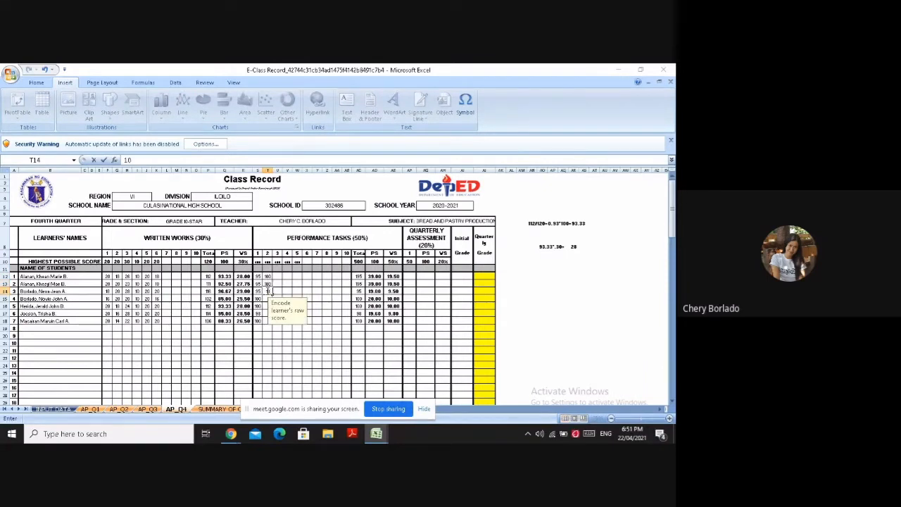
{"action": "type", "text": "0"}
{"action": "left_click", "coordinate": [268, 298]}
{"action": "type", "text": "100"}
{"action": "left_click", "coordinate": [269, 306]}
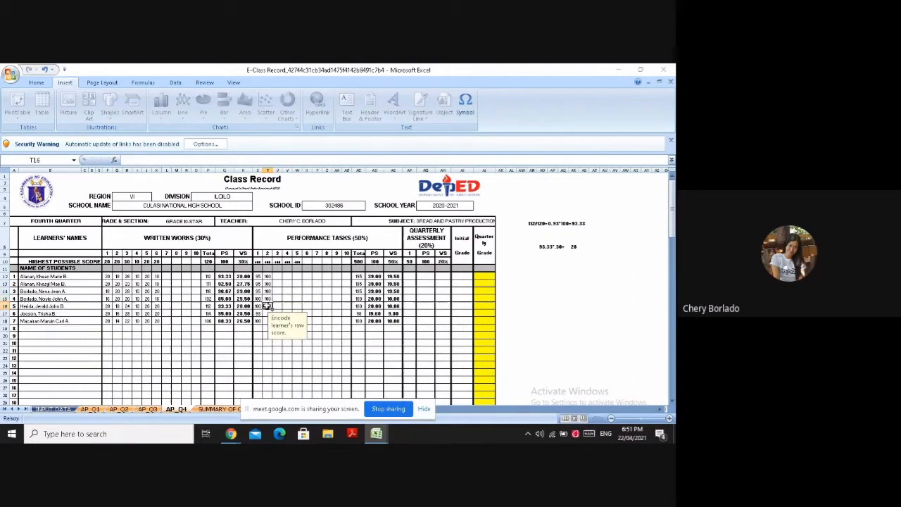
{"action": "type", "text": "100"}
{"action": "left_click", "coordinate": [268, 313]}
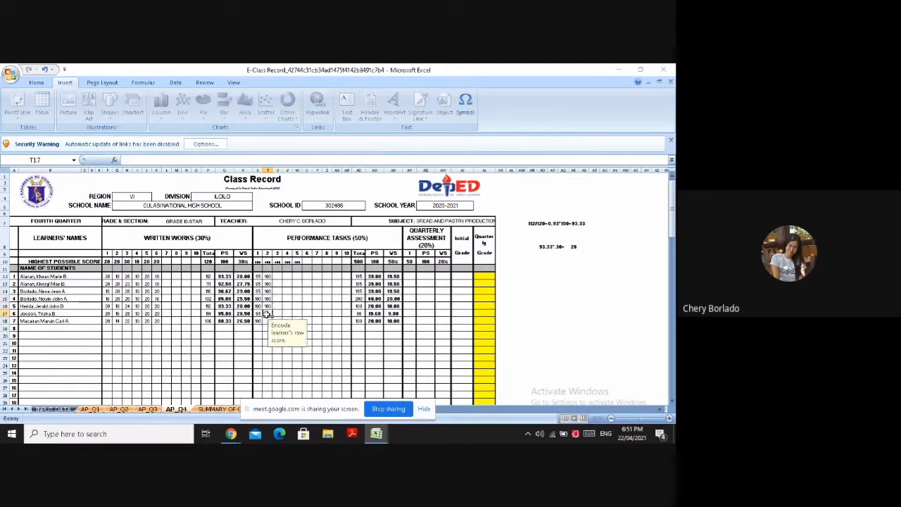
{"action": "type", "text": "100"}
{"action": "left_click", "coordinate": [268, 321]}
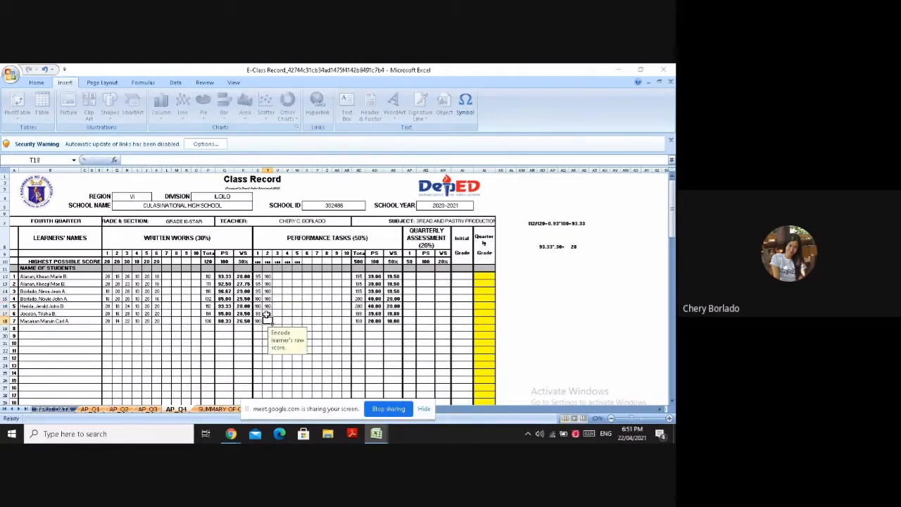
{"action": "type", "text": "100"}
Enter 95 in U12 as the first learner's performance task 3 score, inserting the digits as symbols
{"action": "left_click", "coordinate": [279, 276]}
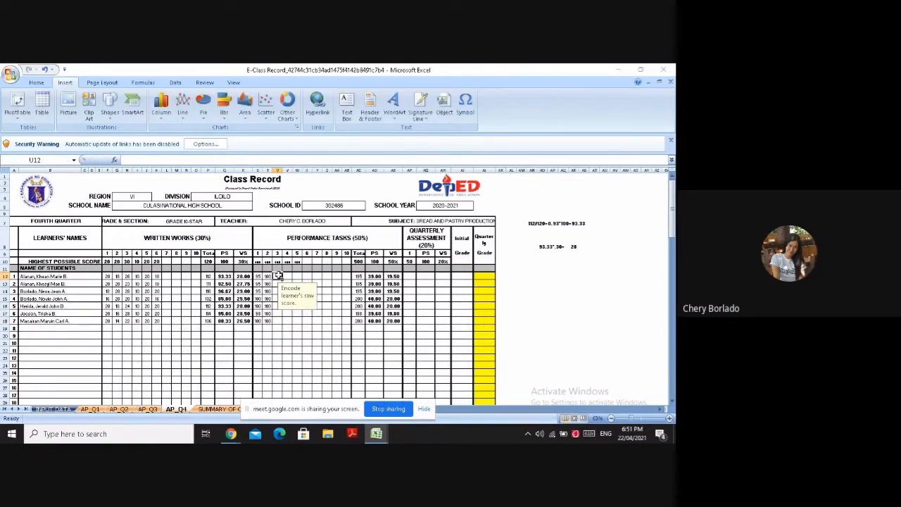
{"action": "left_click", "coordinate": [468, 114]}
{"action": "left_click", "coordinate": [271, 282]}
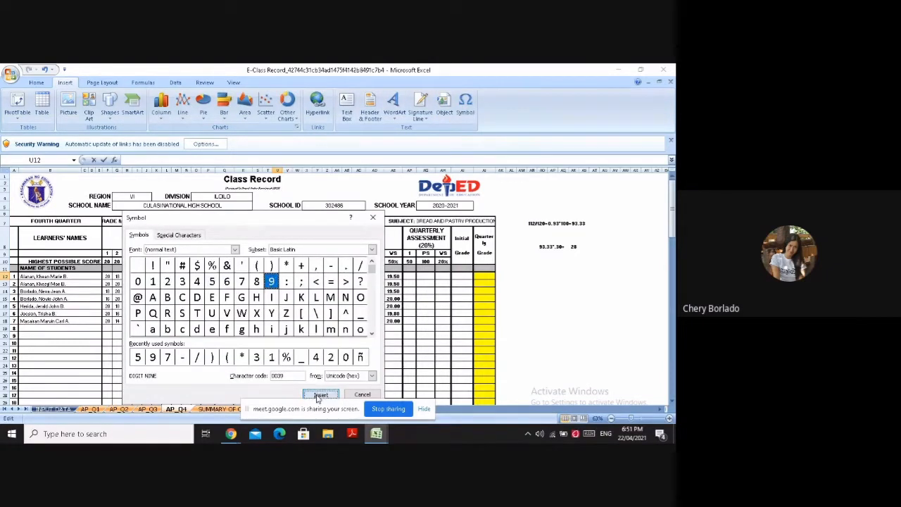
{"action": "left_click", "coordinate": [320, 394]}
{"action": "left_click", "coordinate": [213, 282]}
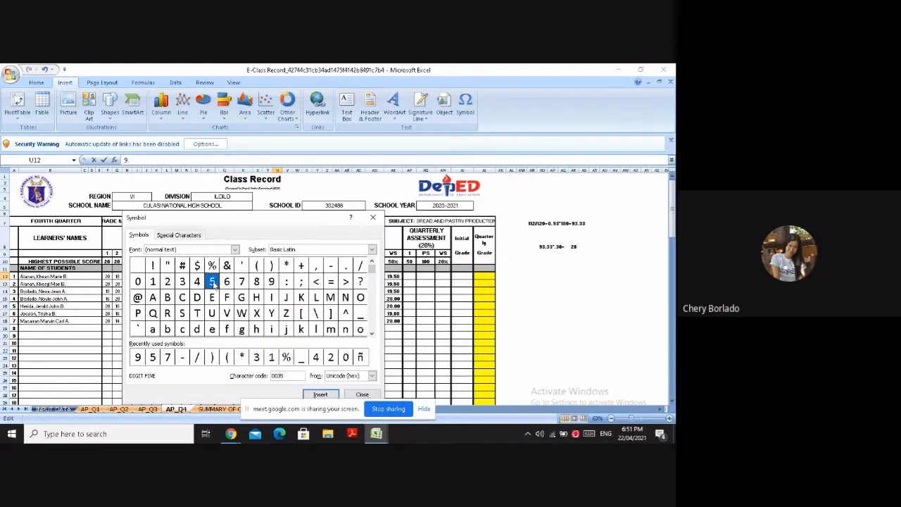
{"action": "left_click", "coordinate": [324, 395]}
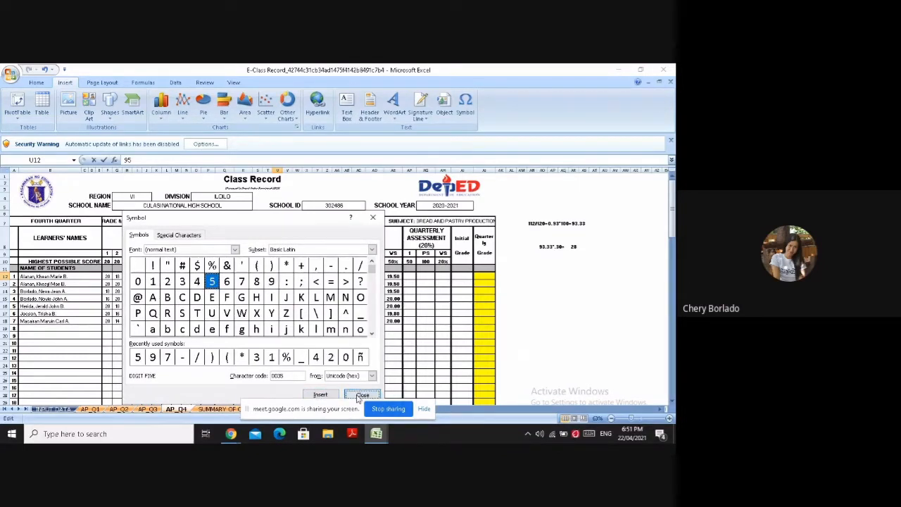
{"action": "left_click", "coordinate": [362, 395]}
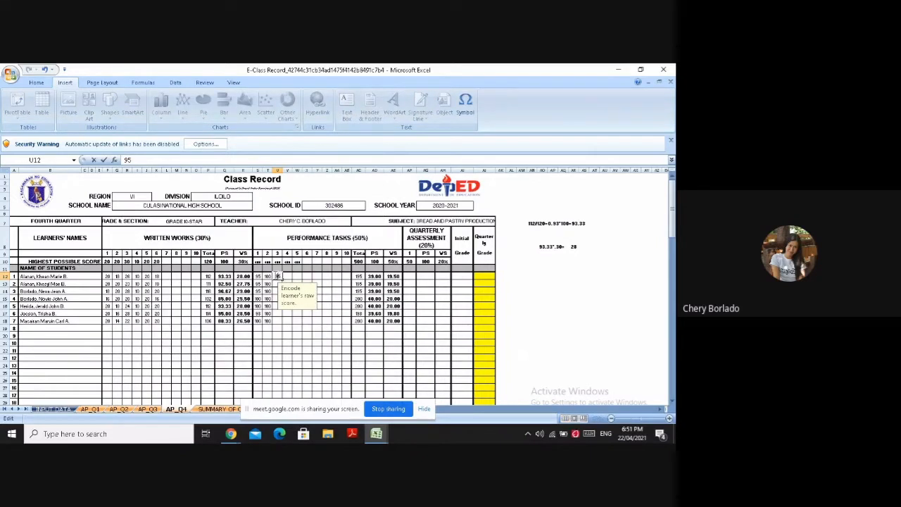
{"action": "key", "text": "Return"}
Copy the score in U12 to U13 and change the second learner's performance task 3 score to 98
{"action": "left_click", "coordinate": [277, 276]}
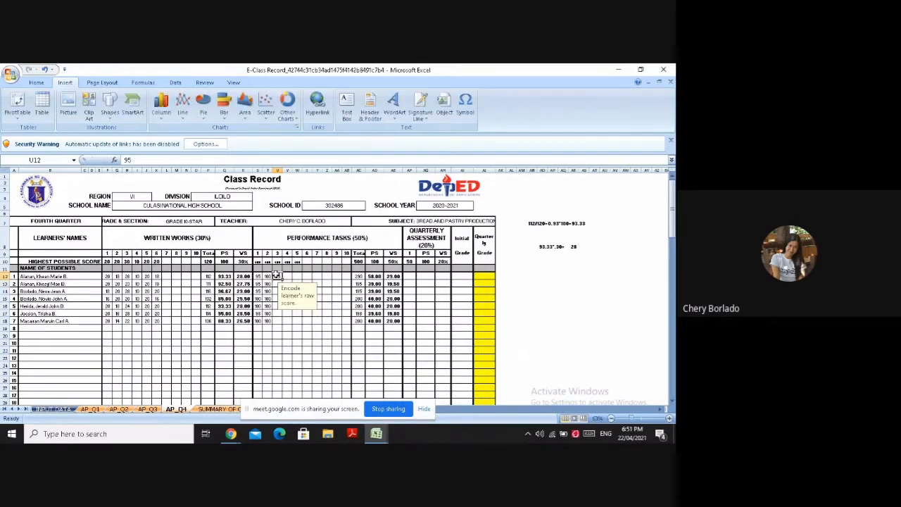
{"action": "key", "text": "ctrl+c"}
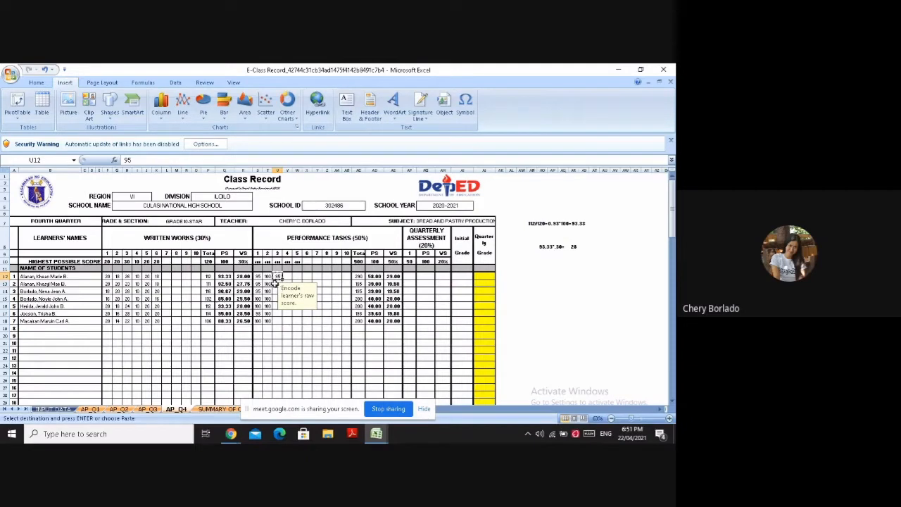
{"action": "left_click", "coordinate": [277, 283]}
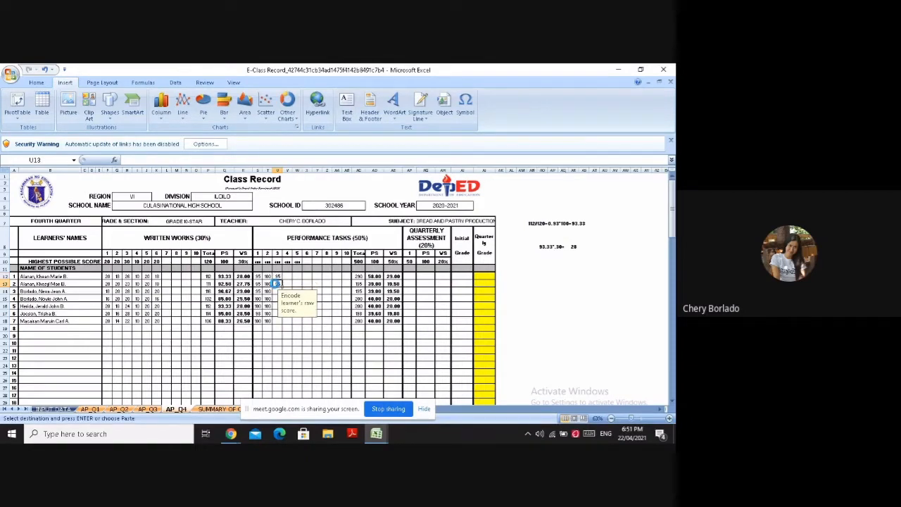
{"action": "key", "text": "ctrl+v"}
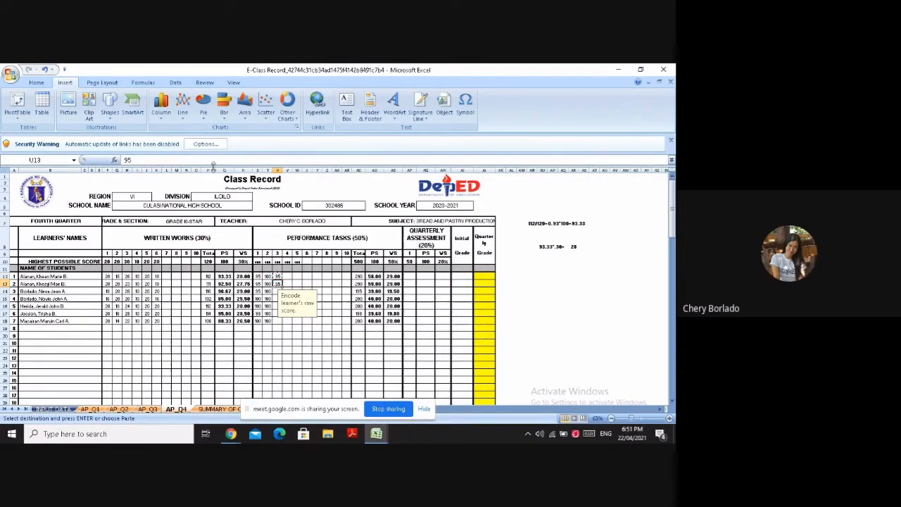
{"action": "left_click", "coordinate": [214, 162]}
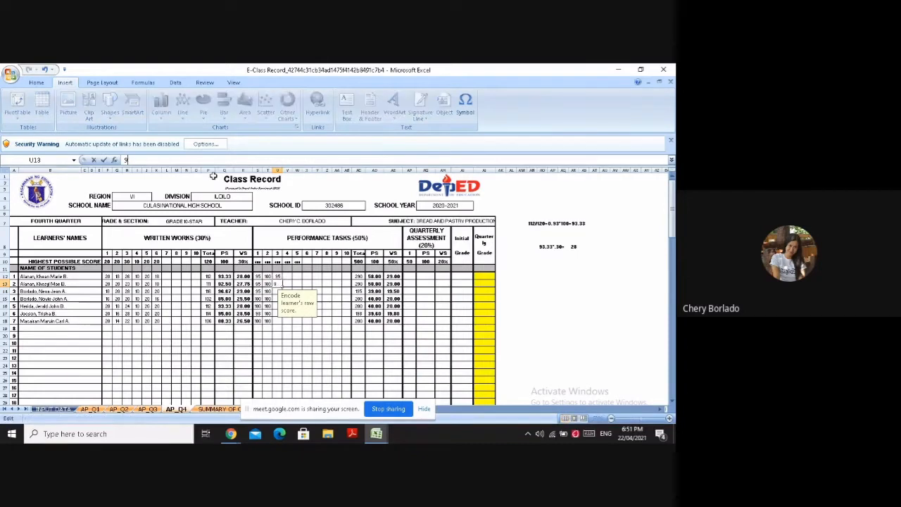
{"action": "type", "text": "8"}
{"action": "key", "text": "Return"}
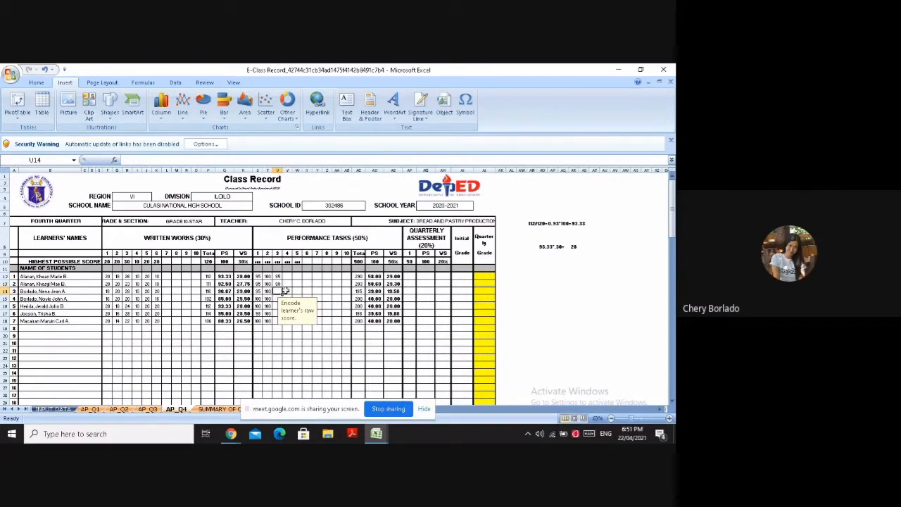
Enter 97 in U14 as the third learner's performance task 3 score, inserting the digits as symbols
{"action": "left_click", "coordinate": [206, 163]}
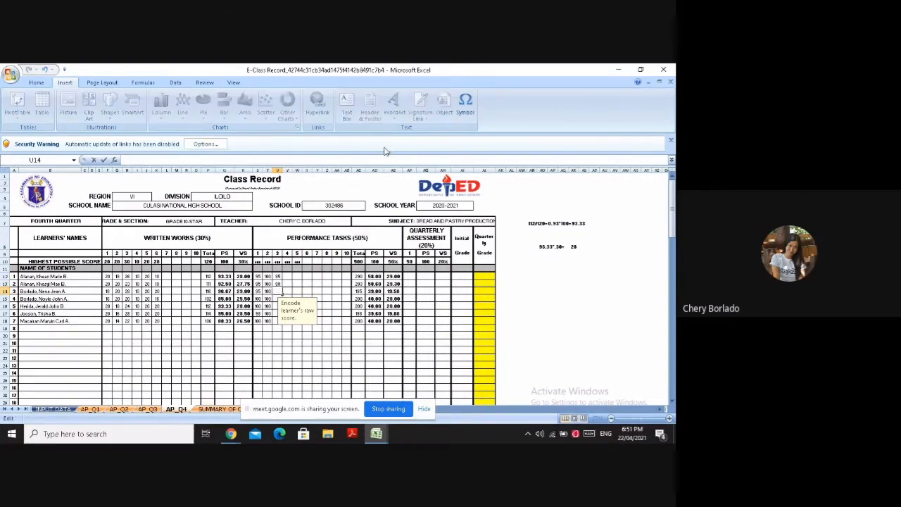
{"action": "left_click", "coordinate": [468, 101]}
{"action": "left_click", "coordinate": [271, 281]}
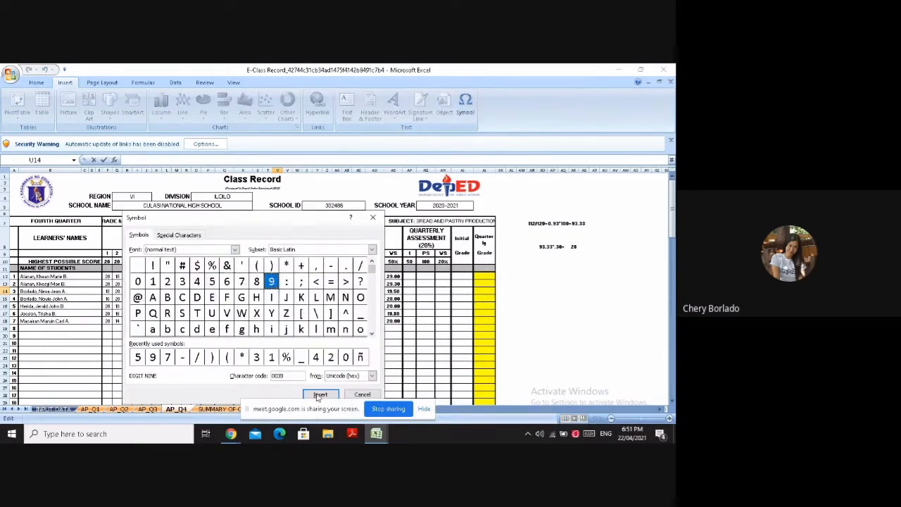
{"action": "left_click", "coordinate": [320, 394]}
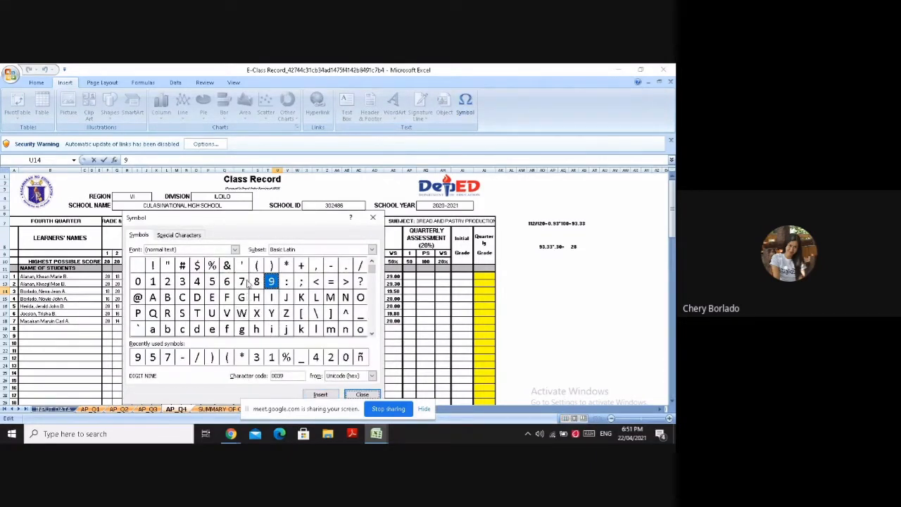
{"action": "left_click", "coordinate": [241, 281]}
{"action": "left_click", "coordinate": [334, 395]}
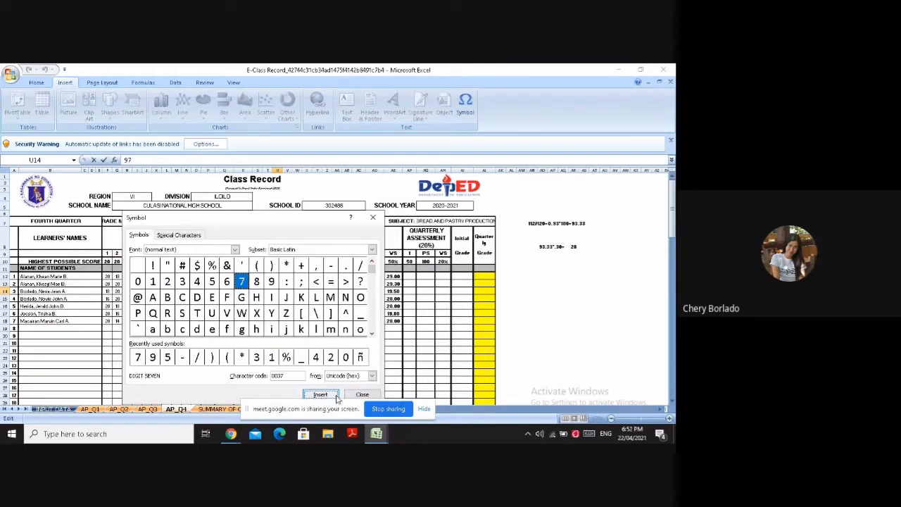
{"action": "left_click", "coordinate": [373, 217]}
Enter 96 in U15 as the fourth learner's performance task 3 score, inserting the 9 as a symbol
{"action": "left_click", "coordinate": [277, 298]}
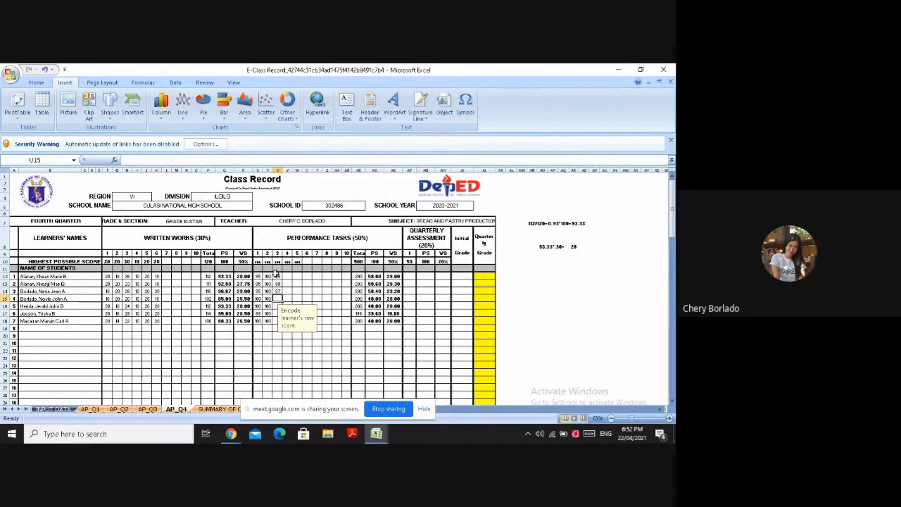
{"action": "left_click", "coordinate": [465, 105]}
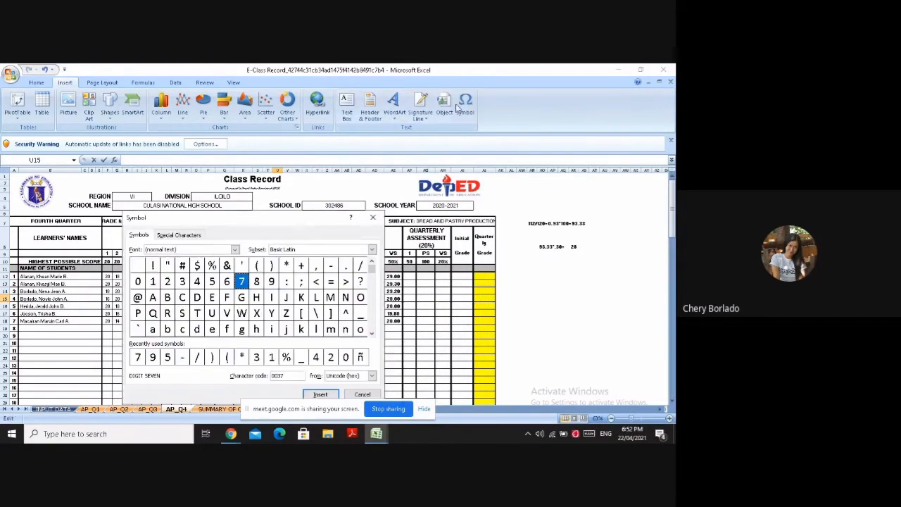
{"action": "left_click", "coordinate": [270, 282]}
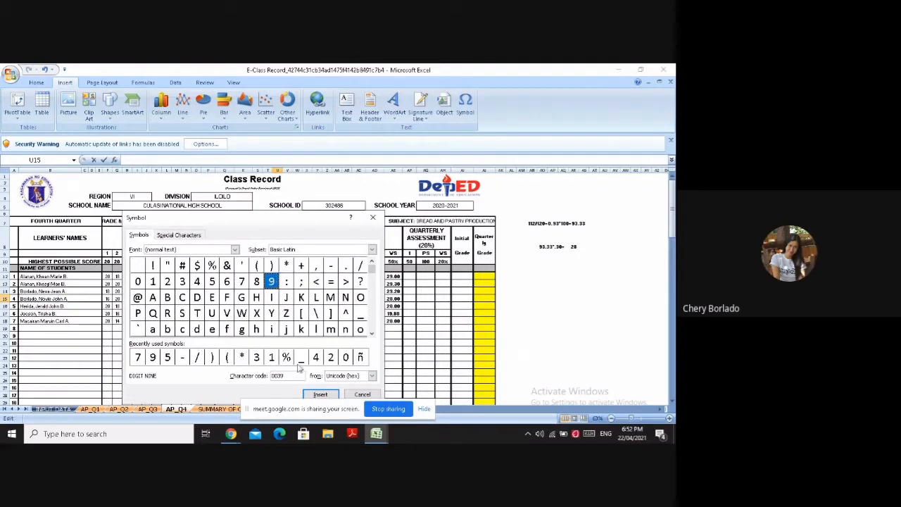
{"action": "left_click", "coordinate": [320, 394]}
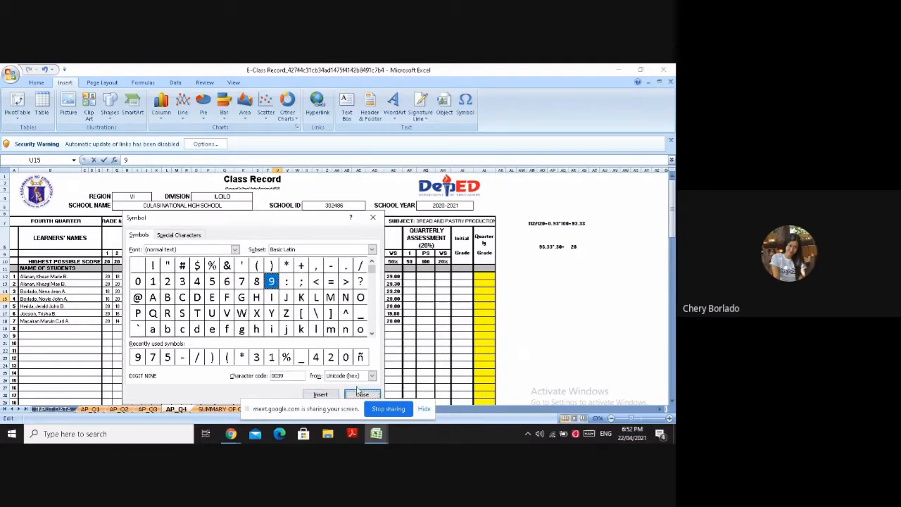
{"action": "left_click", "coordinate": [226, 281]}
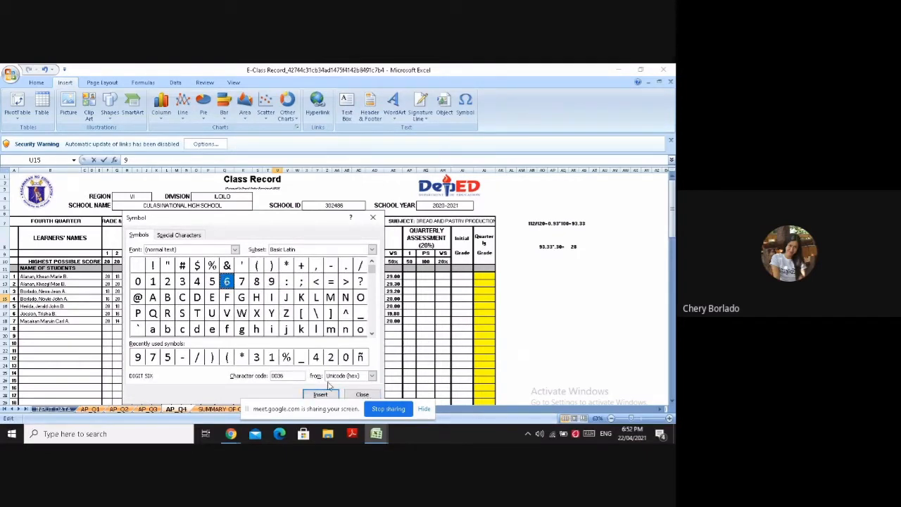
{"action": "left_click", "coordinate": [361, 394]}
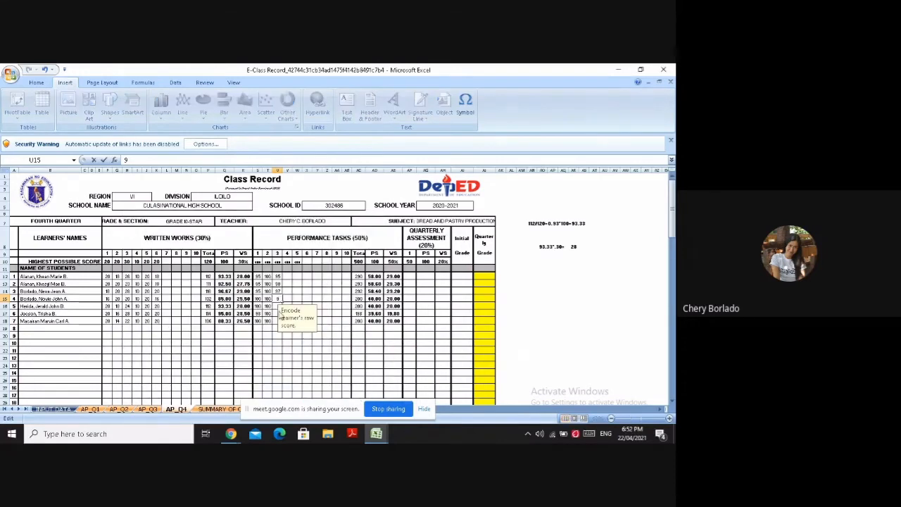
{"action": "type", "text": "6"}
{"action": "key", "text": "Return"}
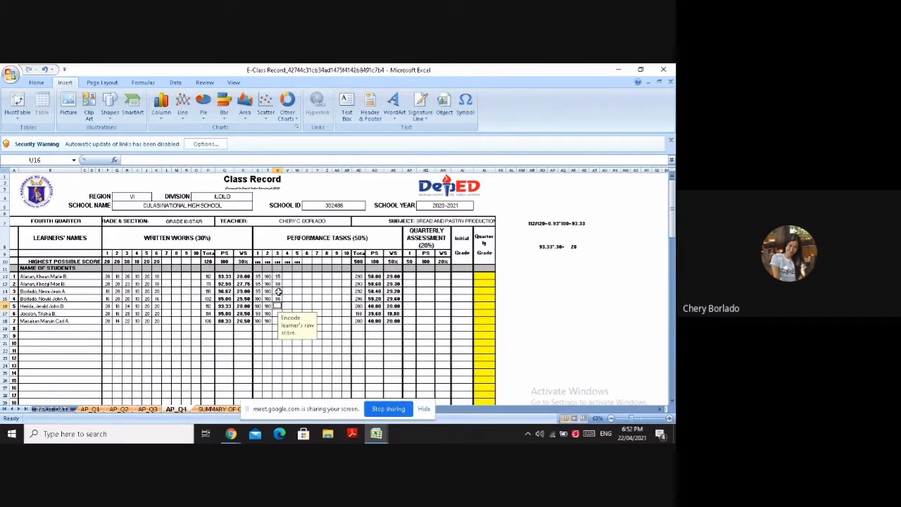
Copy the score 97 from U14 to U16 and enter 100 in U17 as the sixth learner's performance task 3 score
{"action": "left_click", "coordinate": [279, 291]}
{"action": "key", "text": "ctrl+c"}
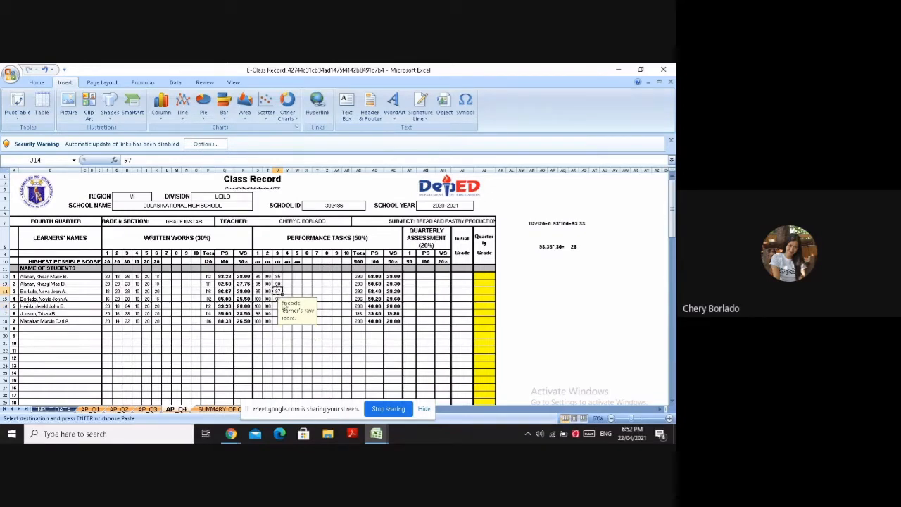
{"action": "left_click", "coordinate": [276, 299]}
{"action": "type", "text": "96"}
{"action": "key", "text": "Return"}
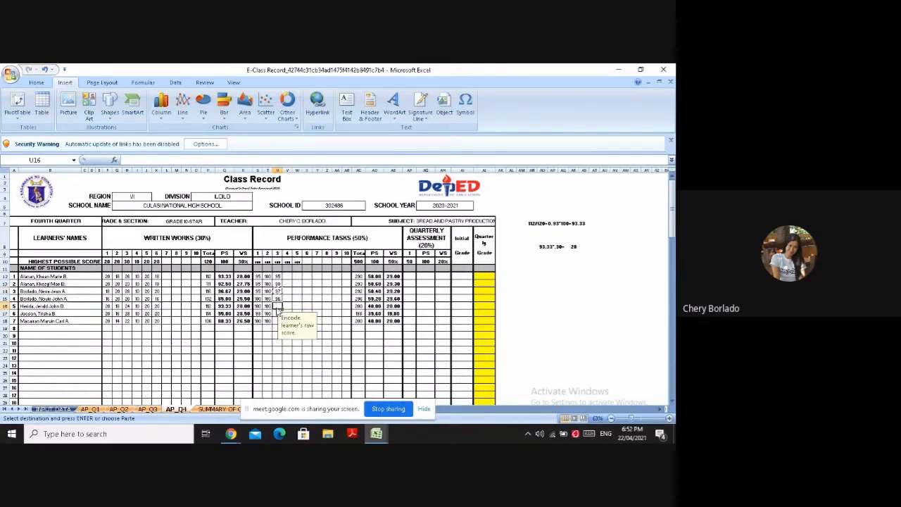
{"action": "type", "text": "97"}
{"action": "left_click", "coordinate": [277, 308]}
{"action": "left_click", "coordinate": [277, 313]}
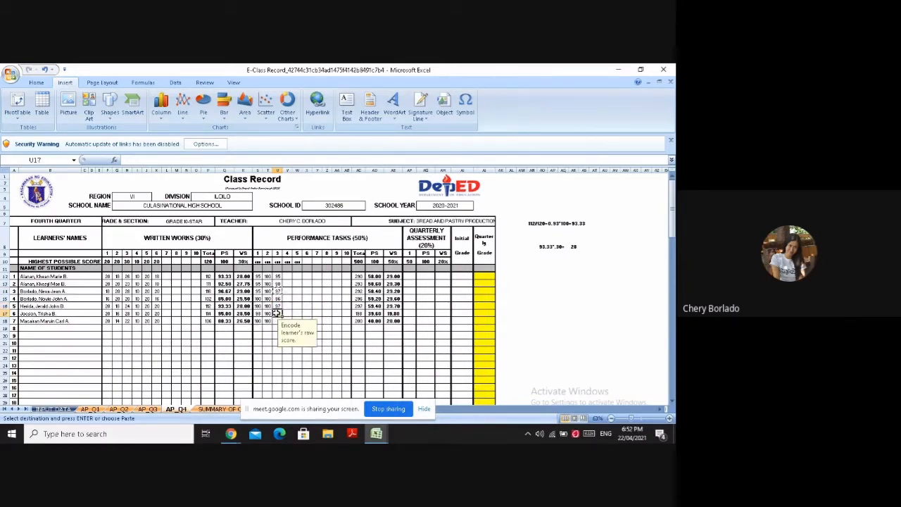
{"action": "type", "text": "100"}
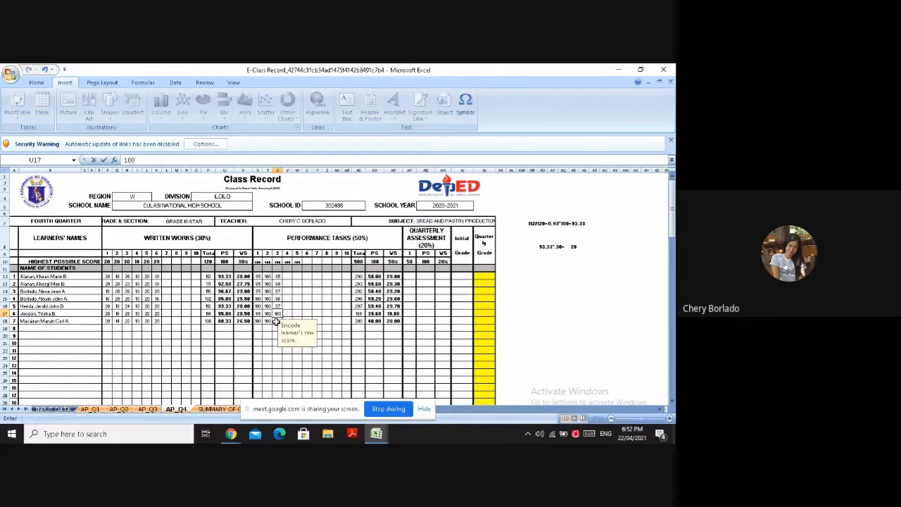
Enter 94 in U18 as the seventh learner's performance task 3 score, inserting the 9 as a symbol
{"action": "left_click", "coordinate": [275, 321]}
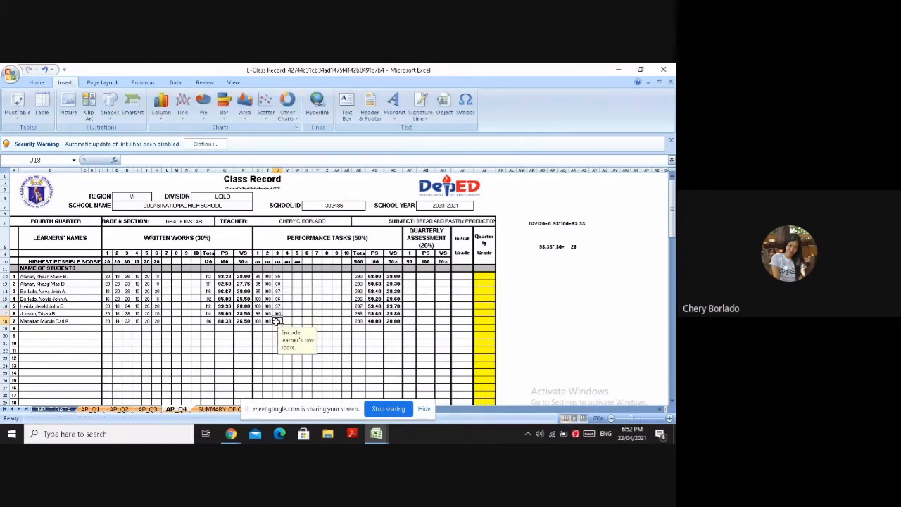
{"action": "left_click", "coordinate": [465, 105]}
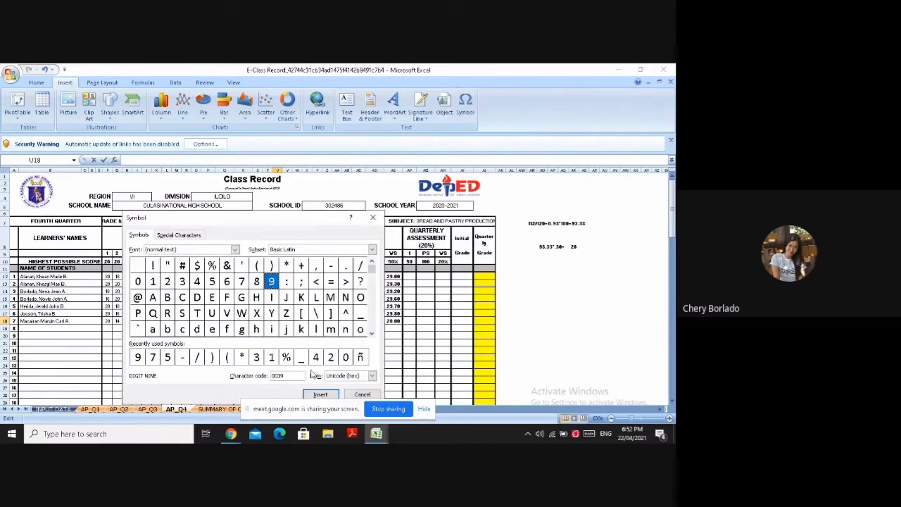
{"action": "left_click", "coordinate": [320, 394]}
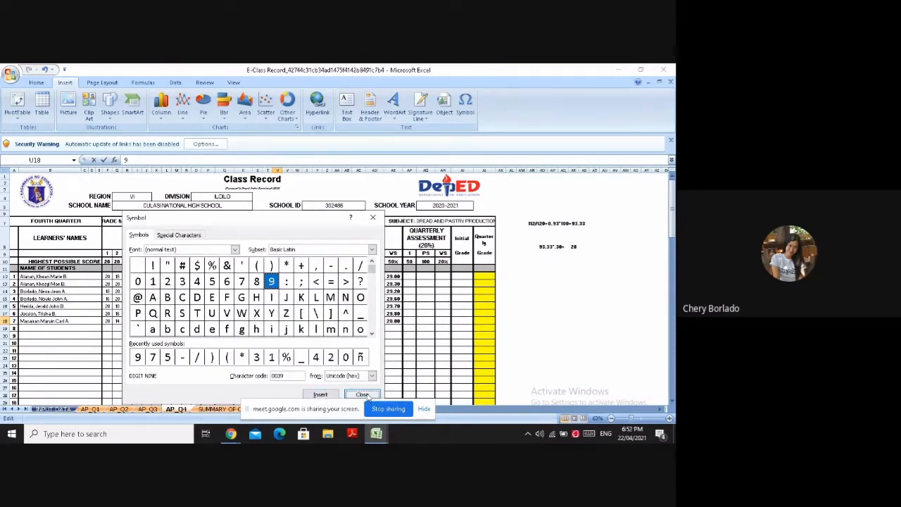
{"action": "left_click", "coordinate": [362, 395]}
{"action": "type", "text": "4"}
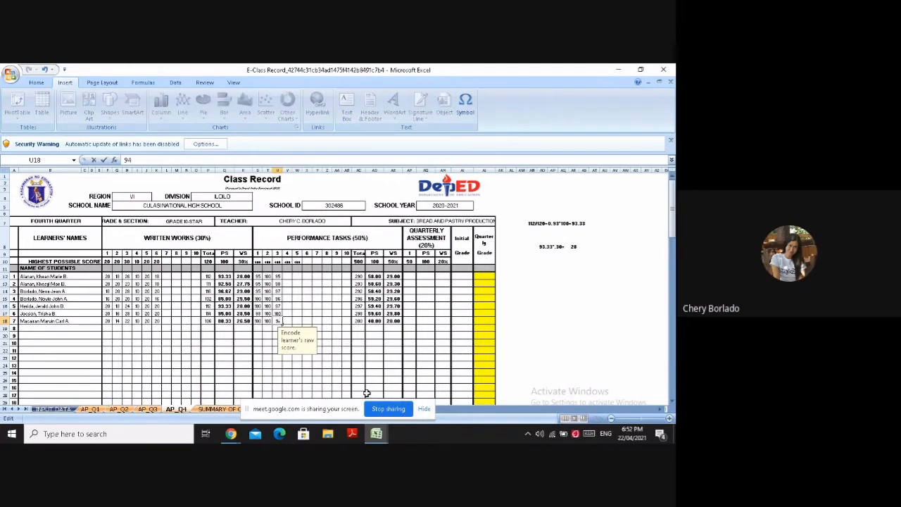
{"action": "key", "text": "BackSpace"}
{"action": "type", "text": "4"}
{"action": "left_click", "coordinate": [328, 367]}
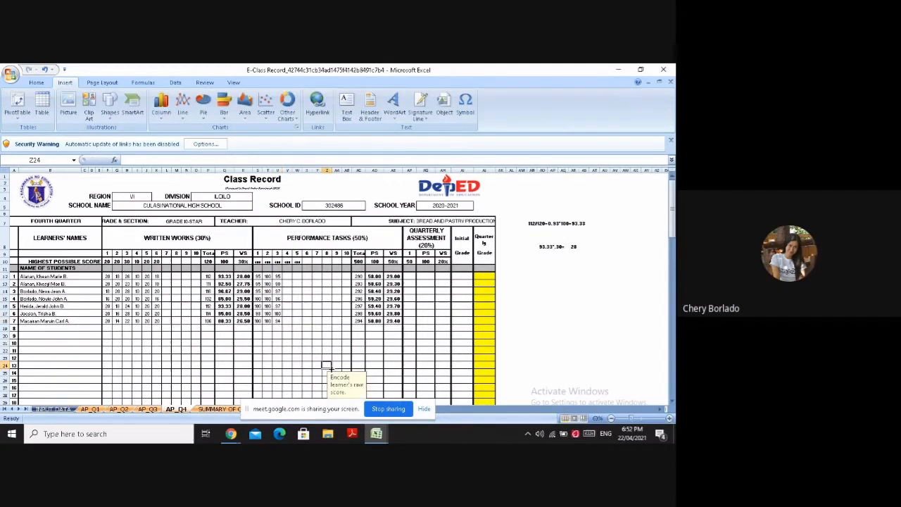
Enter 100 as the performance task 4 score for the first five learners in V12 through V16
{"action": "left_click", "coordinate": [287, 276]}
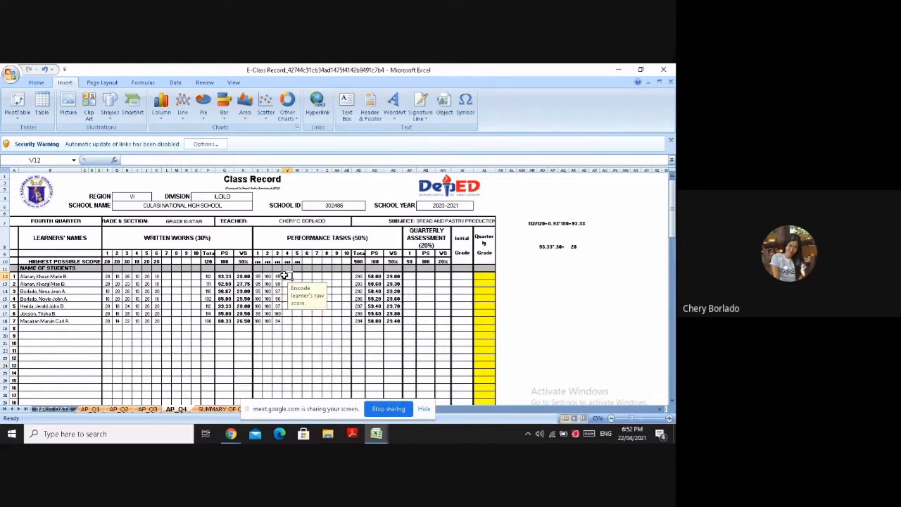
{"action": "type", "text": "100"}
{"action": "key", "text": "Return"}
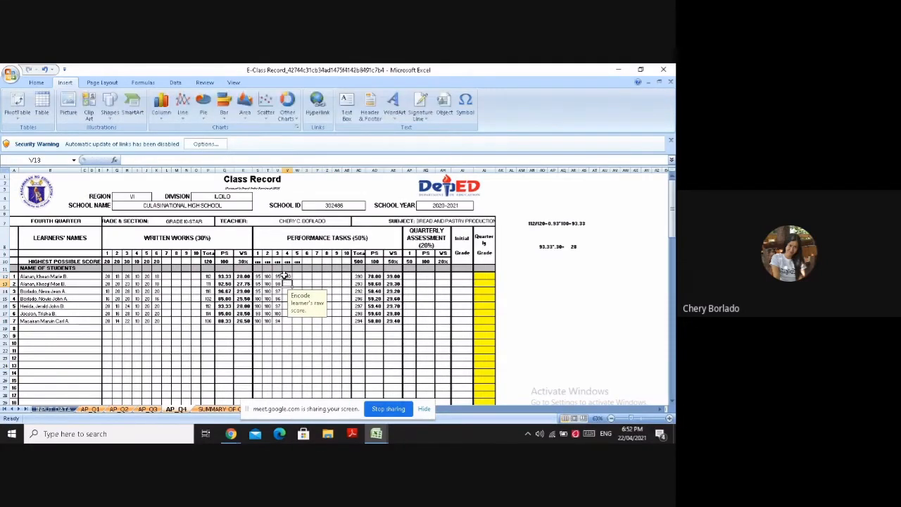
{"action": "type", "text": "100"}
{"action": "key", "text": "Return"}
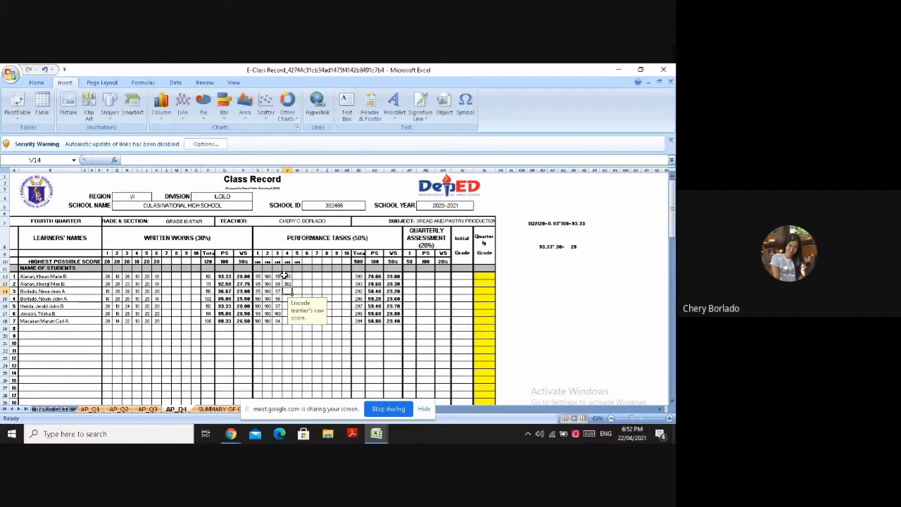
{"action": "type", "text": "100"}
{"action": "key", "text": "Return"}
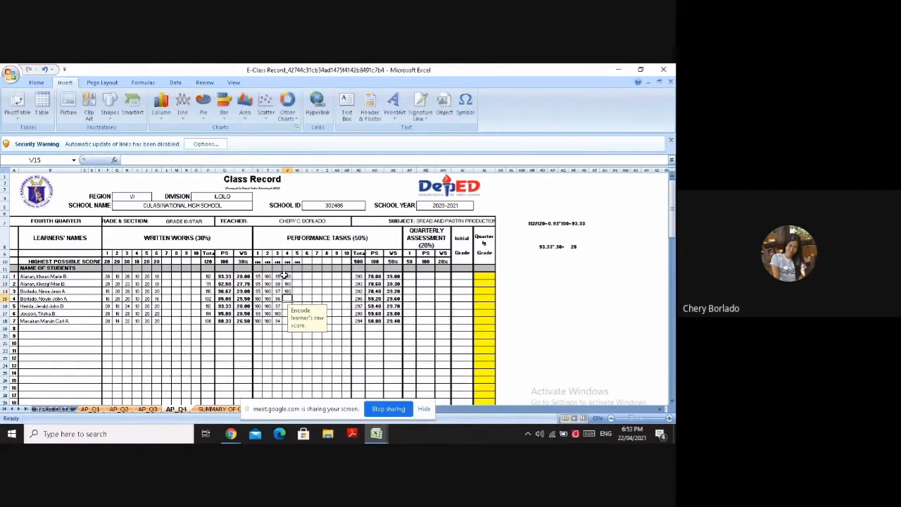
{"action": "type", "text": "100"}
{"action": "key", "text": "Return"}
{"action": "type", "text": "100"}
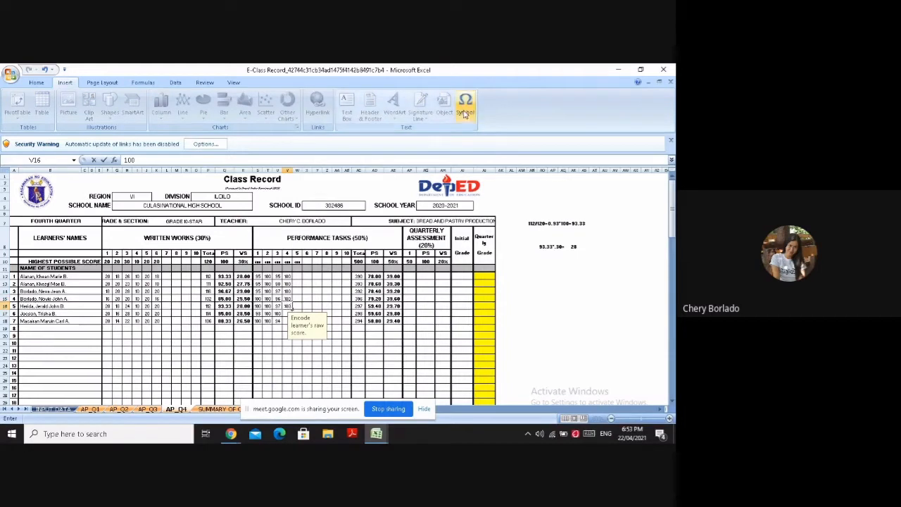
{"action": "key", "text": "Return"}
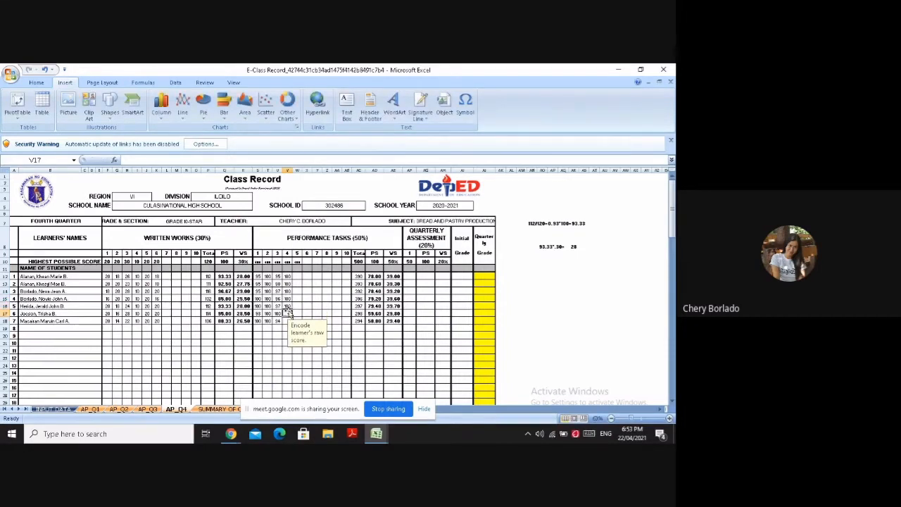
Enter 98 in V17 as the sixth learner's performance task 4 score, inserting the digits as symbols
{"action": "left_click", "coordinate": [464, 104]}
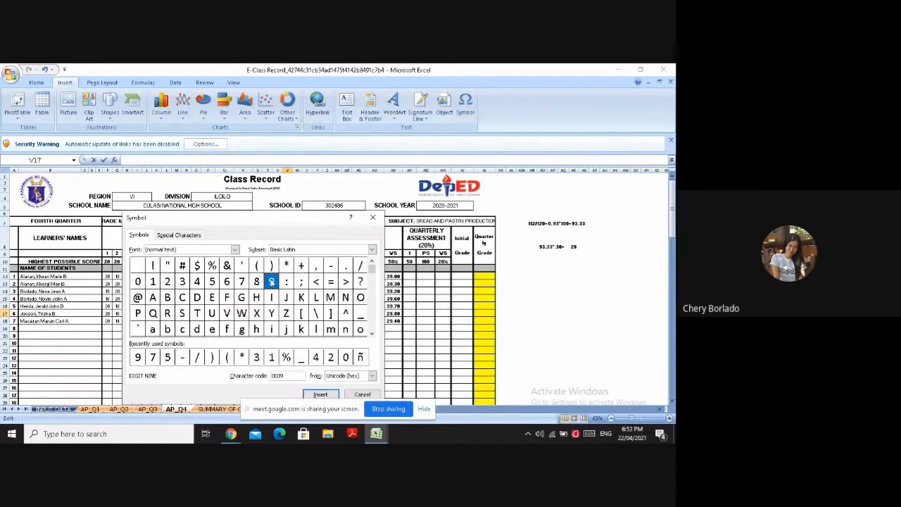
{"action": "left_click", "coordinate": [320, 394]}
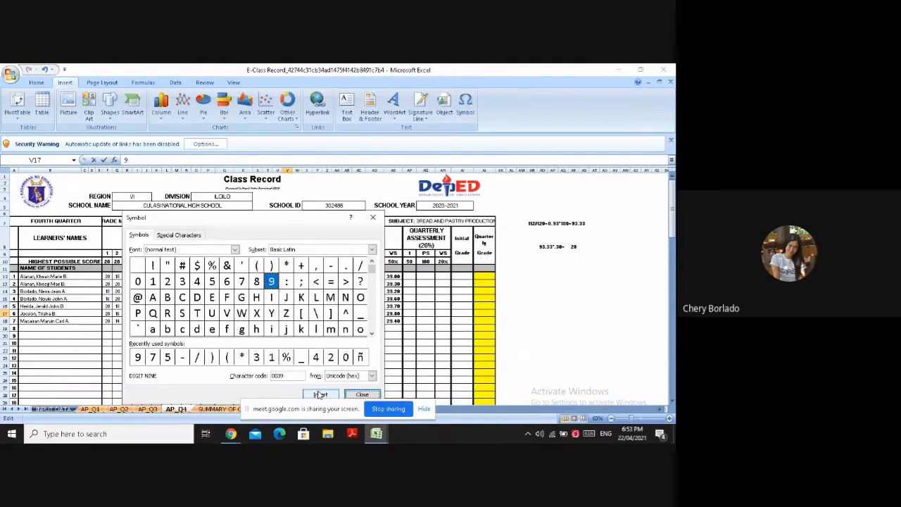
{"action": "left_click", "coordinate": [257, 281]}
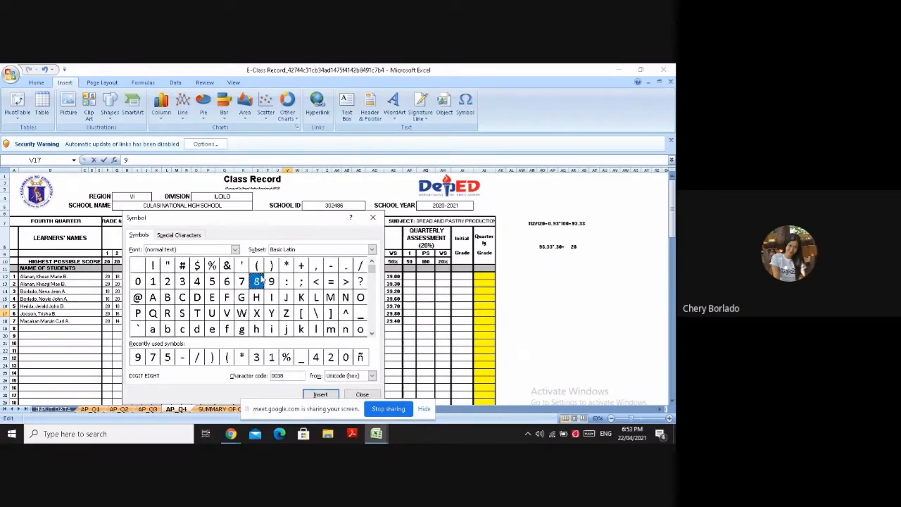
{"action": "left_click", "coordinate": [321, 394]}
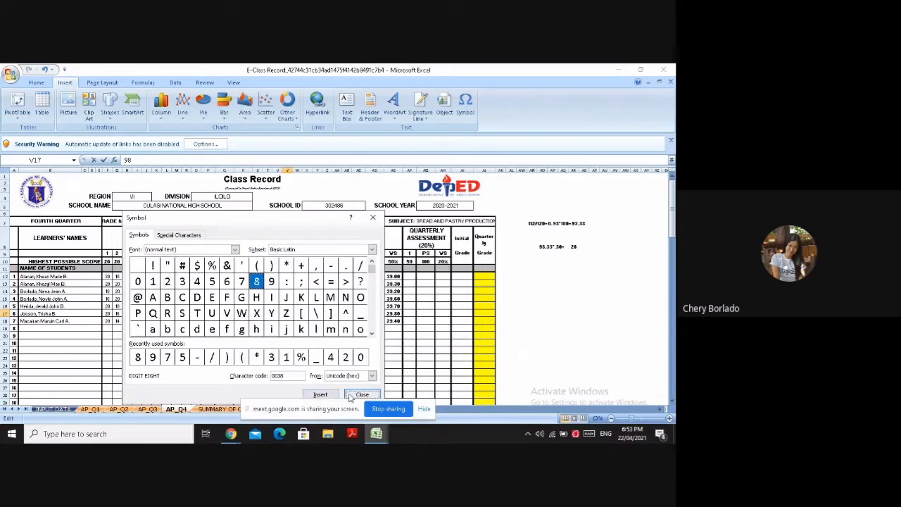
{"action": "left_click", "coordinate": [362, 394]}
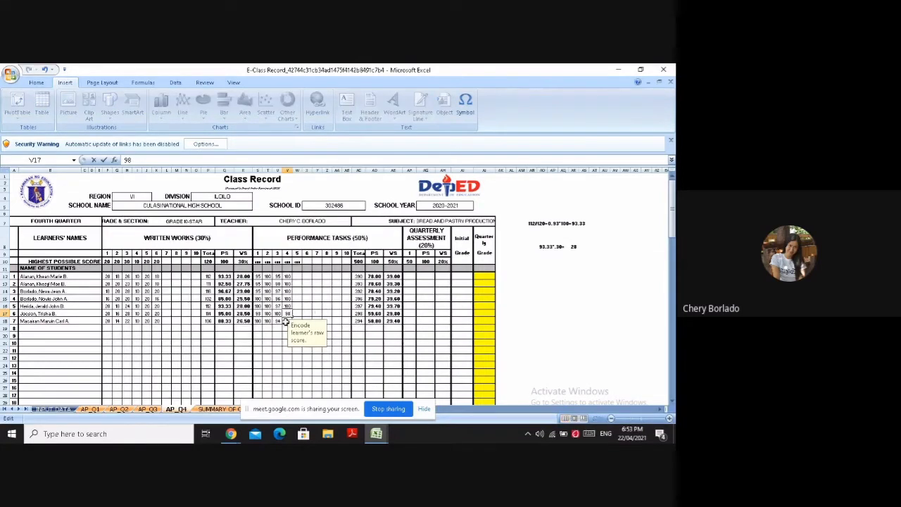
{"action": "key", "text": "Return"}
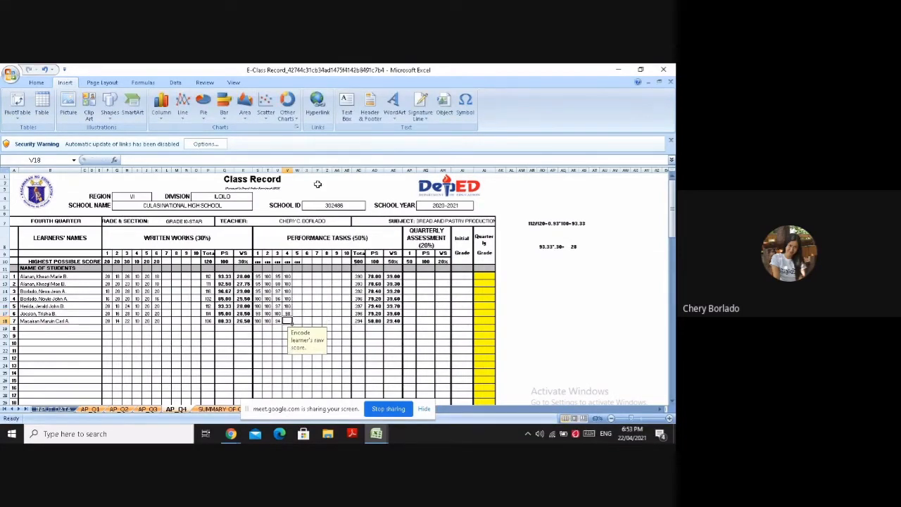
Enter 96 in V18 as the seventh learner's performance task 4 score, inserting the 9 as a symbol
{"action": "left_click", "coordinate": [464, 104]}
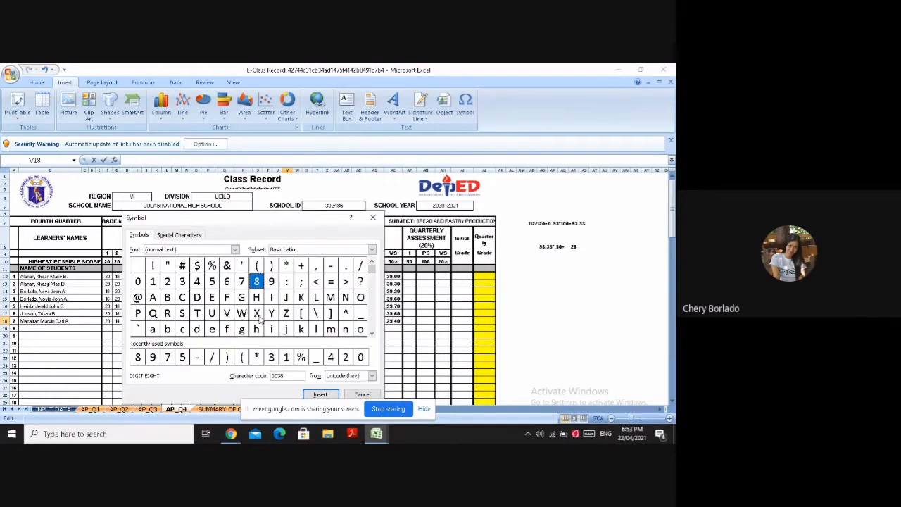
{"action": "left_click", "coordinate": [270, 282]}
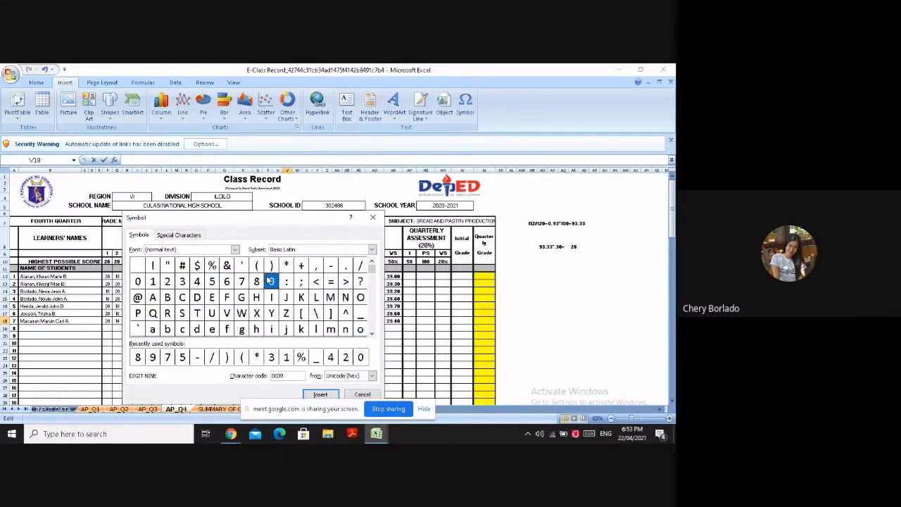
{"action": "left_click", "coordinate": [321, 394]}
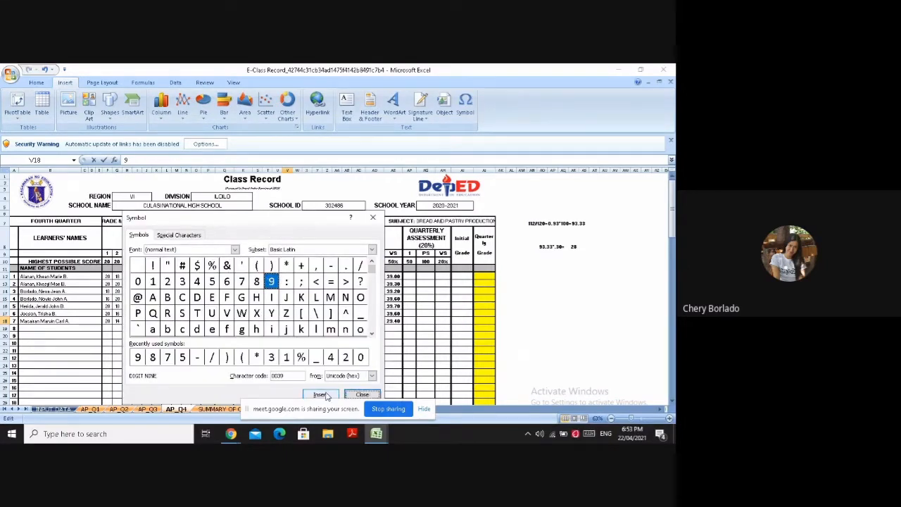
{"action": "left_click", "coordinate": [372, 217]}
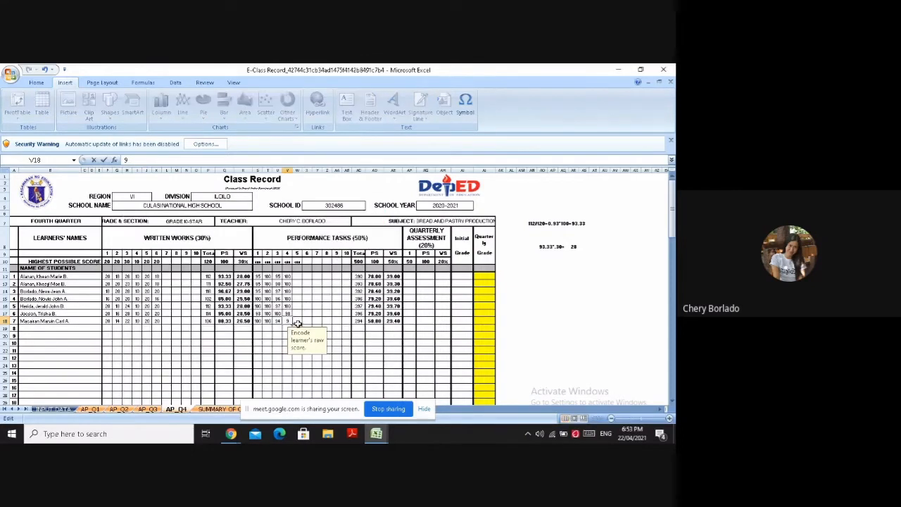
{"action": "type", "text": "6"}
Enter 100 as the performance task 5 score for all seven learners in W12 through W18
{"action": "left_click", "coordinate": [298, 275]}
{"action": "type", "text": "100"}
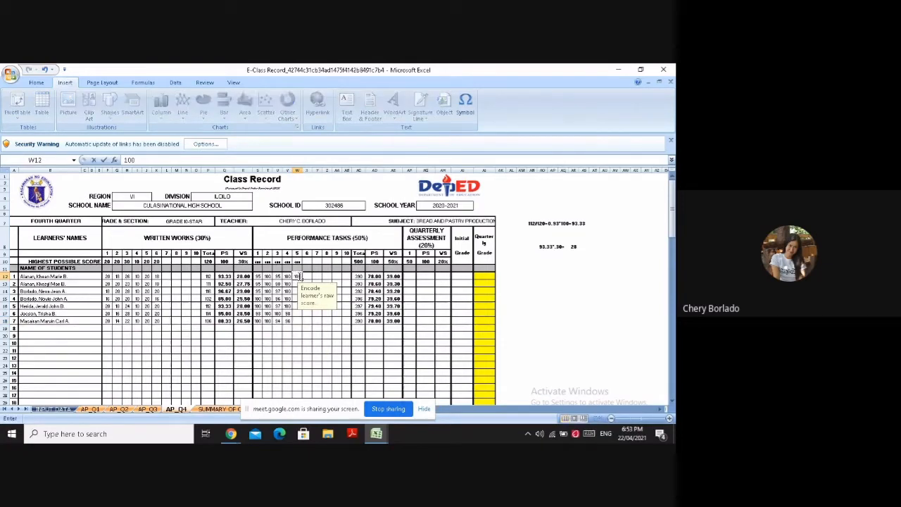
{"action": "key", "text": "Return"}
{"action": "type", "text": "100"}
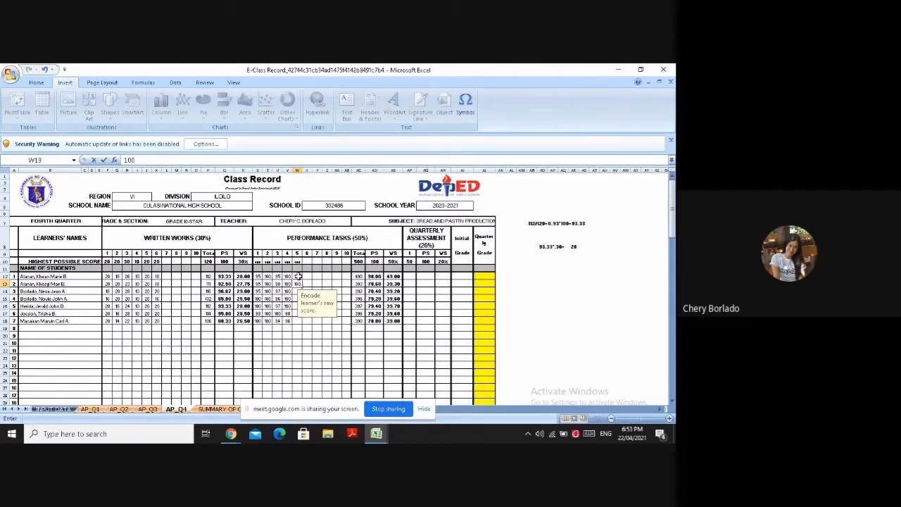
{"action": "key", "text": "Return"}
{"action": "key", "text": "Return"}
{"action": "type", "text": "1"}
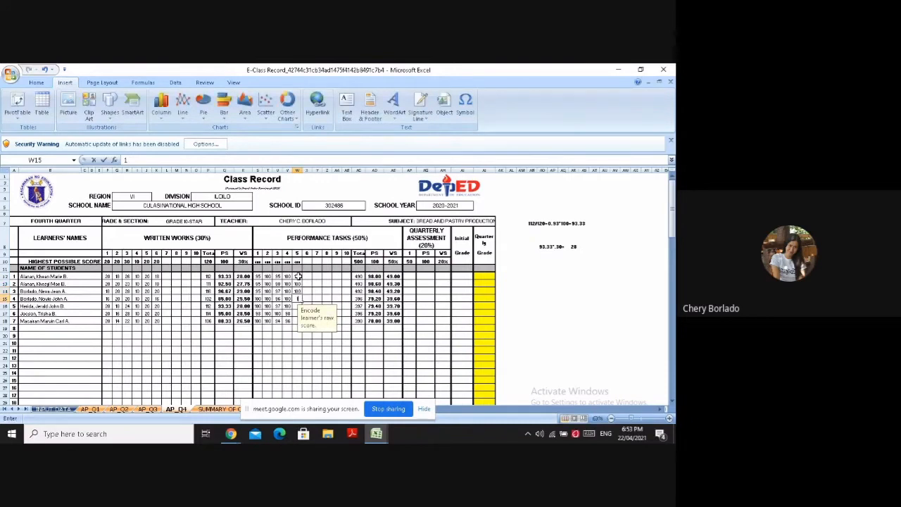
{"action": "type", "text": "00"}
{"action": "key", "text": "Return"}
{"action": "type", "text": "100"}
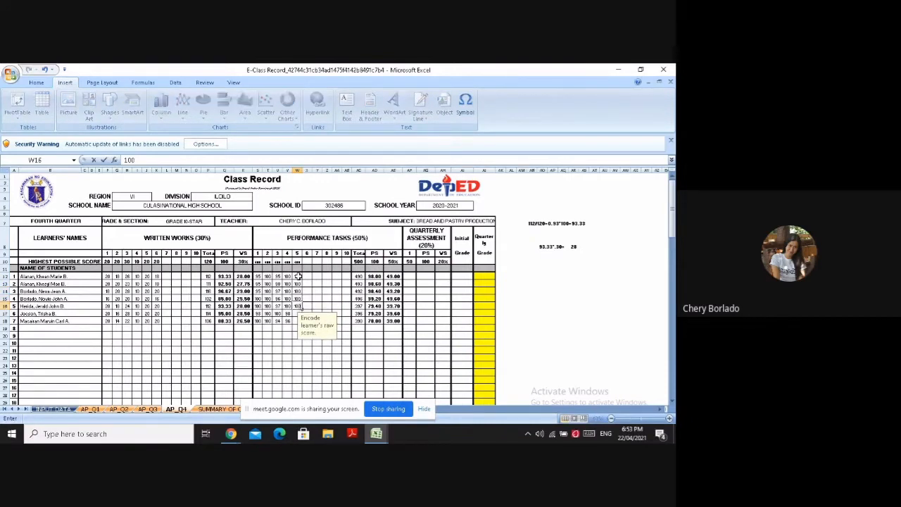
{"action": "key", "text": "Return"}
{"action": "type", "text": "100"}
{"action": "key", "text": "Return"}
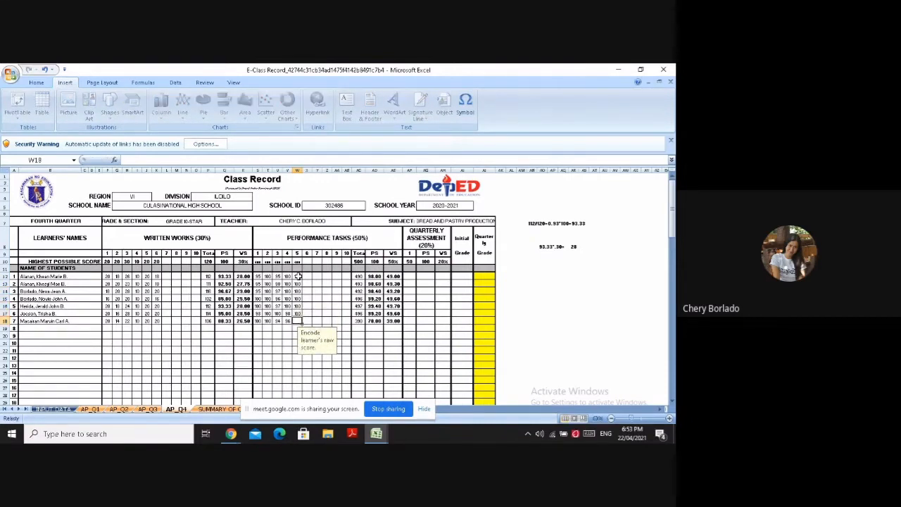
{"action": "type", "text": "100"}
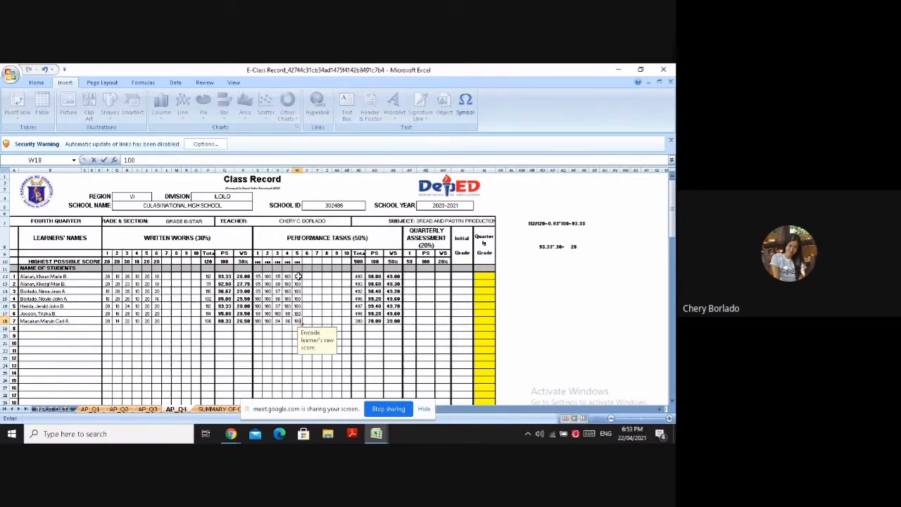
{"action": "left_click", "coordinate": [316, 283]}
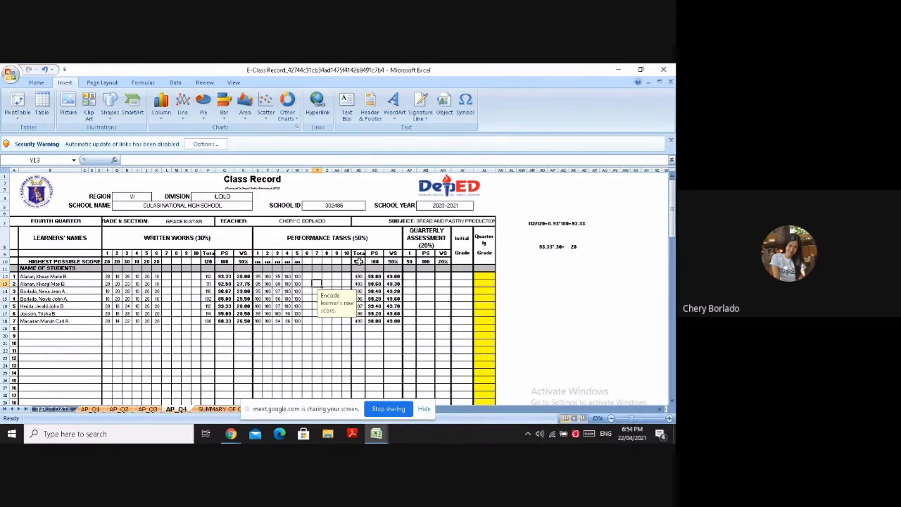
Start the percentage score computation note in AN11 with 490/500=, inserting the 9 and the 5 as symbols
{"action": "left_click", "coordinate": [532, 268]}
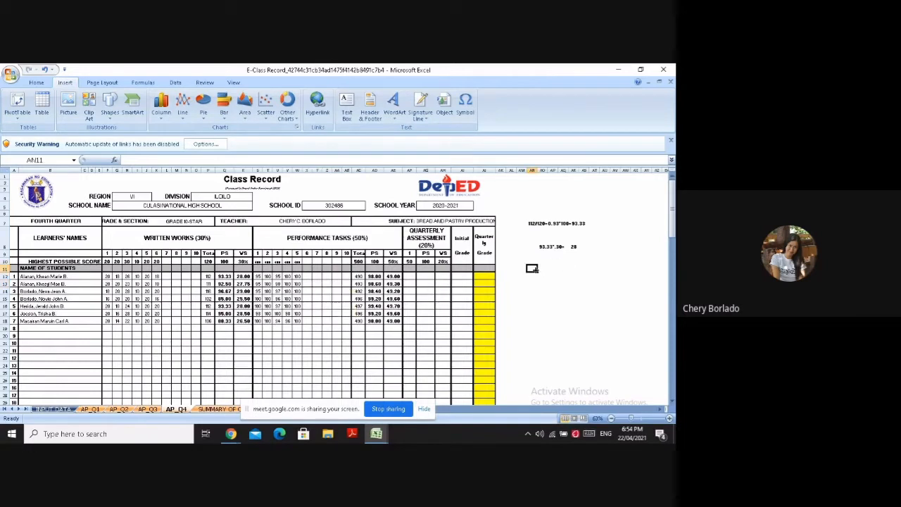
{"action": "type", "text": "4"}
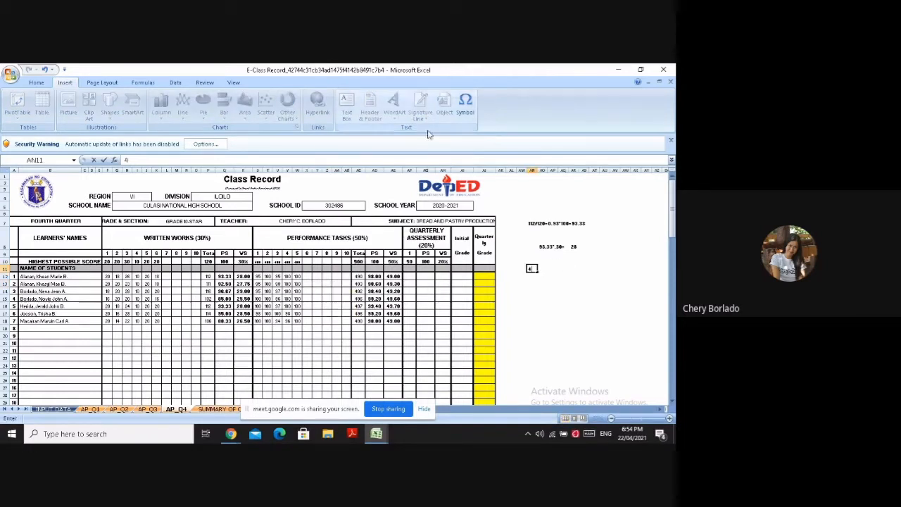
{"action": "left_click", "coordinate": [465, 104]}
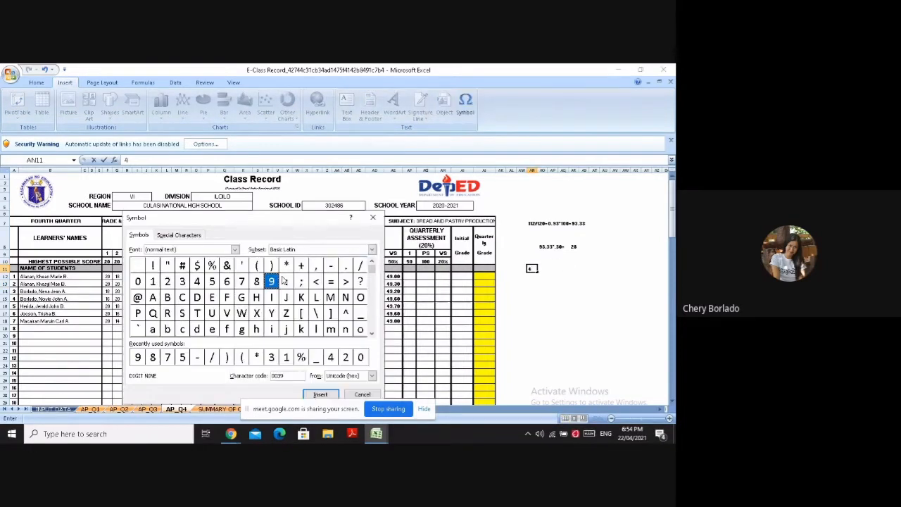
{"action": "left_click", "coordinate": [320, 394]}
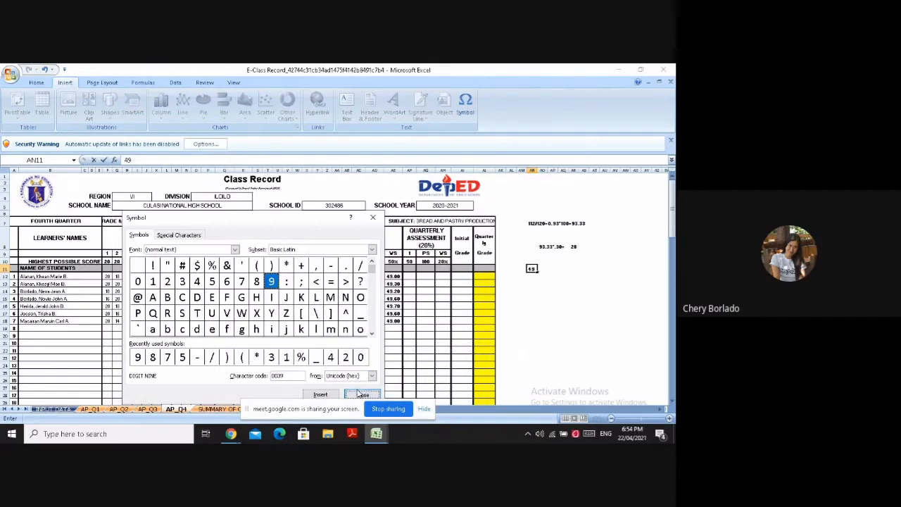
{"action": "left_click", "coordinate": [361, 394]}
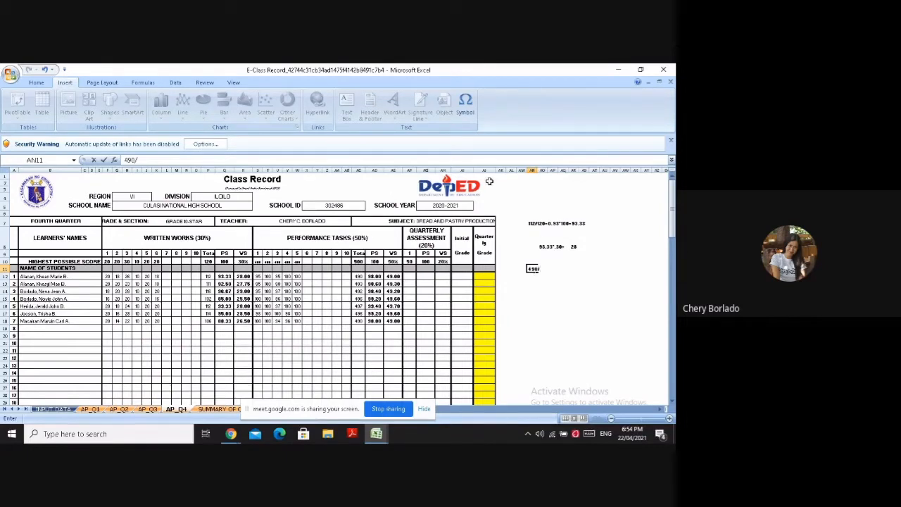
{"action": "left_click", "coordinate": [464, 105]}
{"action": "left_click", "coordinate": [211, 282]}
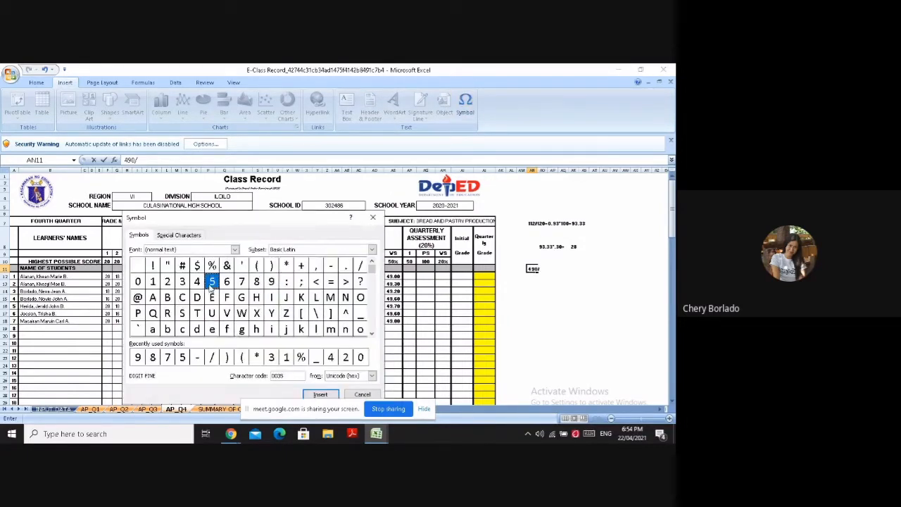
{"action": "left_click", "coordinate": [320, 394]}
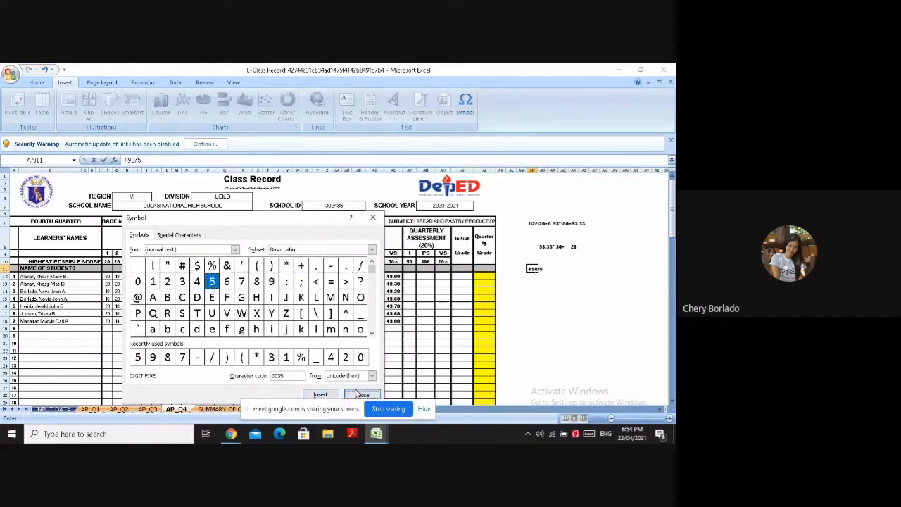
{"action": "left_click", "coordinate": [356, 391]}
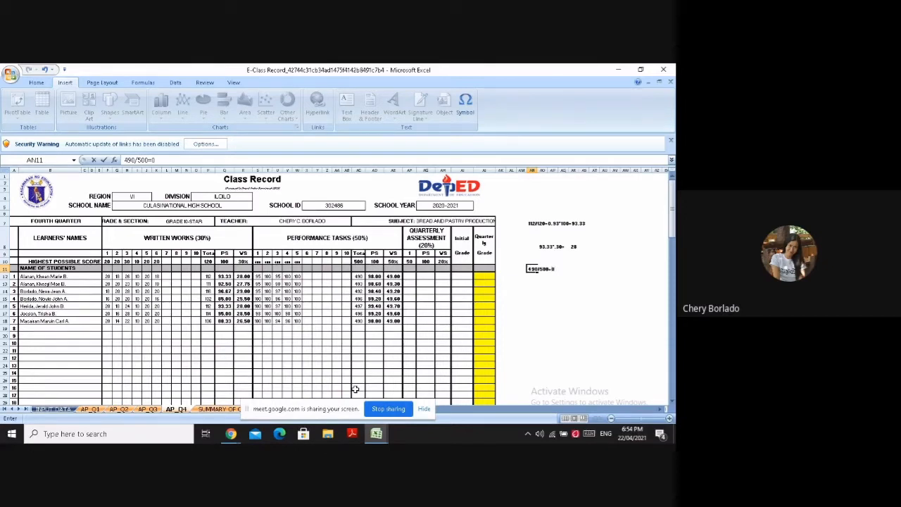
Continue the note in AN11 with the quotient 0.98, inserting the 9 and the 8 as symbols
{"action": "left_click", "coordinate": [464, 106]}
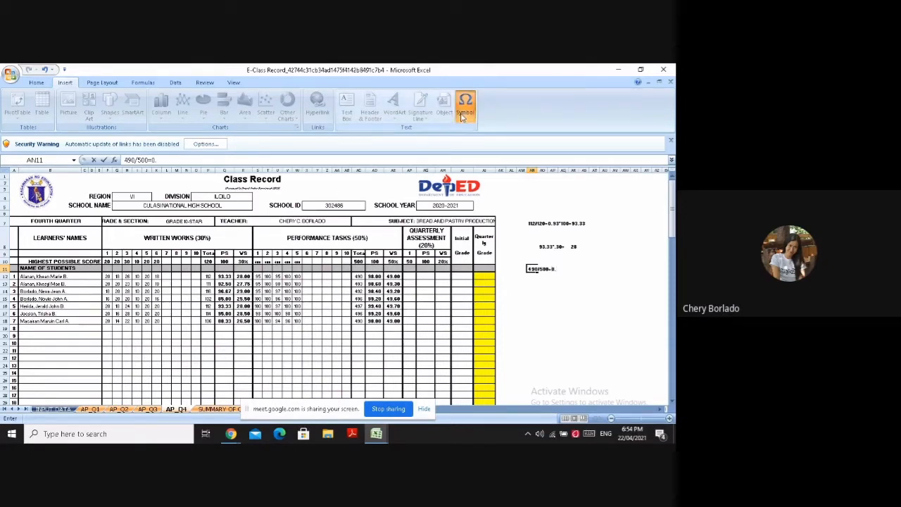
{"action": "left_click", "coordinate": [270, 280]}
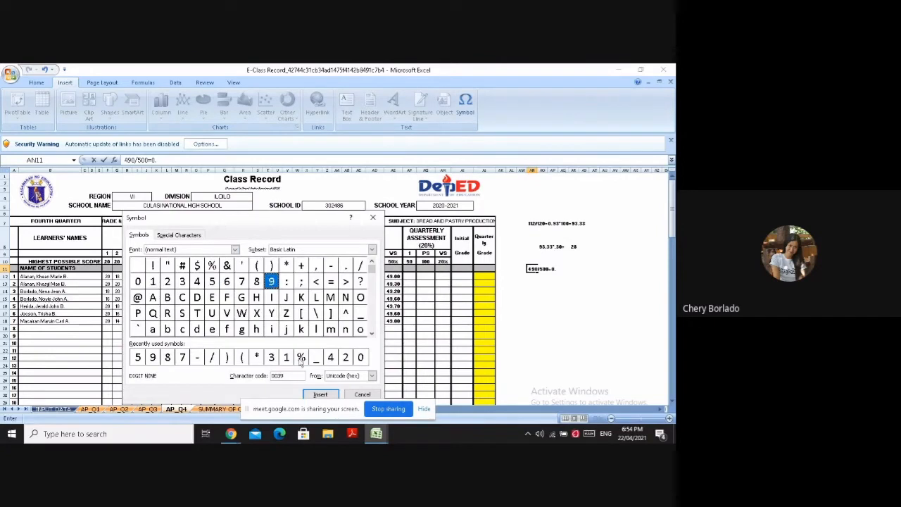
{"action": "left_click", "coordinate": [315, 392]}
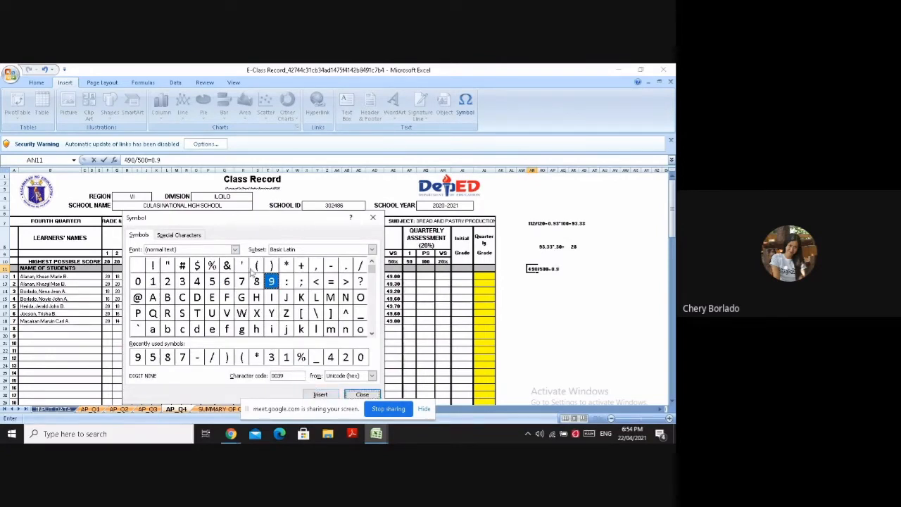
{"action": "left_click", "coordinate": [256, 281]}
{"action": "left_click", "coordinate": [320, 394]}
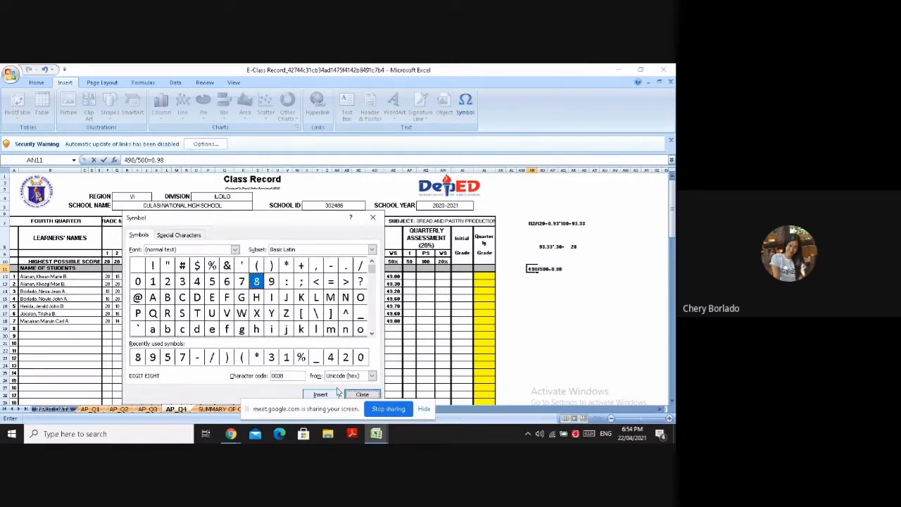
{"action": "left_click", "coordinate": [373, 217]}
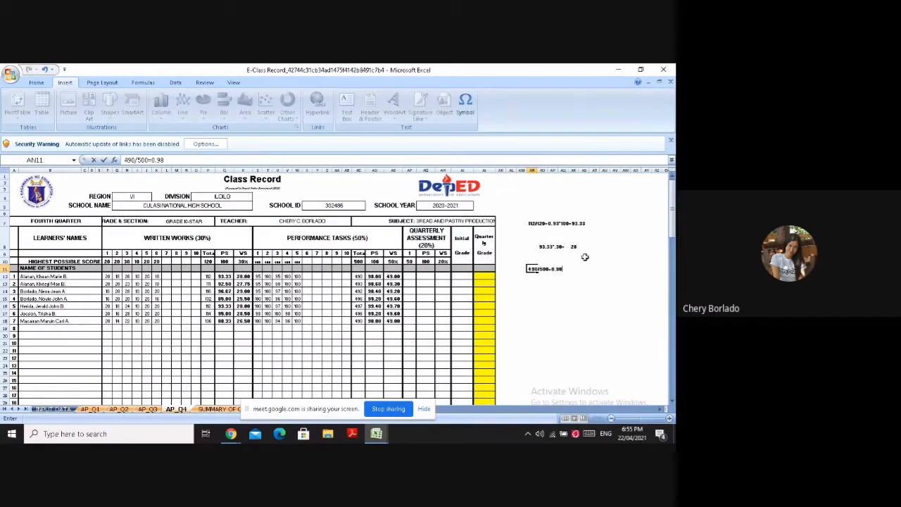
Complete the percentage score note in AN11 with *100=98, inserting the 9 as a symbol
{"action": "type", "text": "*100="}
{"action": "left_click", "coordinate": [465, 105]}
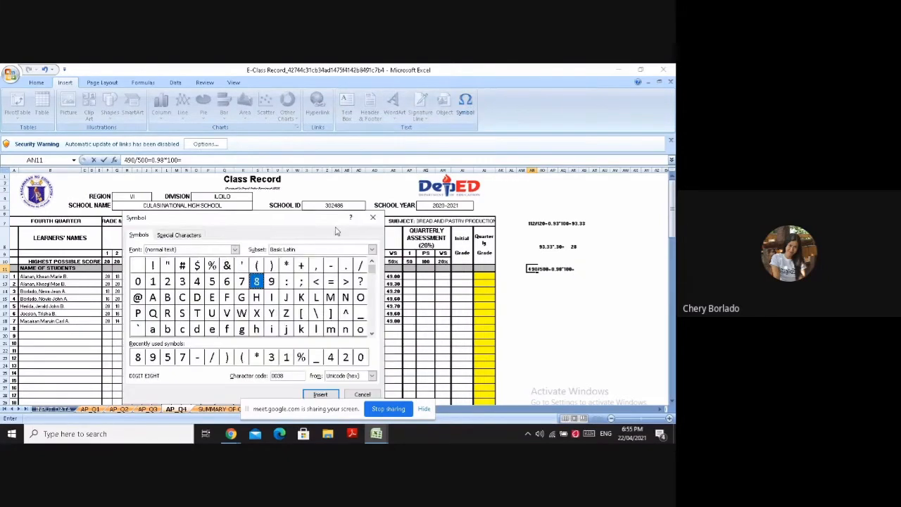
{"action": "left_click", "coordinate": [273, 282]}
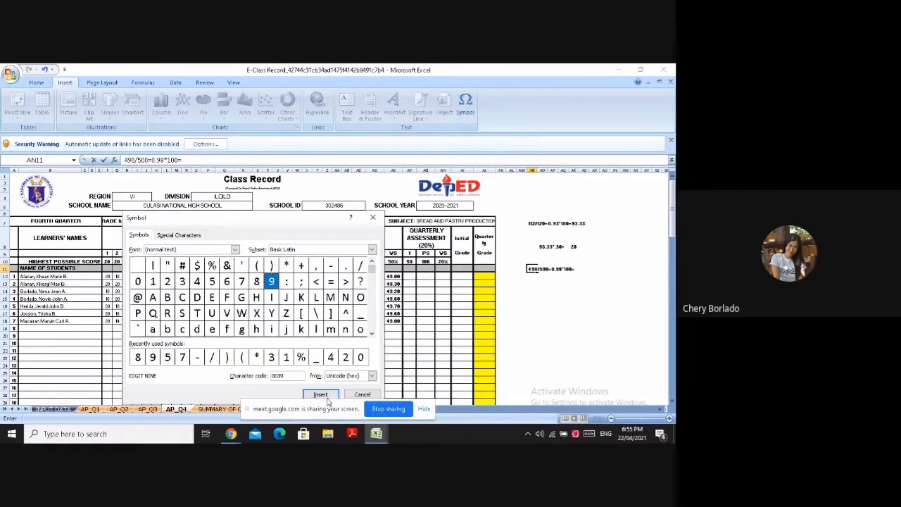
{"action": "left_click", "coordinate": [321, 394]}
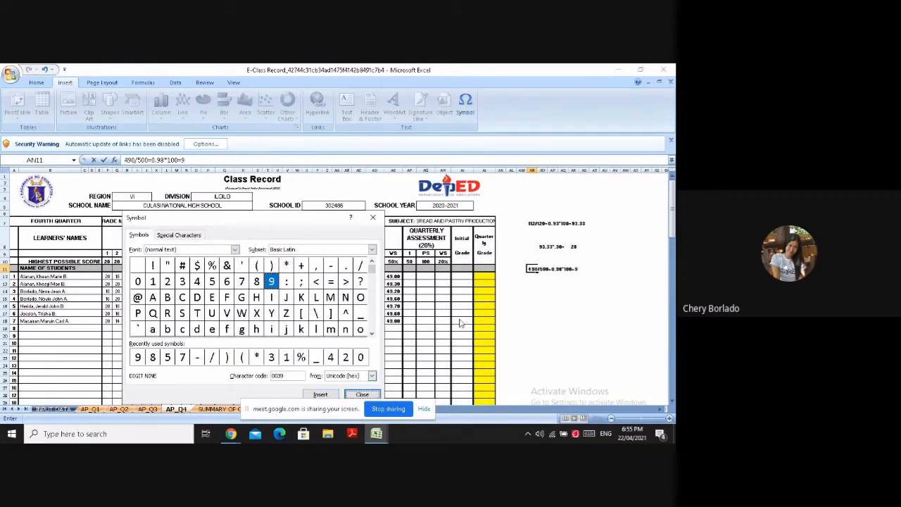
{"action": "left_click", "coordinate": [374, 218]}
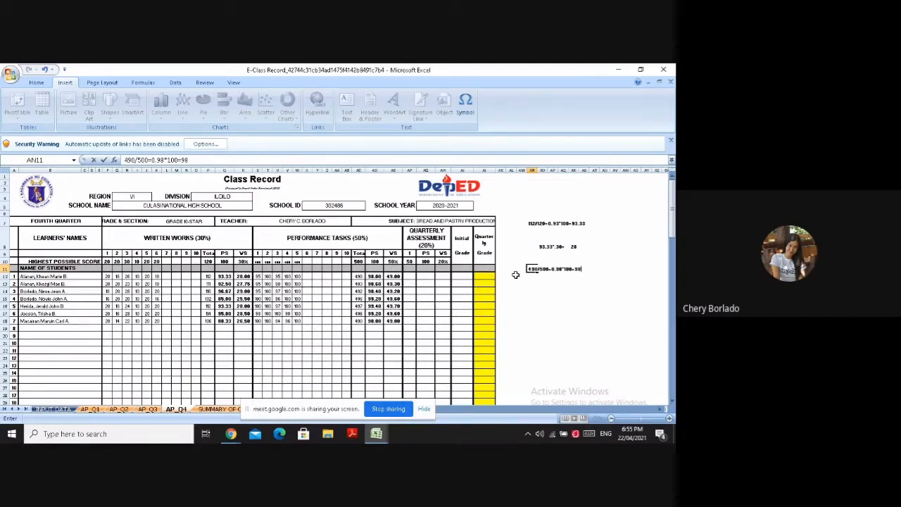
{"action": "left_click", "coordinate": [573, 285]}
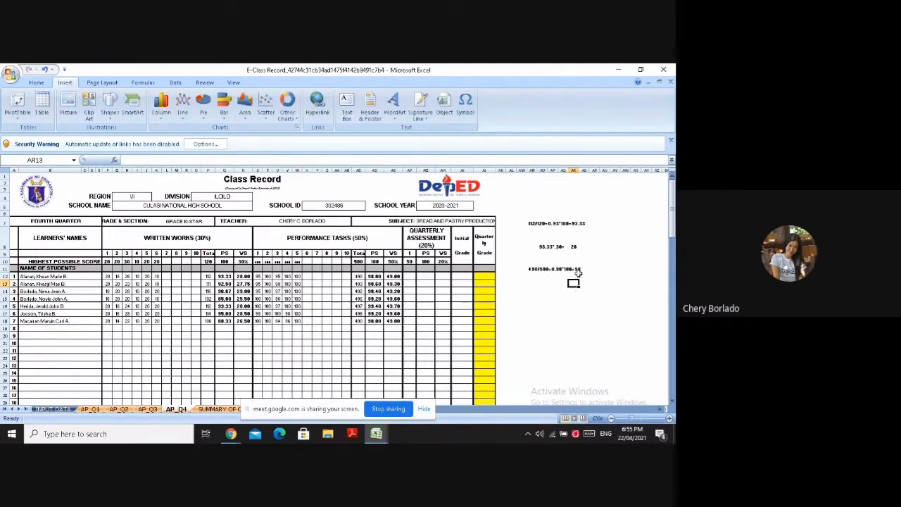
Examine the performance tasks' weighted score header and weight, plus the first learner's weighted and percentage score cells
{"action": "left_click", "coordinate": [575, 269]}
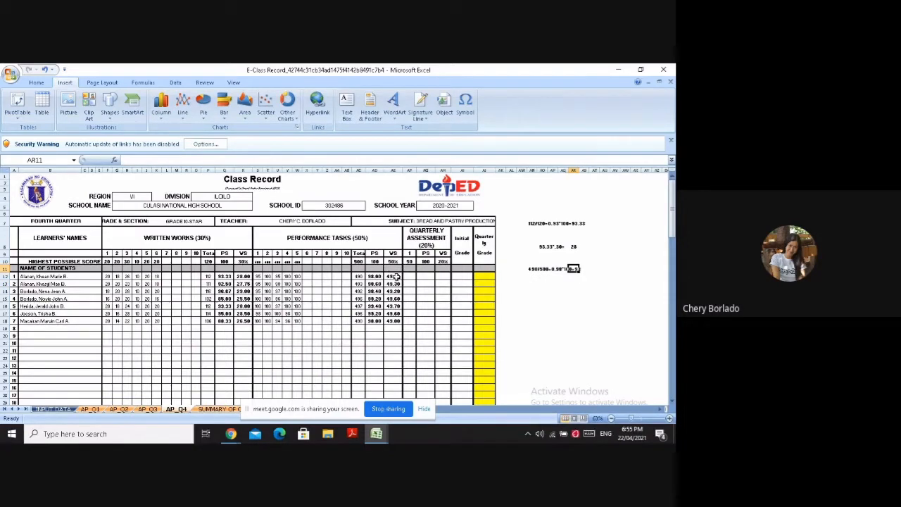
{"action": "left_click", "coordinate": [395, 253]}
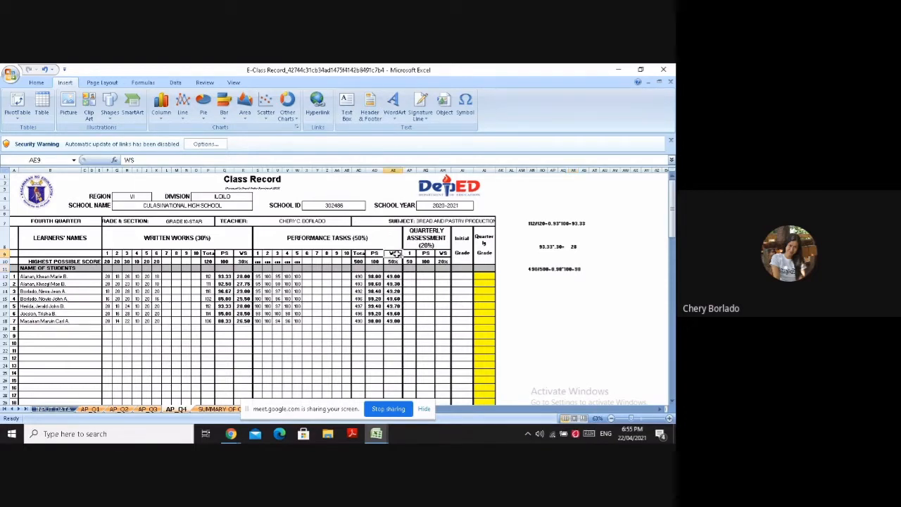
{"action": "left_click", "coordinate": [394, 262]}
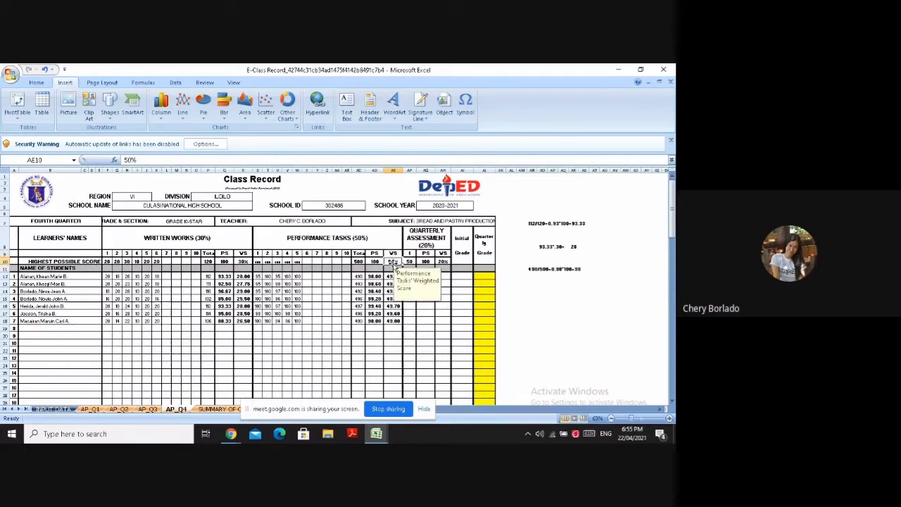
{"action": "left_click", "coordinate": [391, 277]}
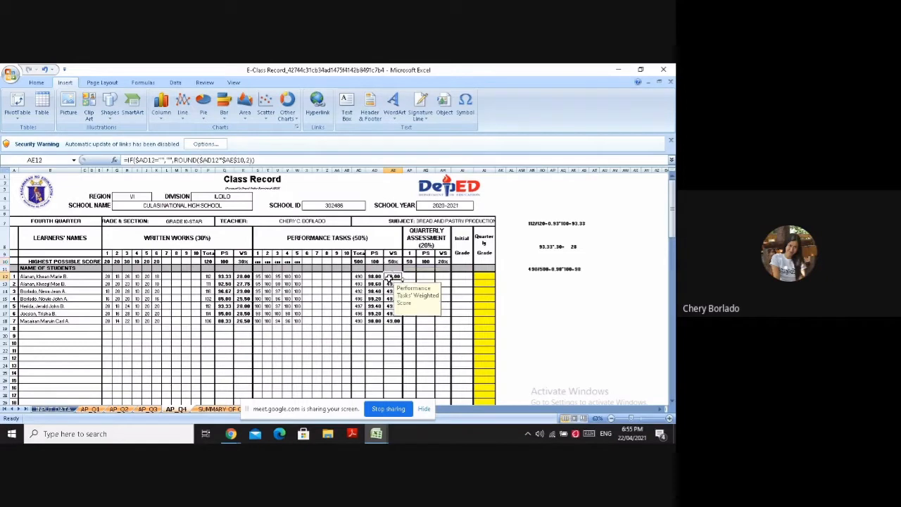
{"action": "left_click", "coordinate": [371, 277]}
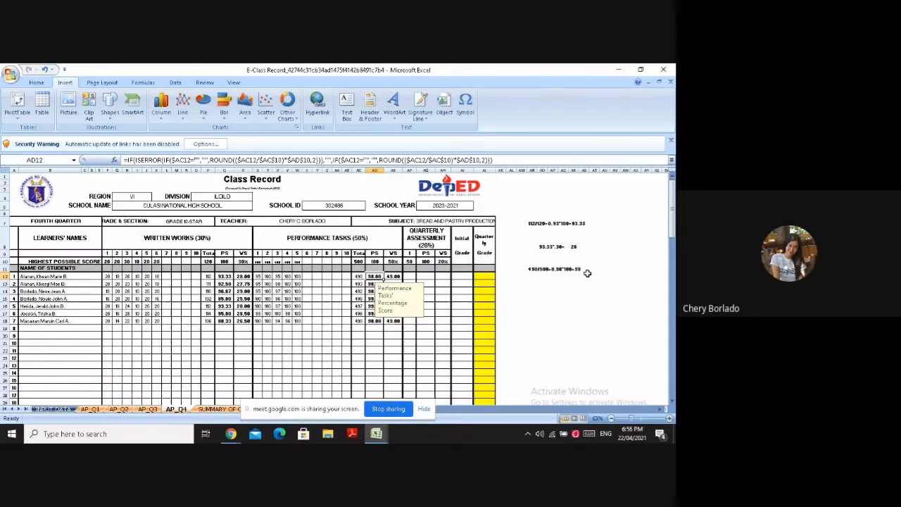
Start the performance tasks' weighted score computation note in AO13 with 98*, inserting the 9 as a symbol
{"action": "left_click", "coordinate": [541, 282]}
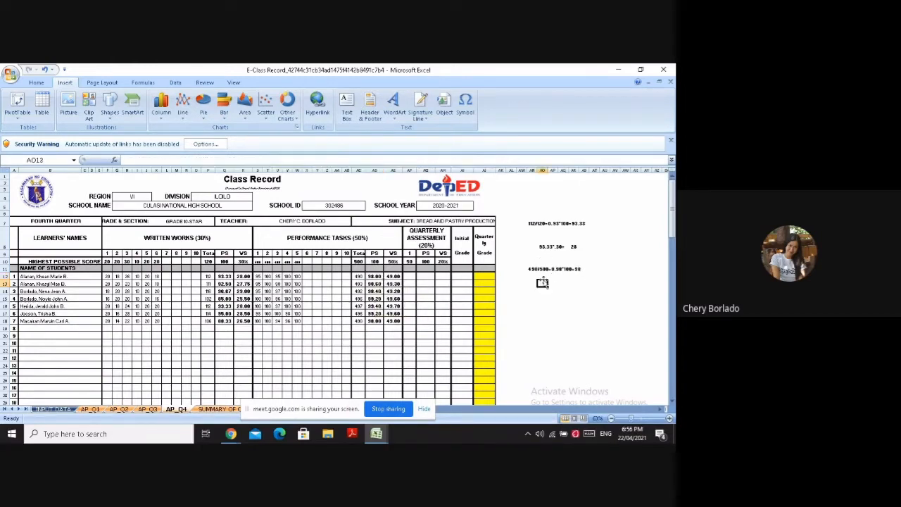
{"action": "type", "text": "8"}
{"action": "key", "text": "BackSpace"}
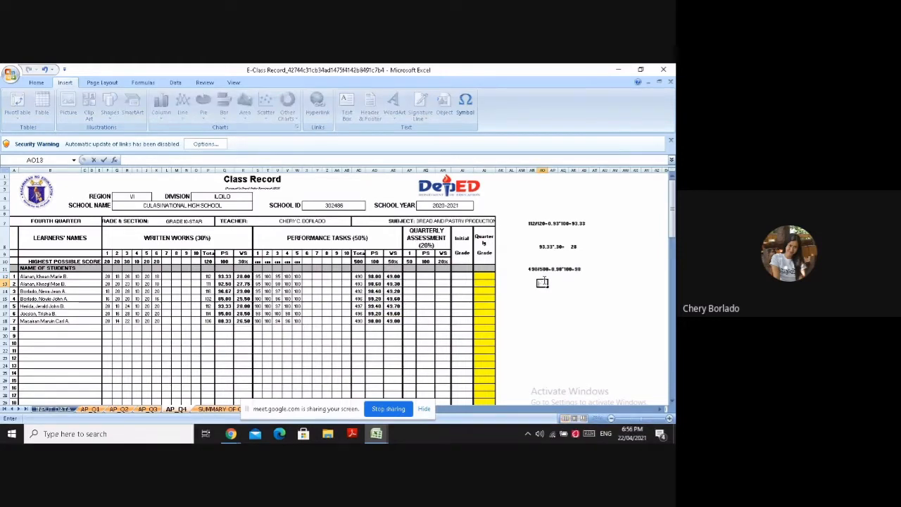
{"action": "left_click", "coordinate": [464, 105]}
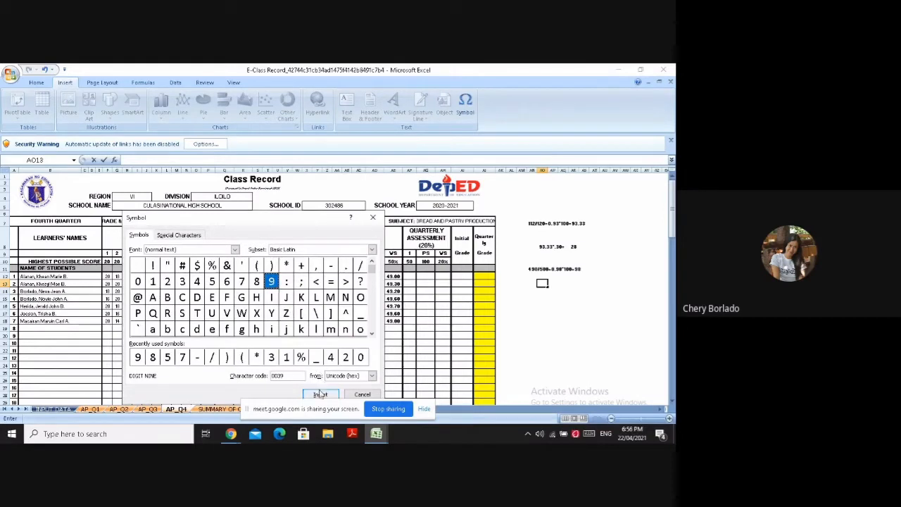
{"action": "left_click", "coordinate": [321, 394]}
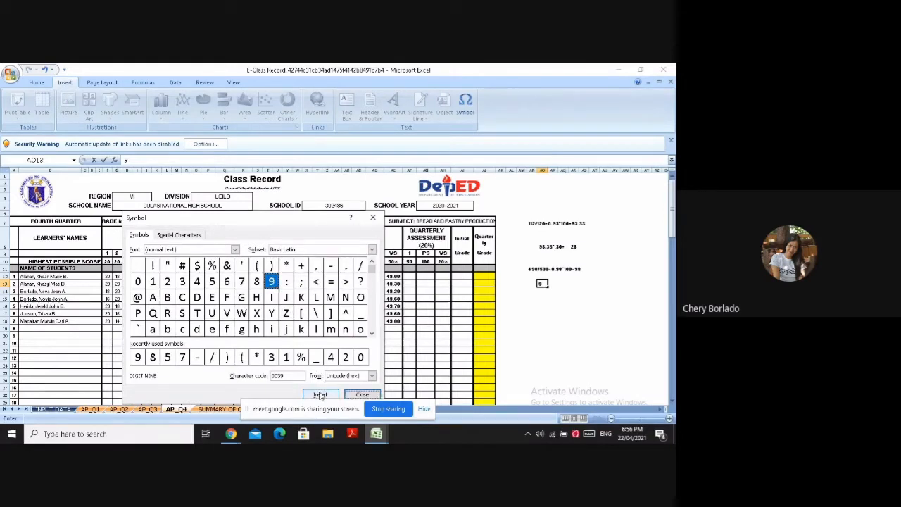
{"action": "left_click", "coordinate": [361, 394]}
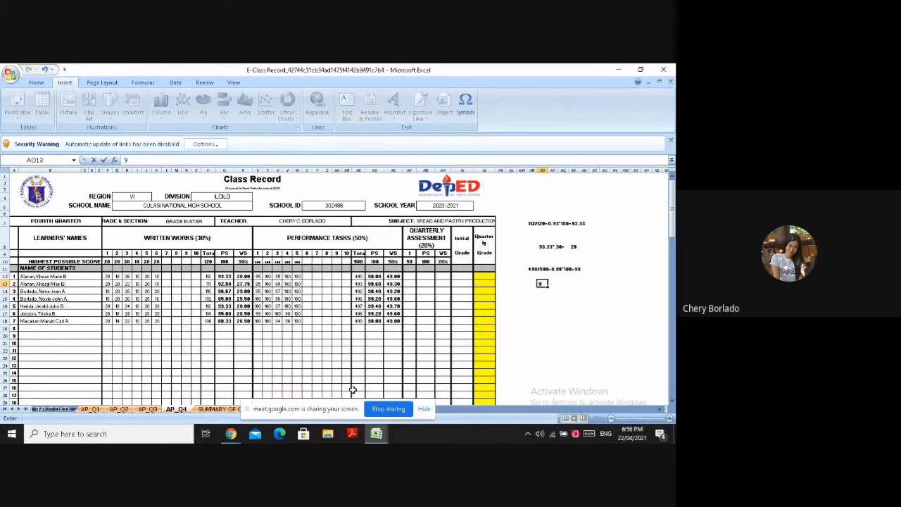
{"action": "type", "text": "8*"}
Continue the note in AO13 with the multiplier .50, inserting the 5 as a symbol
{"action": "left_click", "coordinate": [466, 104]}
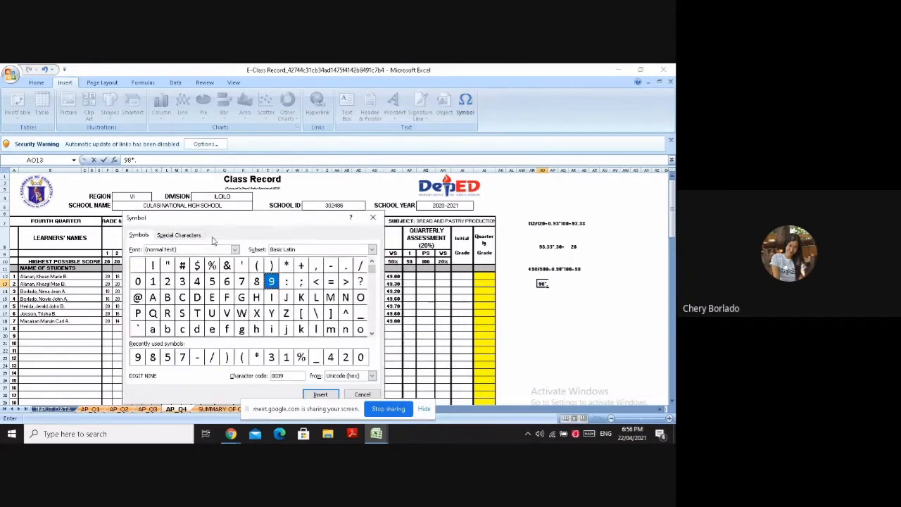
{"action": "left_click", "coordinate": [212, 282]}
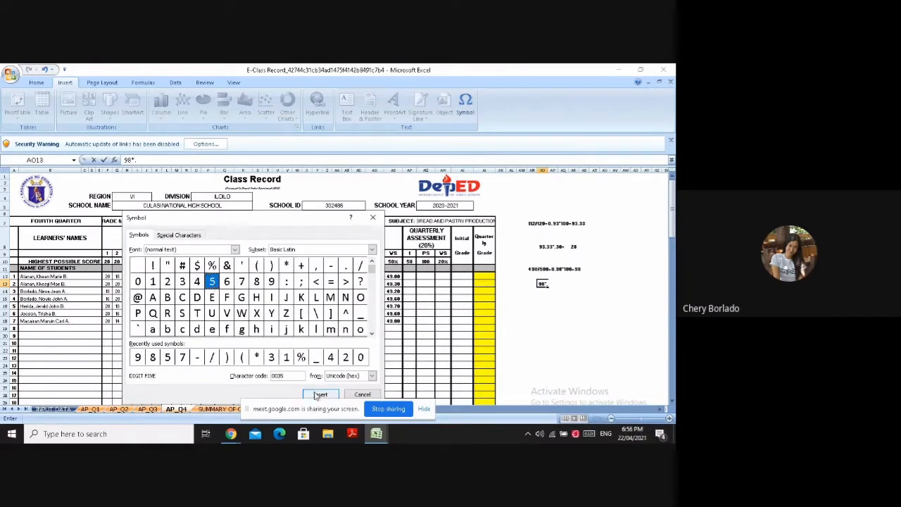
{"action": "left_click", "coordinate": [320, 395]}
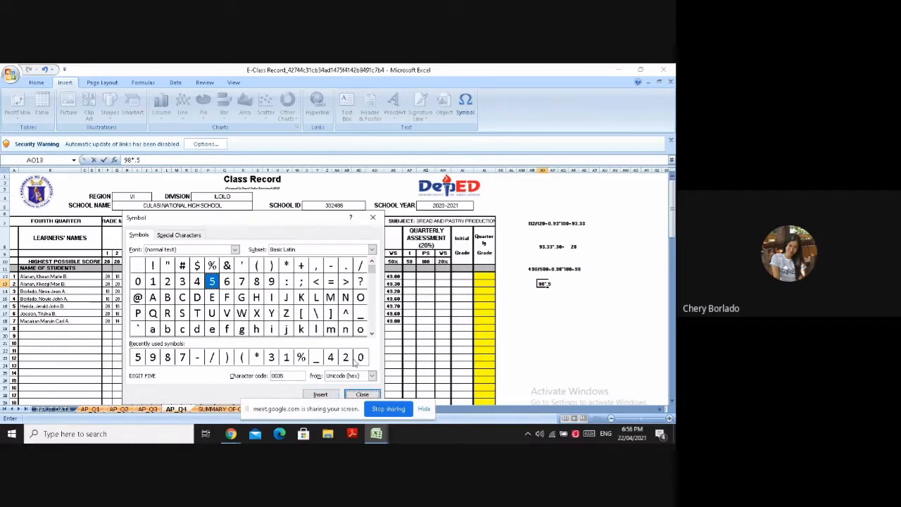
{"action": "left_click", "coordinate": [360, 394]}
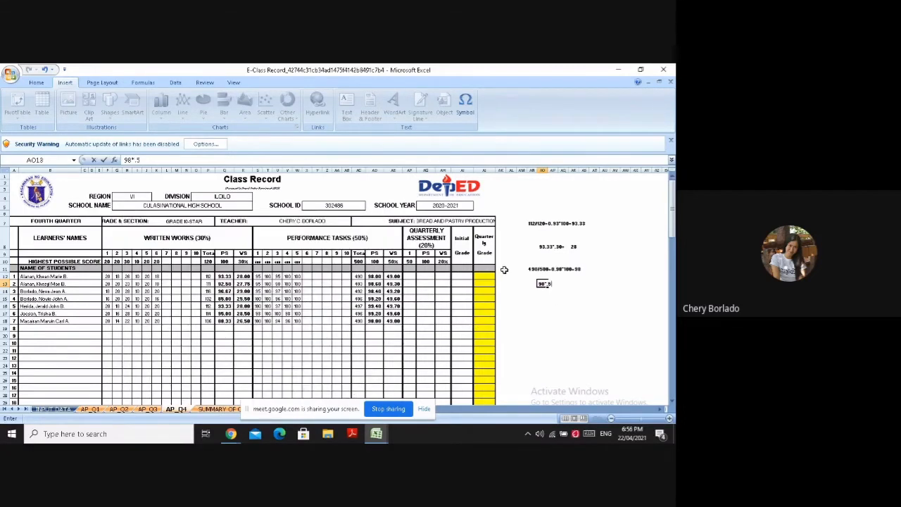
{"action": "type", "text": "0="}
Complete the weighted score note in AO13 with the product =49, inserting the 9 as a symbol
{"action": "type", "text": "4"}
{"action": "left_click", "coordinate": [464, 106]}
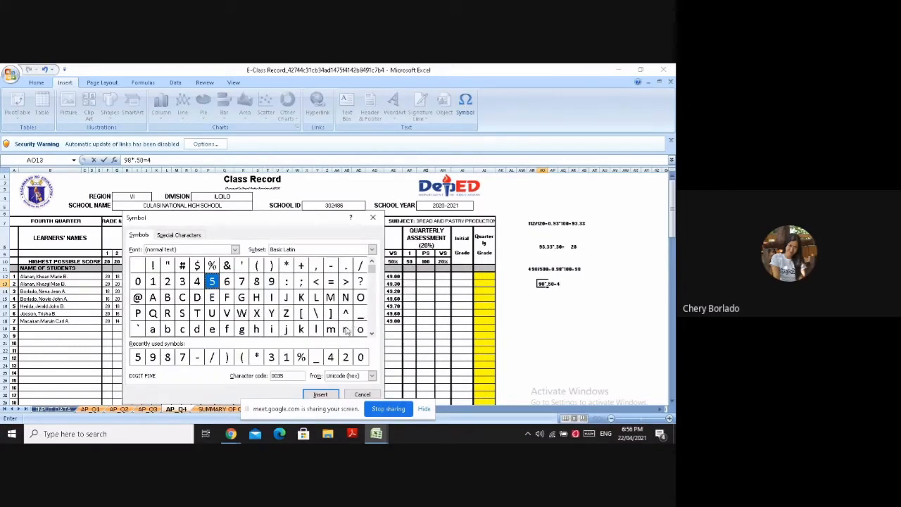
{"action": "left_click", "coordinate": [272, 287]}
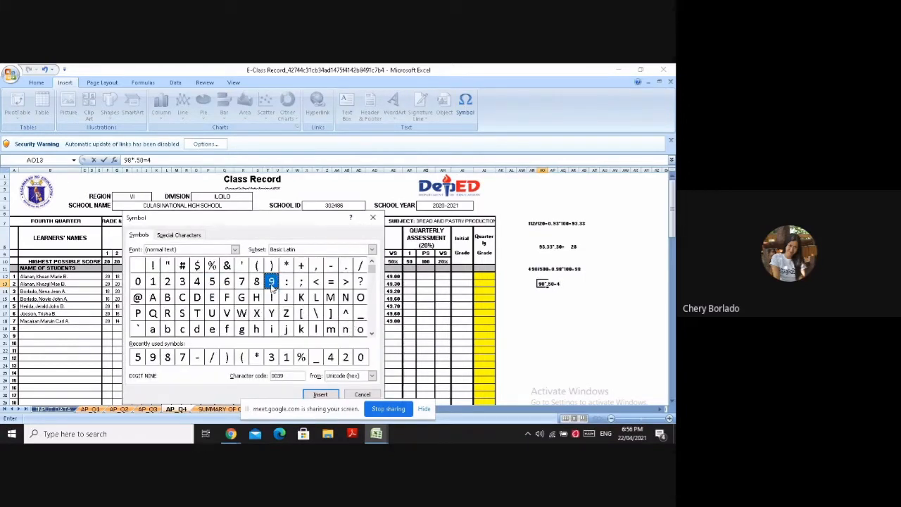
{"action": "left_click", "coordinate": [325, 396]}
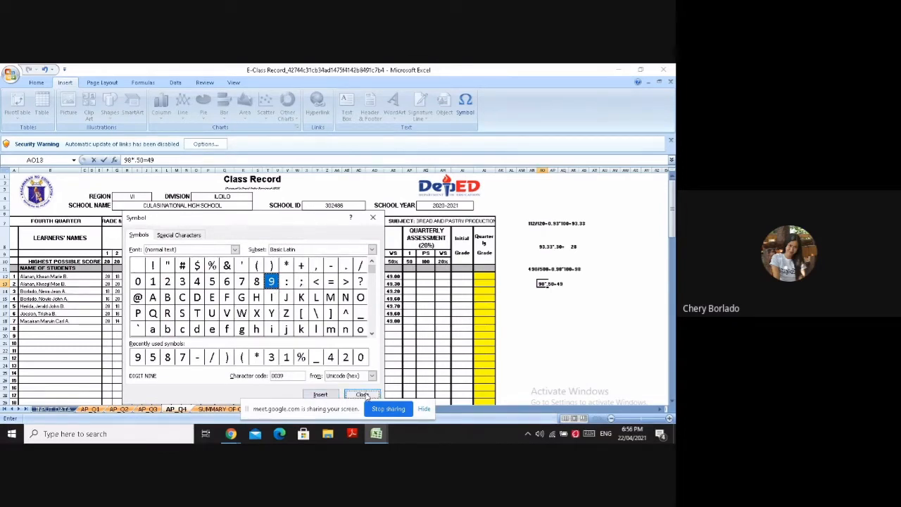
{"action": "left_click", "coordinate": [362, 395]}
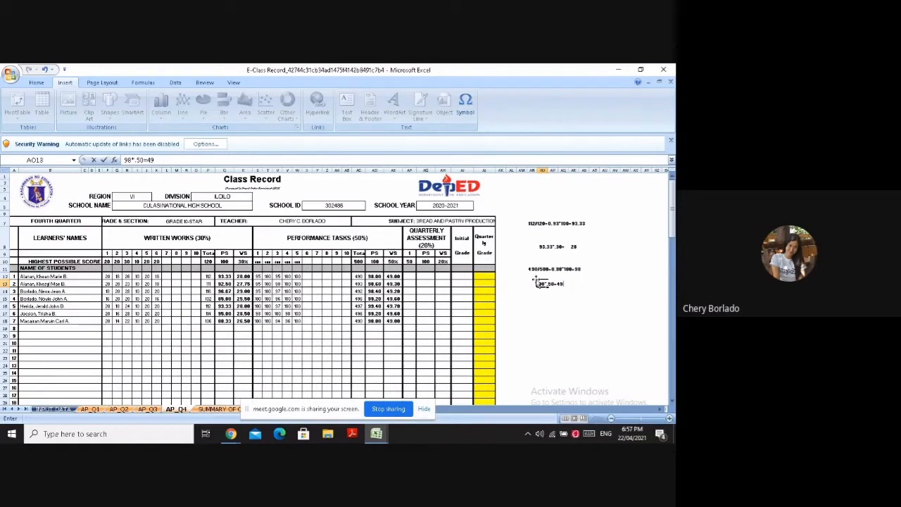
{"action": "left_click", "coordinate": [532, 321]}
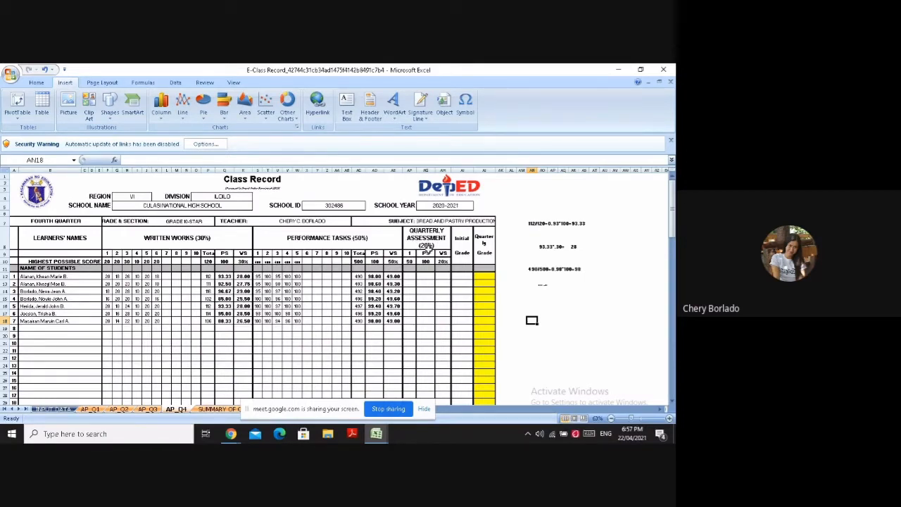
Enter 48 as the first learner's raw score for the quarterly assessment in AF12
{"action": "left_click", "coordinate": [408, 275]}
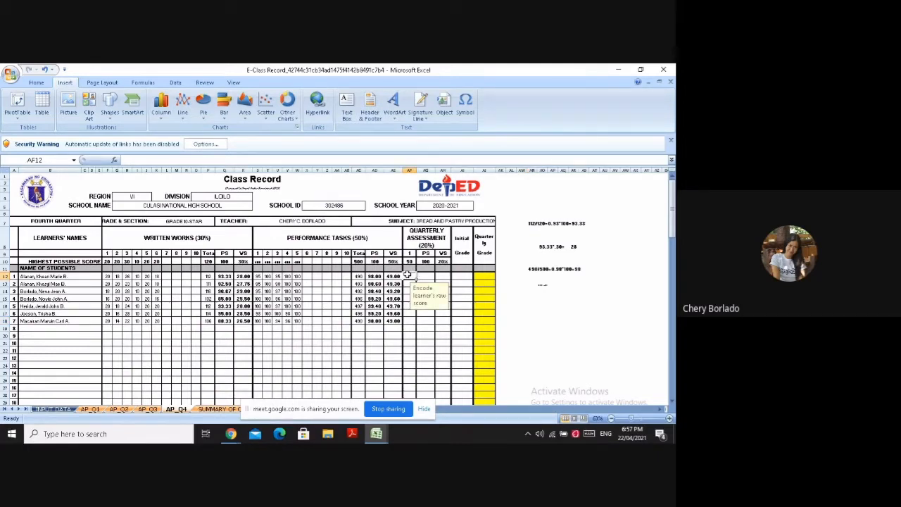
{"action": "type", "text": "48"}
{"action": "left_click", "coordinate": [409, 278]}
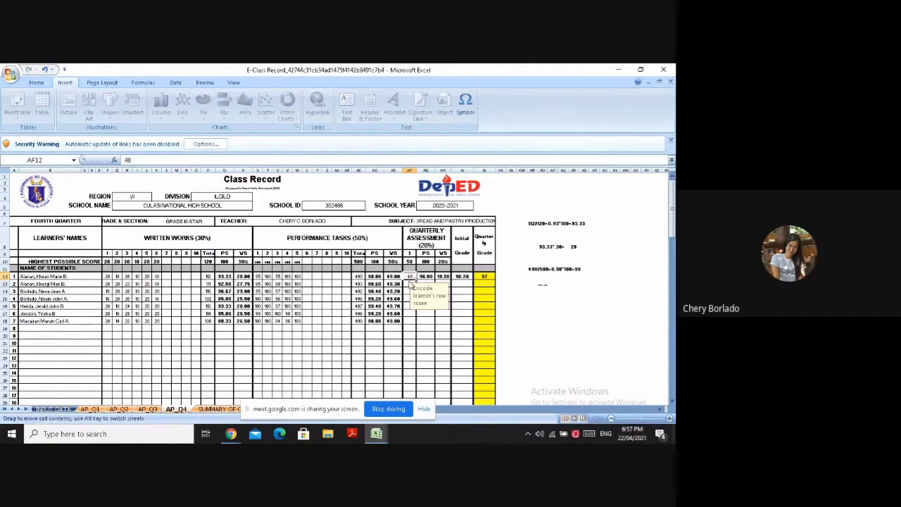
{"action": "left_click", "coordinate": [409, 283]}
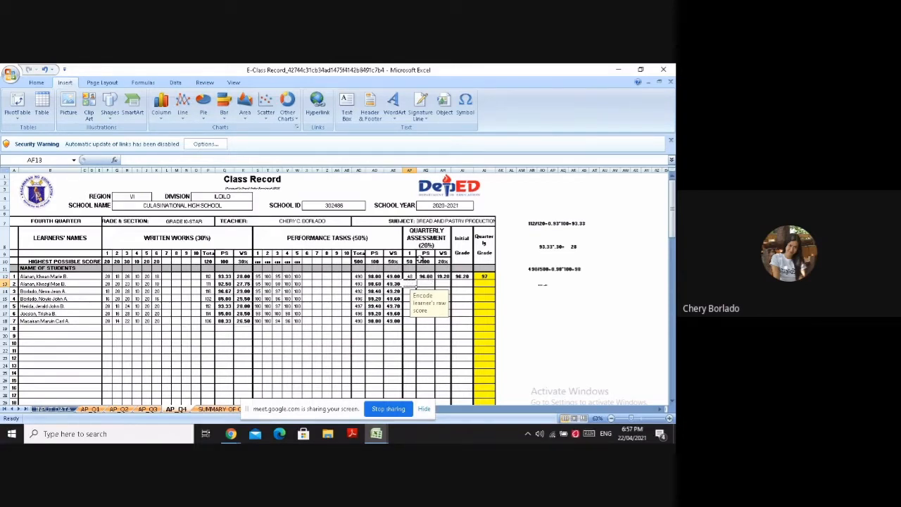
Examine the first learner's quarterly assessment score, the component's weight, the weighted score formula and the quarterly grade header
{"action": "left_click", "coordinate": [410, 276]}
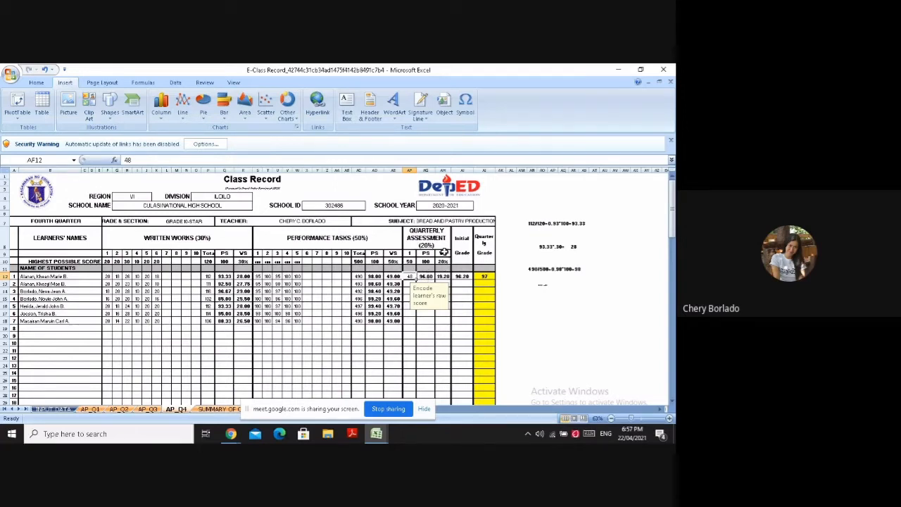
{"action": "left_click", "coordinate": [442, 261]}
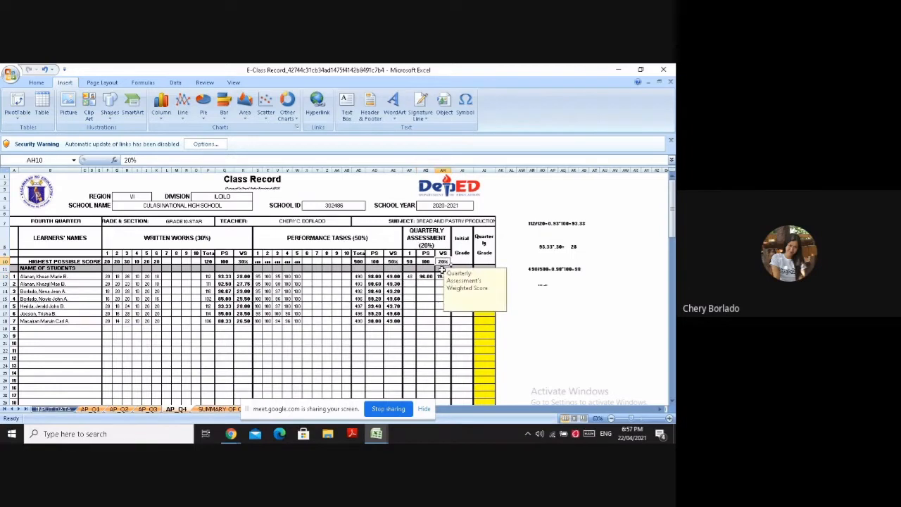
{"action": "left_click", "coordinate": [440, 276]}
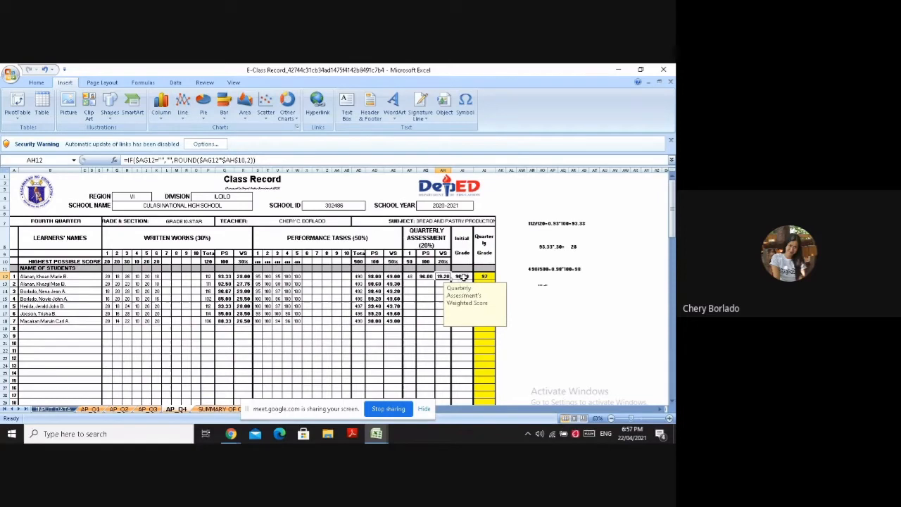
{"action": "left_click", "coordinate": [482, 255]}
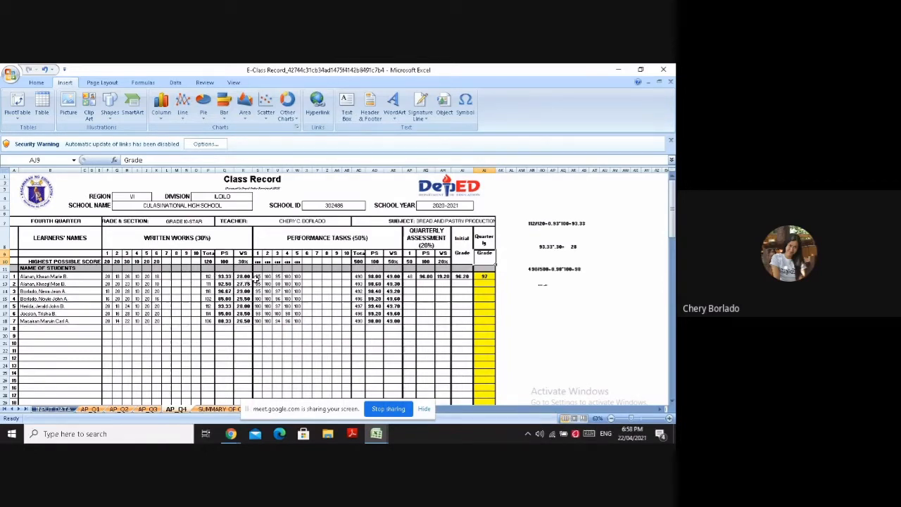
Start an initial grade computation note in AN15 with 28+49, inserting the second number's 9 as a symbol
{"action": "left_click", "coordinate": [530, 299]}
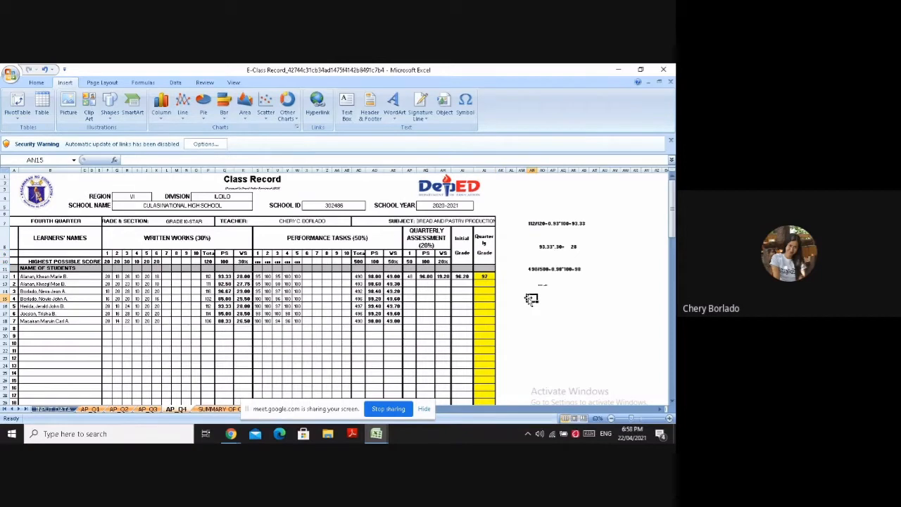
{"action": "type", "text": "28+"}
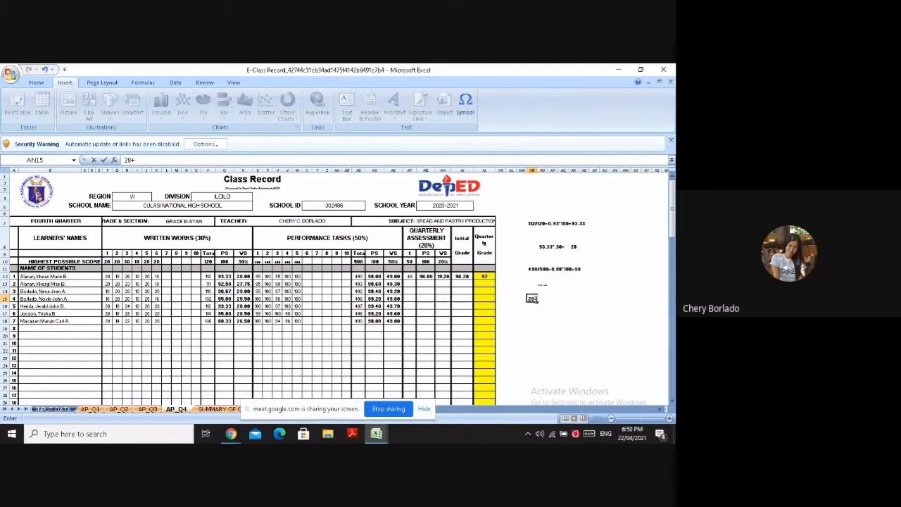
{"action": "type", "text": "4"}
{"action": "left_click", "coordinate": [466, 105]}
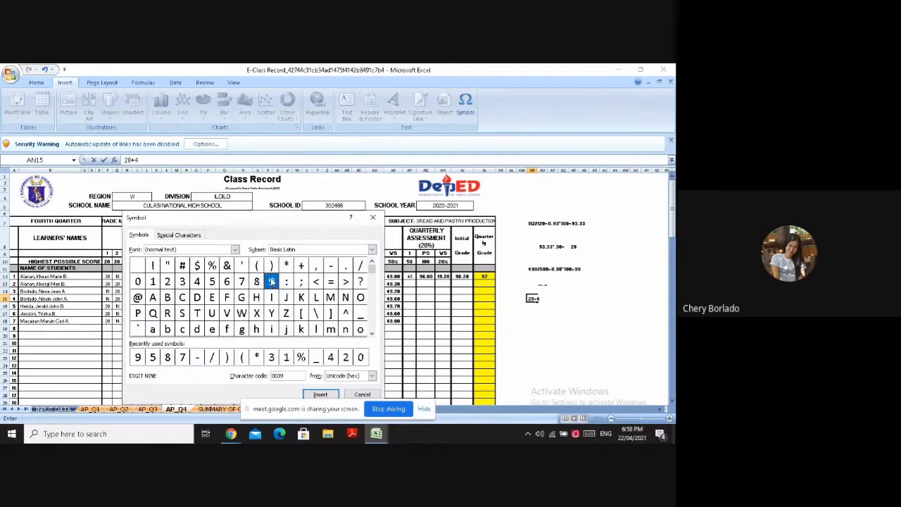
{"action": "left_click", "coordinate": [320, 395]}
{"action": "left_click", "coordinate": [362, 395]}
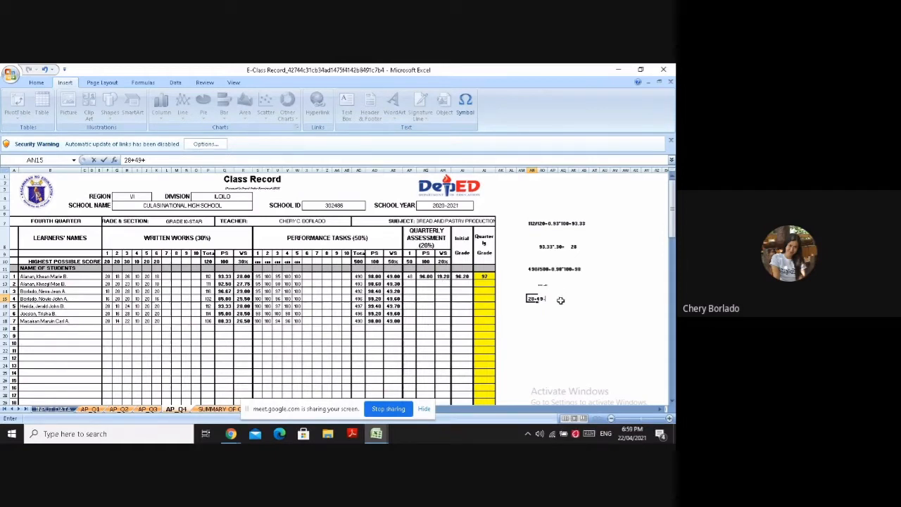
{"action": "type", "text": "111"}
Extend the note in AN15 with +19, inserting the 9 as a symbol
{"action": "key", "text": "BackSpace"}
{"action": "left_click", "coordinate": [346, 160]}
{"action": "type", "text": "1"}
{"action": "left_click", "coordinate": [464, 106]}
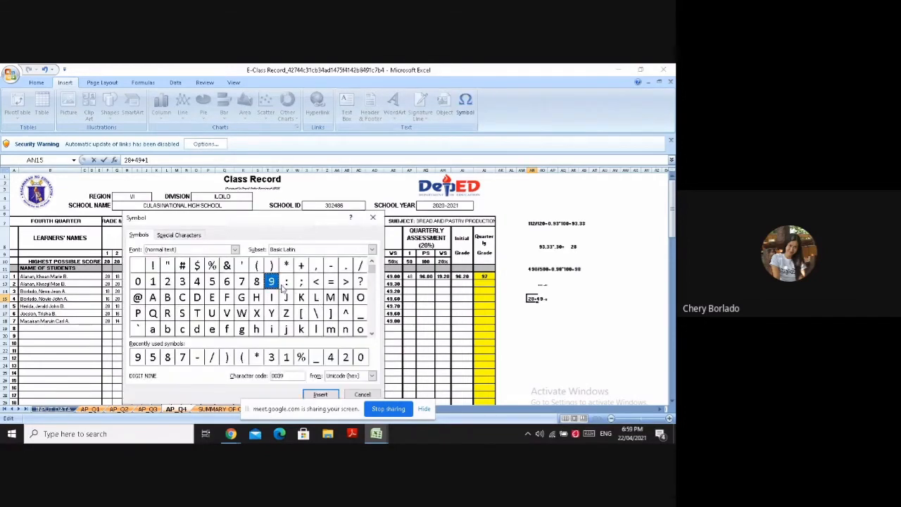
{"action": "left_click", "coordinate": [320, 395]}
{"action": "left_click", "coordinate": [362, 394]}
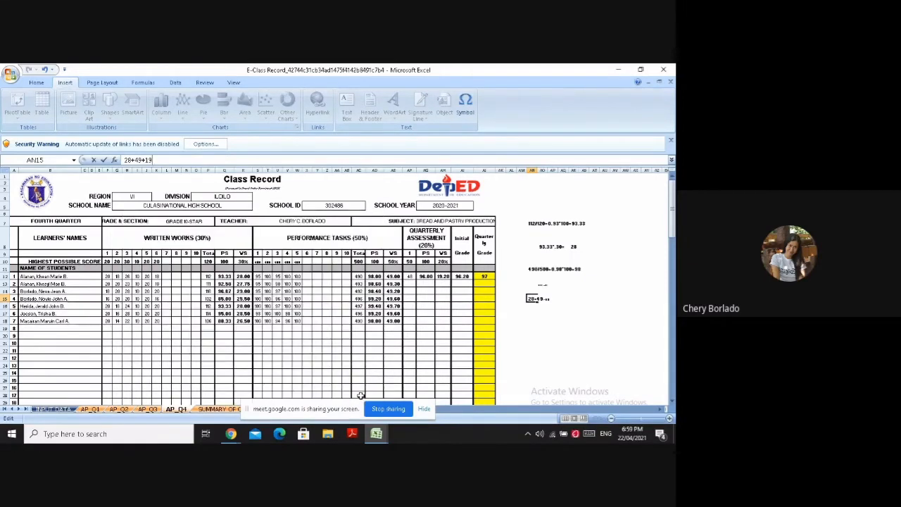
Enter .20 in the performance tasks' total cell AC28 and clear the computation note in AN15
{"action": "left_click", "coordinate": [360, 395]}
{"action": "type", "text": ".20"}
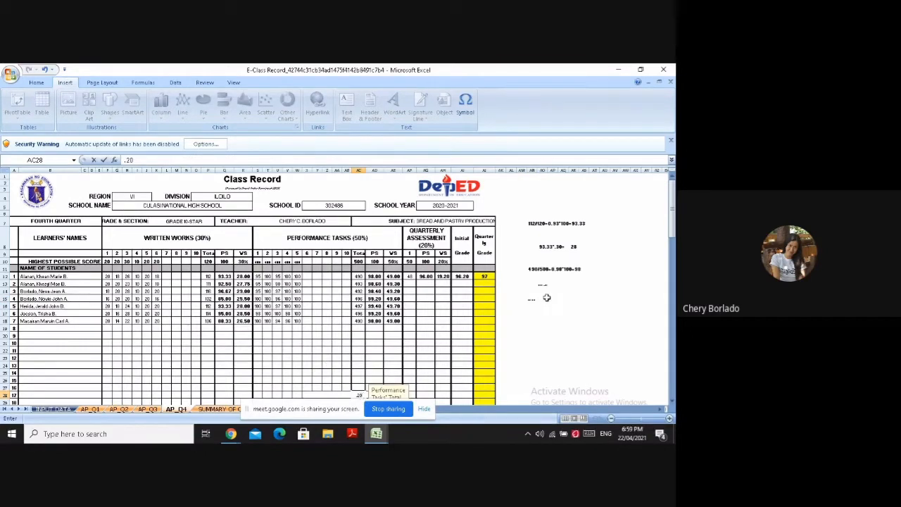
{"action": "left_click", "coordinate": [540, 297]}
{"action": "left_click", "coordinate": [531, 298]}
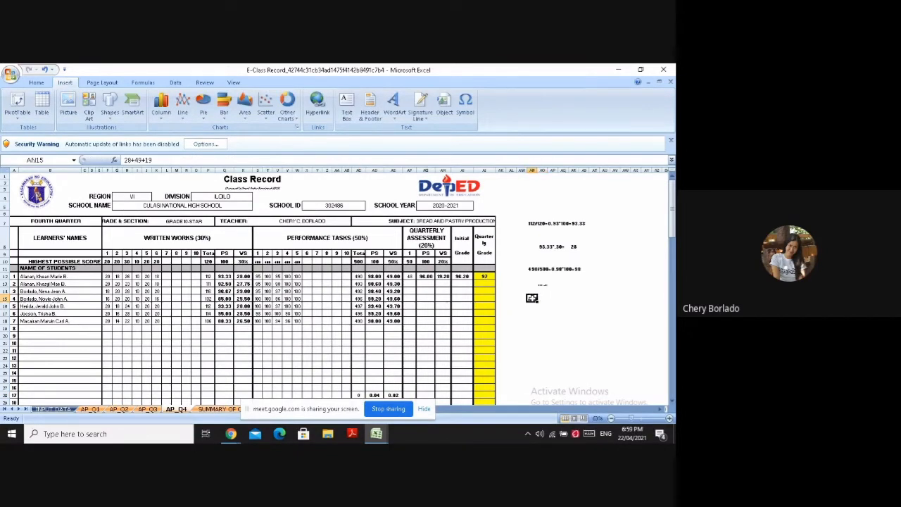
Replace the note in AO13 with 28+49, inserting the 9 as a symbol
{"action": "left_click", "coordinate": [542, 283]}
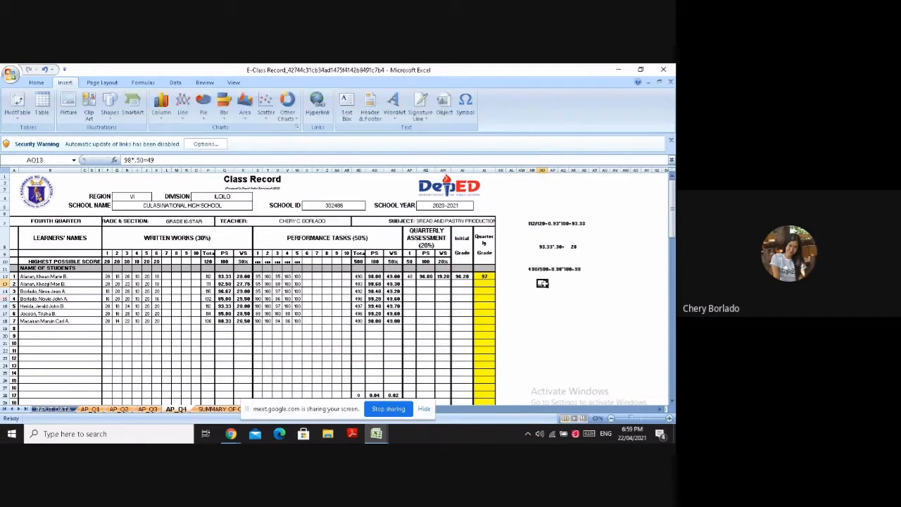
{"action": "key", "text": "BackSpace"}
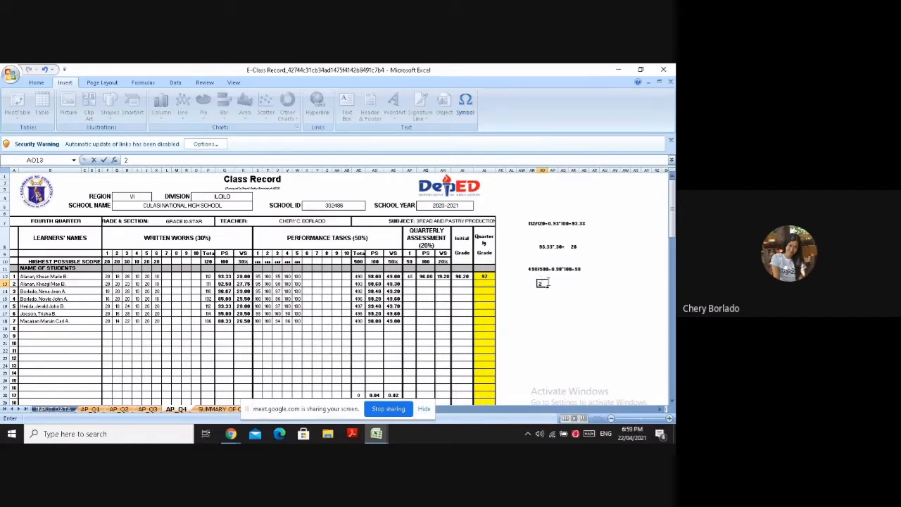
{"action": "type", "text": "8+"}
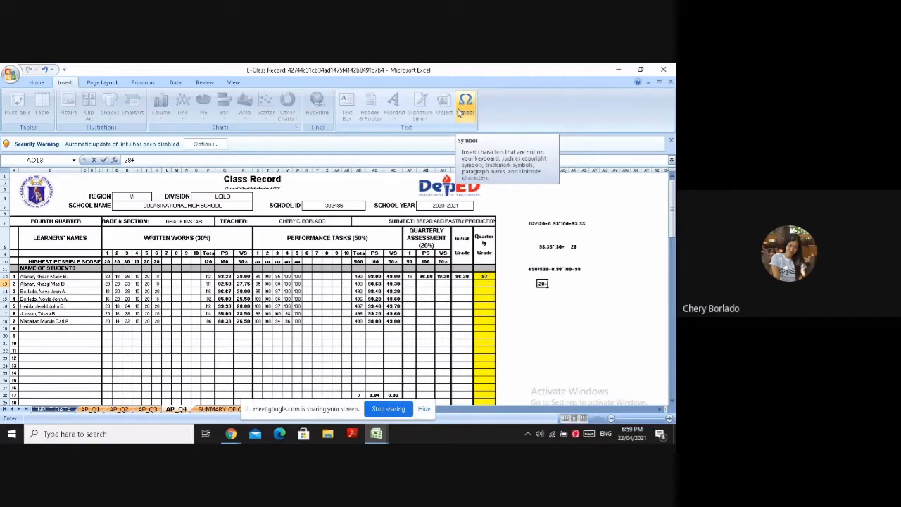
{"action": "type", "text": "4"}
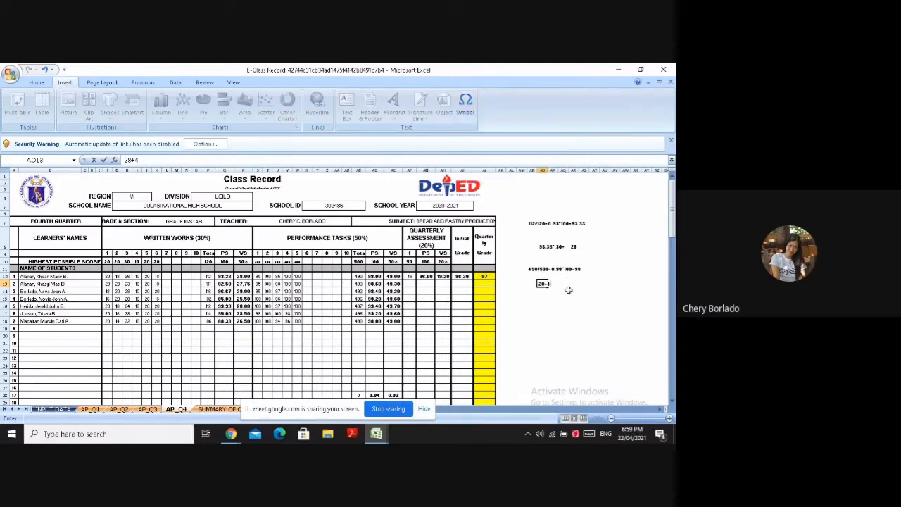
{"action": "left_click", "coordinate": [470, 107]}
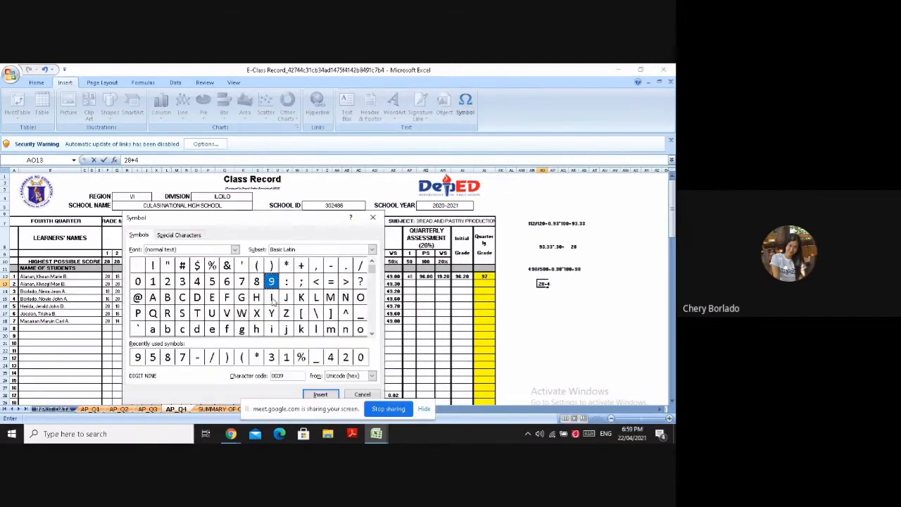
{"action": "left_click", "coordinate": [321, 394]}
{"action": "left_click", "coordinate": [362, 395]}
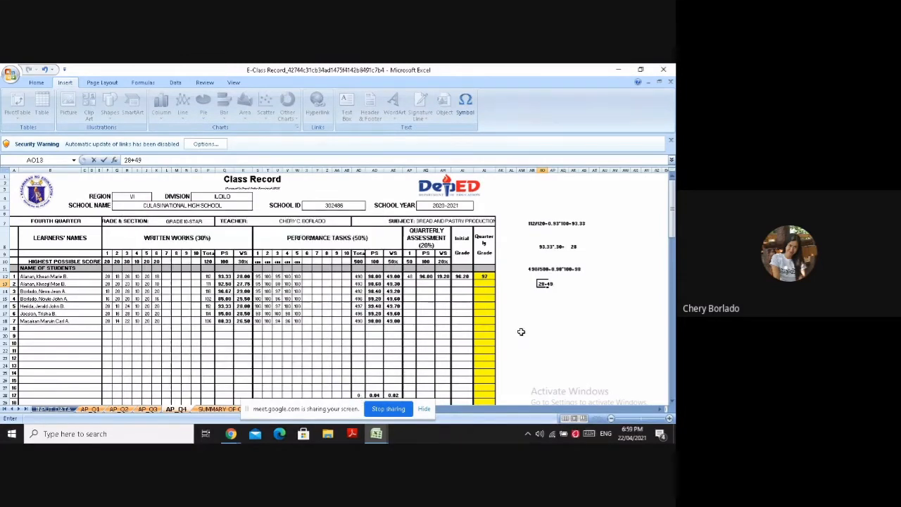
Extend the computation note in AO13 with +19.20=, inserting the 9 as a symbol
{"action": "type", "text": "+1"}
{"action": "left_click", "coordinate": [464, 106]}
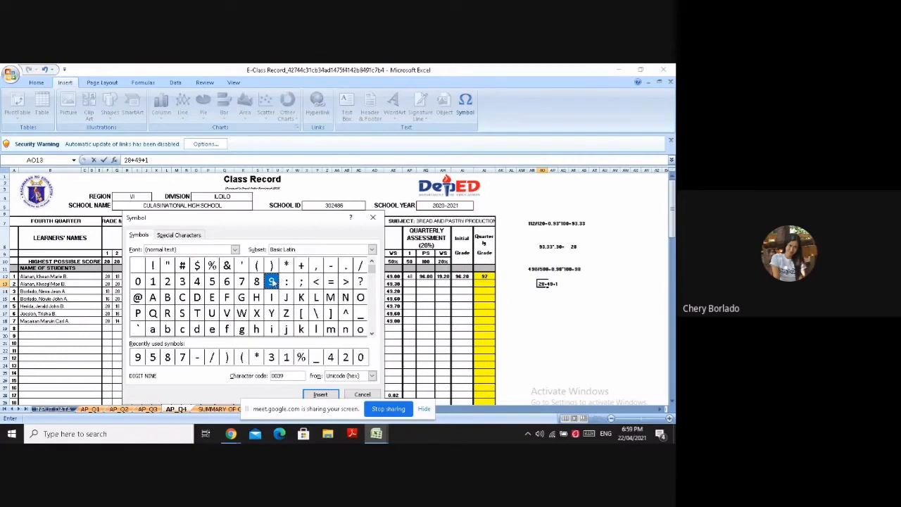
{"action": "left_click", "coordinate": [320, 394]}
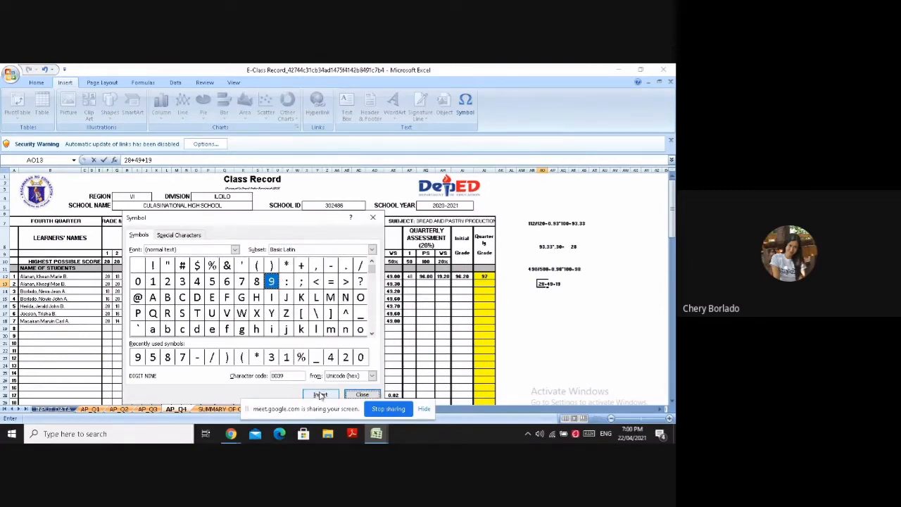
{"action": "left_click", "coordinate": [371, 394]}
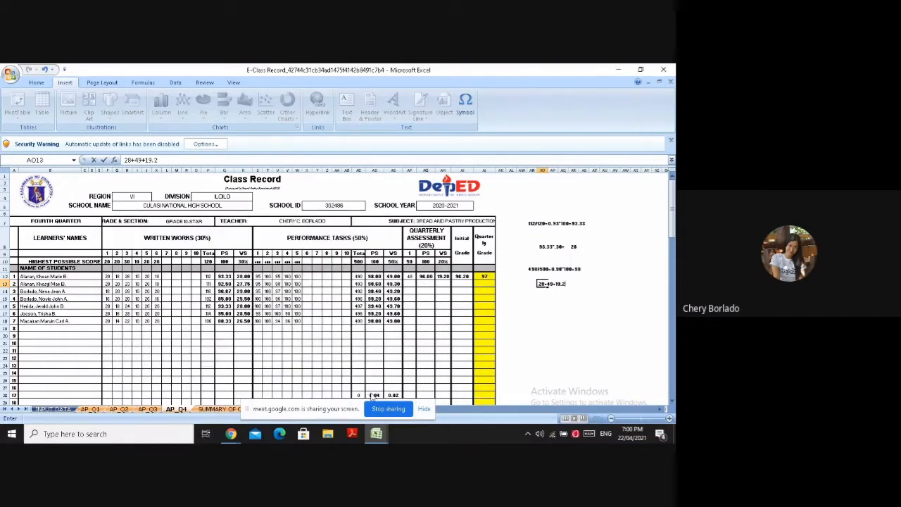
{"action": "type", "text": ".20+"}
{"action": "key", "text": "BackSpace"}
{"action": "type", "text": "="}
Enter quarterly assessment scores 46, 44 and 46 for learners 2 to 4 in AF13 to AF15
{"action": "left_click", "coordinate": [409, 283]}
{"action": "type", "text": "4"}
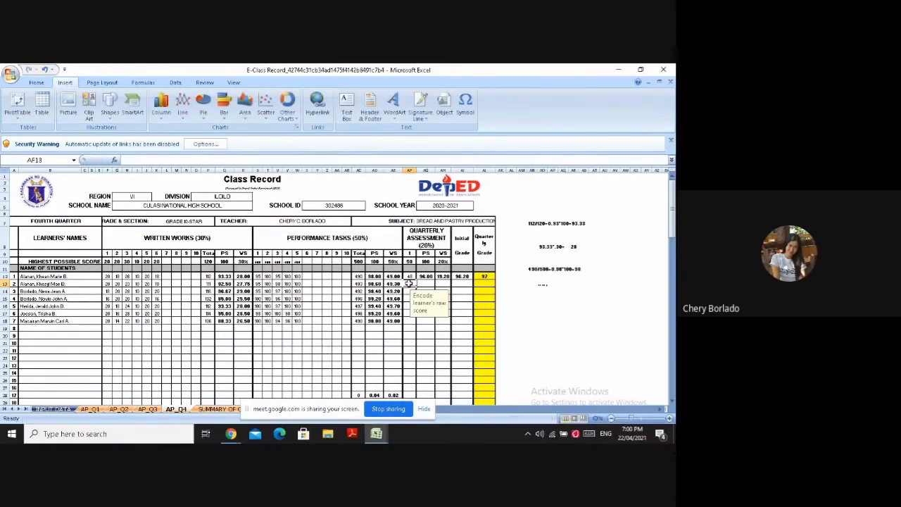
{"action": "type", "text": "6"}
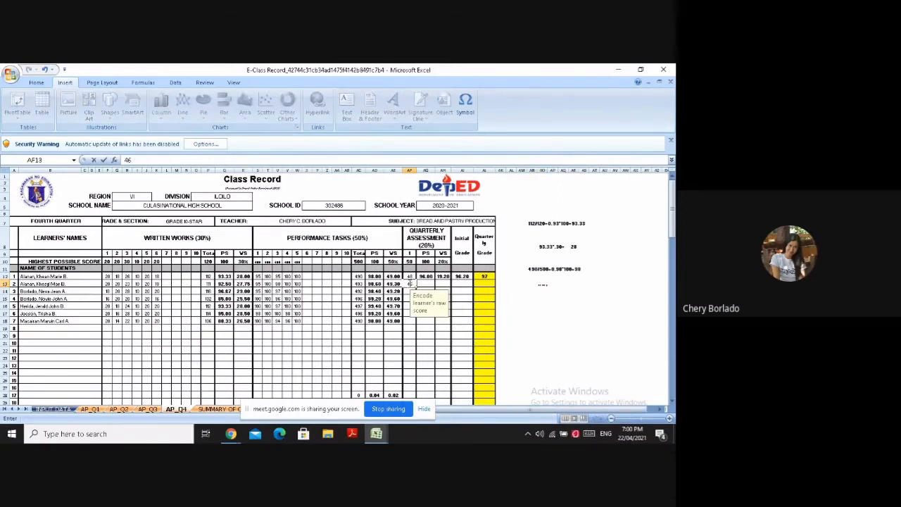
{"action": "key", "text": "Return"}
{"action": "type", "text": "44"}
{"action": "key", "text": "Return"}
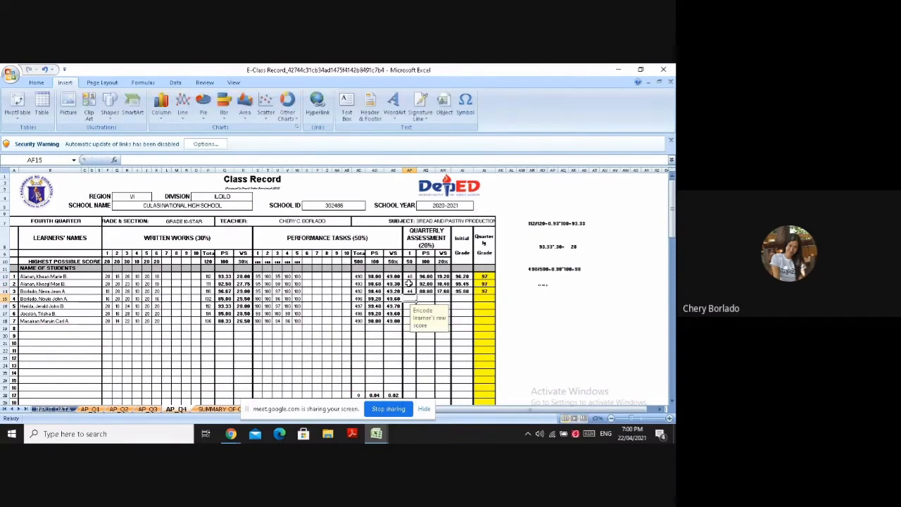
{"action": "type", "text": "46"}
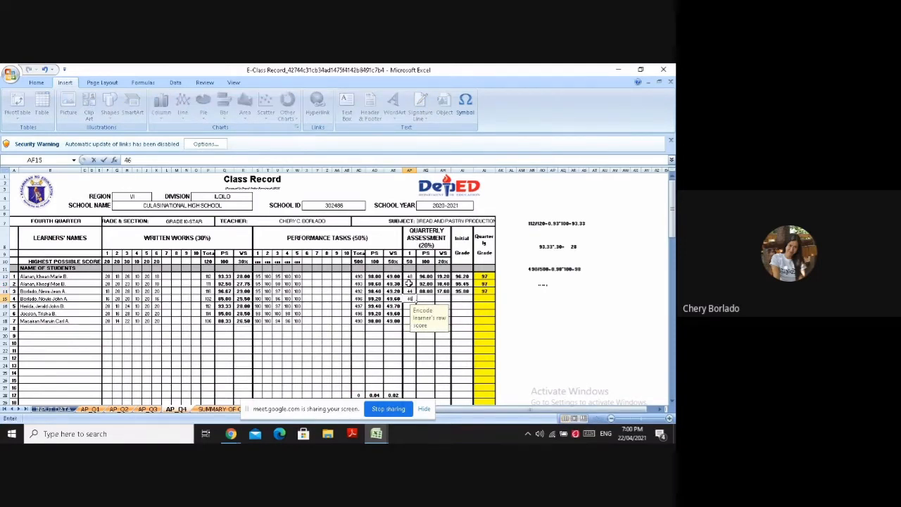
{"action": "key", "text": "Return"}
Enter quarterly assessment scores 48, 43 and 48 for learners 5 to 7 in AF16 to AF18
{"action": "type", "text": "48"}
{"action": "key", "text": "Return"}
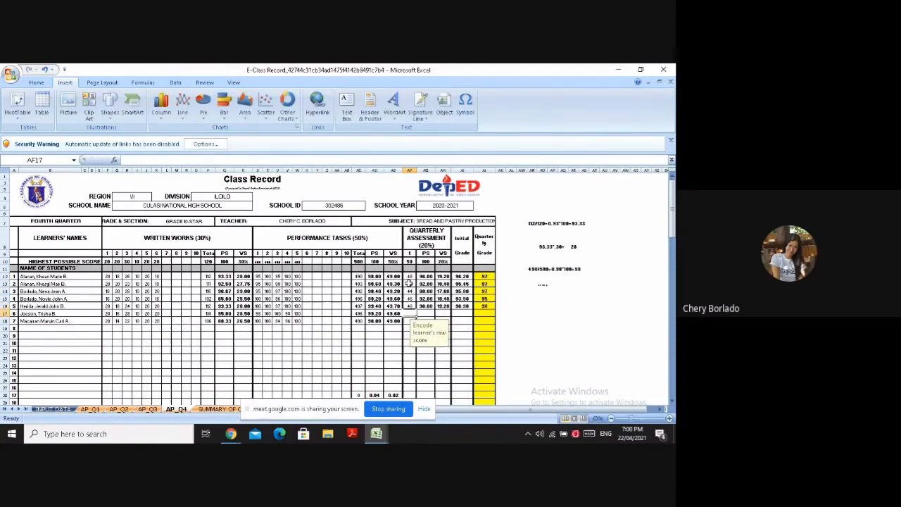
{"action": "type", "text": "43"}
{"action": "key", "text": "Return"}
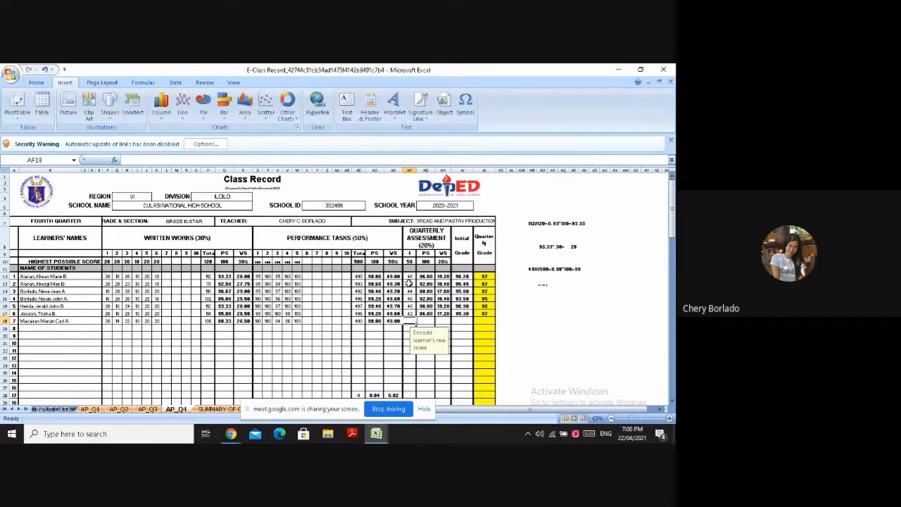
{"action": "type", "text": "4"}
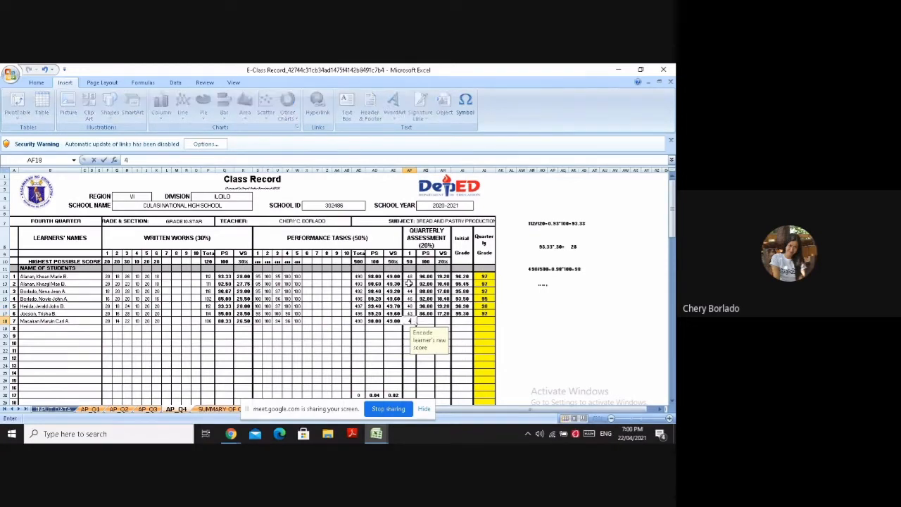
{"action": "type", "text": "8"}
{"action": "left_click", "coordinate": [464, 336]}
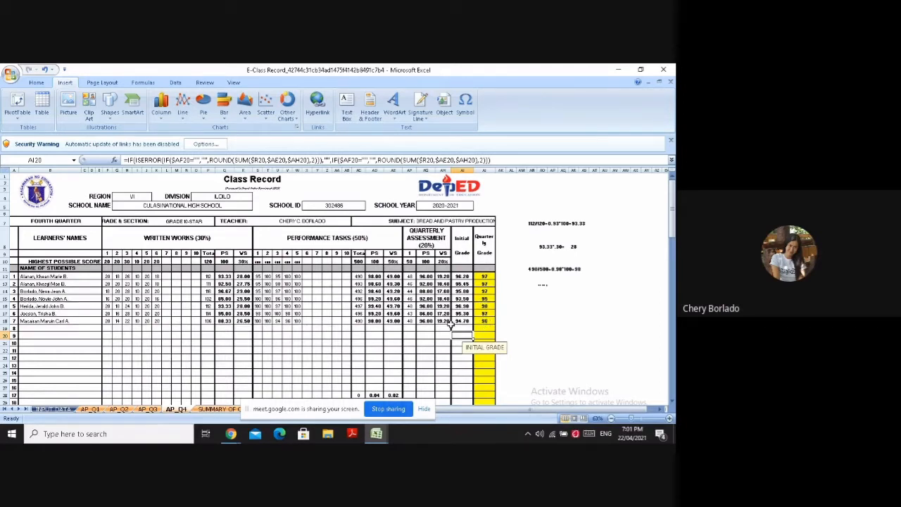
{"action": "left_click", "coordinate": [519, 322]}
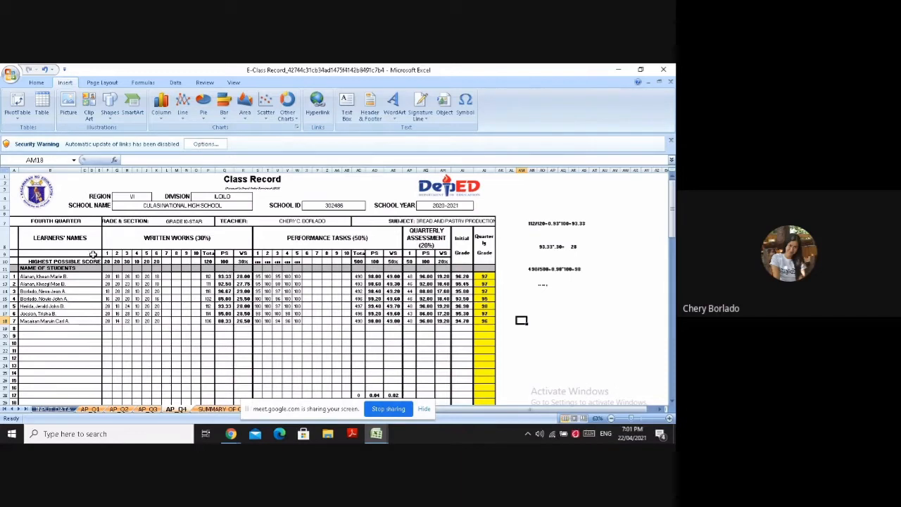
Change learner 1's second written work score in G12 to 20
{"action": "left_click", "coordinate": [108, 276]}
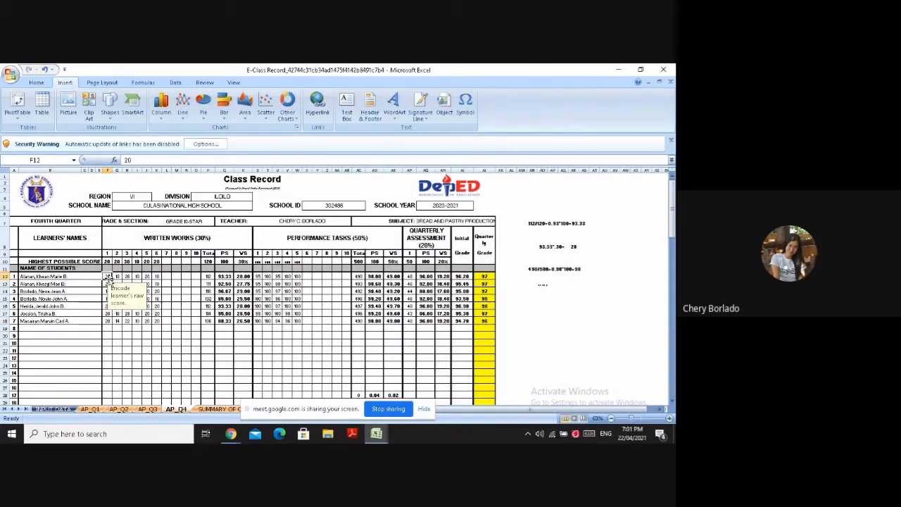
{"action": "left_click", "coordinate": [116, 276]}
{"action": "key", "text": "BackSpace"}
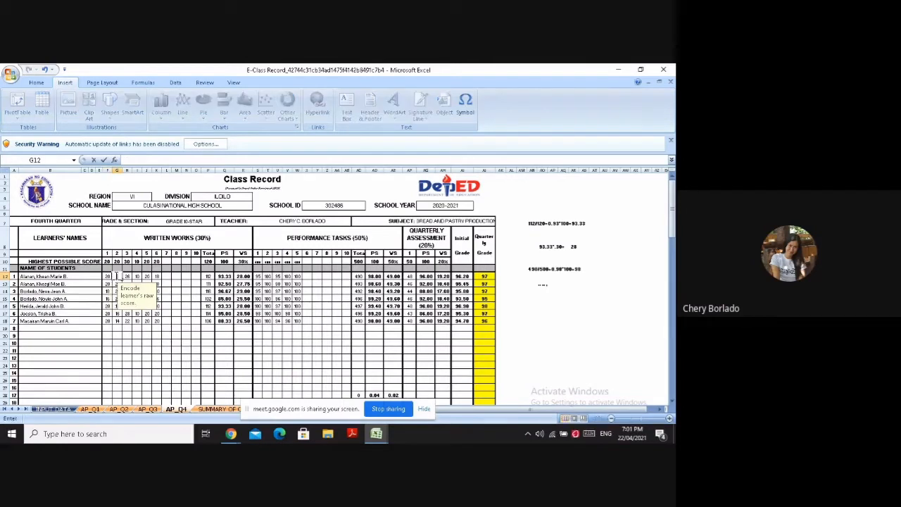
{"action": "left_click", "coordinate": [177, 291]}
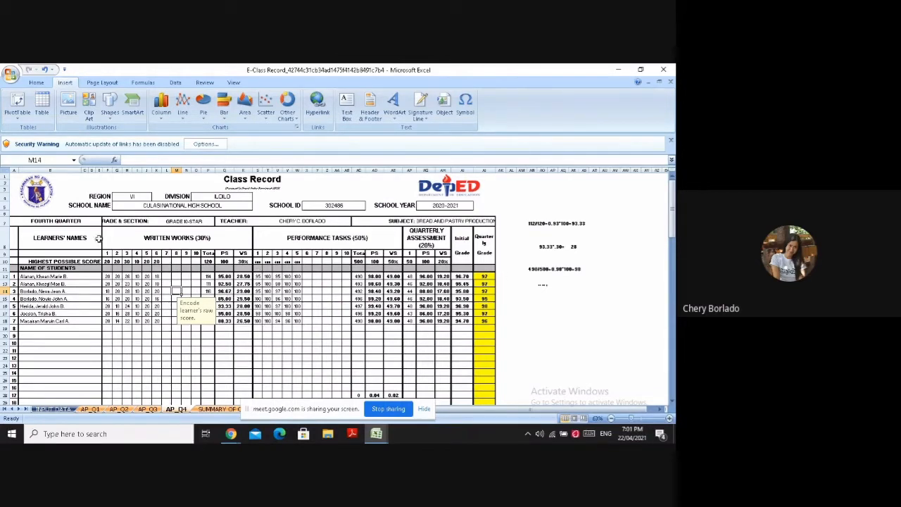
Set learner 1's second written work score in G12 back to 18
{"action": "left_click", "coordinate": [116, 277]}
{"action": "type", "text": "18"}
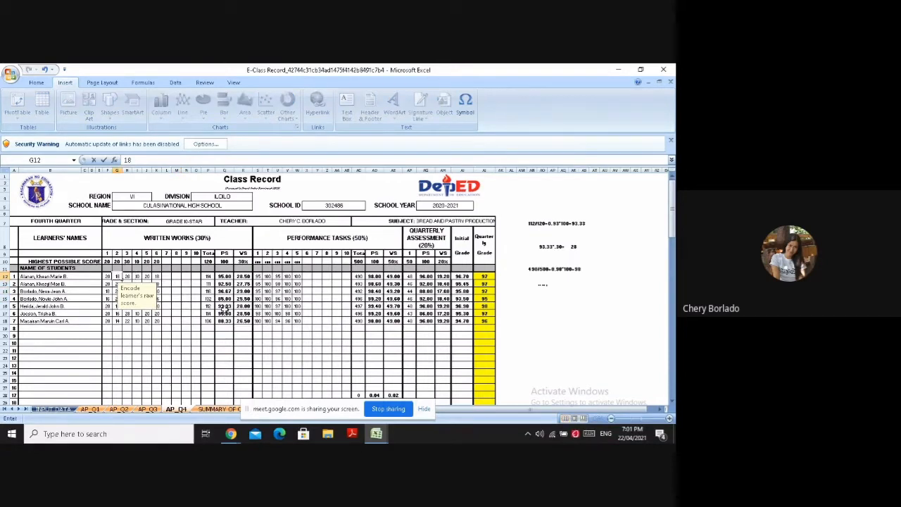
{"action": "left_click", "coordinate": [169, 342]}
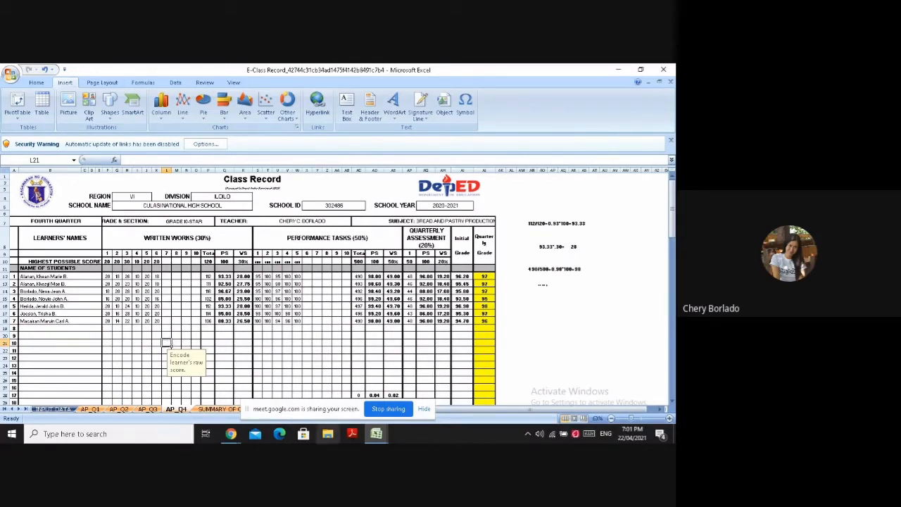
Switch to the Google Meet call window and stop sharing the screen
{"action": "mouse_move", "coordinate": [240, 437]}
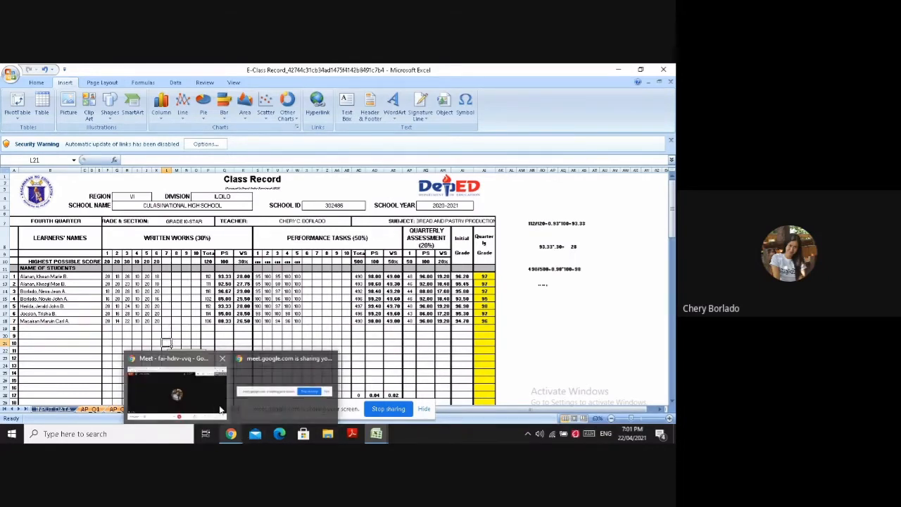
{"action": "left_click", "coordinate": [176, 388]}
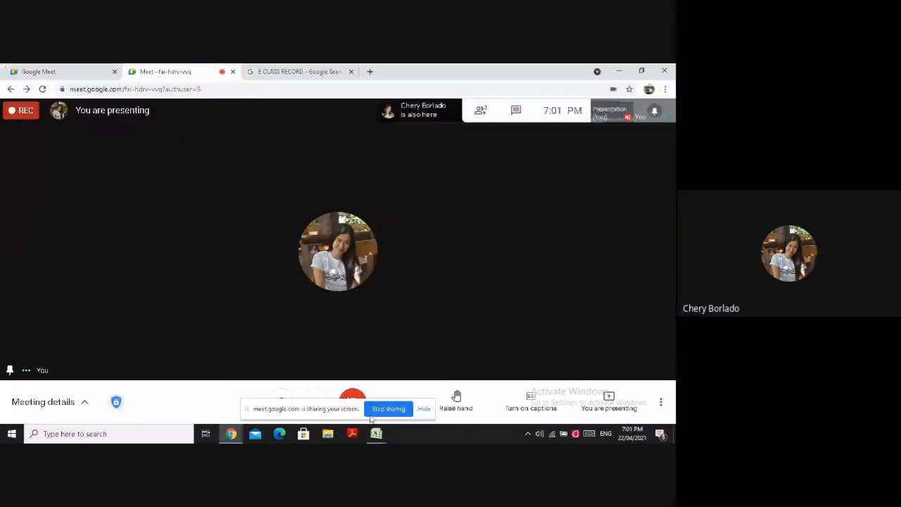
{"action": "left_click", "coordinate": [380, 411]}
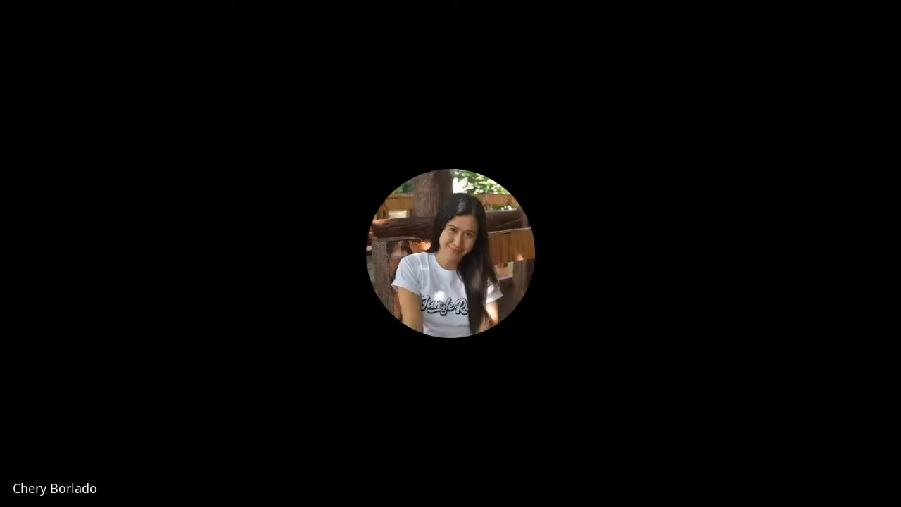
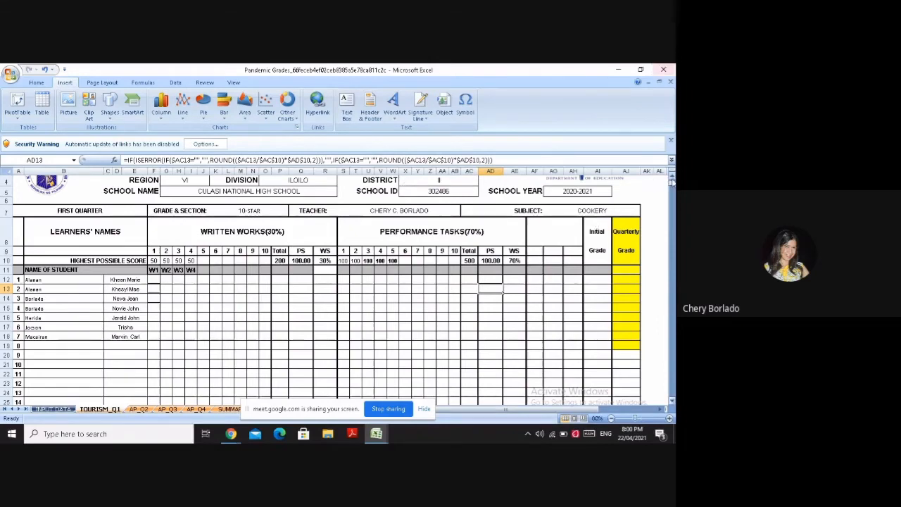
Enter 48 as learner 1's first written work score in F12 of the TOURISM_Q1 sheet
{"action": "scroll", "coordinate": [320, 295], "scroll_direction": "up", "scroll_amount": 1}
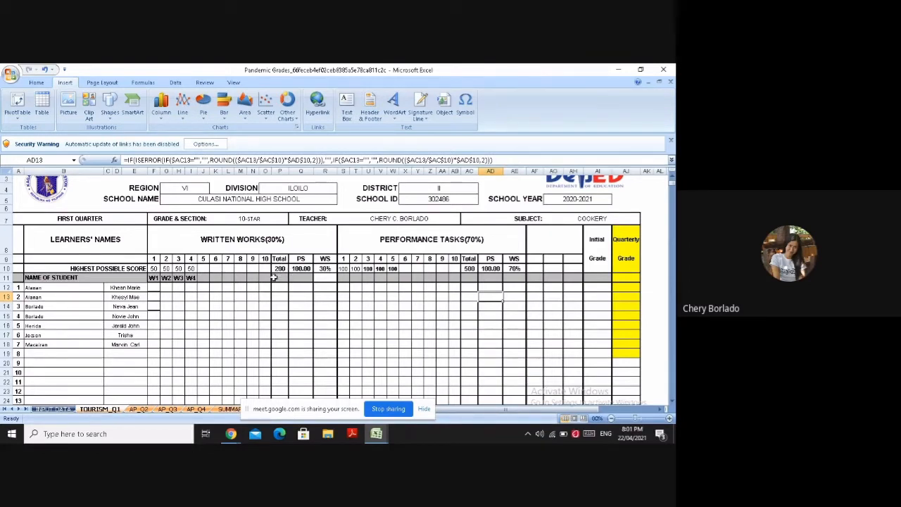
{"action": "left_click", "coordinate": [155, 287]}
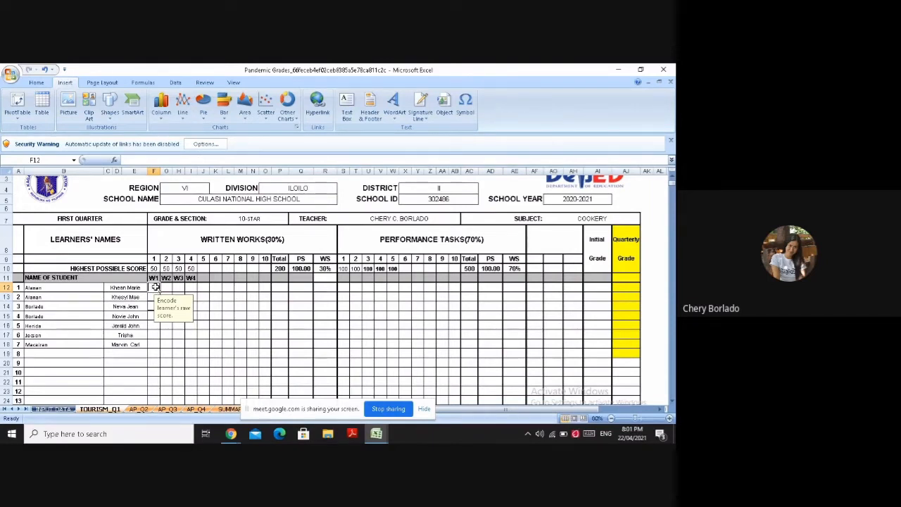
{"action": "type", "text": "4"}
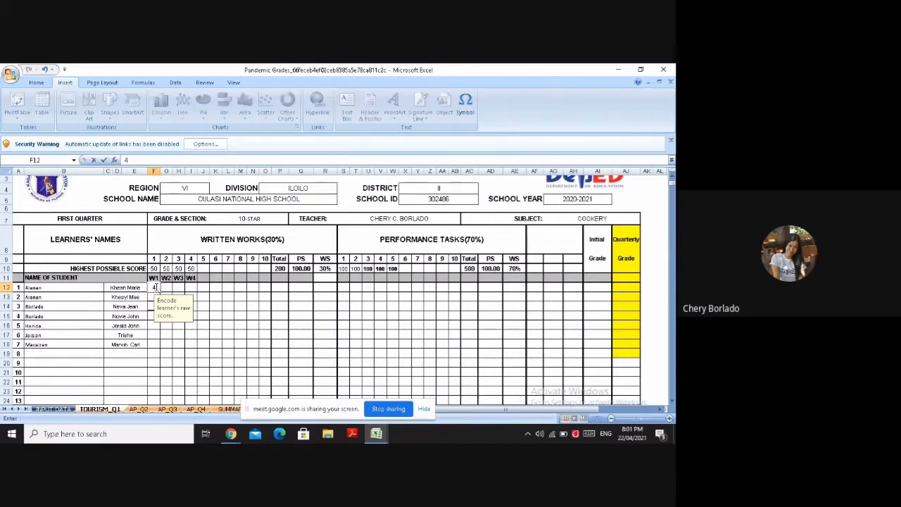
{"action": "type", "text": "8"}
Enter 50 as learner 2's first written work score in F13, inserting the digit 5 with the Symbol command
{"action": "left_click", "coordinate": [153, 296]}
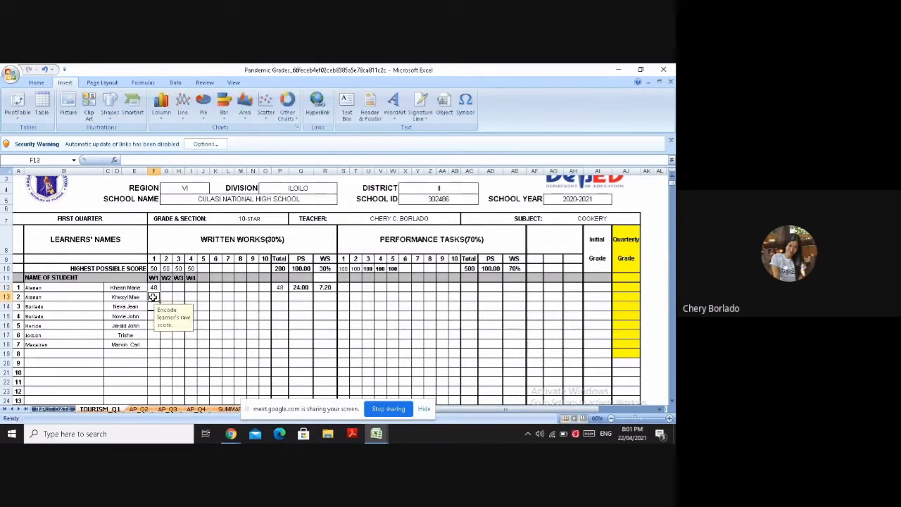
{"action": "left_click", "coordinate": [465, 102]}
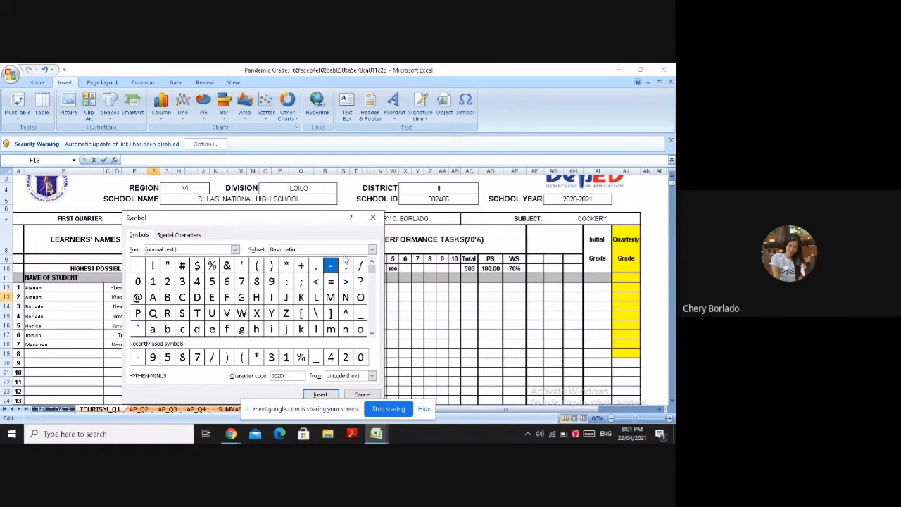
{"action": "left_click", "coordinate": [212, 281]}
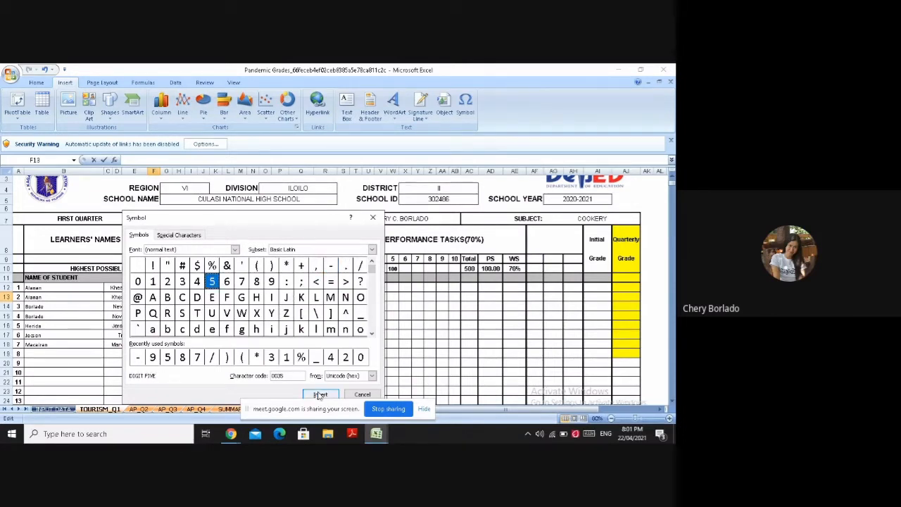
{"action": "left_click", "coordinate": [318, 394]}
{"action": "left_click", "coordinate": [361, 394]}
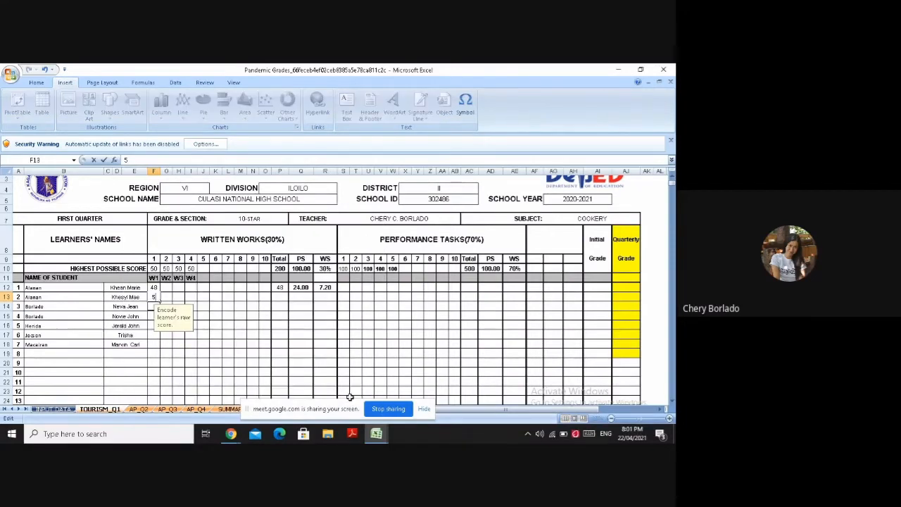
{"action": "type", "text": "0"}
{"action": "key", "text": "Return"}
Enter first written work scores 46, 46, 48, 44 and 42 for learners 3 to 7 in F14 to F18
{"action": "type", "text": "46"}
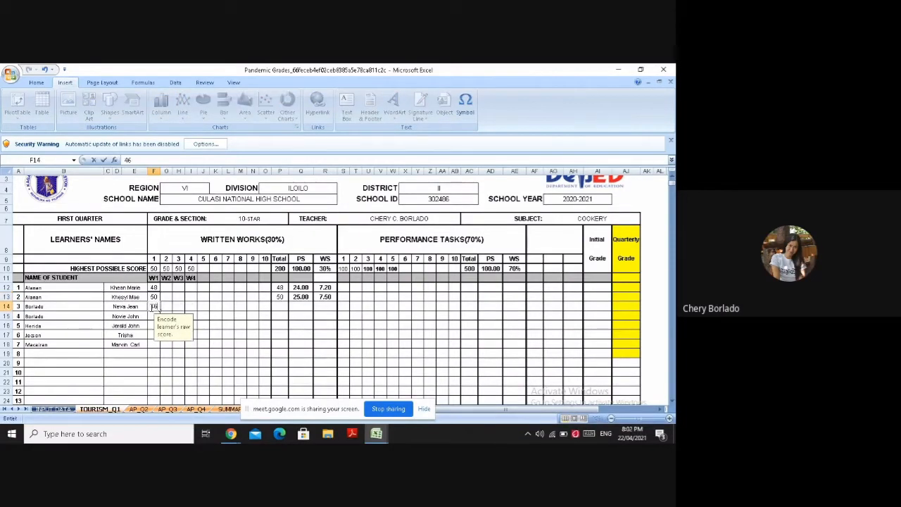
{"action": "key", "text": "Return"}
{"action": "type", "text": "46"}
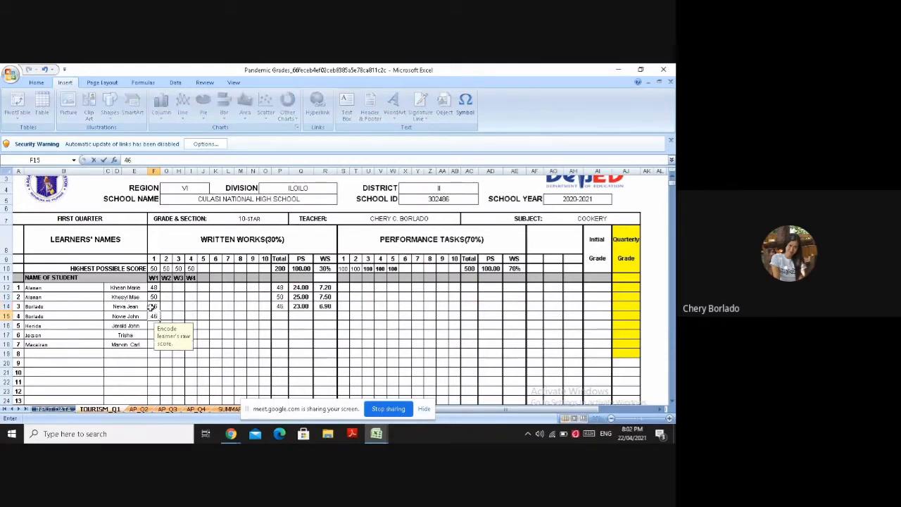
{"action": "key", "text": "Return"}
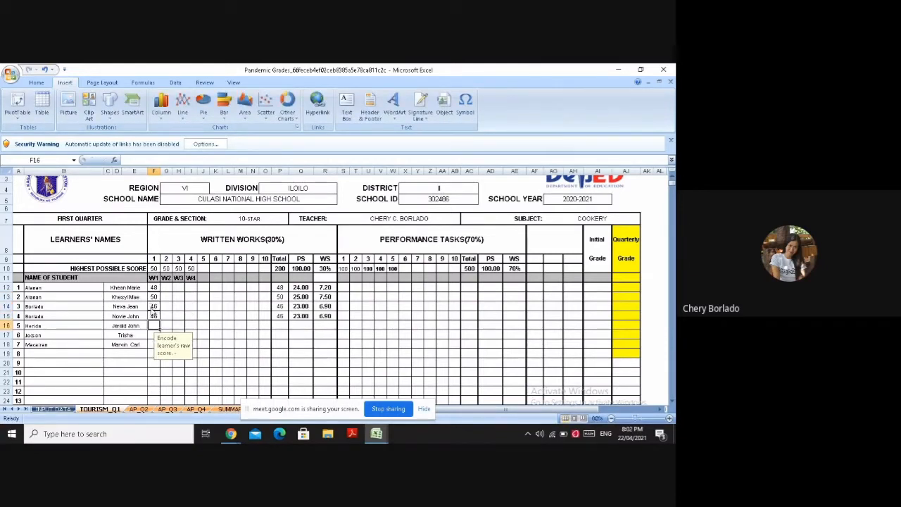
{"action": "type", "text": "48"}
{"action": "key", "text": "Return"}
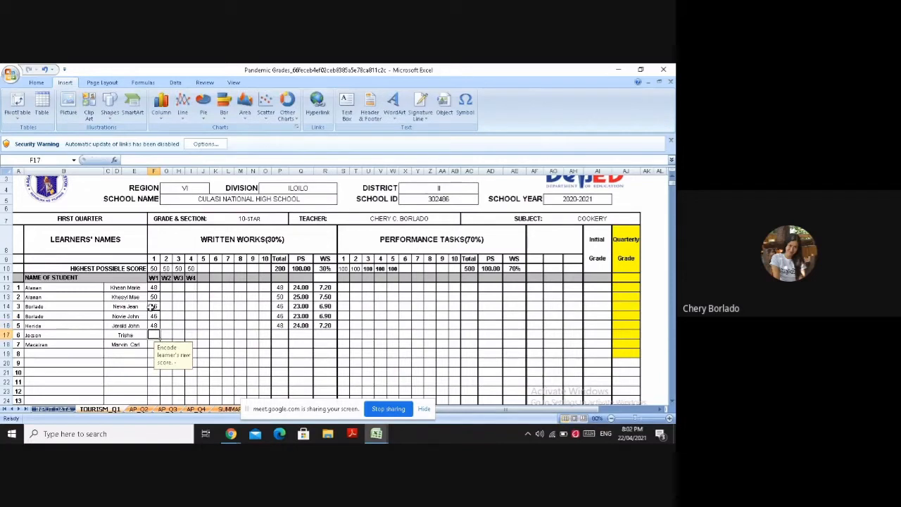
{"action": "type", "text": "4"}
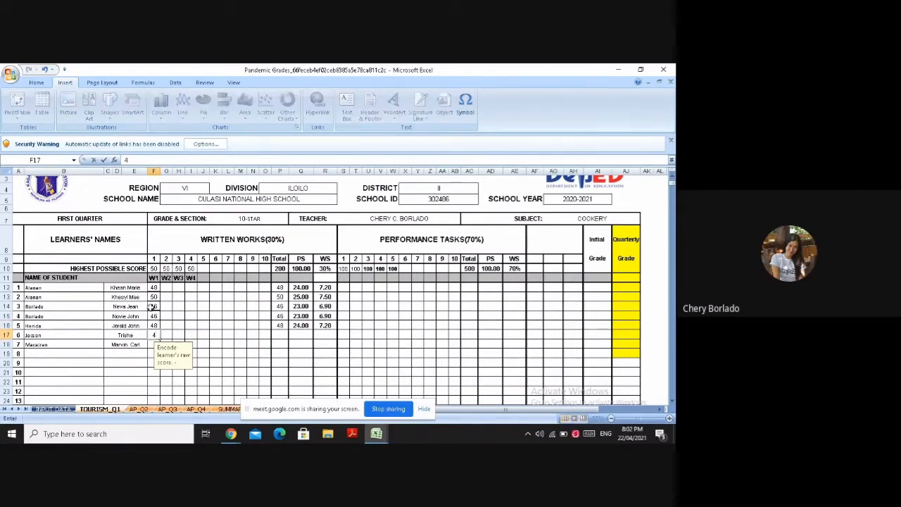
{"action": "type", "text": "4"}
{"action": "key", "text": "Return"}
{"action": "type", "text": "42"}
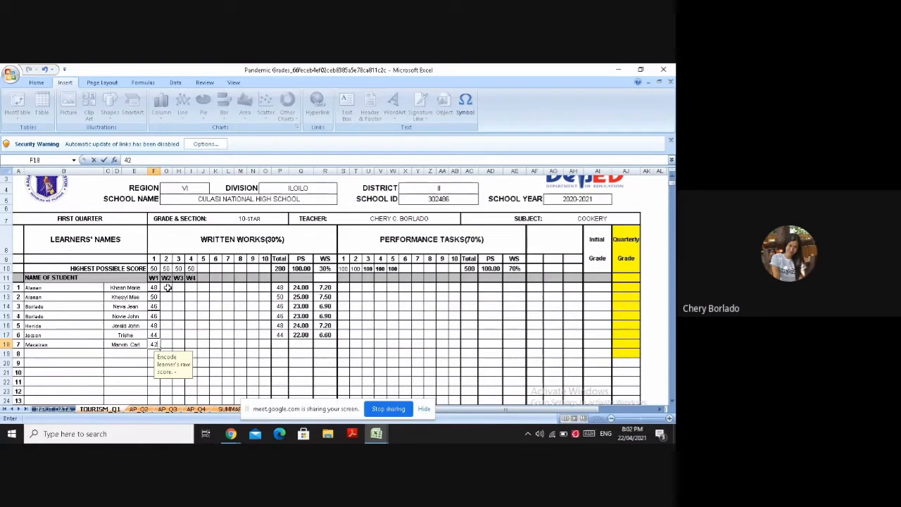
Enter second written work scores 46, 48, 44 and 44 for learners 1 to 4 in G12 to G15
{"action": "left_click", "coordinate": [166, 287]}
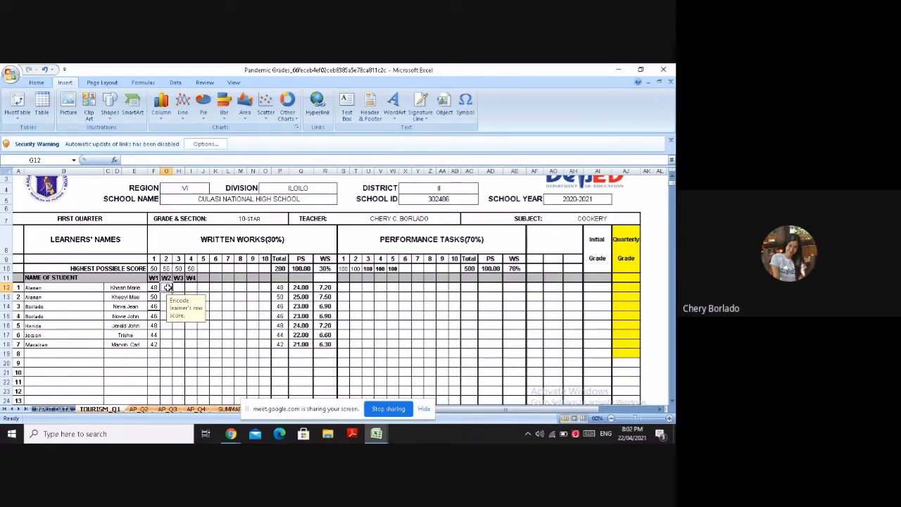
{"action": "type", "text": "46"}
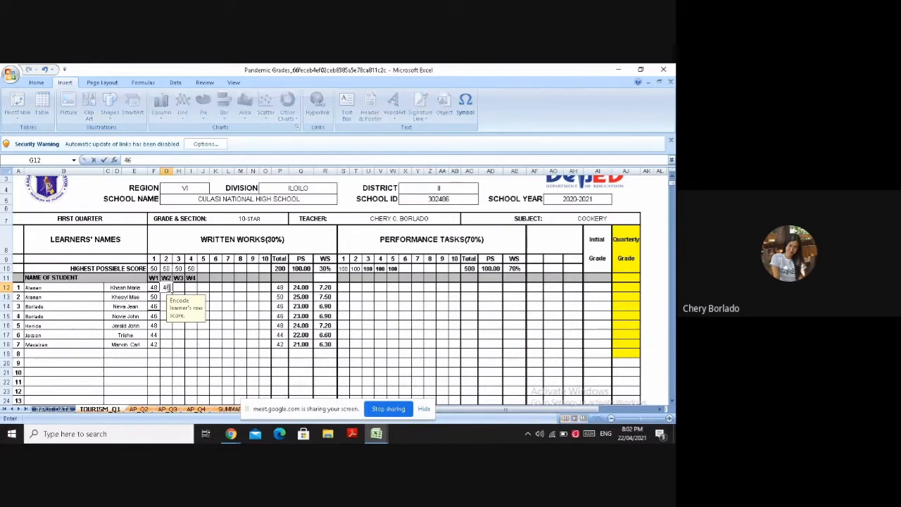
{"action": "key", "text": "Return"}
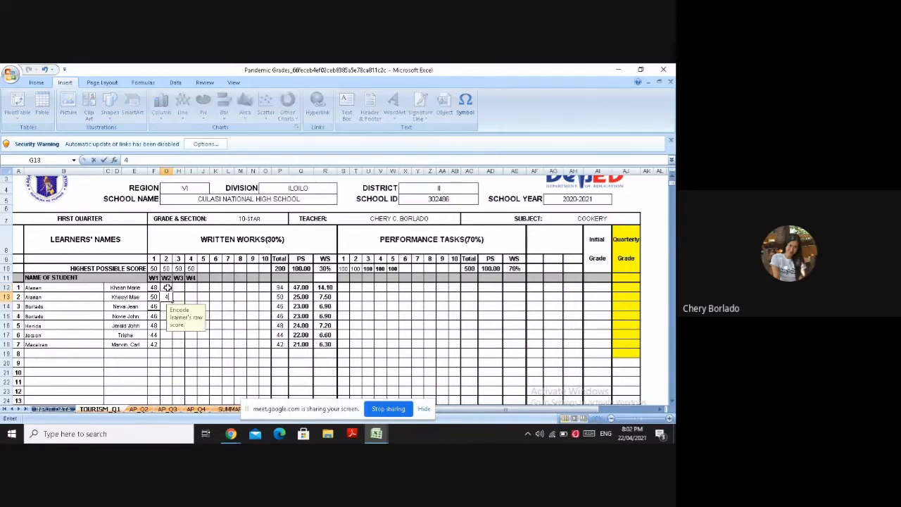
{"action": "type", "text": "48"}
{"action": "key", "text": "Return"}
{"action": "type", "text": "44"}
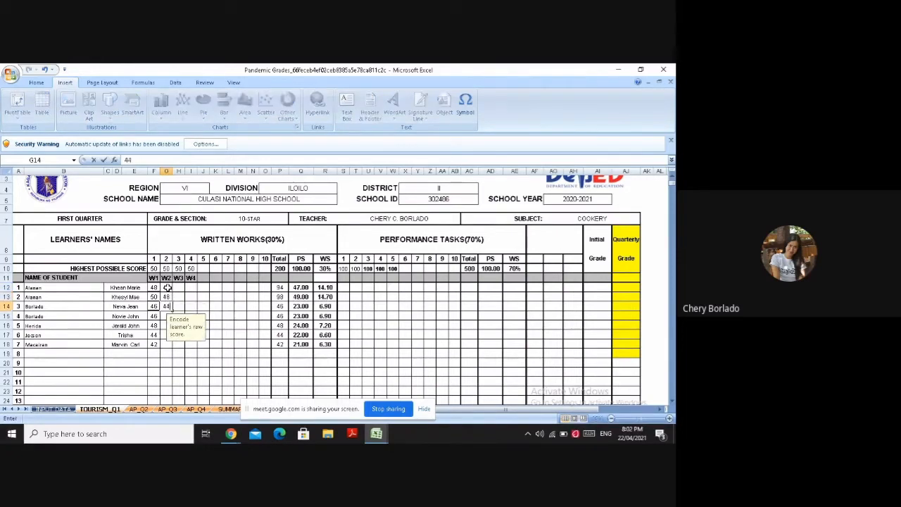
{"action": "key", "text": "Return"}
{"action": "type", "text": "44"}
{"action": "key", "text": "Return"}
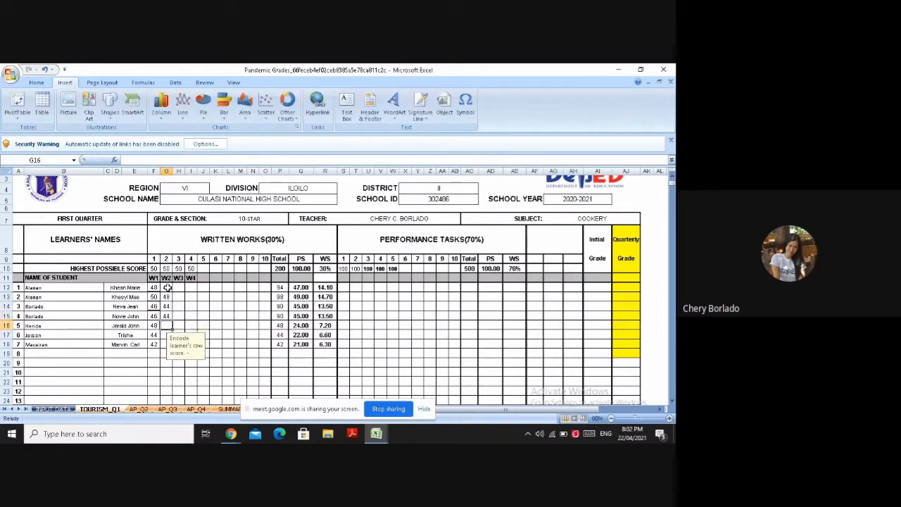
Enter second written work scores 43, 48 and 48 for learners 5 to 7 in G16 to G18
{"action": "type", "text": "43"}
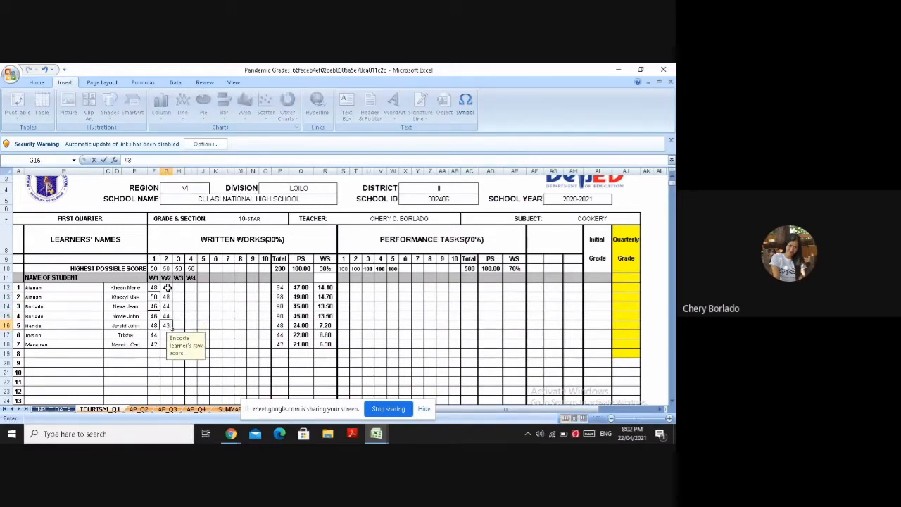
{"action": "key", "text": "Return"}
{"action": "type", "text": "48"}
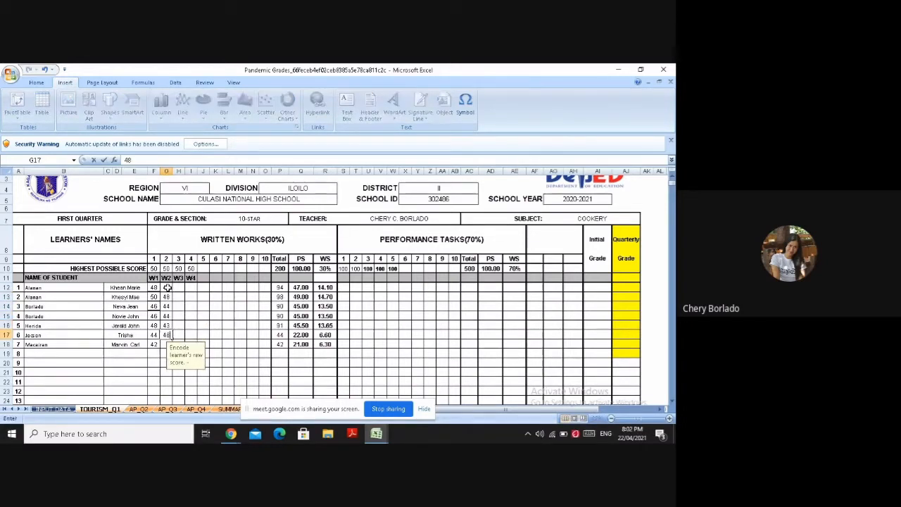
{"action": "key", "text": "Return"}
{"action": "type", "text": "48"}
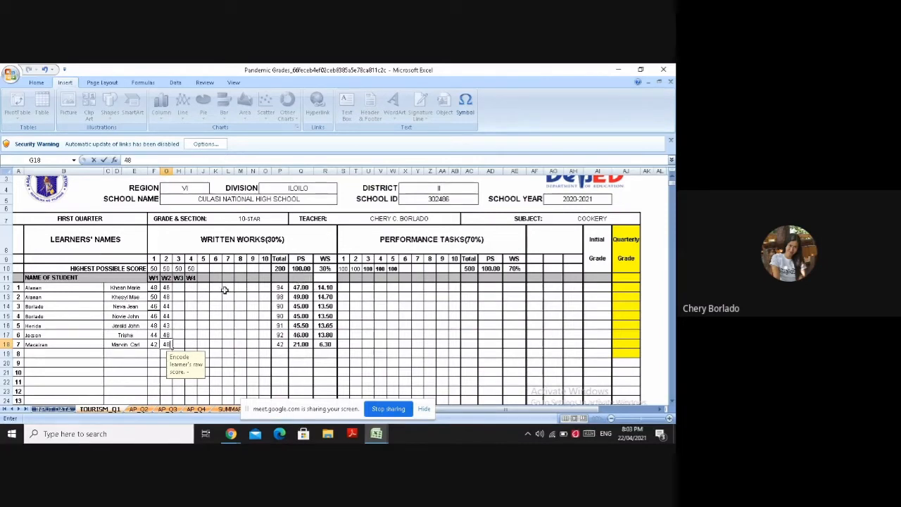
Enter third written work scores 44, 48, 44 and 46 for learners 1 to 4 in H12 to H15
{"action": "left_click", "coordinate": [176, 287]}
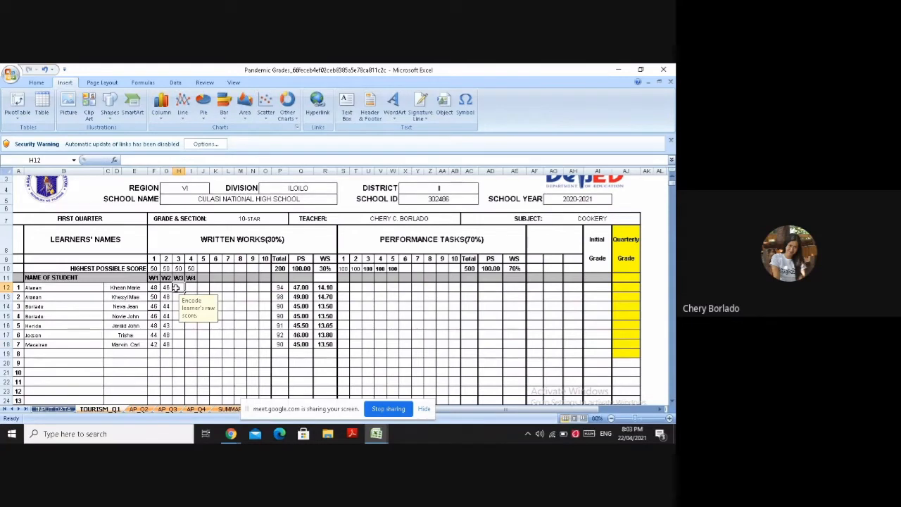
{"action": "type", "text": "44"}
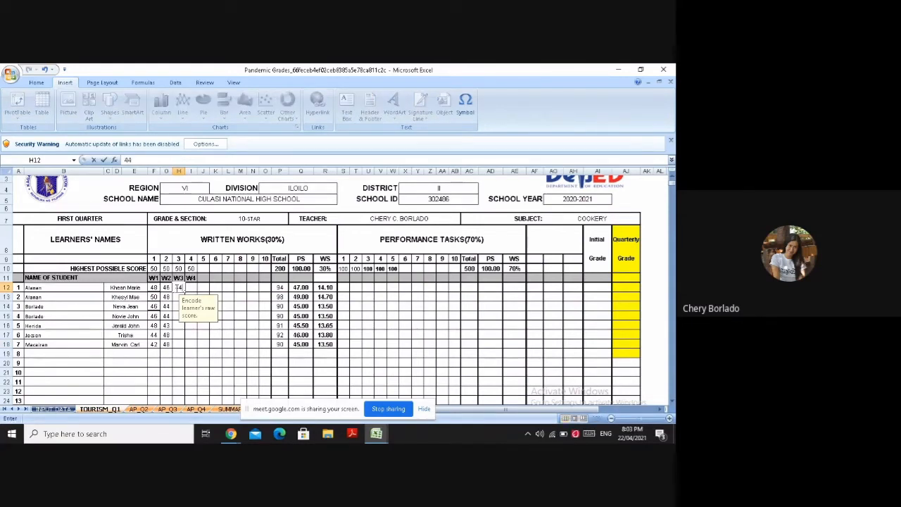
{"action": "key", "text": "Return"}
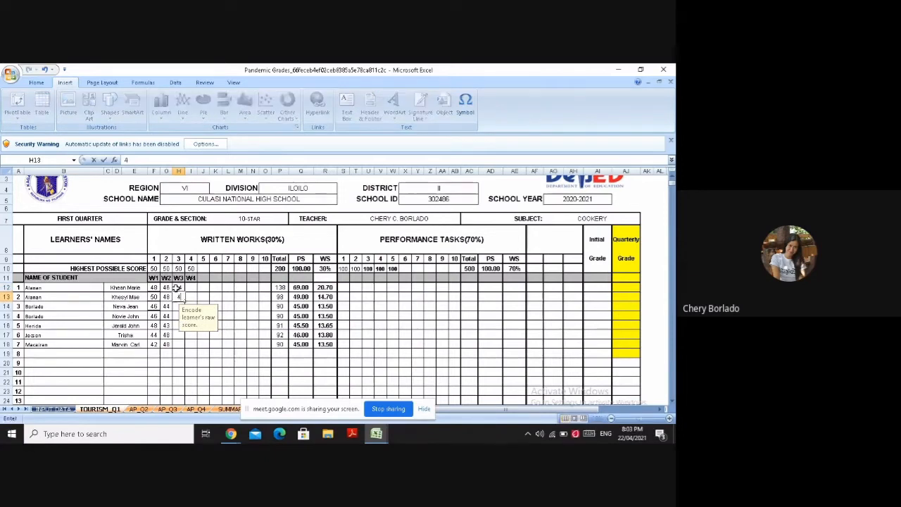
{"action": "type", "text": "48"}
{"action": "key", "text": "Return"}
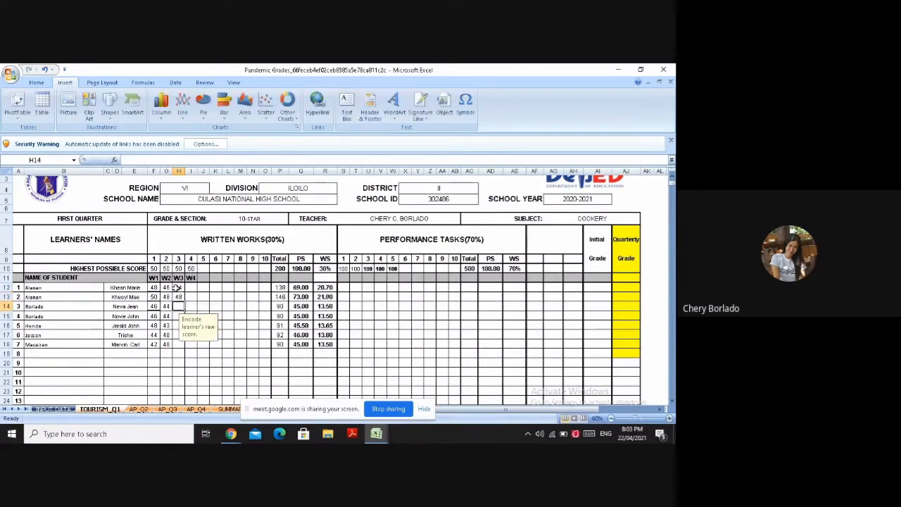
{"action": "type", "text": "44"}
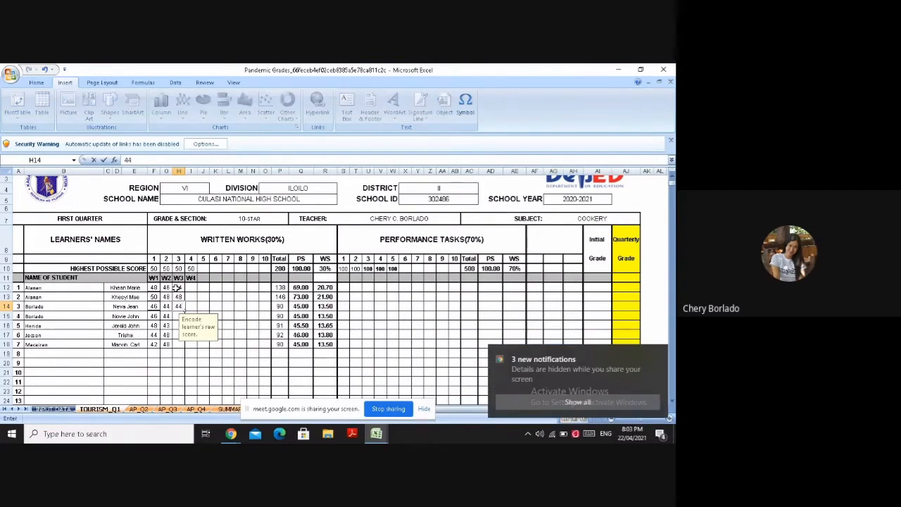
{"action": "key", "text": "Return"}
{"action": "type", "text": "46"}
{"action": "key", "text": "Return"}
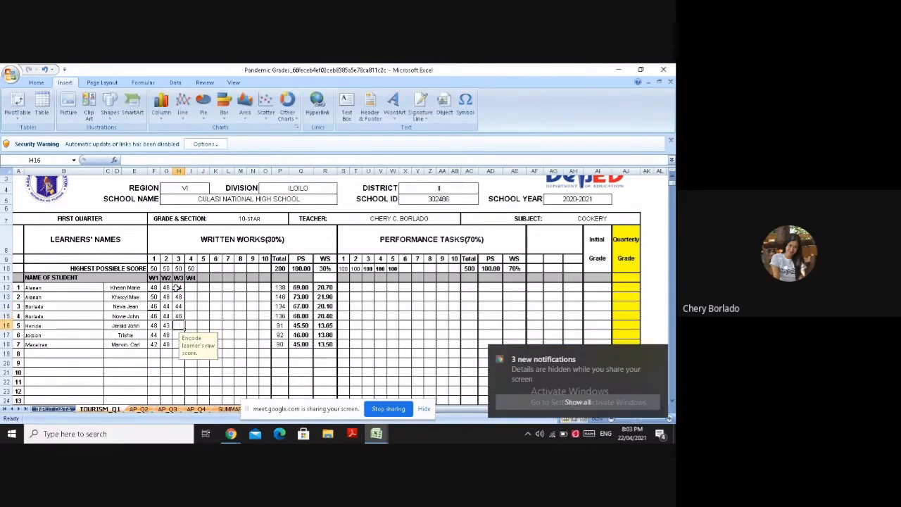
Enter third written work scores 46, 46 and 44 for learners 5 to 7 in H16 to H18
{"action": "type", "text": "4"}
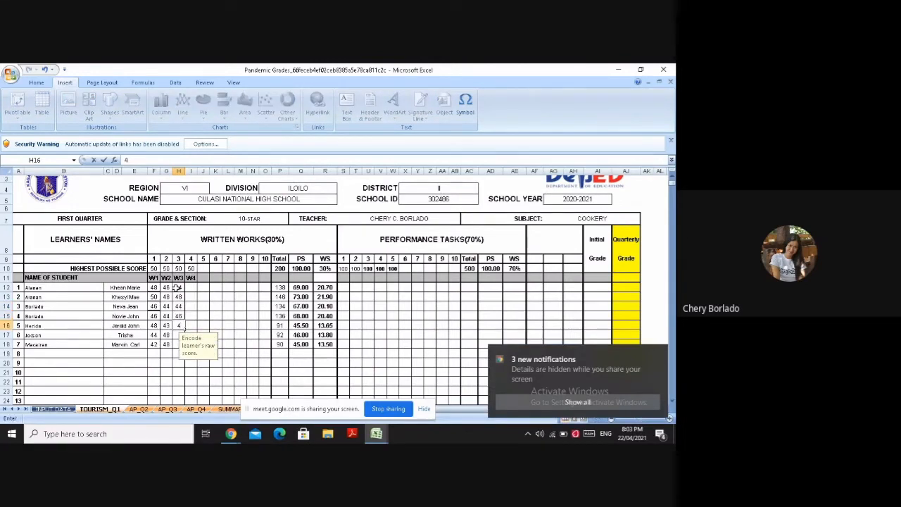
{"action": "type", "text": "6"}
{"action": "key", "text": "Return"}
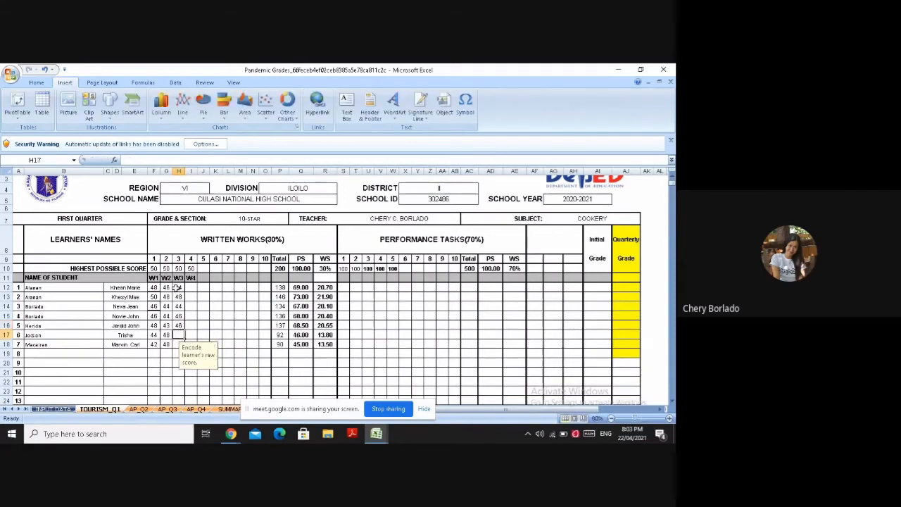
{"action": "type", "text": "46"}
{"action": "key", "text": "Return"}
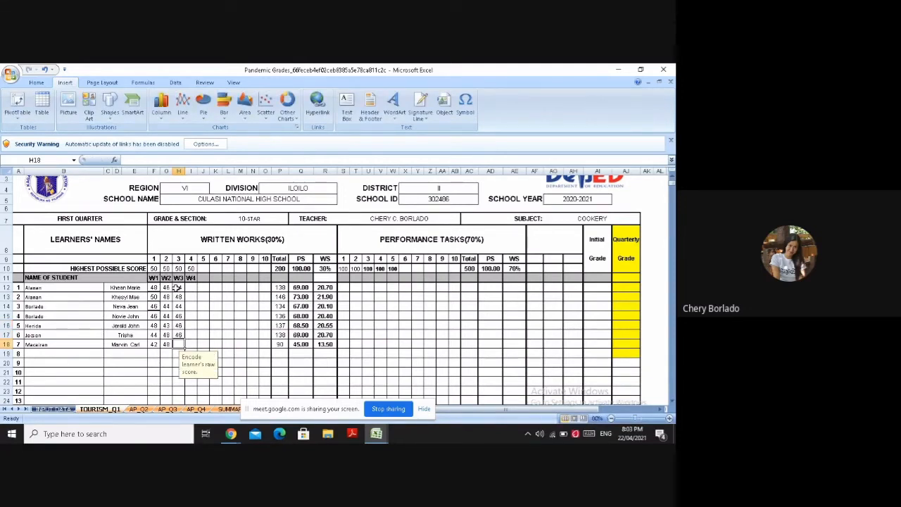
{"action": "type", "text": "44"}
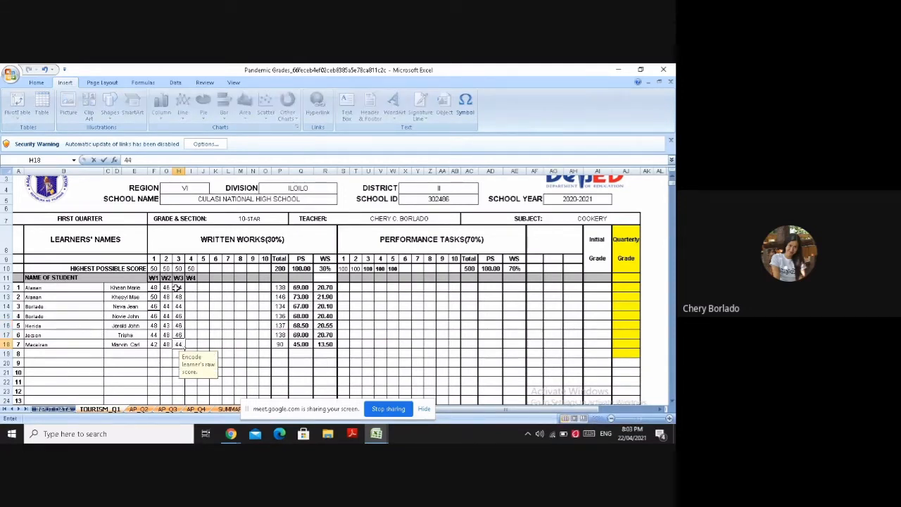
Enter fourth written work scores 48, 44, 43 and 48 for learners 1 to 4 in I12 to I15
{"action": "left_click", "coordinate": [192, 286]}
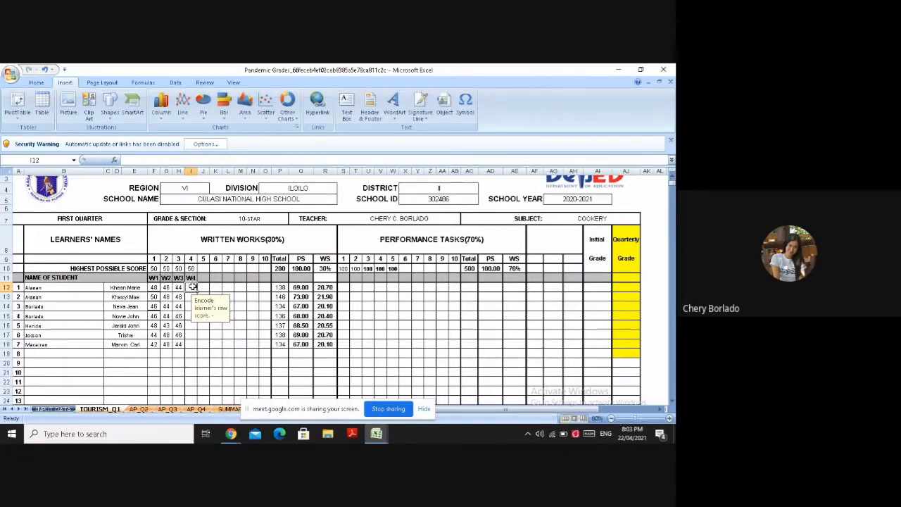
{"action": "type", "text": "48"}
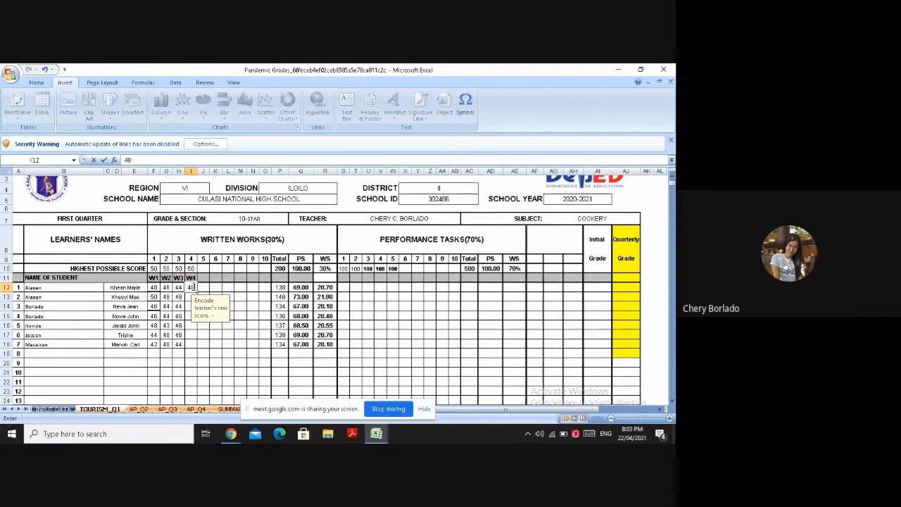
{"action": "key", "text": "Return"}
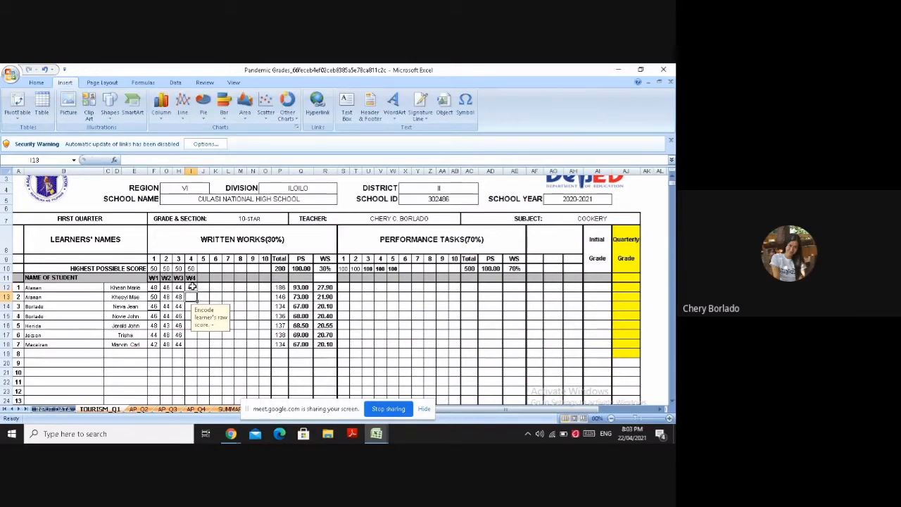
{"action": "type", "text": "44"}
{"action": "key", "text": "Return"}
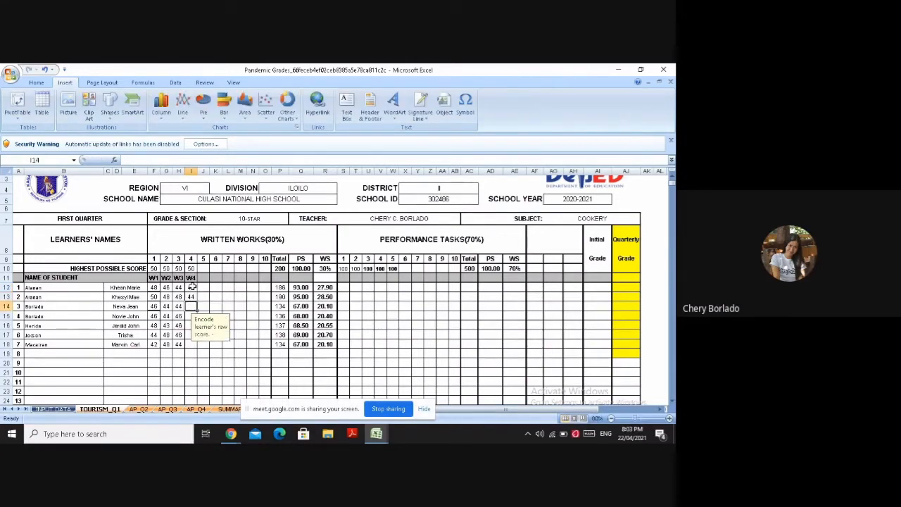
{"action": "type", "text": "43"}
{"action": "key", "text": "Return"}
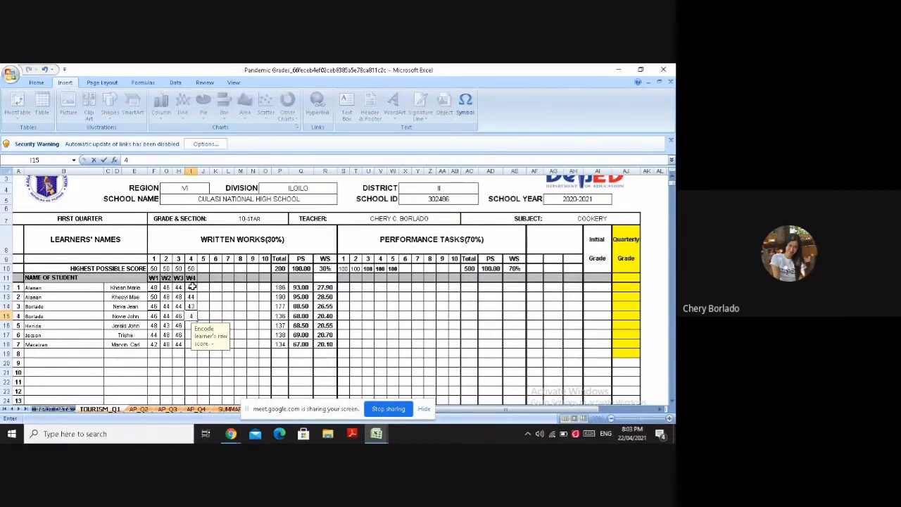
{"action": "key", "text": "Return"}
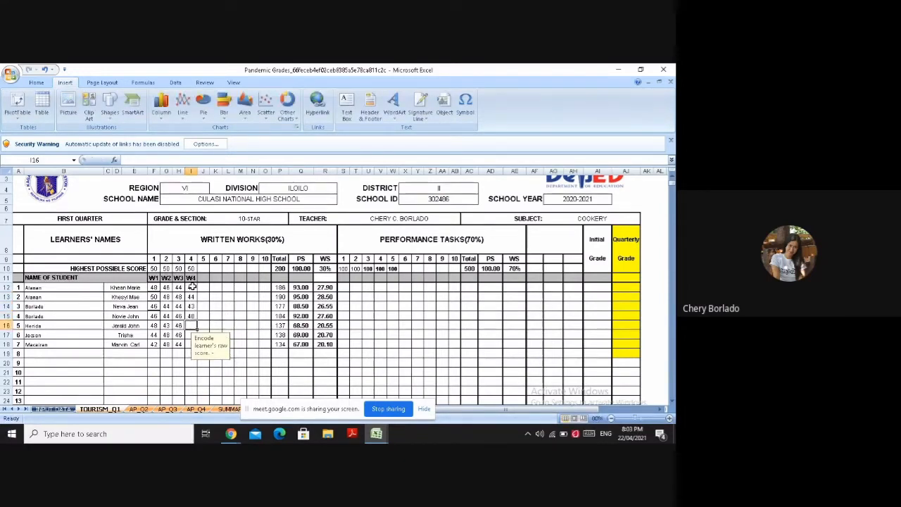
Enter fourth written work scores 46, 46 and 48 for learners 5 to 7 in I16 to I18
{"action": "type", "text": "46"}
{"action": "key", "text": "Return"}
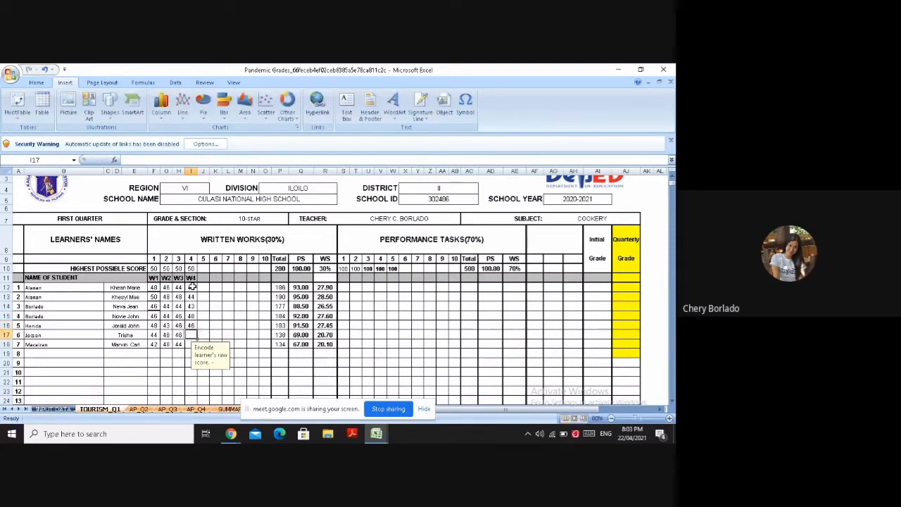
{"action": "type", "text": "46"}
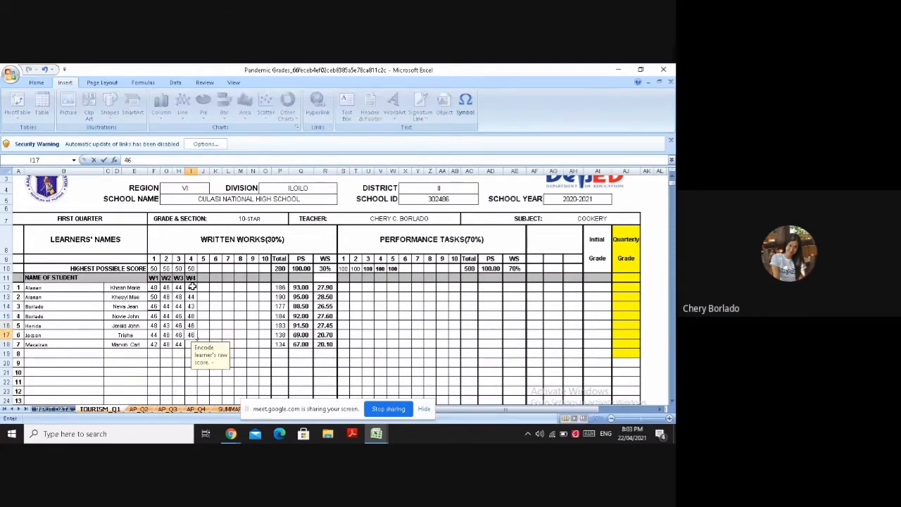
{"action": "key", "text": "Return"}
{"action": "type", "text": "48"}
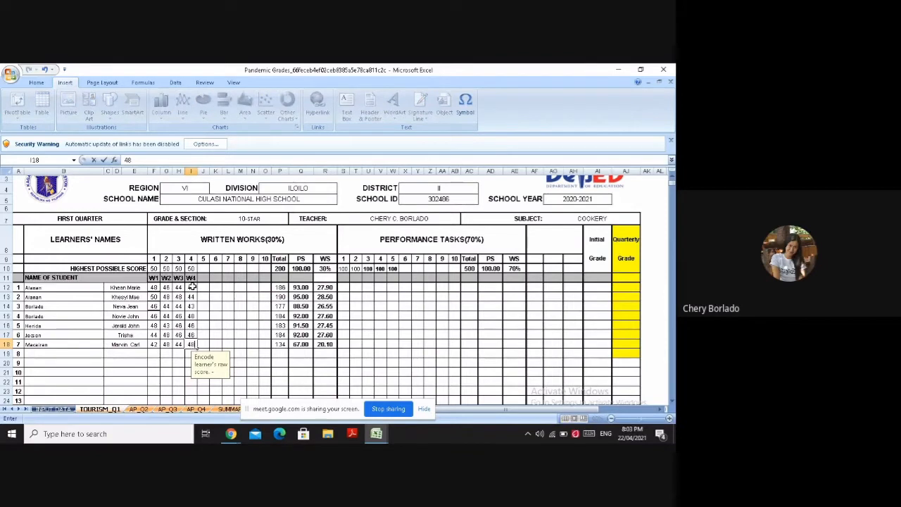
{"action": "left_click", "coordinate": [205, 287]}
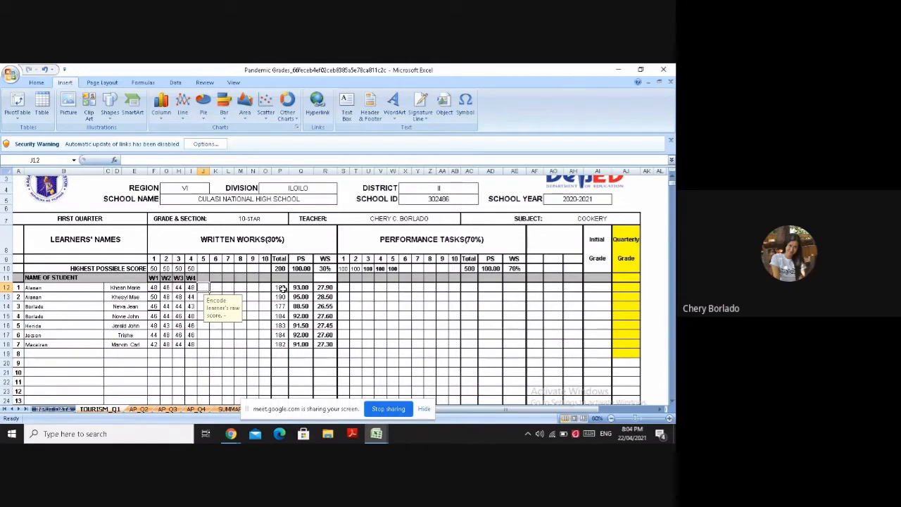
Write learner 1's percentage computation 186/200=0.93 as text in the blank cell AN10, inserting the digit 9 as a symbol
{"action": "left_click", "coordinate": [280, 287]}
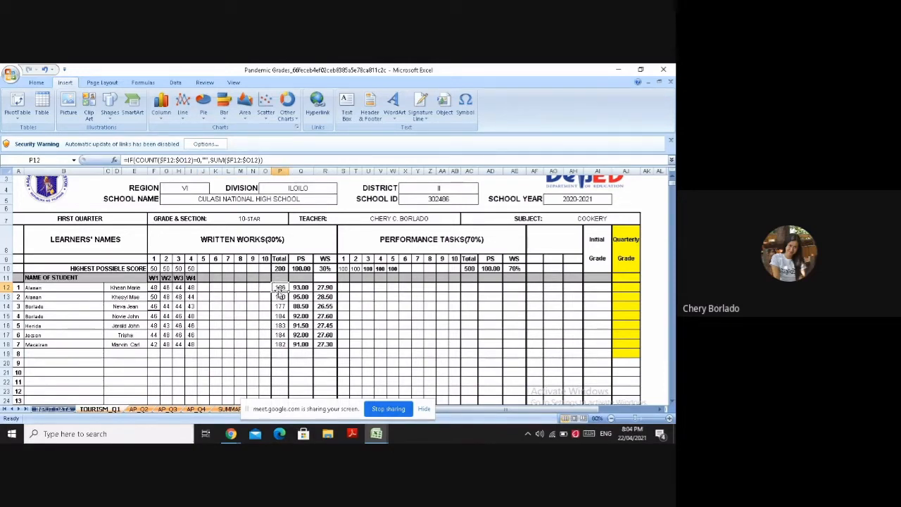
{"action": "left_click", "coordinate": [612, 420]}
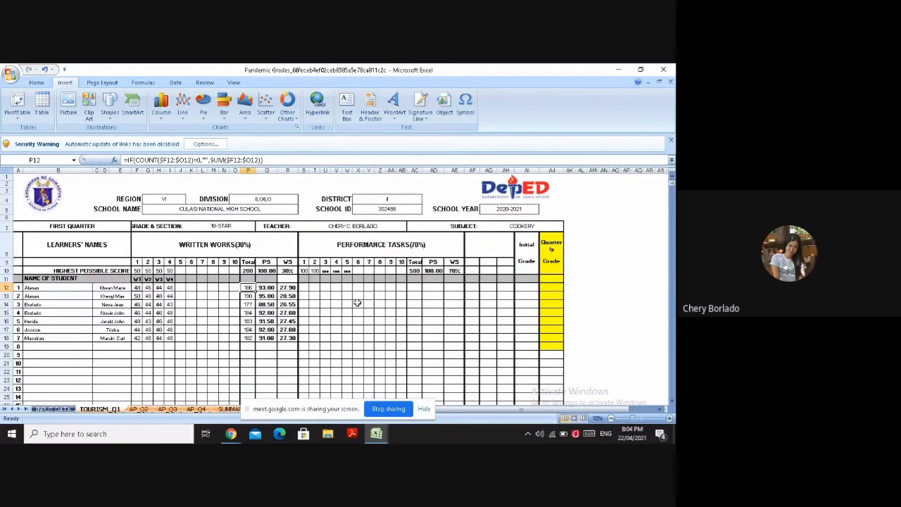
{"action": "left_click", "coordinate": [603, 271]}
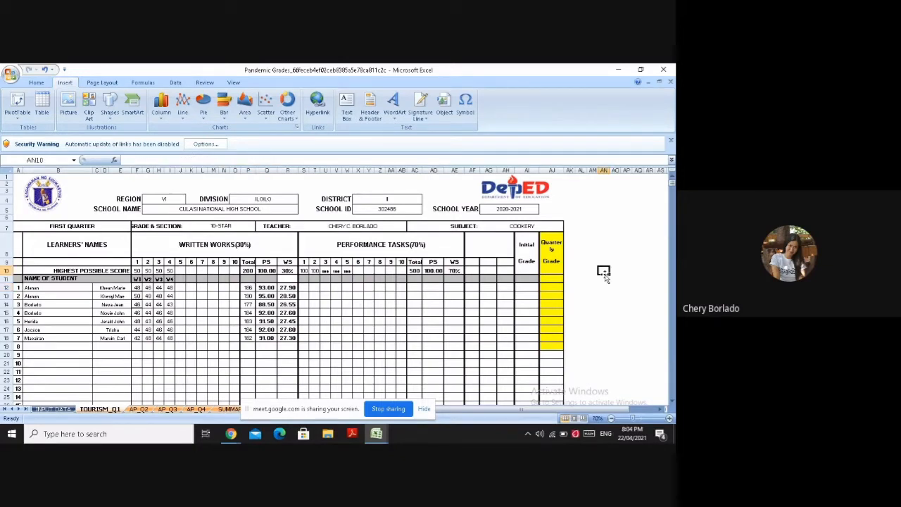
{"action": "type", "text": "186/"}
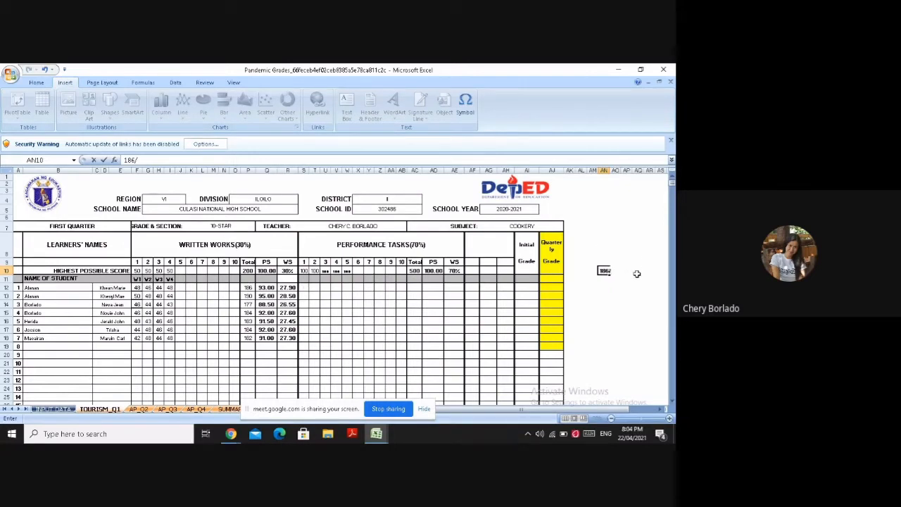
{"action": "type", "text": "00=0."}
{"action": "left_click", "coordinate": [467, 109]}
{"action": "left_click", "coordinate": [274, 281]}
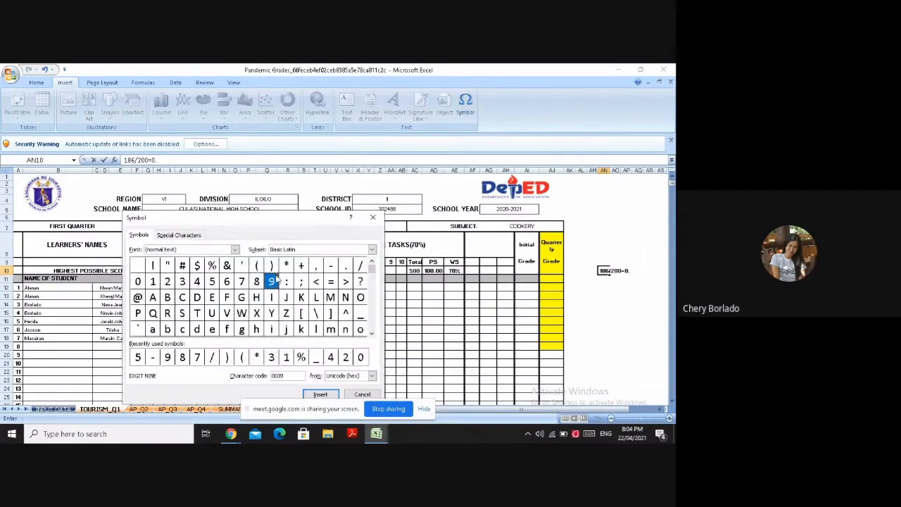
{"action": "left_click", "coordinate": [334, 397]}
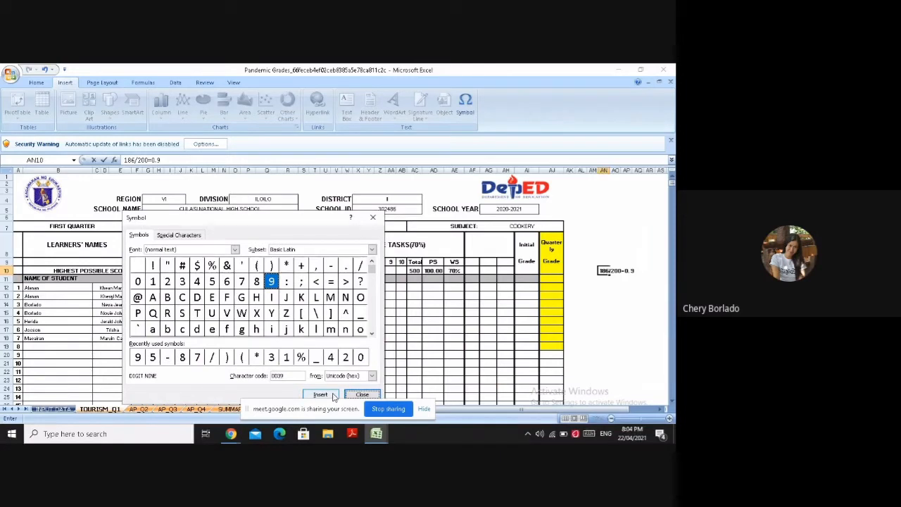
{"action": "left_click", "coordinate": [372, 217]}
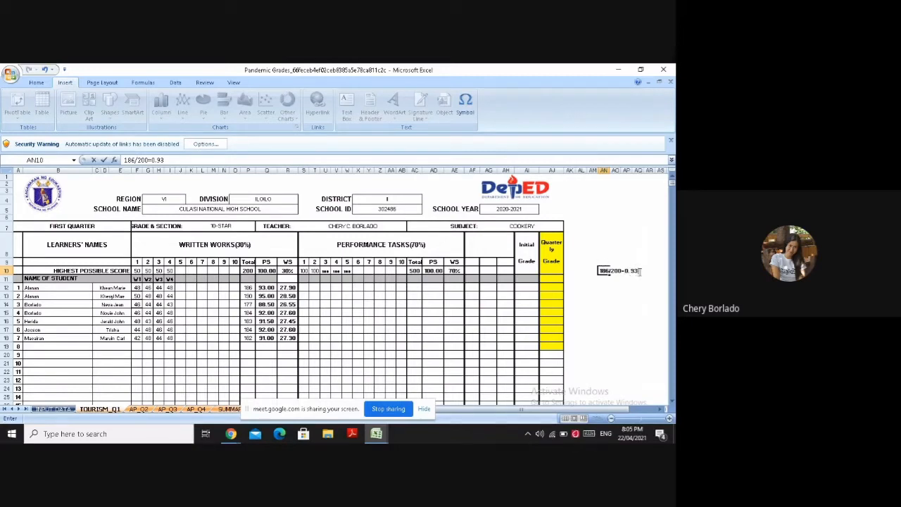
{"action": "key", "text": "Escape"}
{"action": "left_click", "coordinate": [267, 262]}
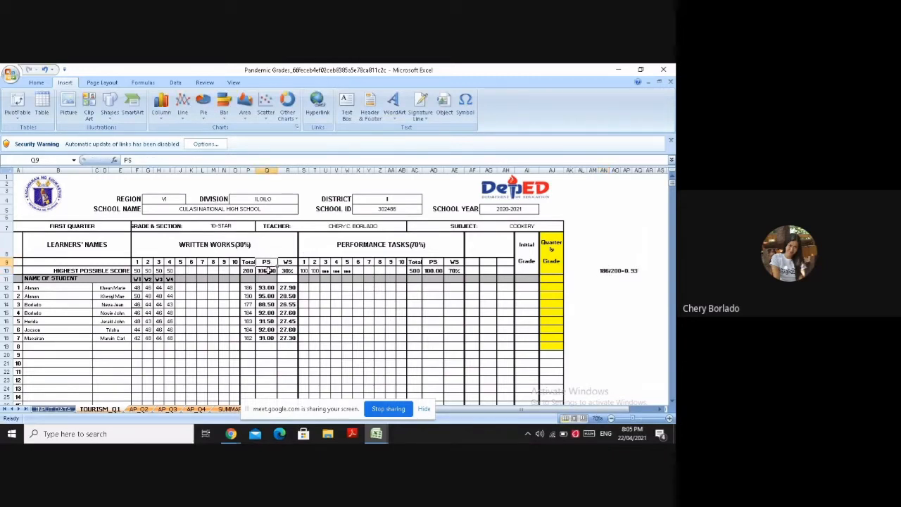
Continue the percentage score computation with *100=93 in AR10, inserting the digit 9 as a symbol
{"action": "left_click", "coordinate": [614, 280]}
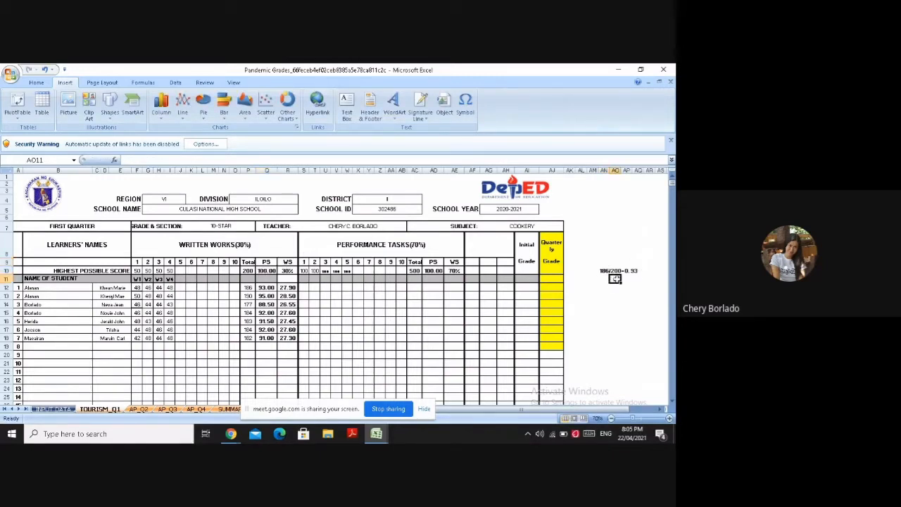
{"action": "left_click", "coordinate": [637, 271]}
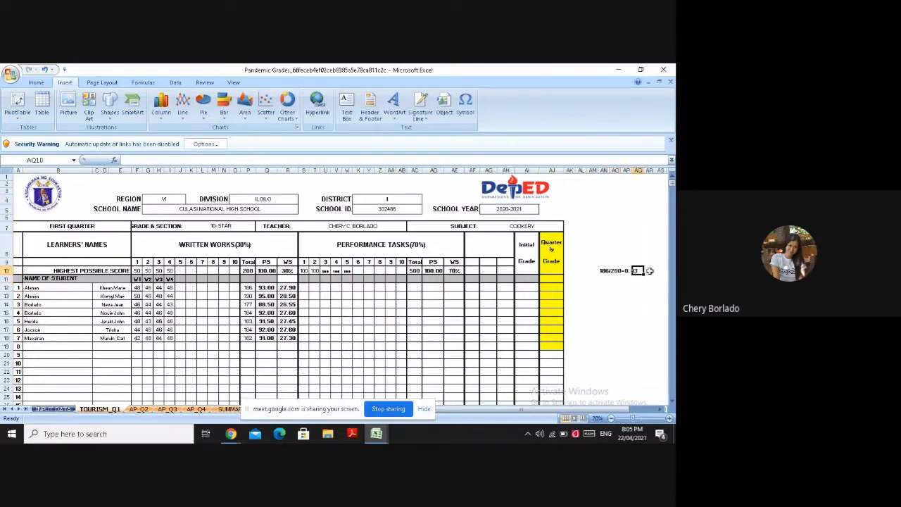
{"action": "left_click", "coordinate": [644, 271]}
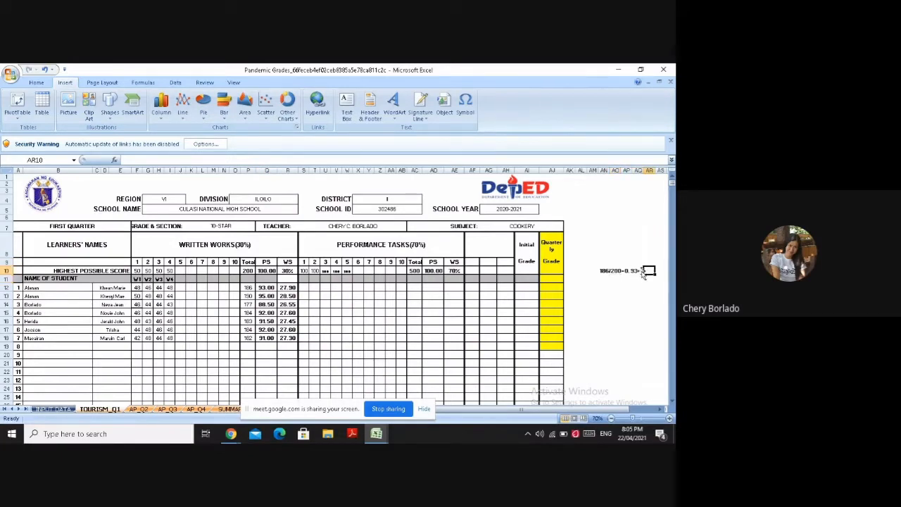
{"action": "type", "text": "="}
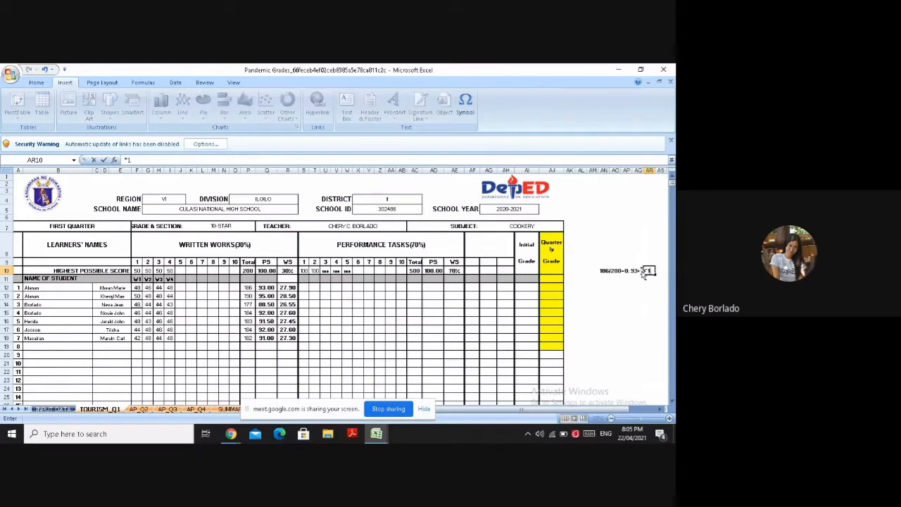
{"action": "type", "text": "100="}
{"action": "left_click", "coordinate": [464, 107]}
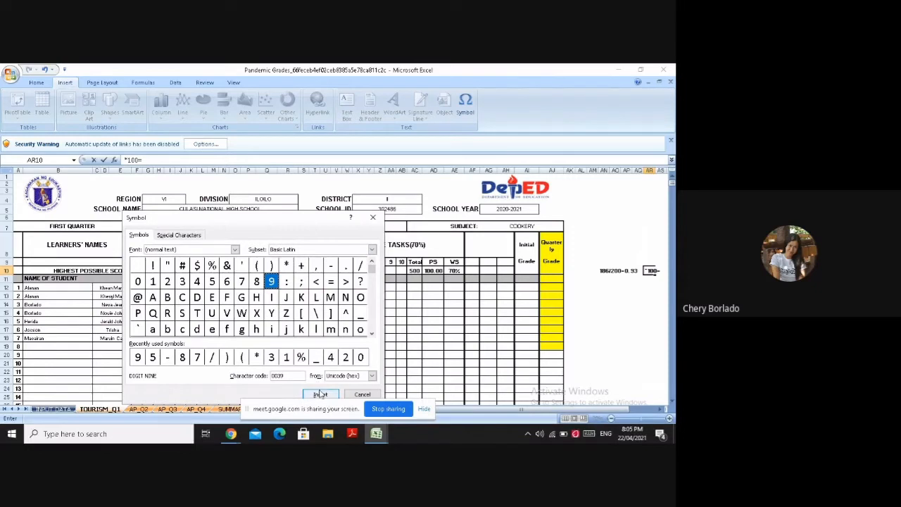
{"action": "left_click", "coordinate": [320, 394]}
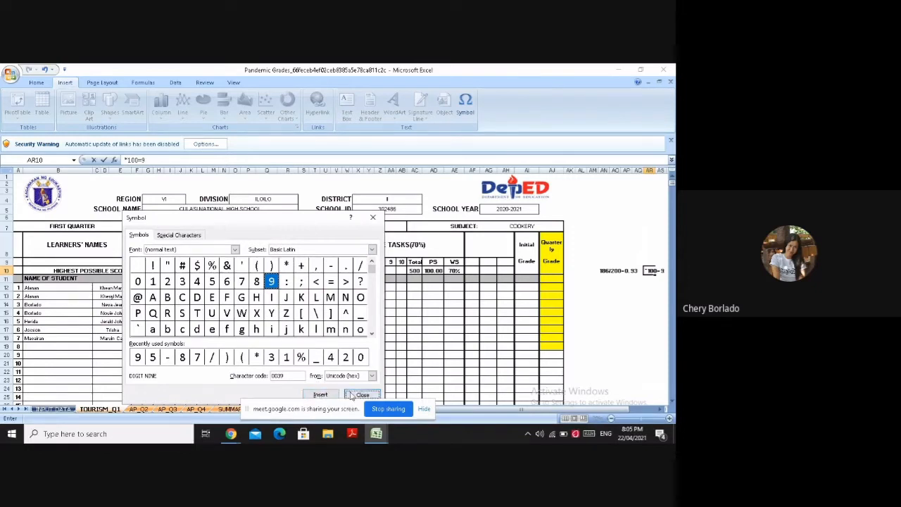
{"action": "left_click", "coordinate": [352, 395]}
{"action": "type", "text": "3"}
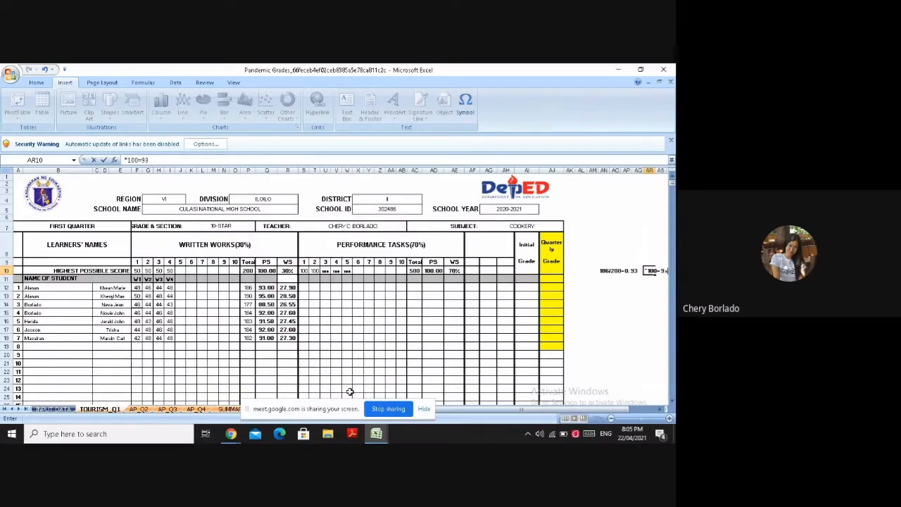
{"action": "left_click", "coordinate": [292, 272]}
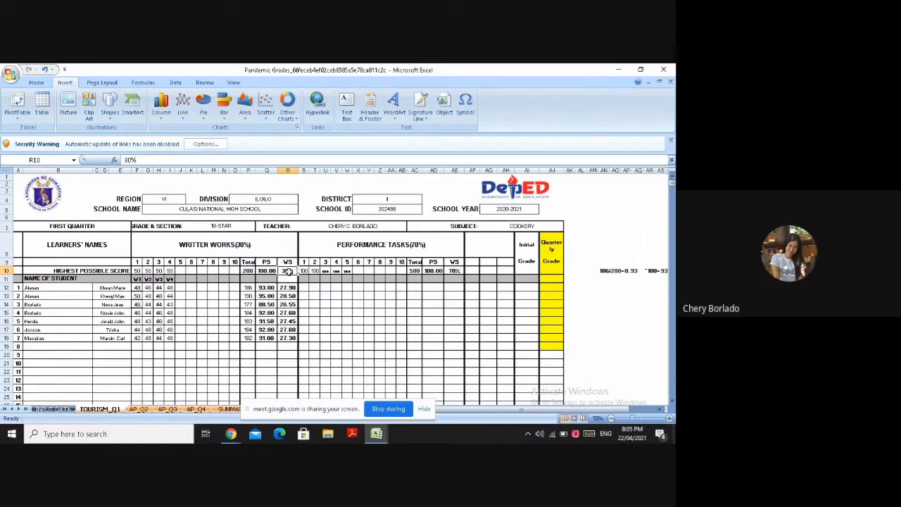
Start the weighted score computation as text in blank cell AM12 with 93*.30=2, inserting the digit 9 as a symbol
{"action": "left_click", "coordinate": [613, 287]}
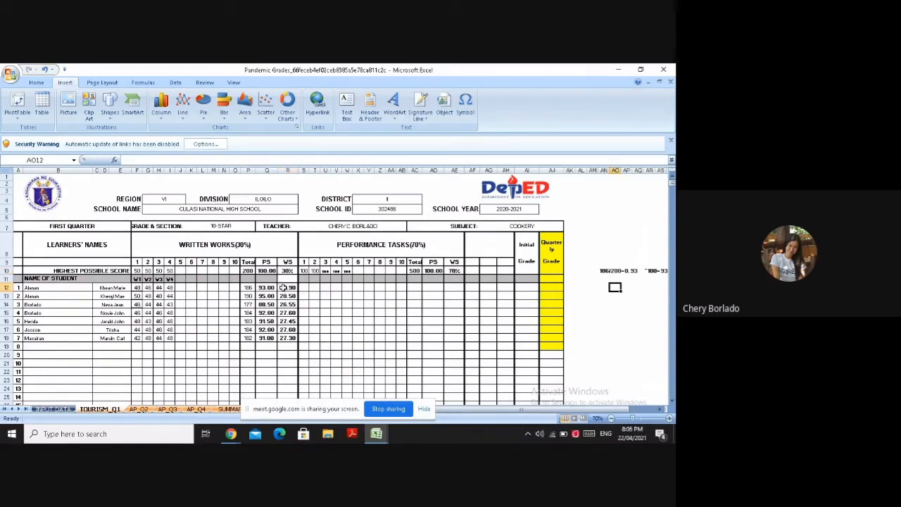
{"action": "left_click", "coordinate": [596, 287]}
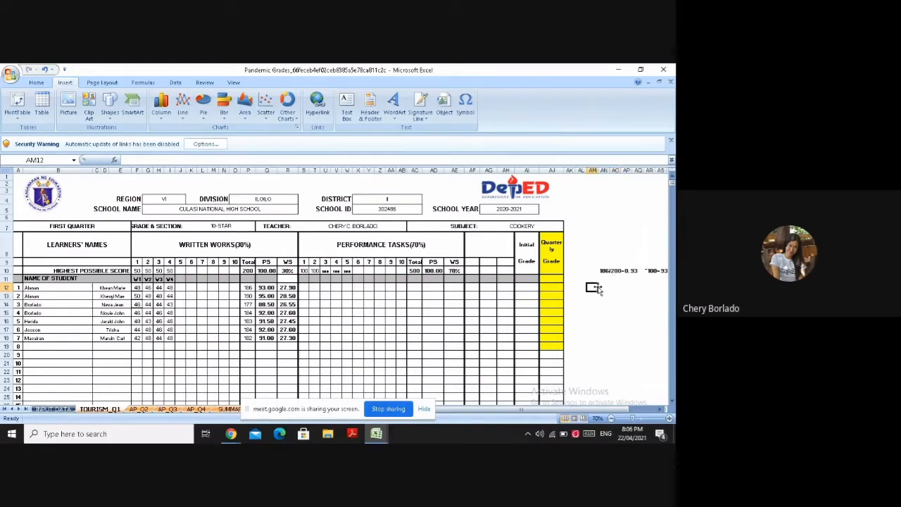
{"action": "left_click", "coordinate": [467, 103]}
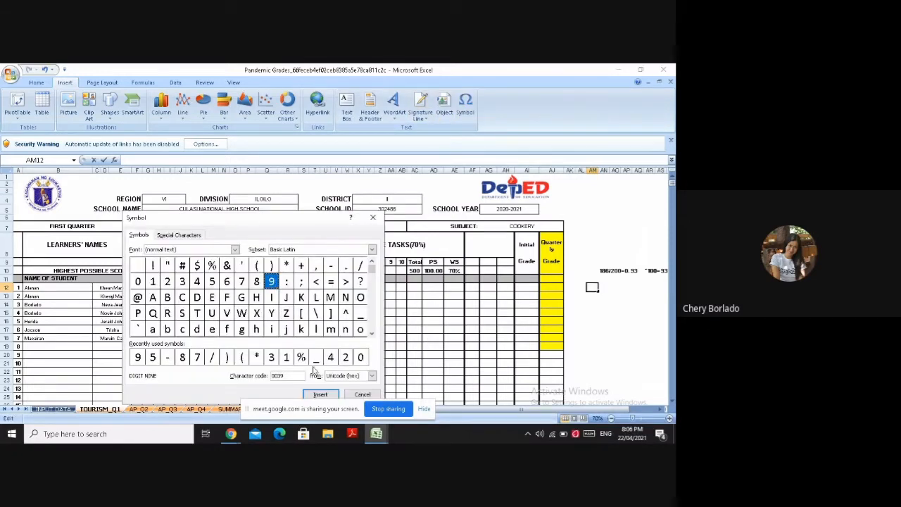
{"action": "left_click", "coordinate": [325, 393]}
{"action": "left_click", "coordinate": [361, 394]}
{"action": "type", "text": "3*."}
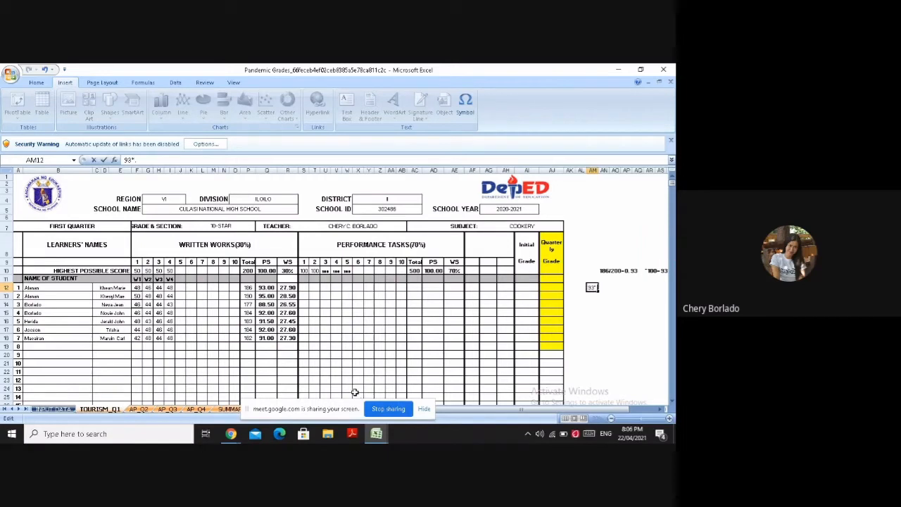
{"action": "type", "text": "30="}
{"action": "type", "text": "2"}
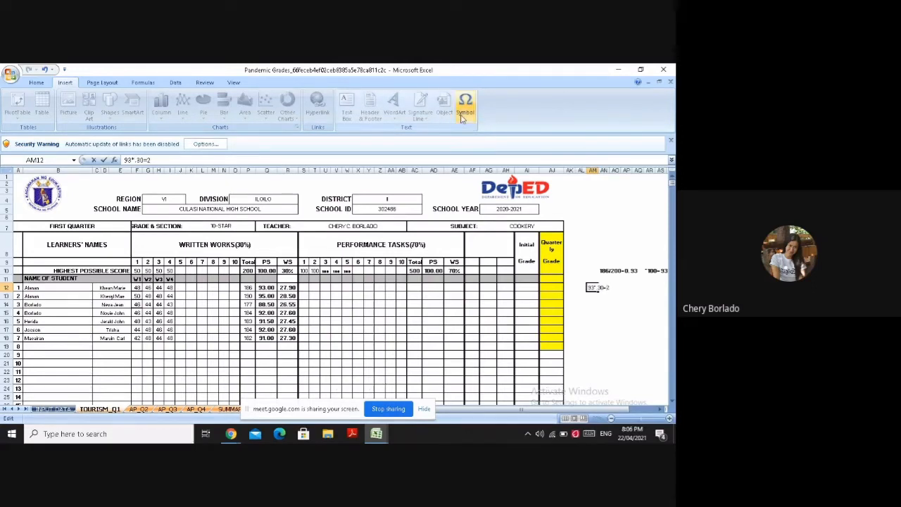
Complete the result in AM12 as 27.90, inserting the digits 7, 9 and 0 as symbols
{"action": "left_click", "coordinate": [463, 109]}
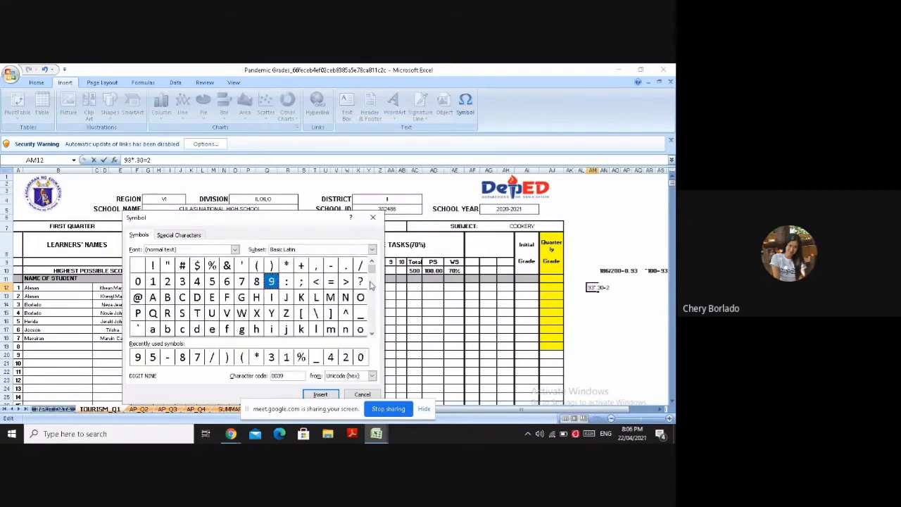
{"action": "left_click", "coordinate": [241, 281]}
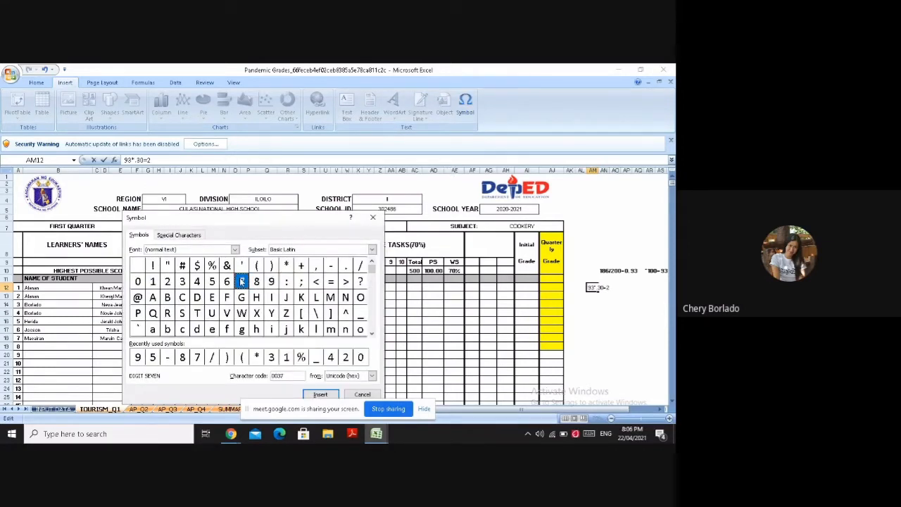
{"action": "left_click", "coordinate": [318, 395]}
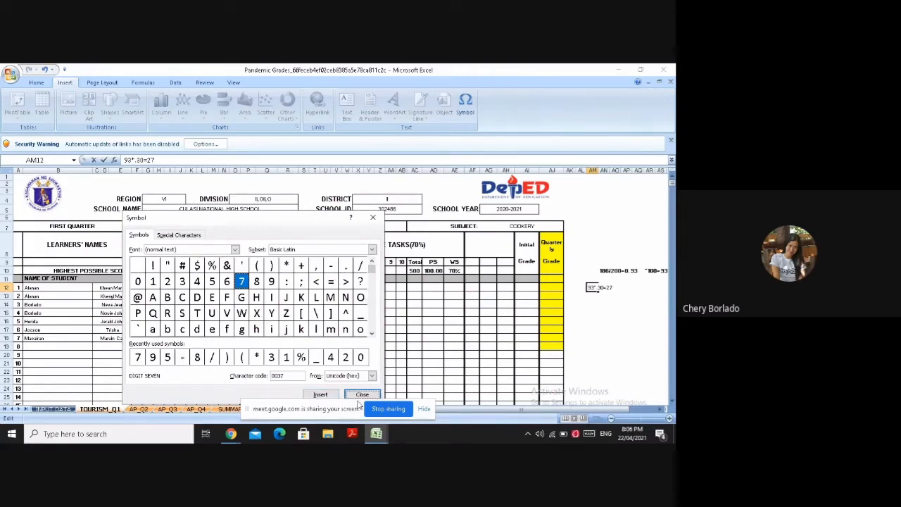
{"action": "left_click", "coordinate": [362, 395]}
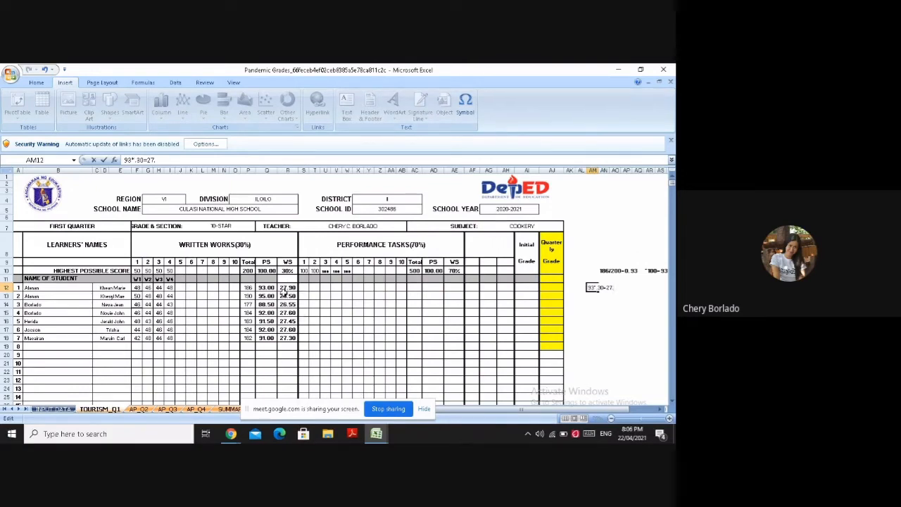
{"action": "left_click", "coordinate": [464, 106]}
{"action": "left_click", "coordinate": [271, 282]}
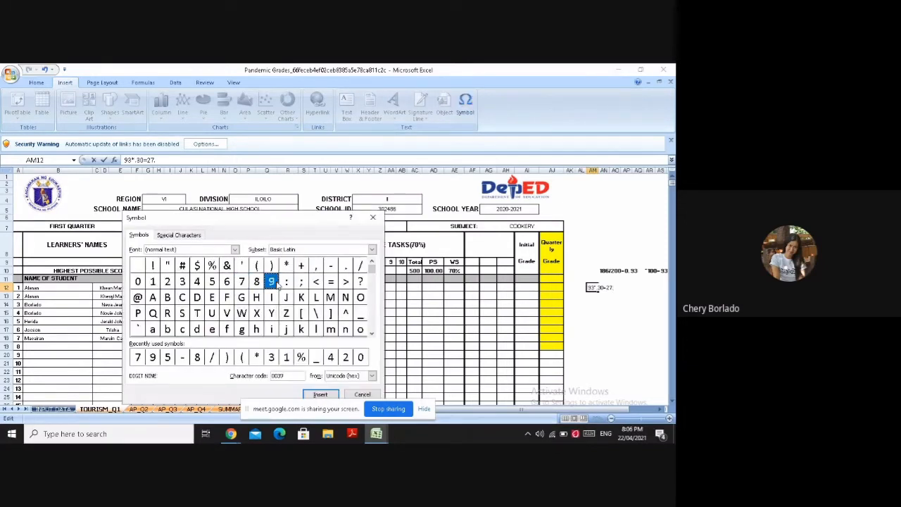
{"action": "left_click", "coordinate": [322, 397]}
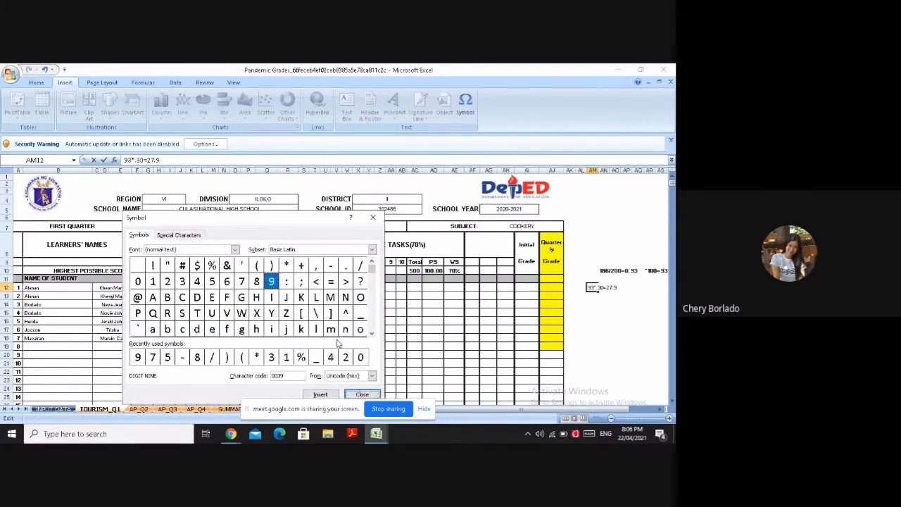
{"action": "left_click", "coordinate": [360, 357]}
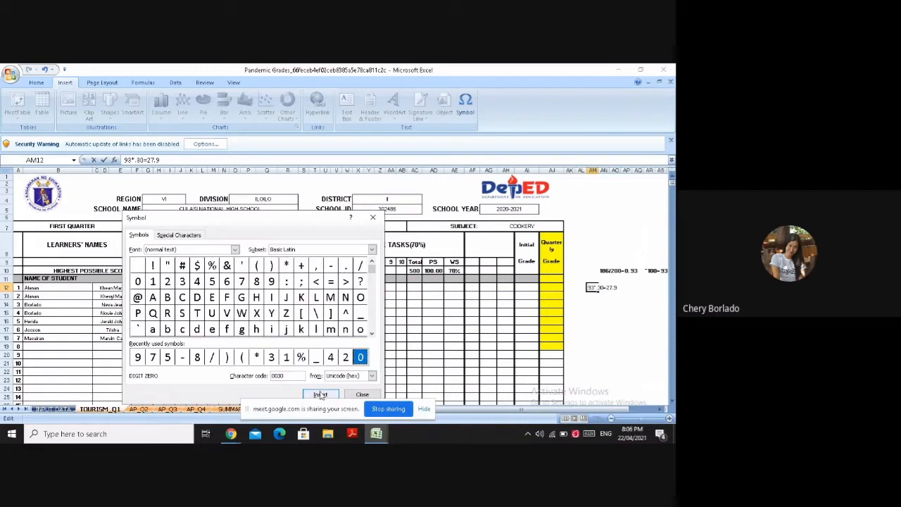
{"action": "left_click", "coordinate": [320, 395]}
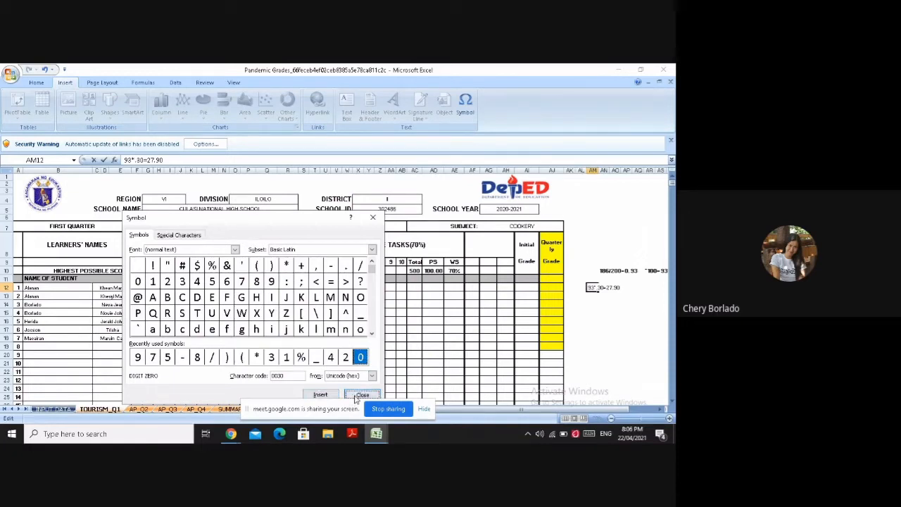
{"action": "left_click", "coordinate": [361, 395]}
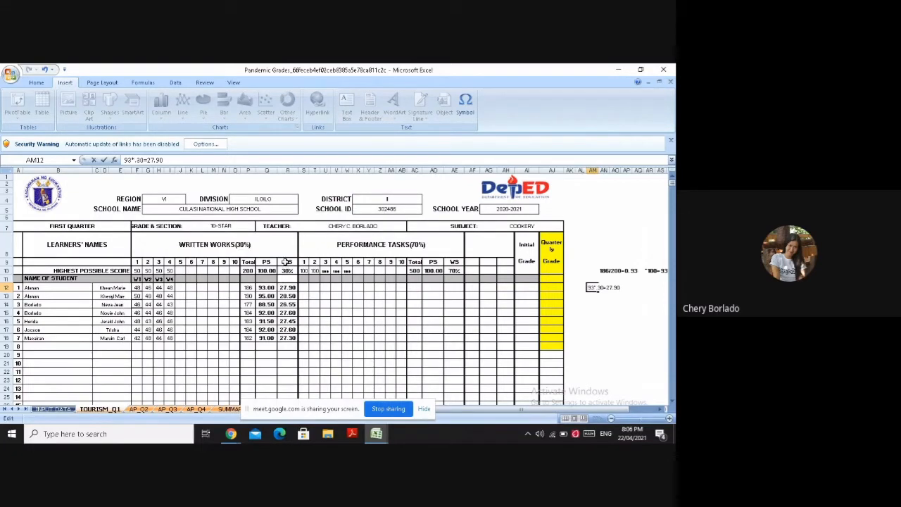
Fill the written works WS column from R9 to R18 with the green theme color
{"action": "left_click_drag", "start_coordinate": [287, 261], "coordinate": [287, 339]}
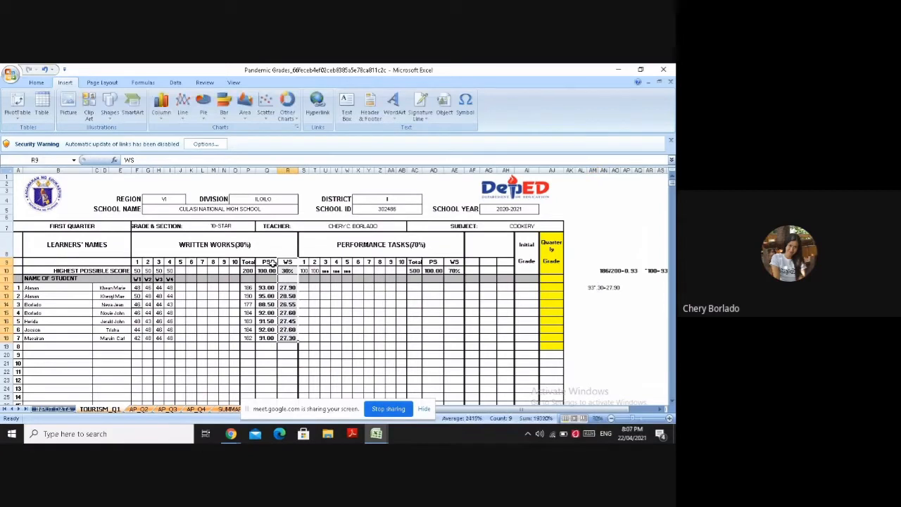
{"action": "left_click", "coordinate": [36, 83]}
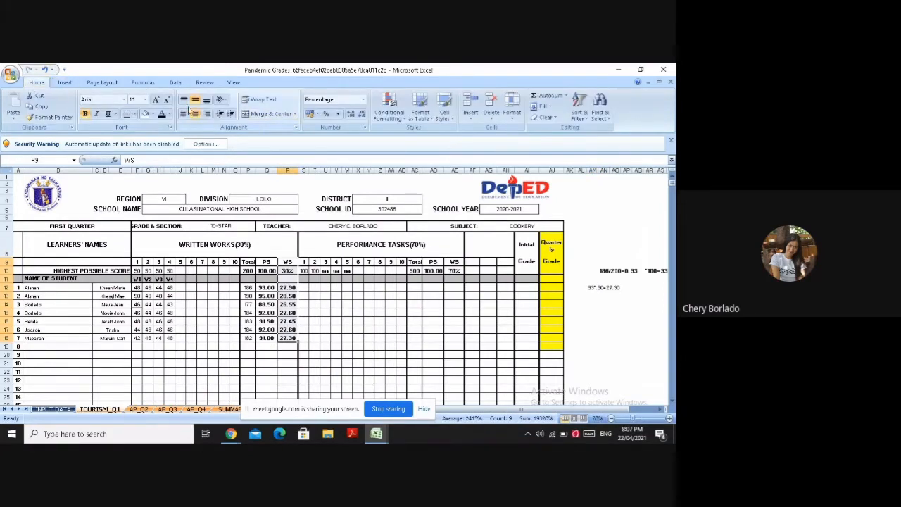
{"action": "left_click", "coordinate": [152, 114]}
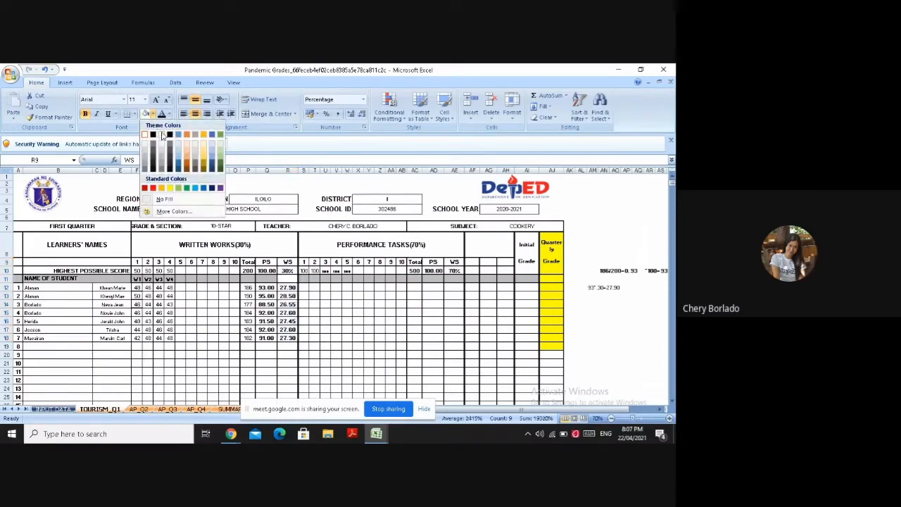
{"action": "left_click", "coordinate": [221, 136]}
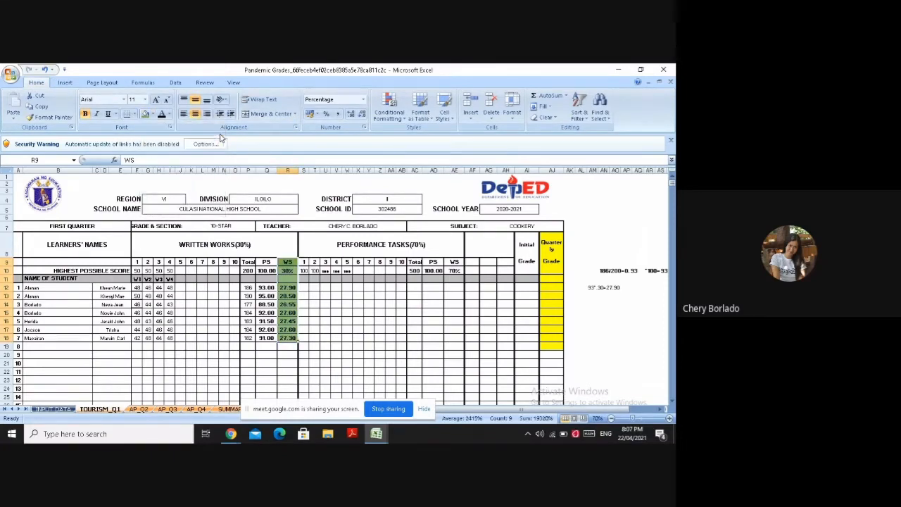
Enter a first performance task score of 100 for each of learners 1 to 7 in S12 to S18
{"action": "left_click", "coordinate": [301, 287]}
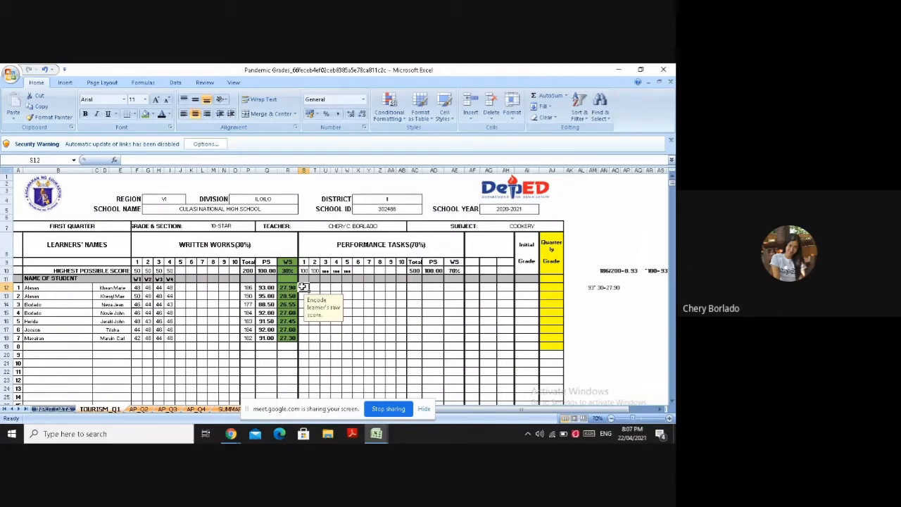
{"action": "type", "text": "10"}
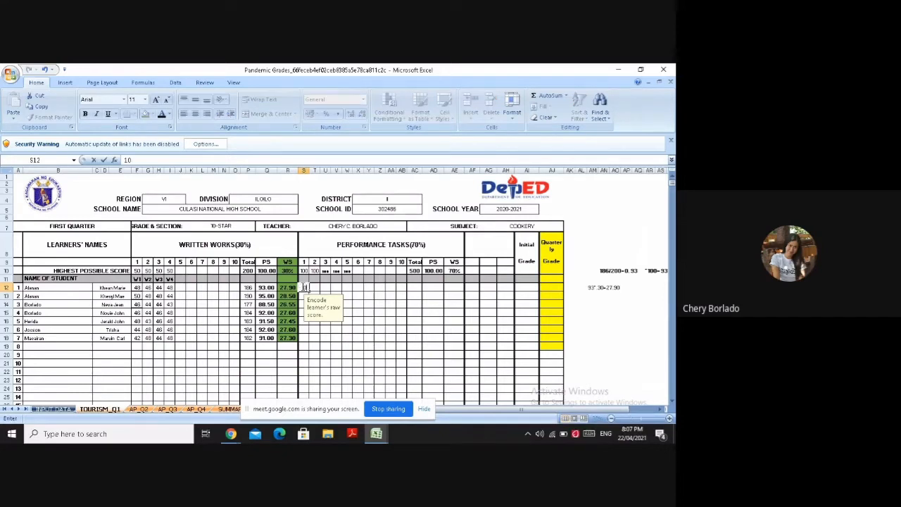
{"action": "type", "text": "0"}
{"action": "key", "text": "Return"}
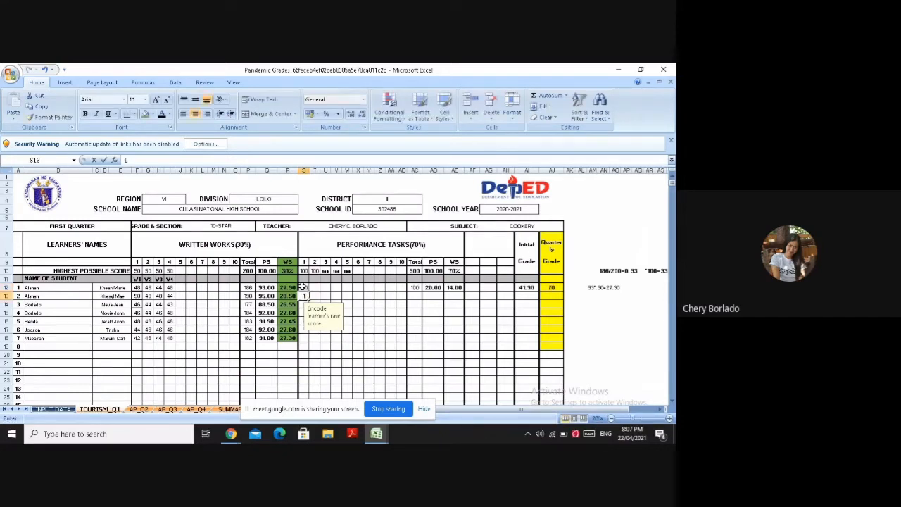
{"action": "type", "text": "100"}
{"action": "key", "text": "Return"}
{"action": "type", "text": "100"}
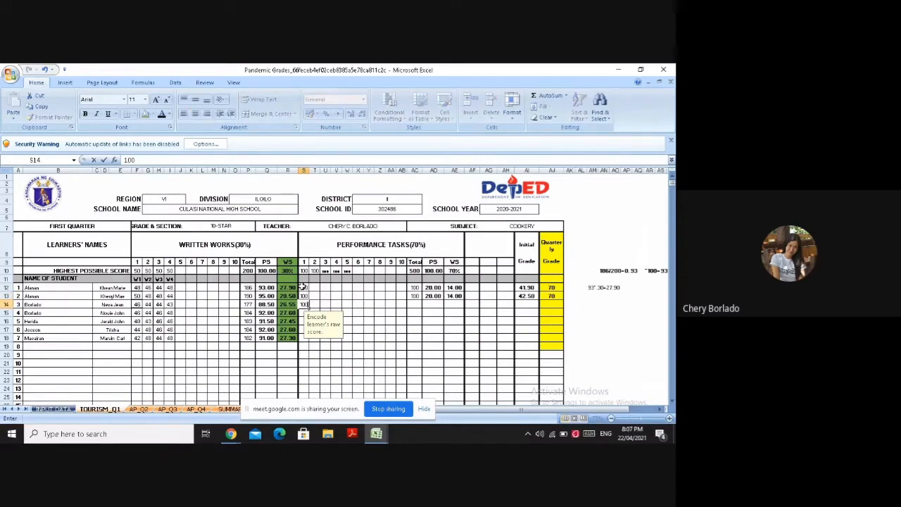
{"action": "key", "text": "Return"}
{"action": "type", "text": "100"}
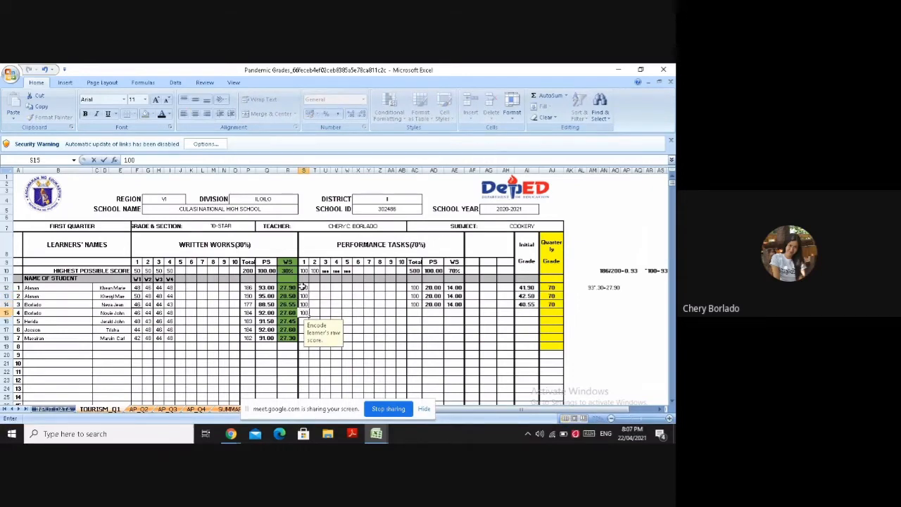
{"action": "key", "text": "Return"}
{"action": "type", "text": "100"}
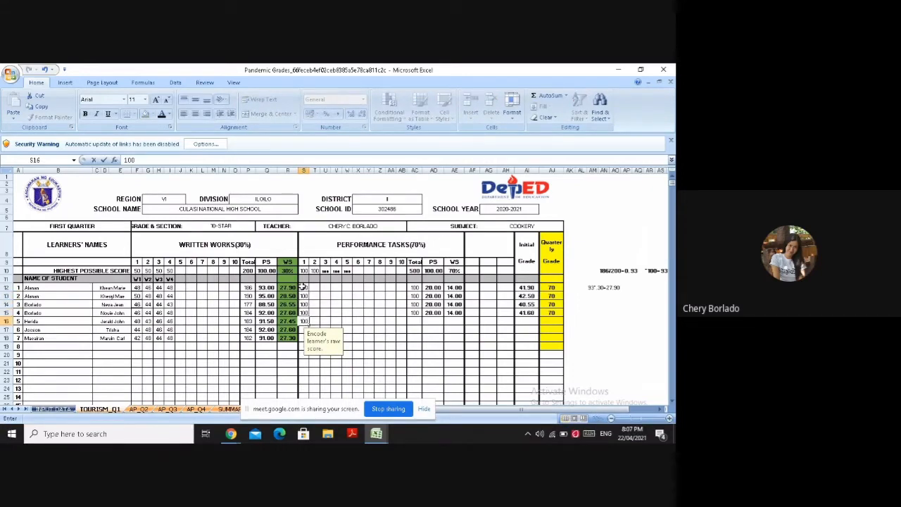
{"action": "key", "text": "Return"}
{"action": "type", "text": "100"}
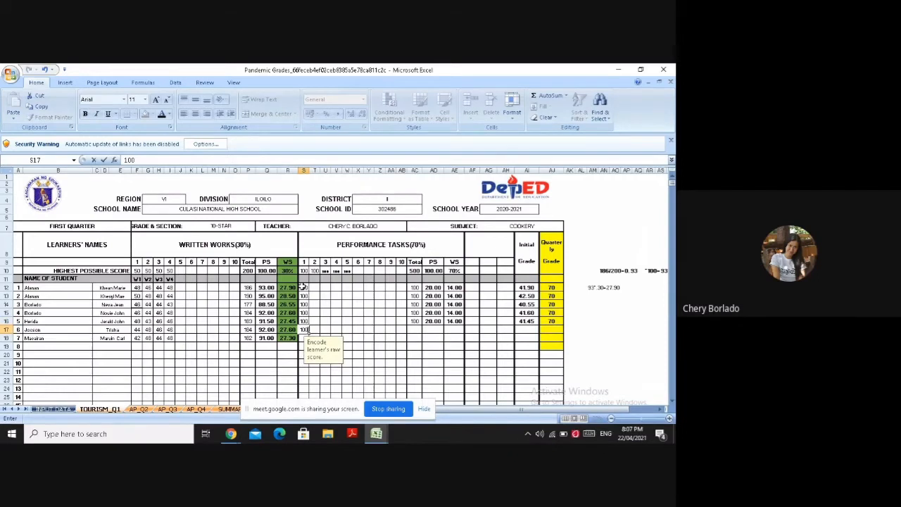
{"action": "key", "text": "Return"}
{"action": "type", "text": "100"}
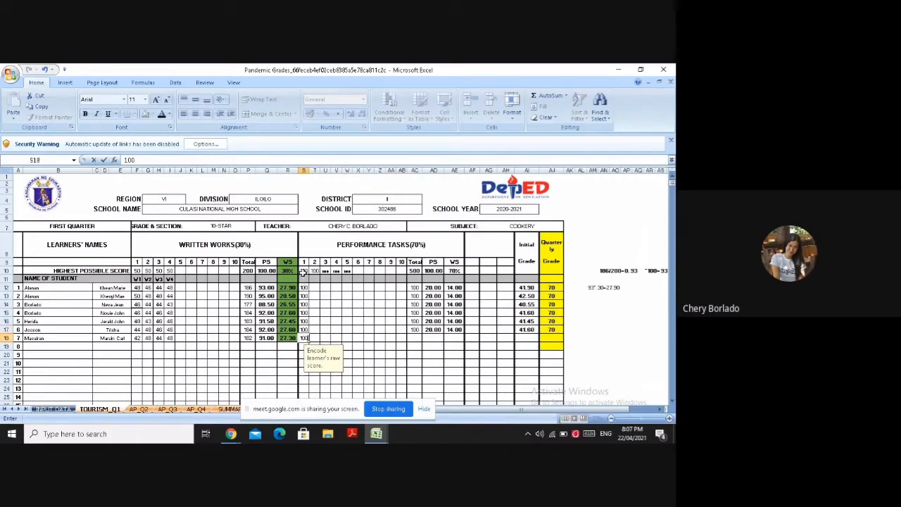
Enter learner 1's second performance task score of 96 in T12, inserting the digit 9 as a symbol
{"action": "left_click", "coordinate": [309, 288]}
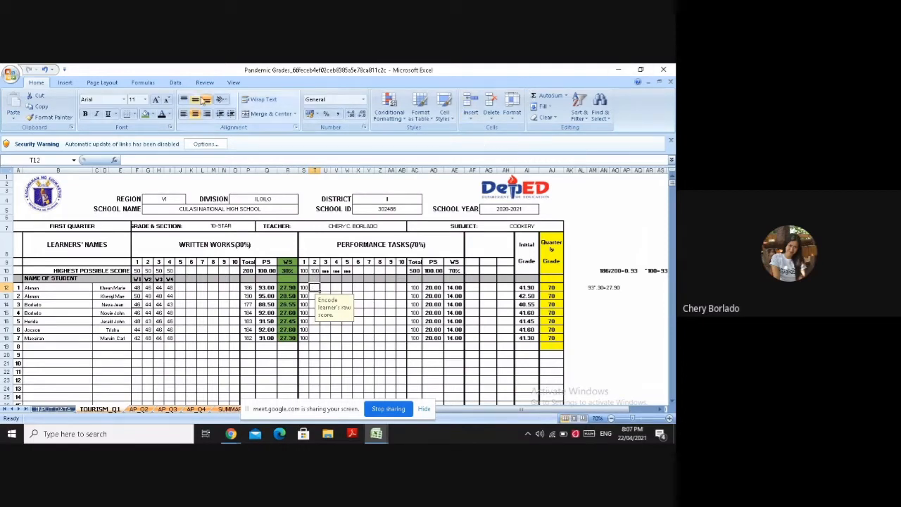
{"action": "left_click", "coordinate": [65, 83]}
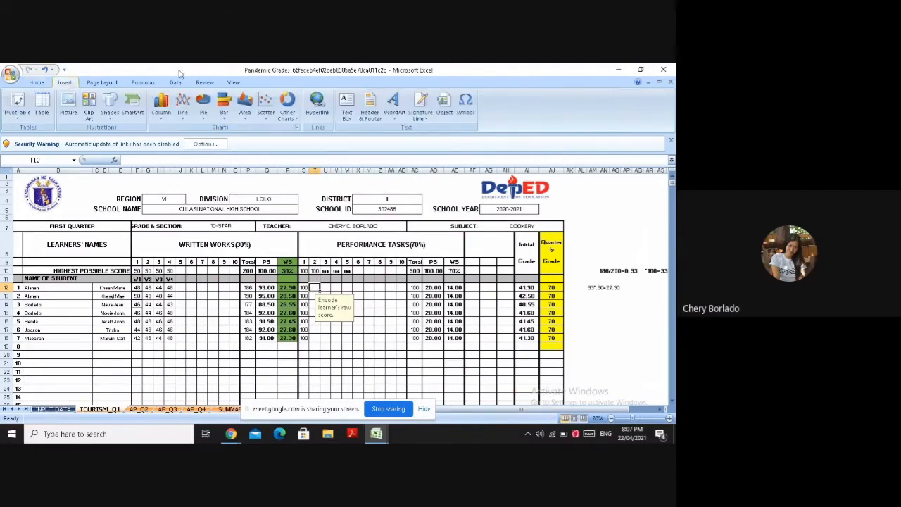
{"action": "left_click", "coordinate": [467, 104]}
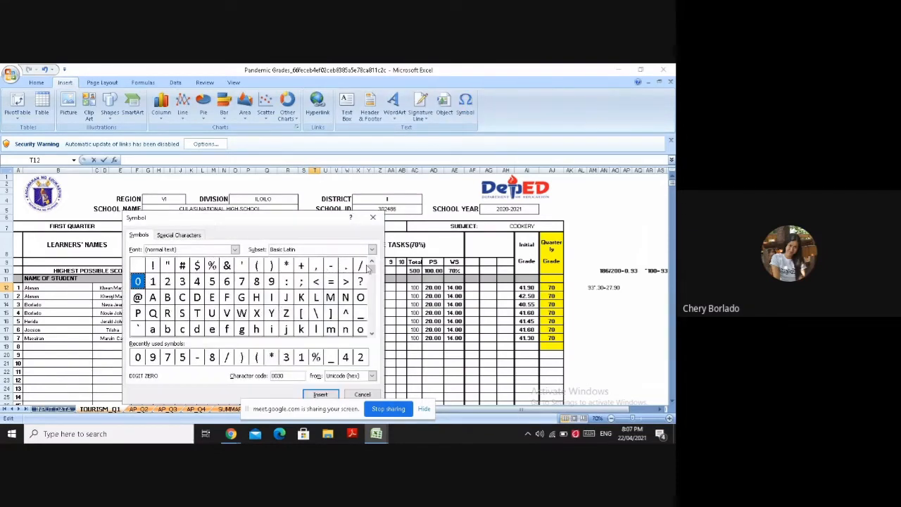
{"action": "left_click", "coordinate": [372, 333]}
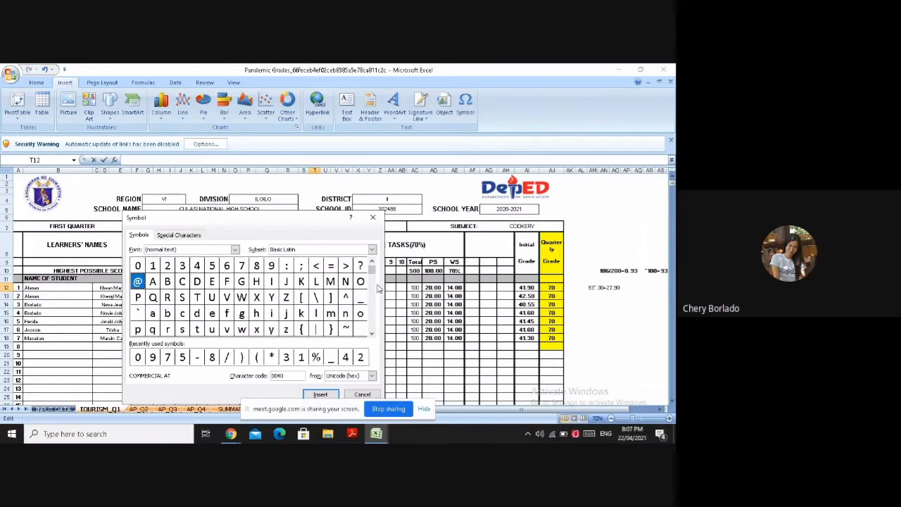
{"action": "left_click", "coordinate": [371, 262]}
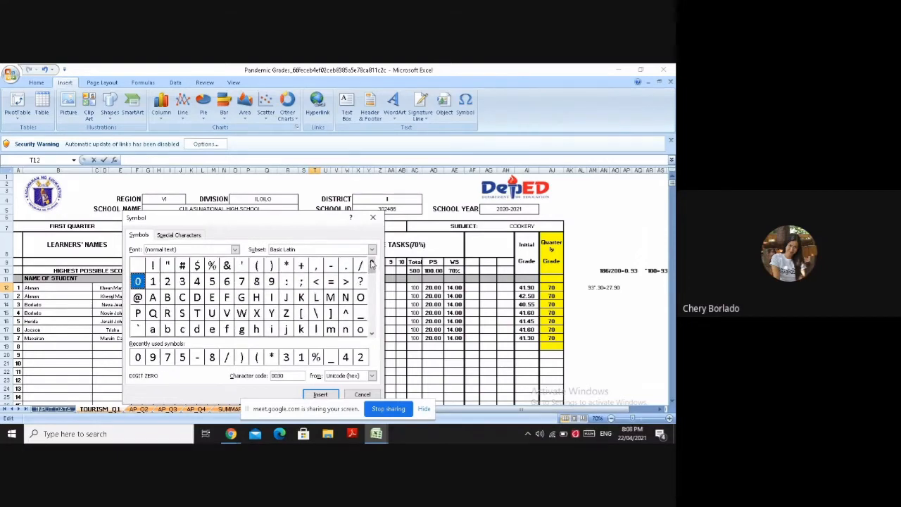
{"action": "left_click", "coordinate": [271, 282]}
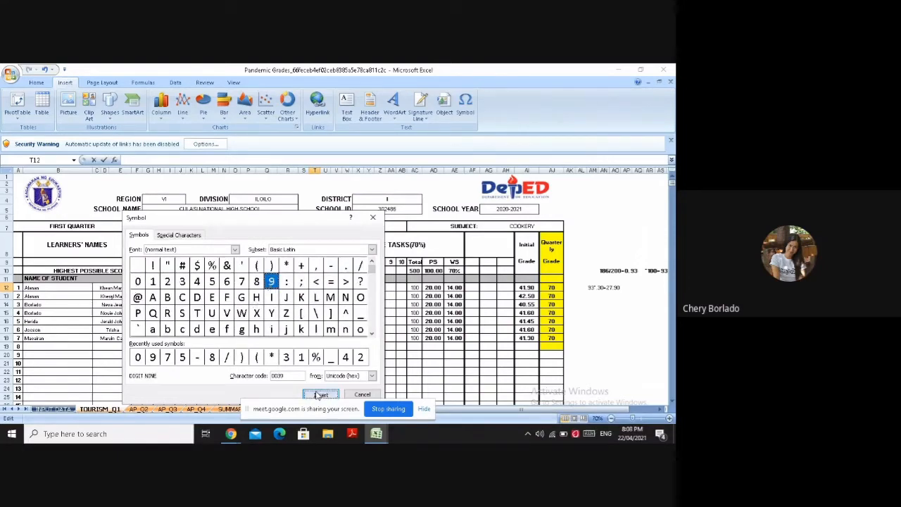
{"action": "left_click", "coordinate": [319, 395]}
{"action": "left_click", "coordinate": [362, 395]}
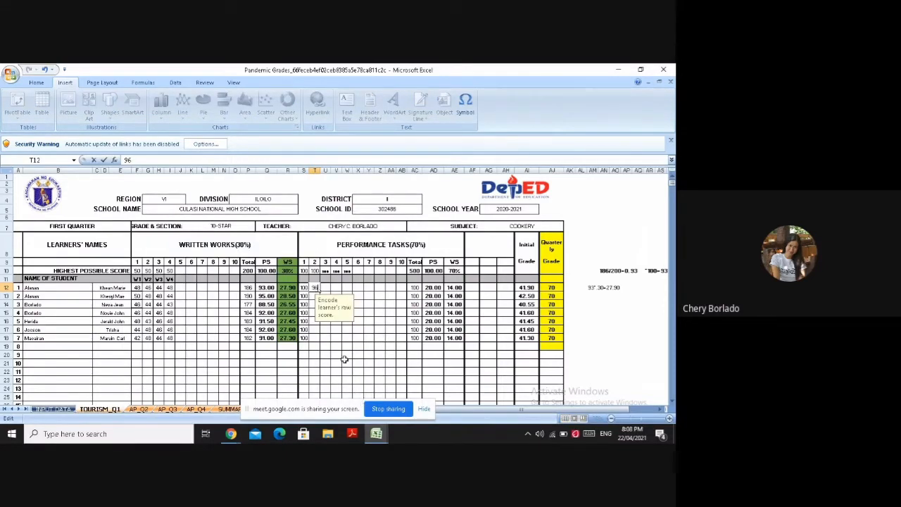
Enter second performance task scores of 100 in T13 and 94 in T14, inserting the digit 9 as a symbol
{"action": "left_click", "coordinate": [313, 296]}
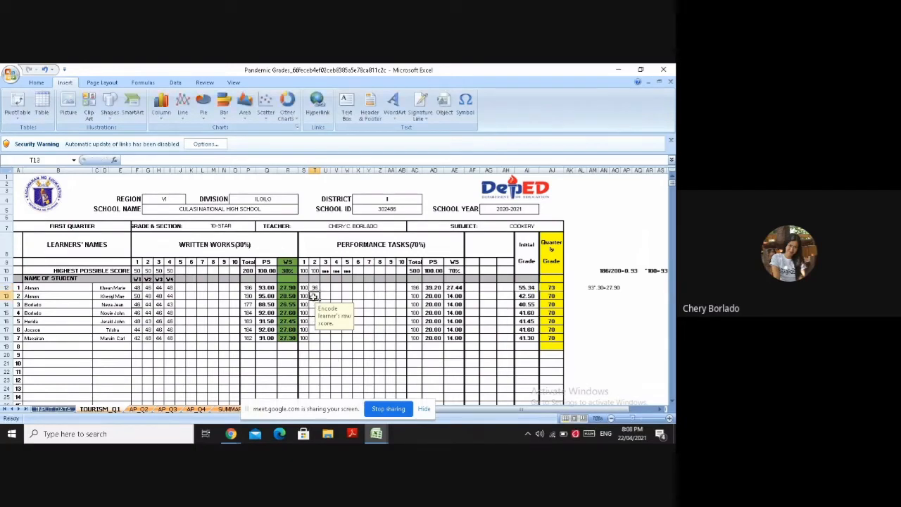
{"action": "type", "text": "100"}
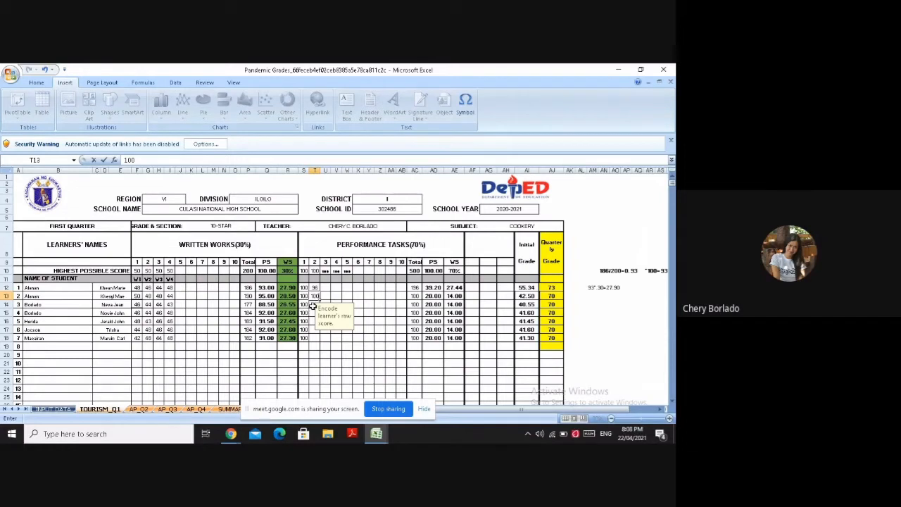
{"action": "left_click", "coordinate": [313, 305]}
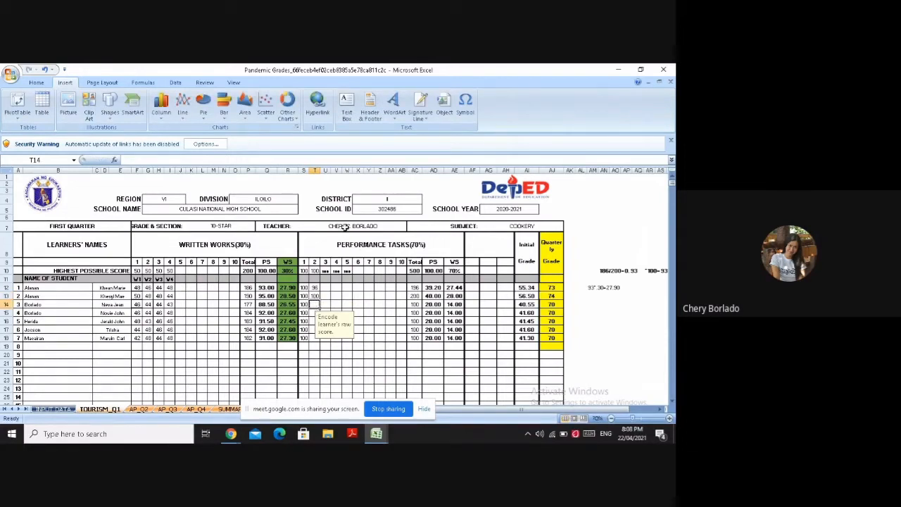
{"action": "left_click", "coordinate": [466, 106]}
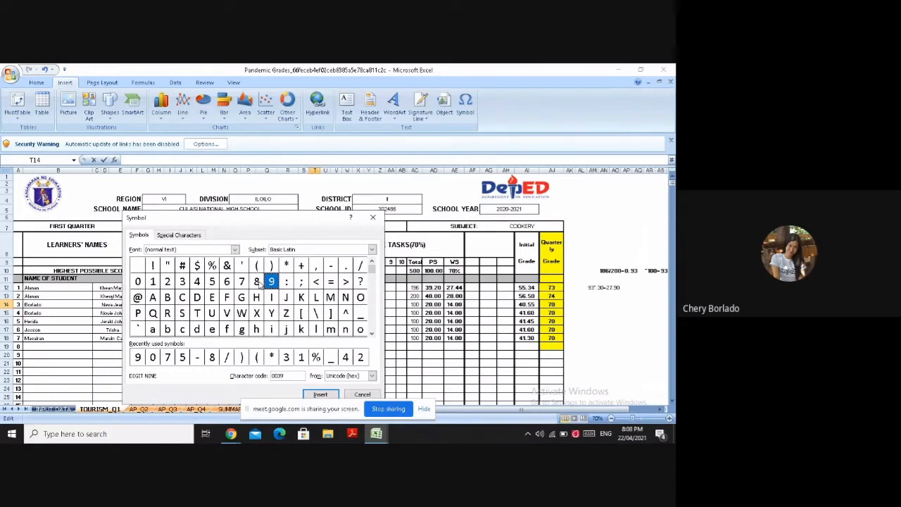
{"action": "left_click", "coordinate": [319, 394]}
{"action": "left_click", "coordinate": [355, 395]}
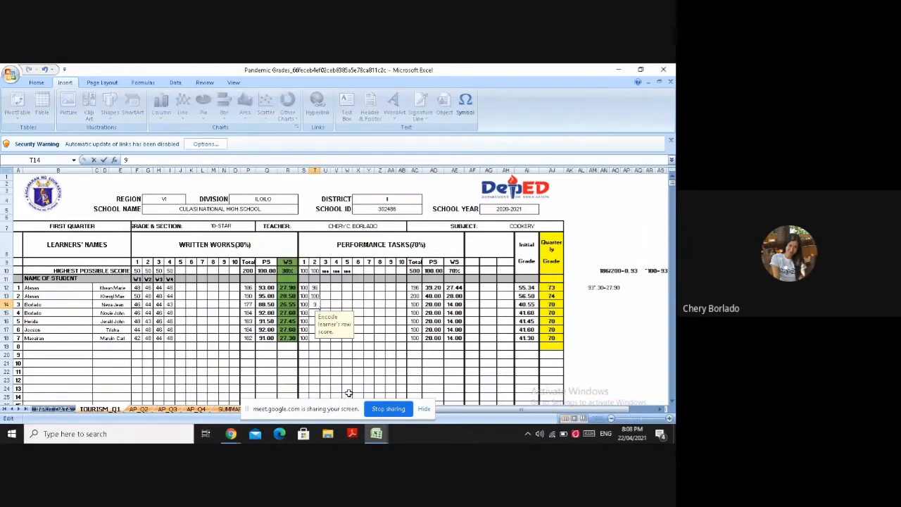
{"action": "type", "text": "4"}
{"action": "key", "text": "BackSpace"}
{"action": "key", "text": "Return"}
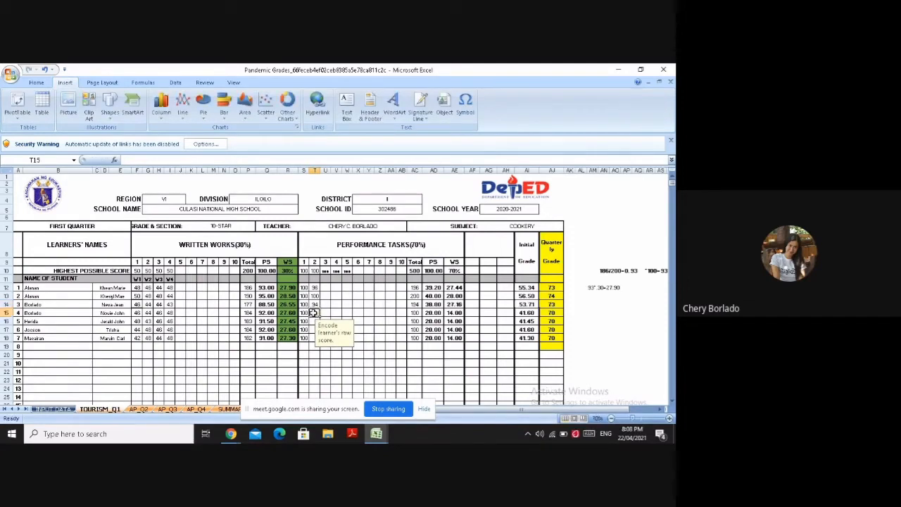
Enter learner 4's second performance task score of 96 in T15, inserting the digit 9 as a symbol
{"action": "left_click", "coordinate": [469, 106]}
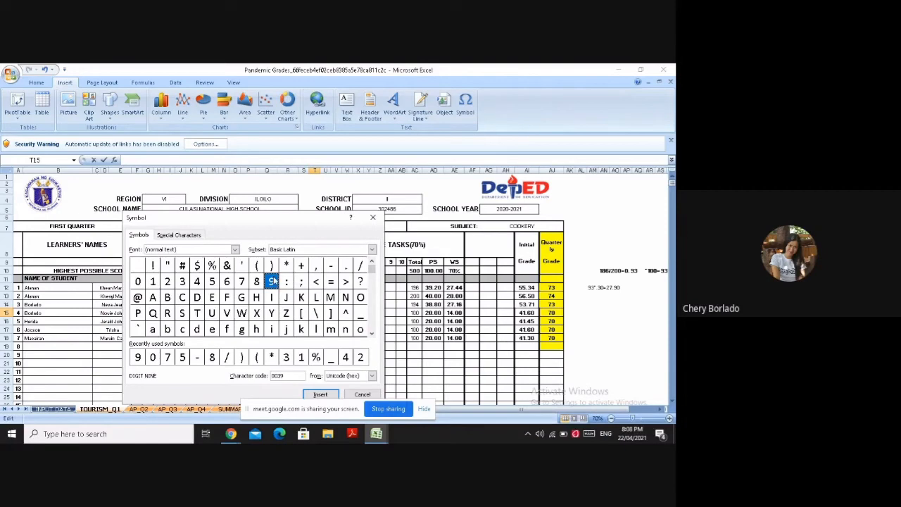
{"action": "left_click", "coordinate": [320, 395]}
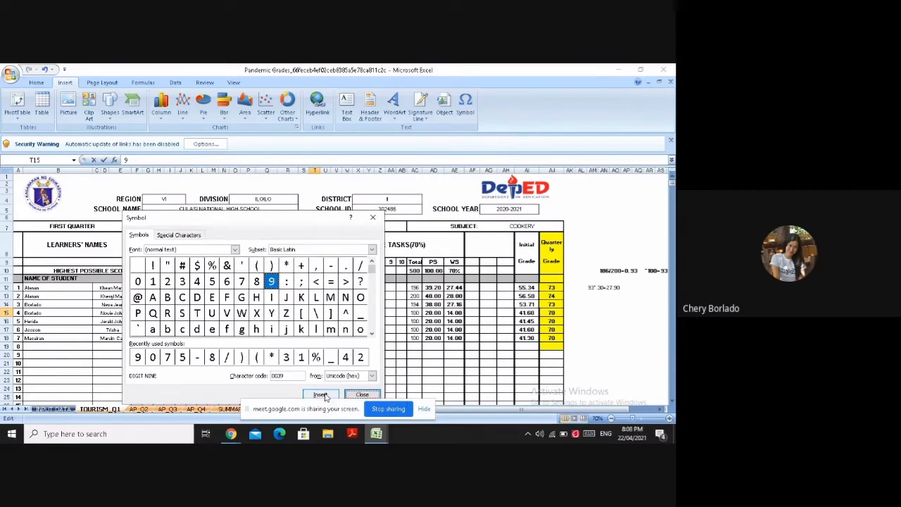
{"action": "left_click", "coordinate": [361, 395]}
{"action": "type", "text": "66"}
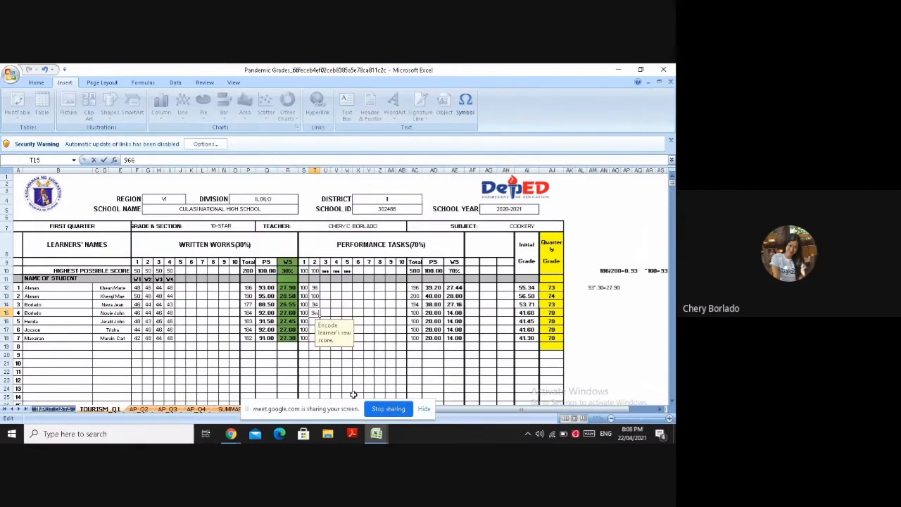
{"action": "key", "text": "BackSpace"}
{"action": "key", "text": "BackSpace"}
{"action": "type", "text": "6"}
Enter a second performance task score of 100 for learners 5 and 6 in T16 and T17
{"action": "left_click", "coordinate": [312, 320]}
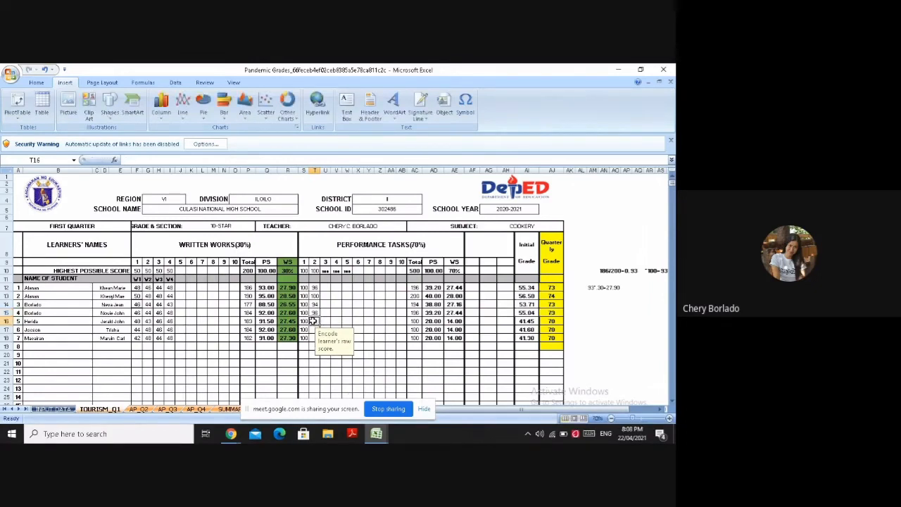
{"action": "type", "text": "100"}
{"action": "key", "text": "Return"}
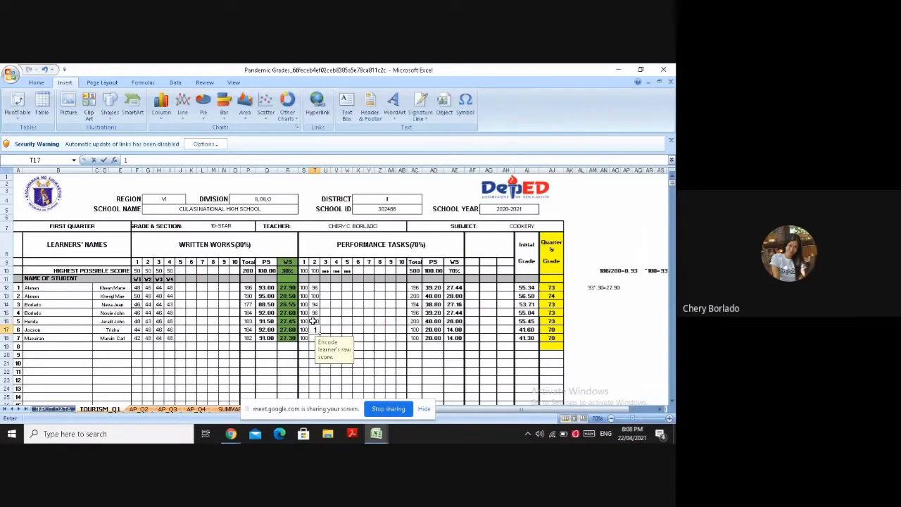
{"action": "type", "text": "100"}
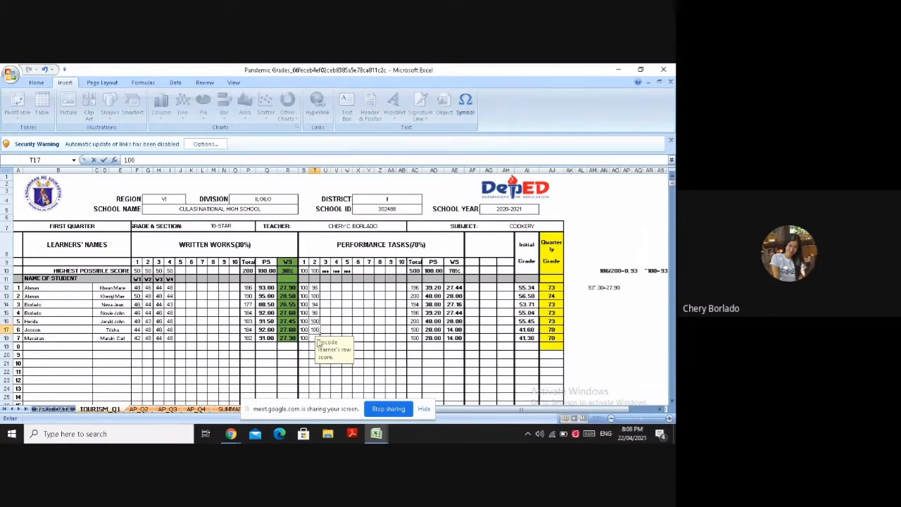
Enter learner 7's second performance task score of 98 in T18, inserting the digit 9 as a symbol
{"action": "left_click", "coordinate": [312, 338]}
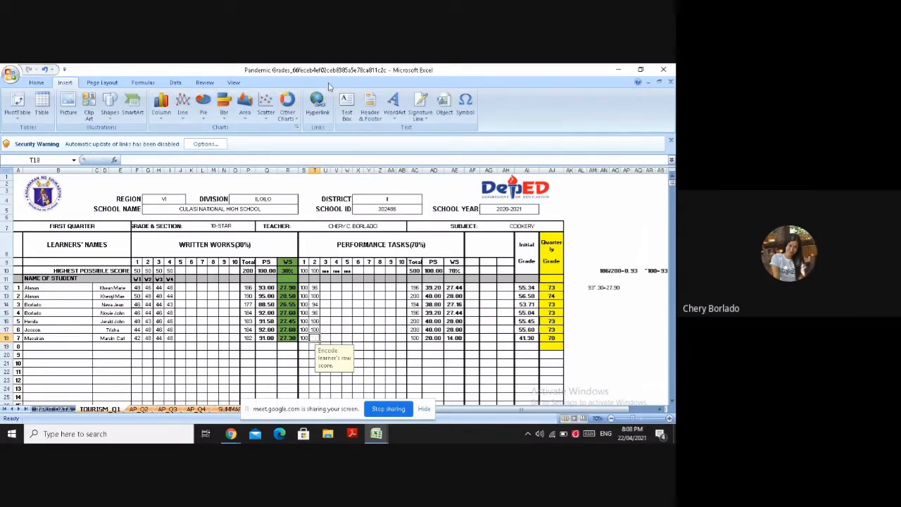
{"action": "left_click", "coordinate": [464, 104]}
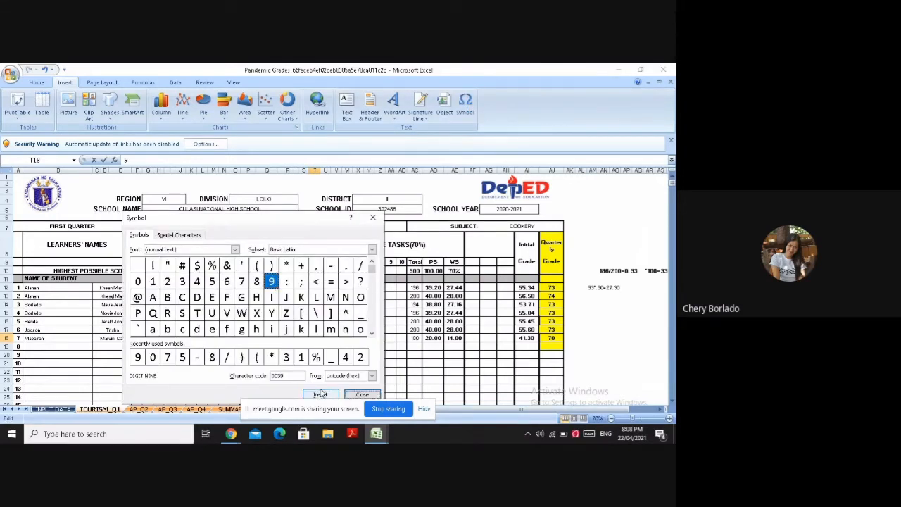
{"action": "left_click", "coordinate": [321, 394]}
{"action": "left_click", "coordinate": [357, 393]}
{"action": "type", "text": "8"}
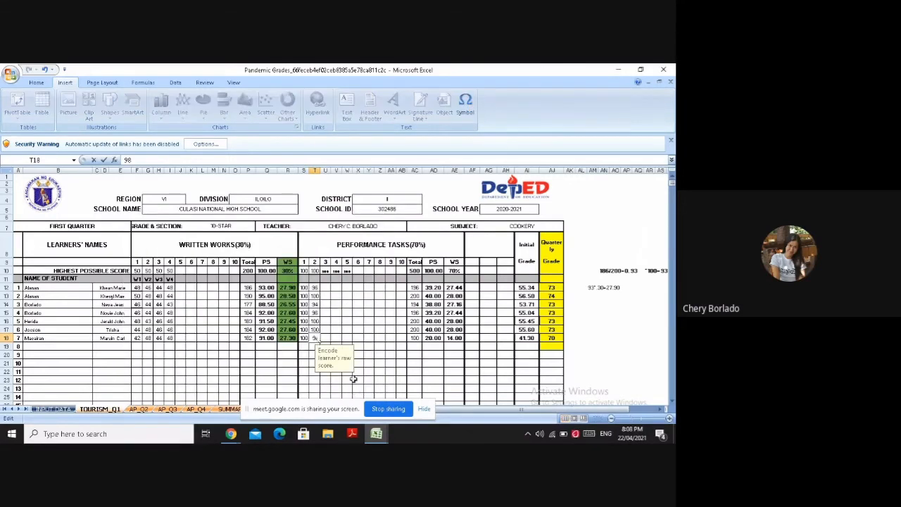
{"action": "type", "text": "8"}
Enter third performance task scores of 100 in U12 and 98 in U13, inserting the digit 9 as a symbol
{"action": "left_click", "coordinate": [325, 287]}
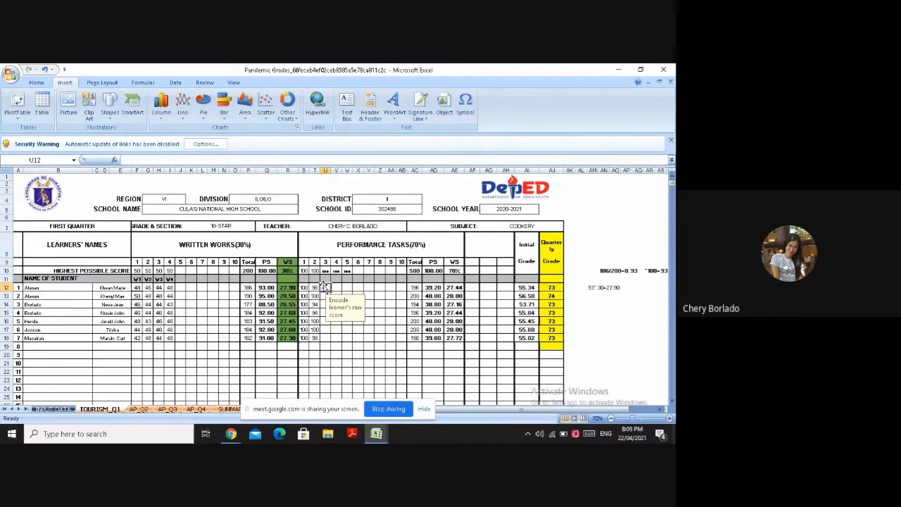
{"action": "type", "text": "100"}
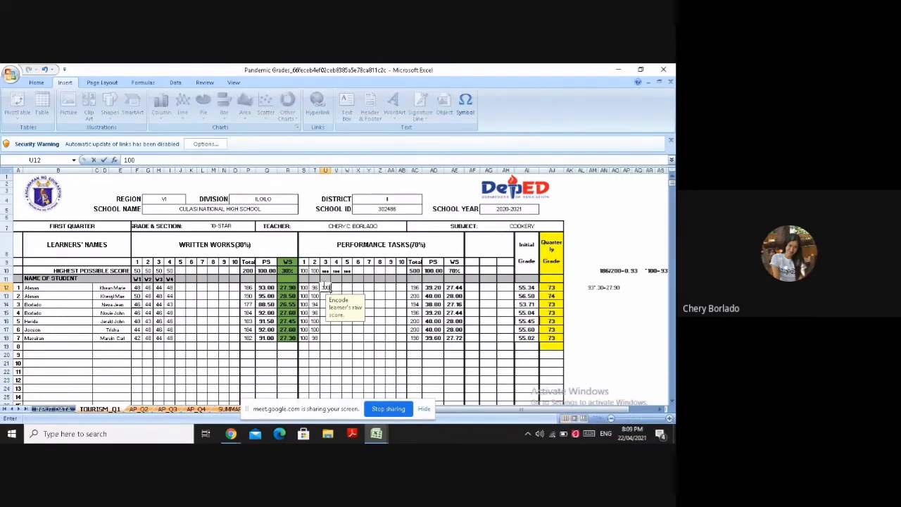
{"action": "key", "text": "Return"}
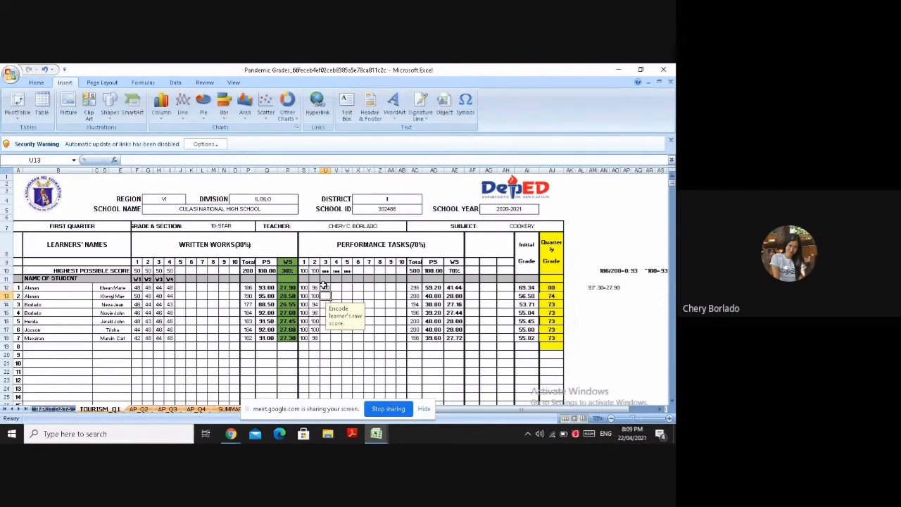
{"action": "left_click", "coordinate": [464, 106]}
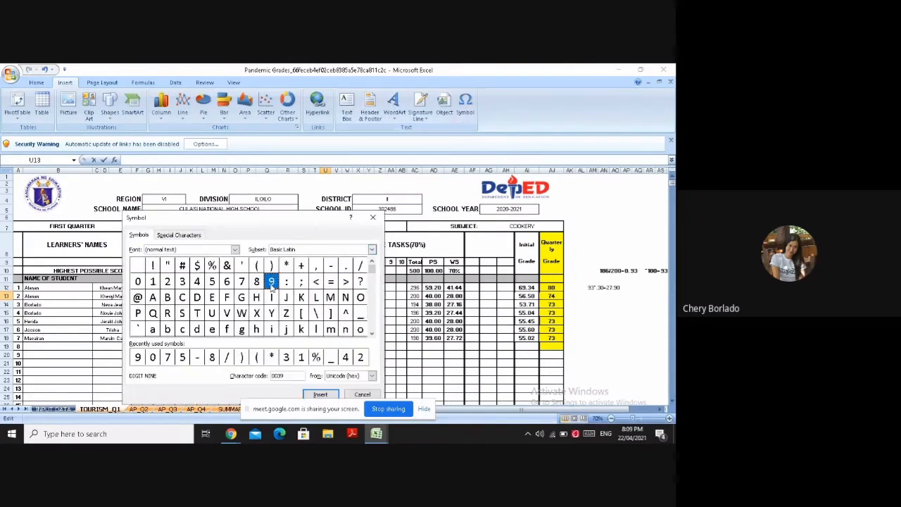
{"action": "left_click", "coordinate": [320, 394]}
{"action": "left_click", "coordinate": [361, 394]}
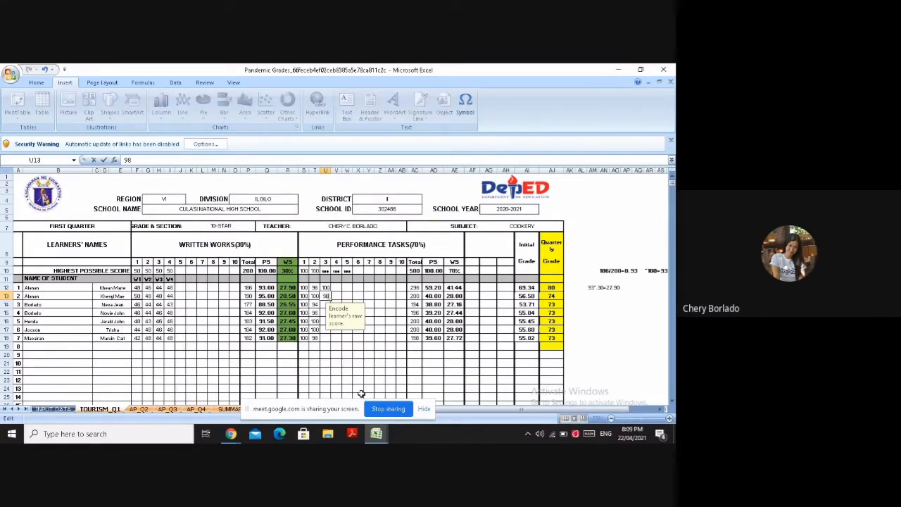
Enter a third performance task score of 100 for learners 3 and 4 in U14 and U15
{"action": "left_click", "coordinate": [325, 305]}
{"action": "type", "text": "10"}
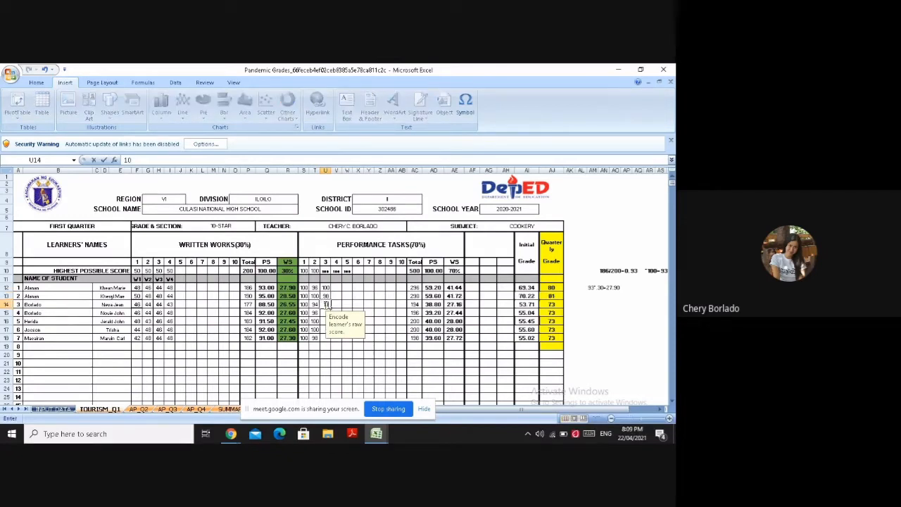
{"action": "type", "text": "0"}
{"action": "key", "text": "Return"}
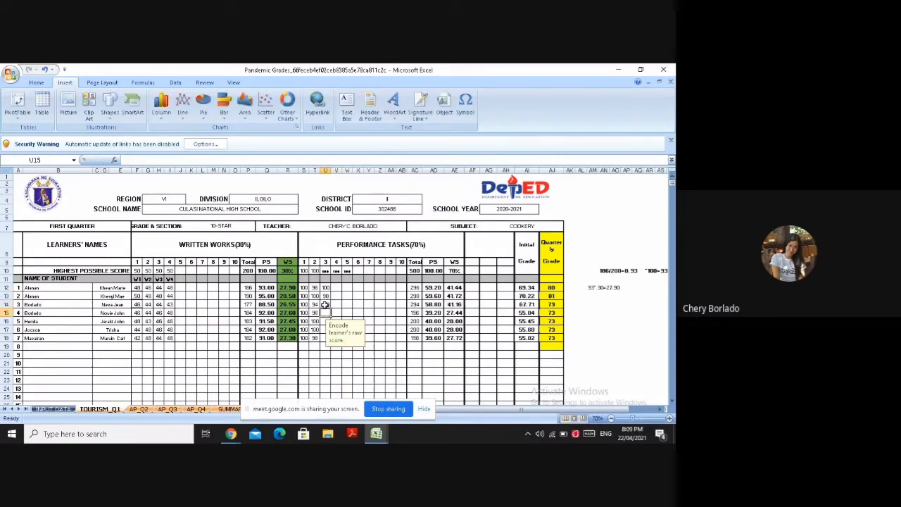
{"action": "type", "text": "100"}
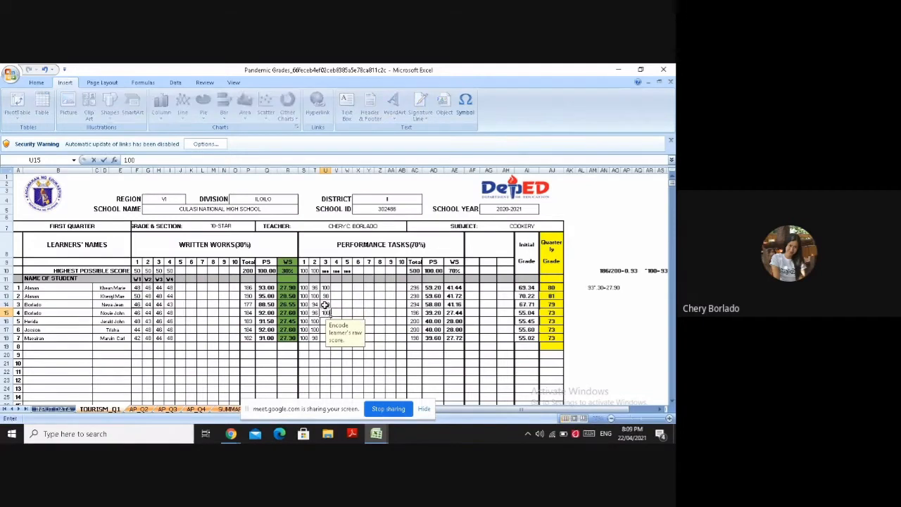
{"action": "key", "text": "Return"}
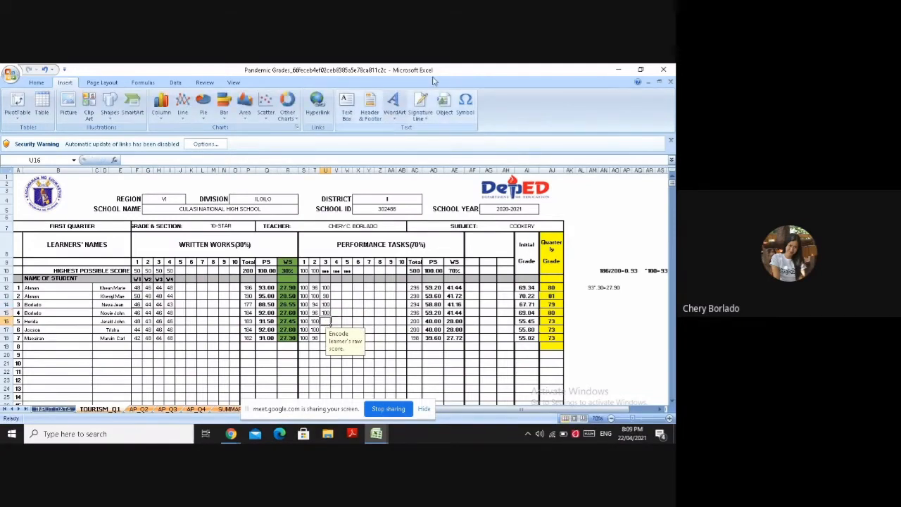
Enter learner 5's third performance task score of 96 in U16, inserting the digit 9 as a symbol
{"action": "left_click", "coordinate": [465, 104]}
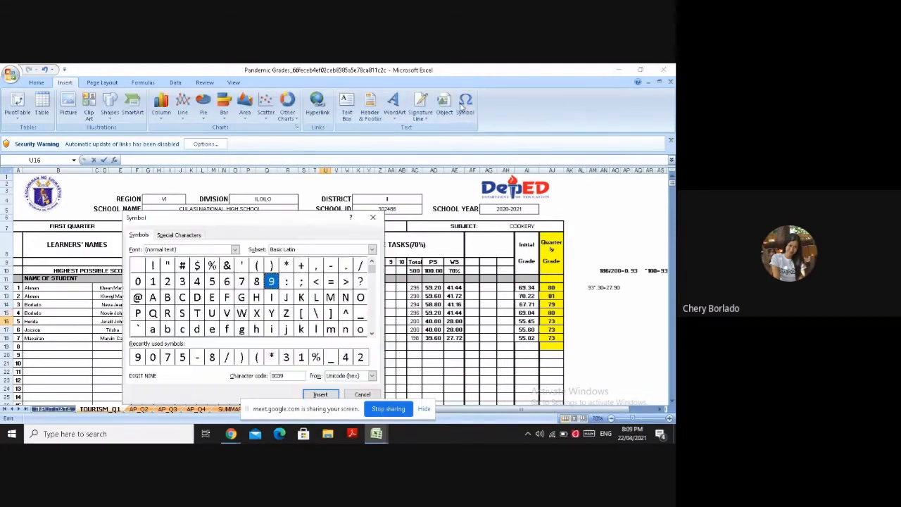
{"action": "left_click", "coordinate": [271, 265]}
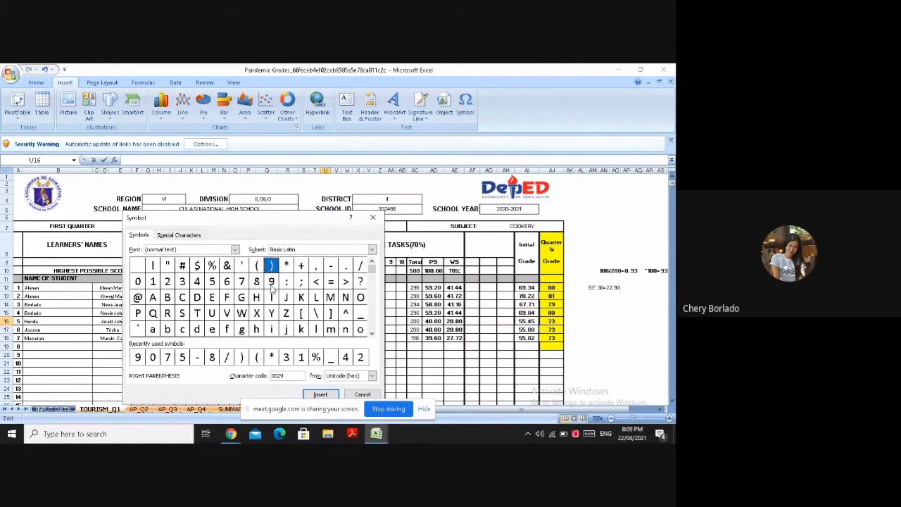
{"action": "left_click", "coordinate": [273, 283]}
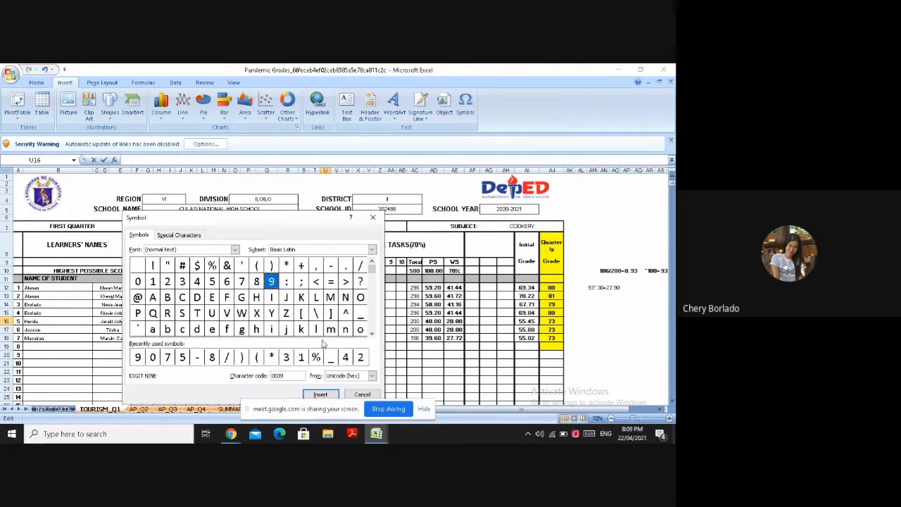
{"action": "left_click", "coordinate": [319, 395]}
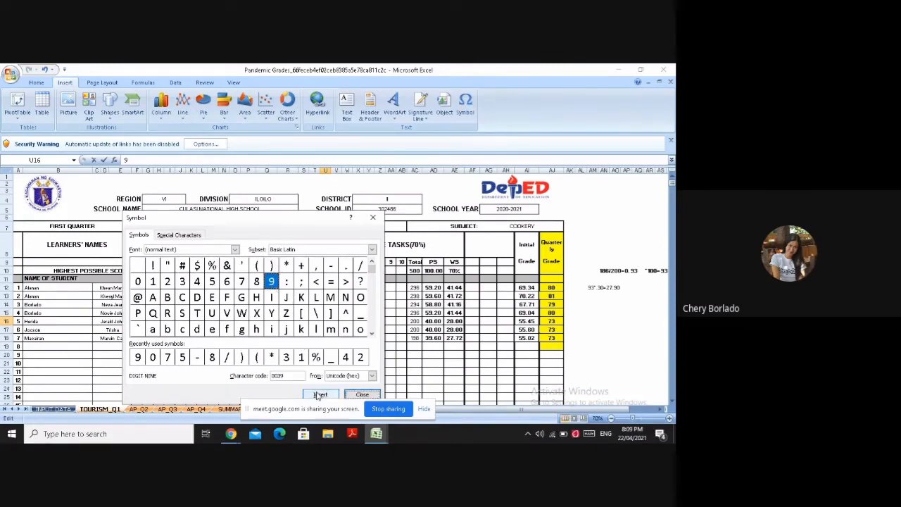
{"action": "left_click", "coordinate": [356, 394]}
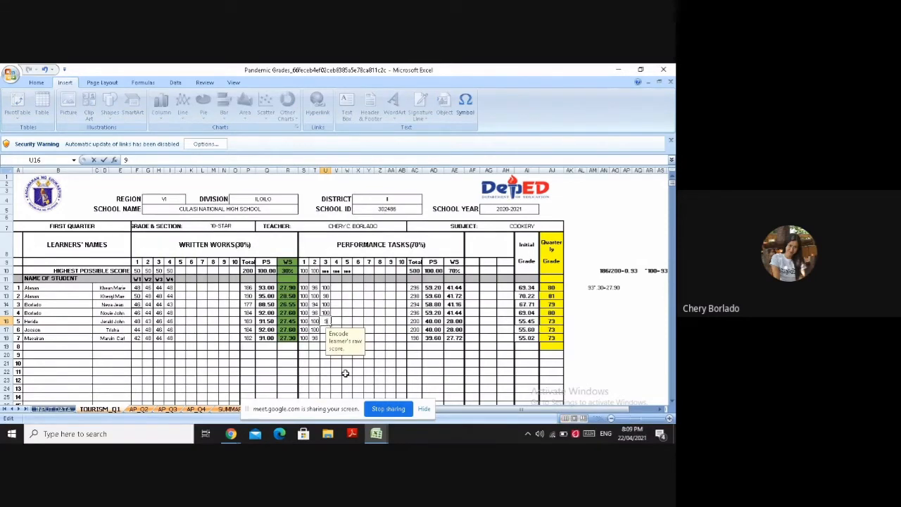
{"action": "type", "text": "6"}
Enter learner 6's third performance task score of 96 in U17, inserting the digit 9 as a symbol
{"action": "left_click", "coordinate": [324, 330]}
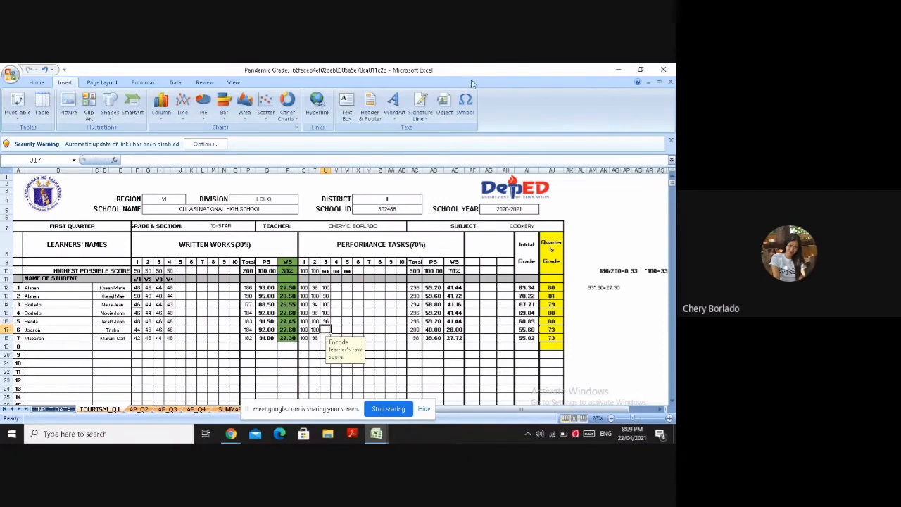
{"action": "left_click", "coordinate": [465, 106]}
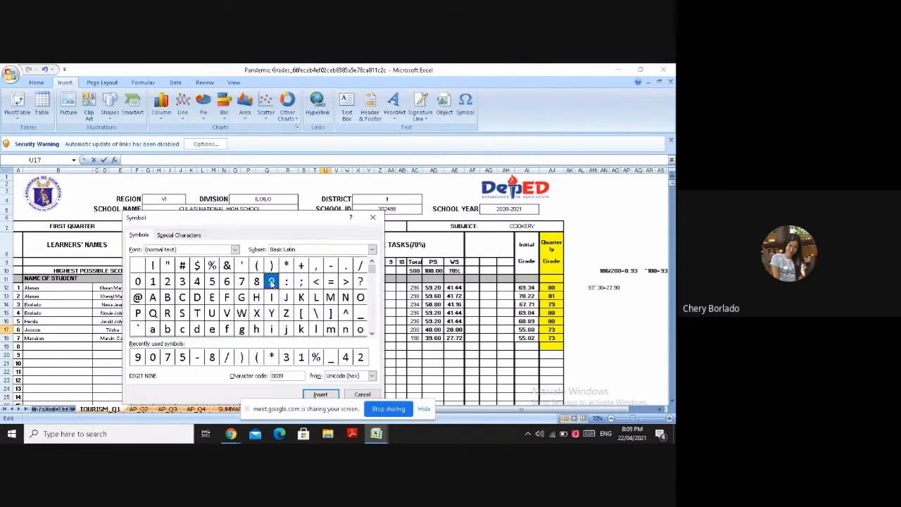
{"action": "left_click", "coordinate": [311, 396]}
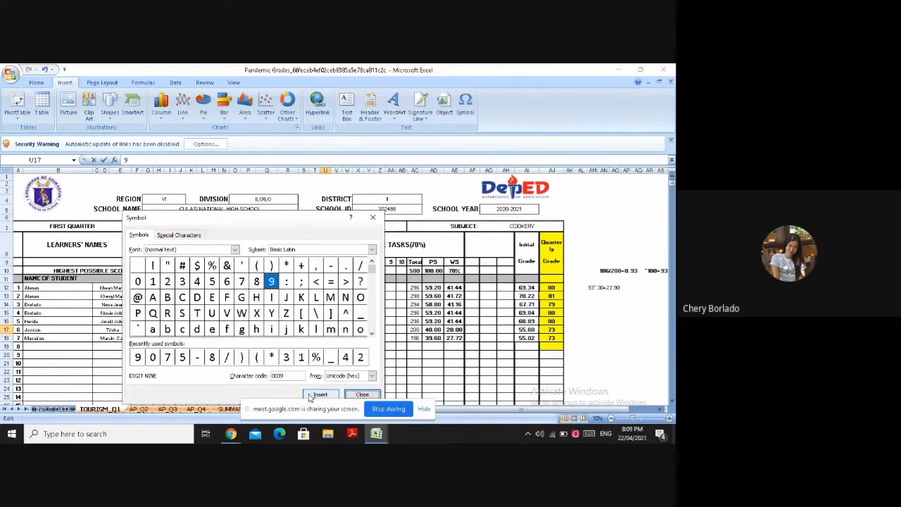
{"action": "left_click", "coordinate": [347, 397]}
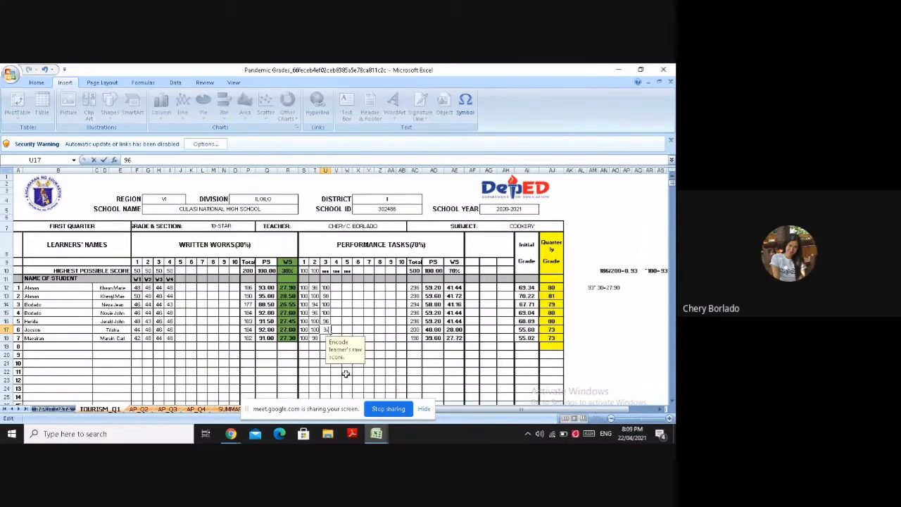
{"action": "type", "text": "66"}
{"action": "key", "text": "BackSpace"}
{"action": "key", "text": "BackSpace"}
{"action": "type", "text": "6"}
Enter learner 7's third performance task score of 100 in U18 and clear the fifth task's highest possible score in W10
{"action": "key", "text": "Return"}
{"action": "type", "text": "100"}
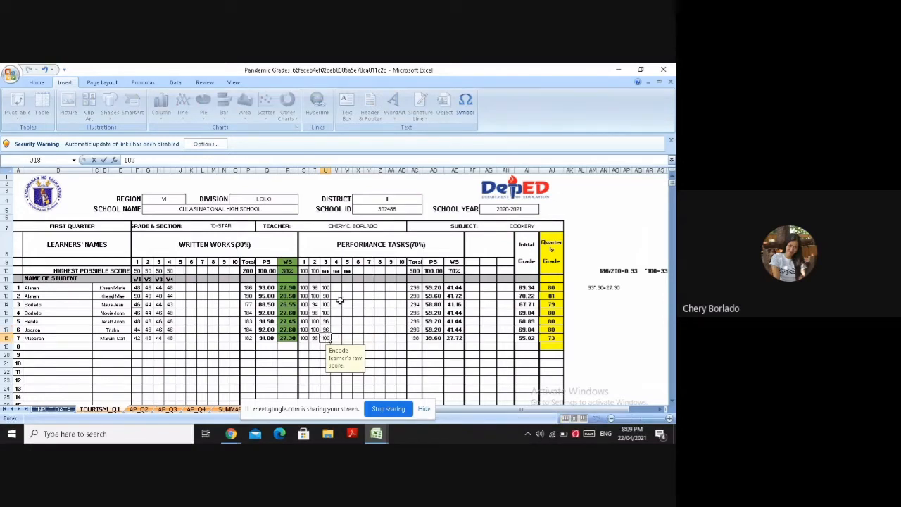
{"action": "left_click", "coordinate": [347, 271]}
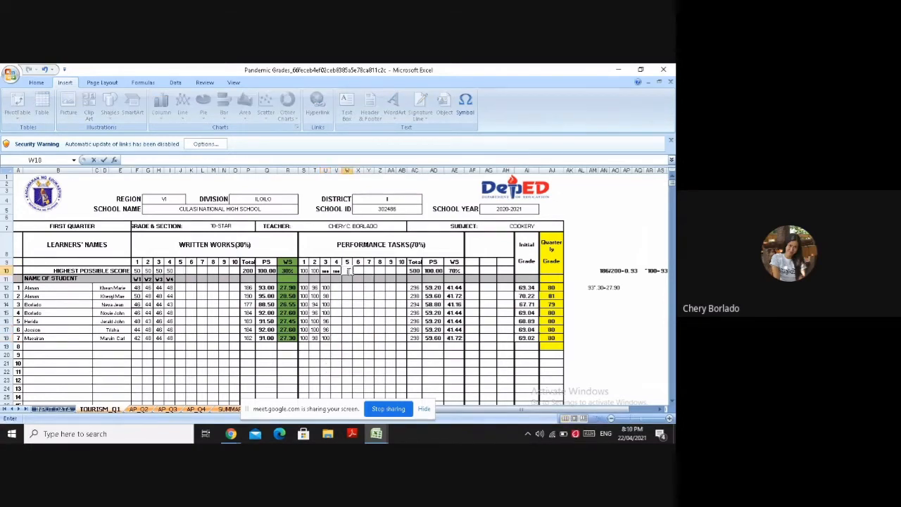
Enter a fourth performance task score of 100 for learners 1 to 3 in V12, V13 and V14
{"action": "left_click", "coordinate": [335, 287]}
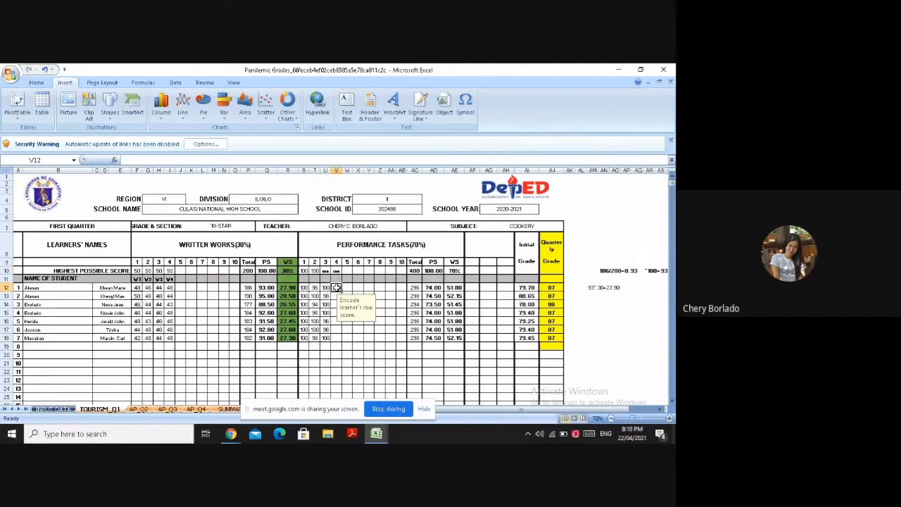
{"action": "type", "text": "10"}
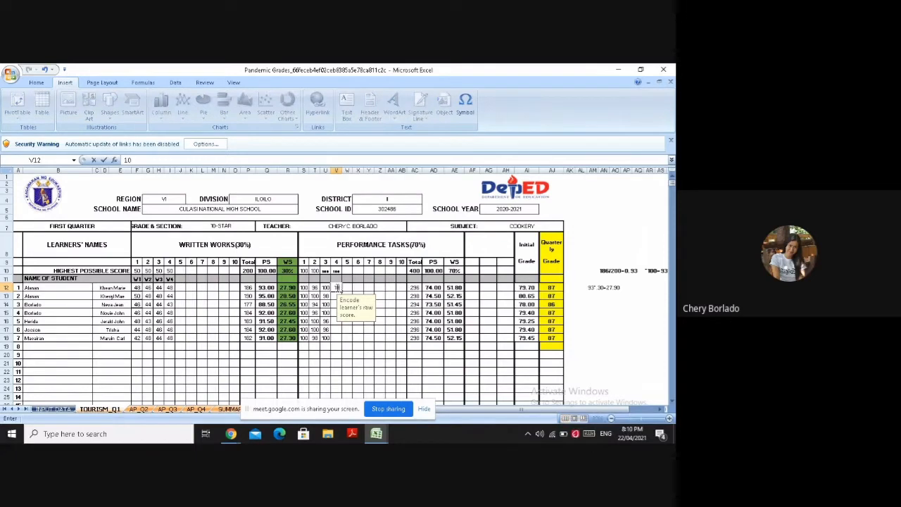
{"action": "type", "text": "0"}
{"action": "key", "text": "Return"}
{"action": "type", "text": "1"}
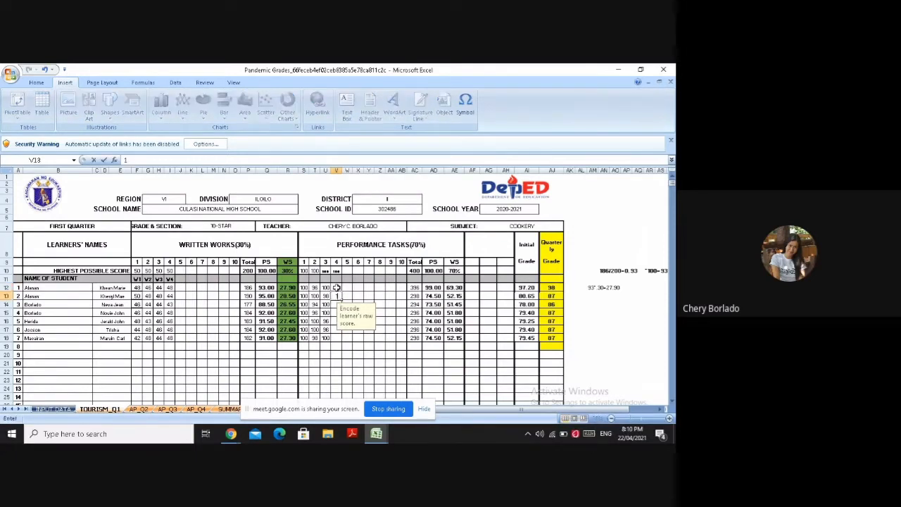
{"action": "type", "text": "00"}
{"action": "key", "text": "Return"}
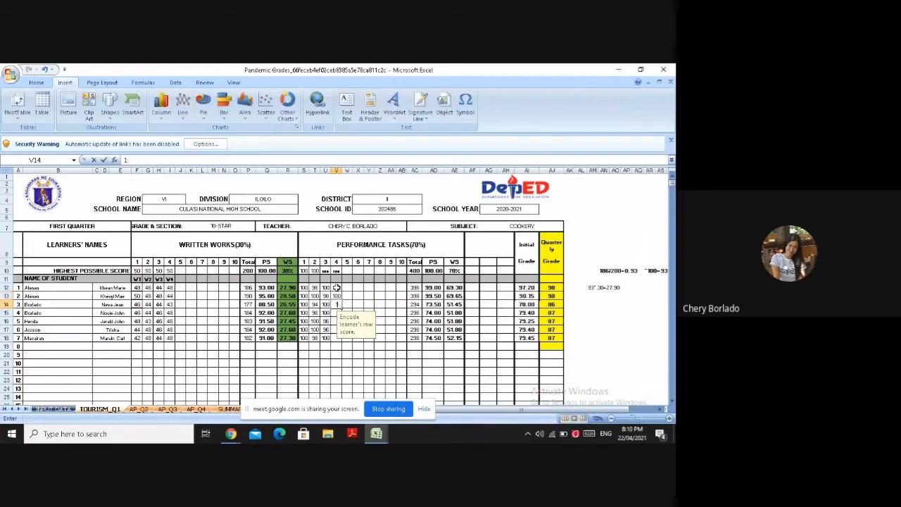
{"action": "type", "text": "100"}
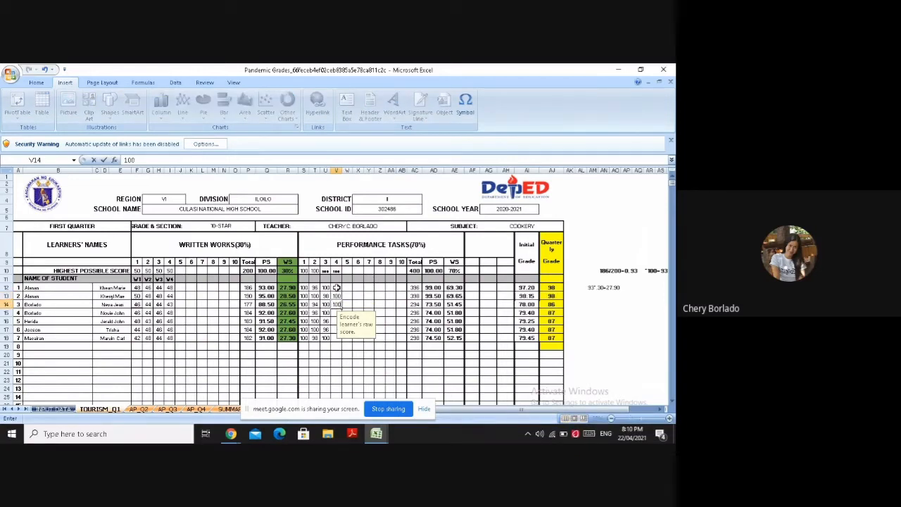
Re-enter learner 3's third performance task score of 100 in U14
{"action": "key", "text": "Left"}
{"action": "type", "text": "1"}
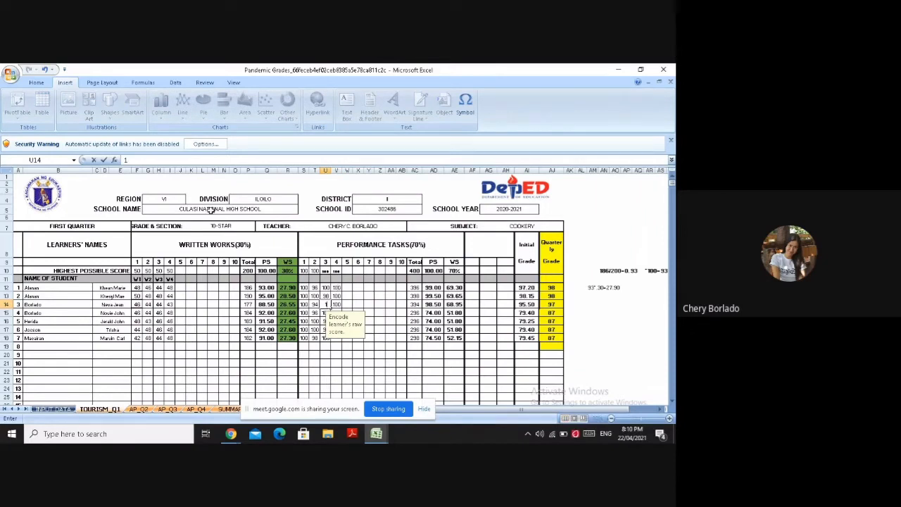
{"action": "type", "text": "00"}
Enter a fourth performance task score of 100 for learners 4 to 7 in V15 through V18
{"action": "left_click", "coordinate": [338, 312]}
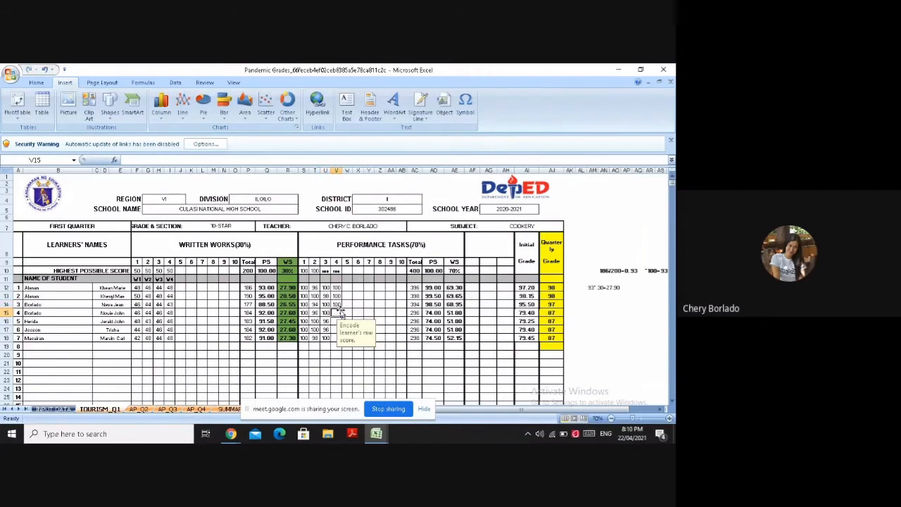
{"action": "type", "text": "100"}
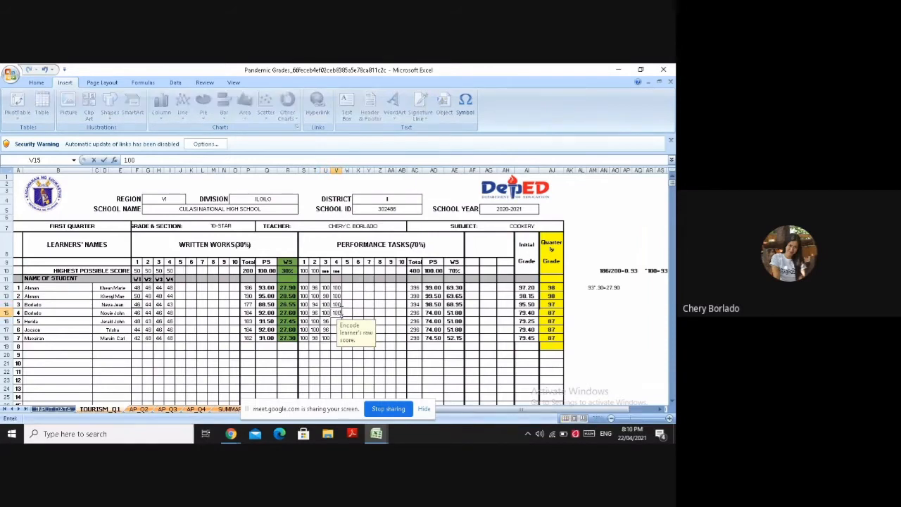
{"action": "key", "text": "Return"}
{"action": "type", "text": "1"}
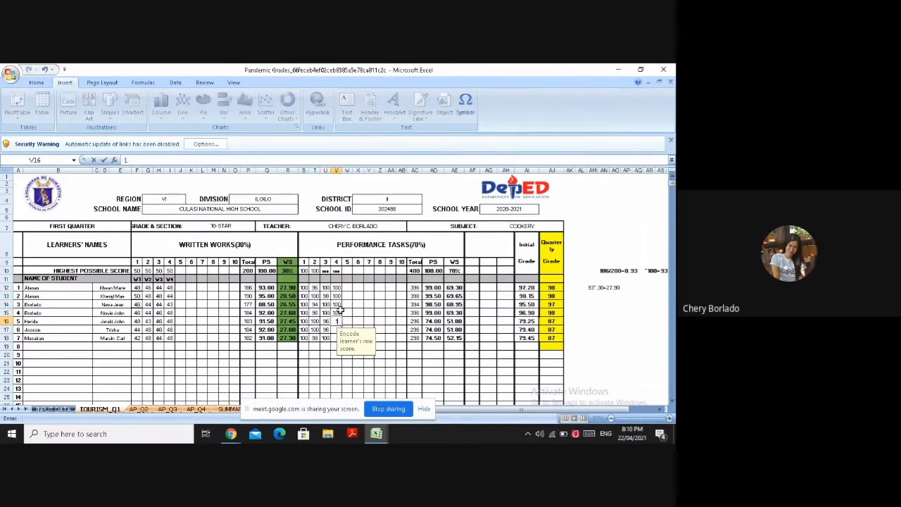
{"action": "type", "text": "00"}
{"action": "key", "text": "Return"}
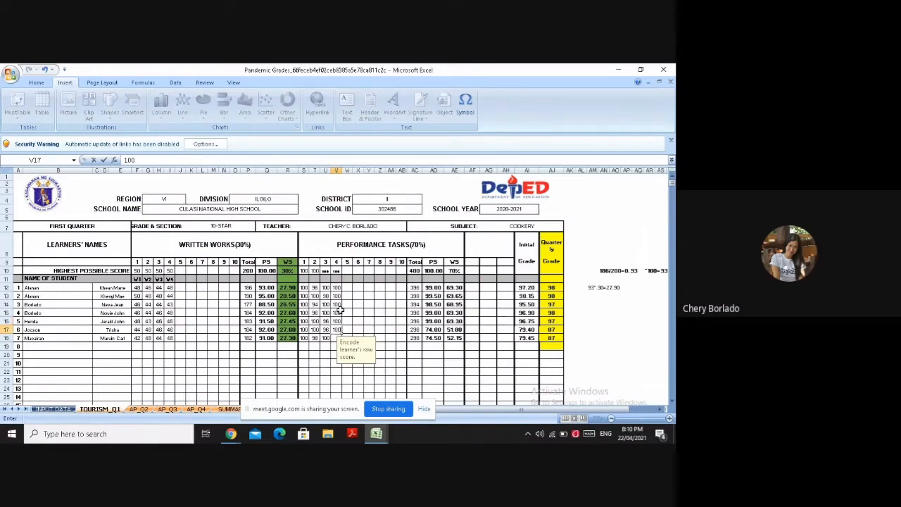
{"action": "key", "text": "Return"}
{"action": "type", "text": "100"}
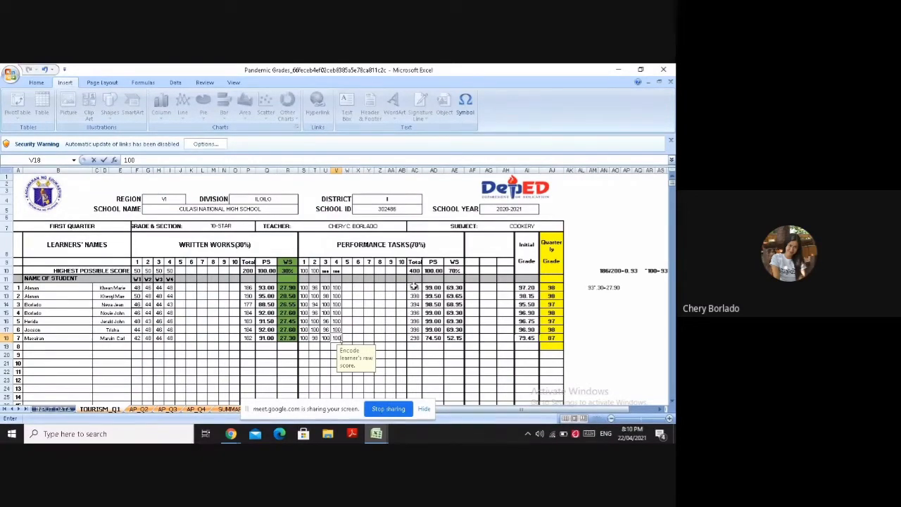
Start the performance task percentage computation in AM15 with 396/400, inserting the digit 9 as a symbol
{"action": "left_click", "coordinate": [592, 313]}
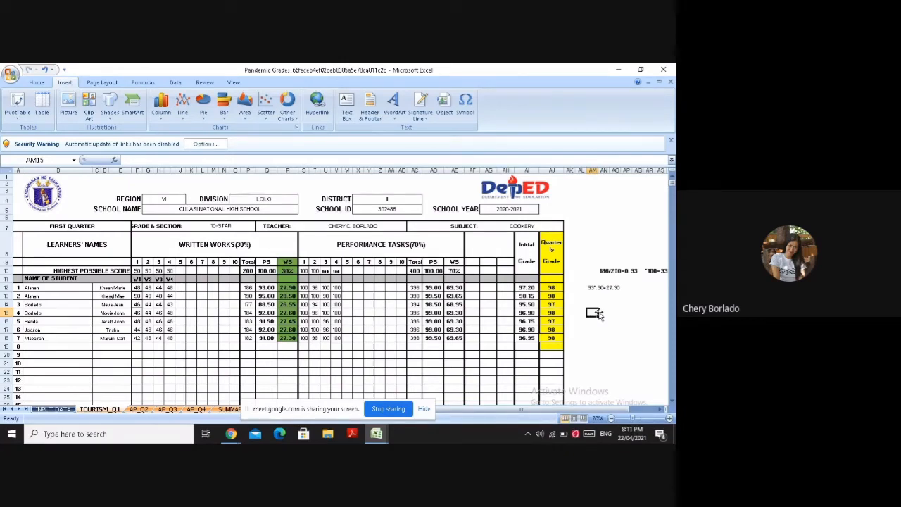
{"action": "type", "text": "3"}
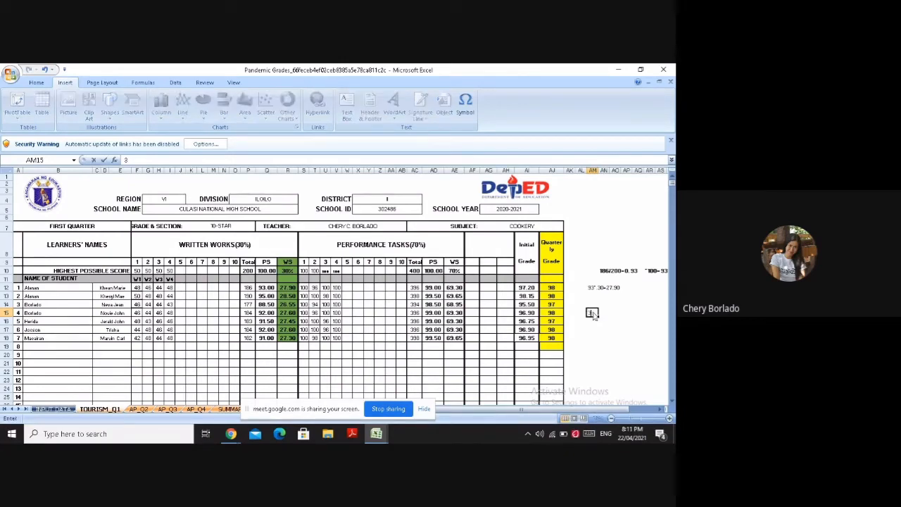
{"action": "left_click", "coordinate": [463, 113]}
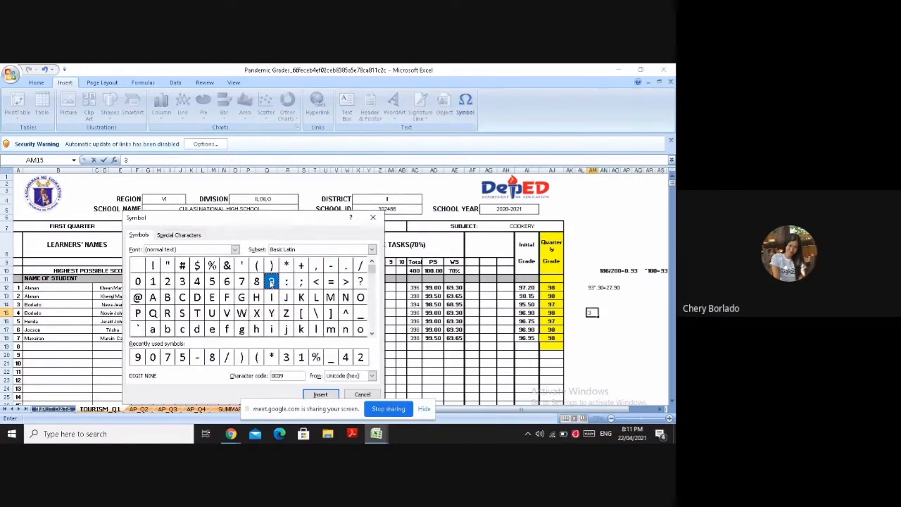
{"action": "left_click", "coordinate": [320, 394]}
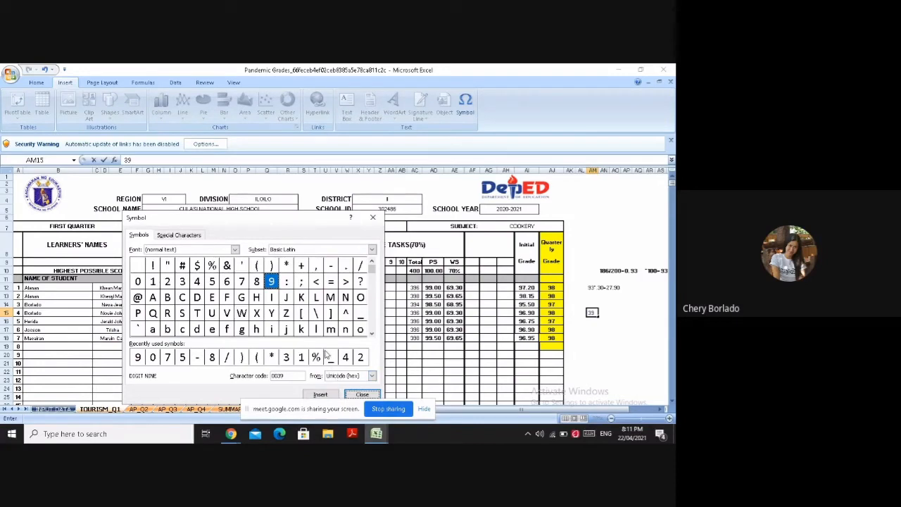
{"action": "left_click", "coordinate": [373, 217]}
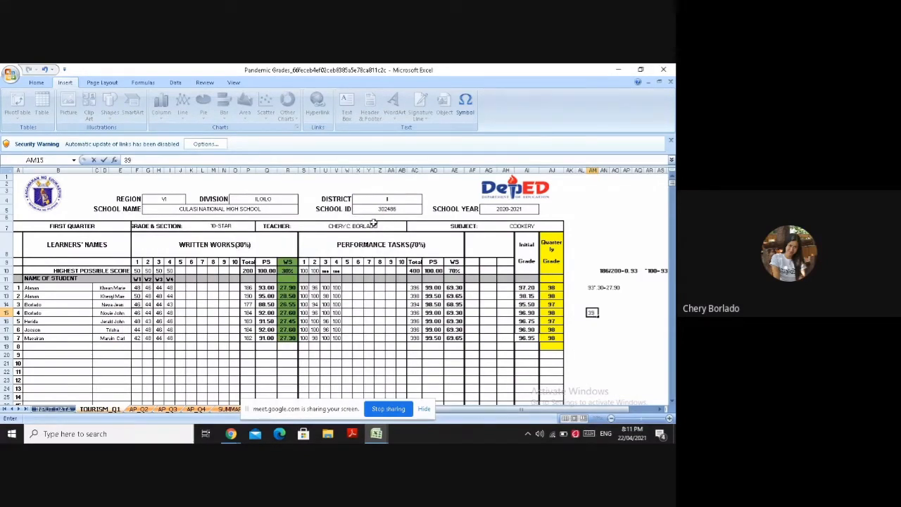
{"action": "type", "text": "6/400=0."}
Continue the computation in AM15 with =0.99, inserting both 9 digits as symbols
{"action": "left_click", "coordinate": [464, 106]}
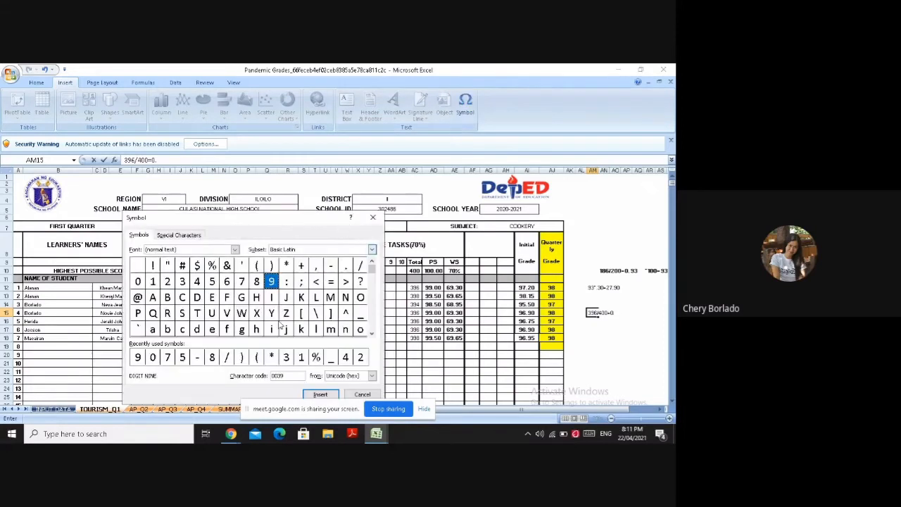
{"action": "double_click", "coordinate": [271, 282]}
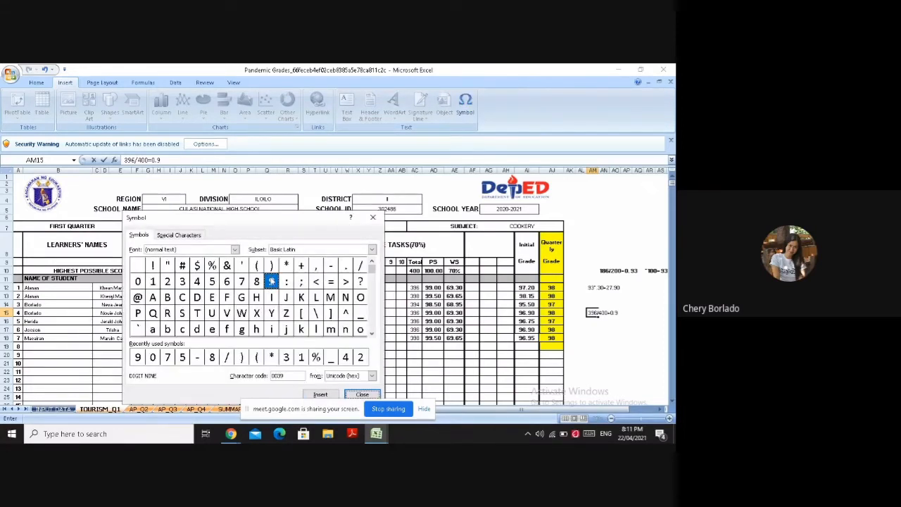
{"action": "left_click", "coordinate": [320, 394]}
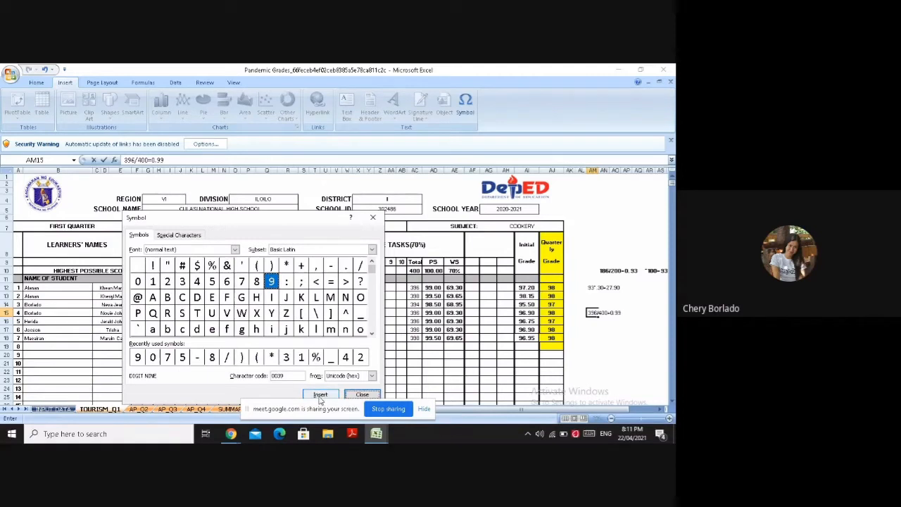
{"action": "left_click", "coordinate": [362, 394]}
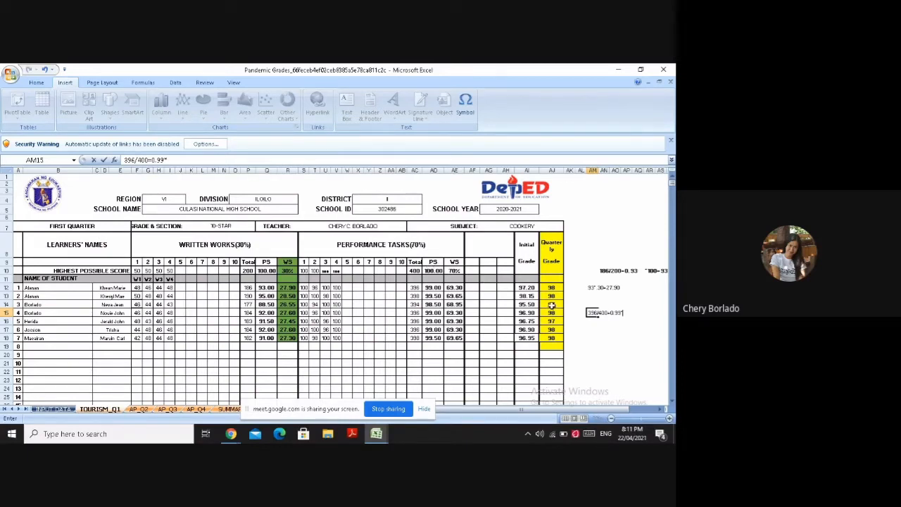
Finish the performance task percentage computation in AM15 with *100=99, inserting both 9 digits as symbols
{"action": "type", "text": "00="}
{"action": "left_click", "coordinate": [464, 104]}
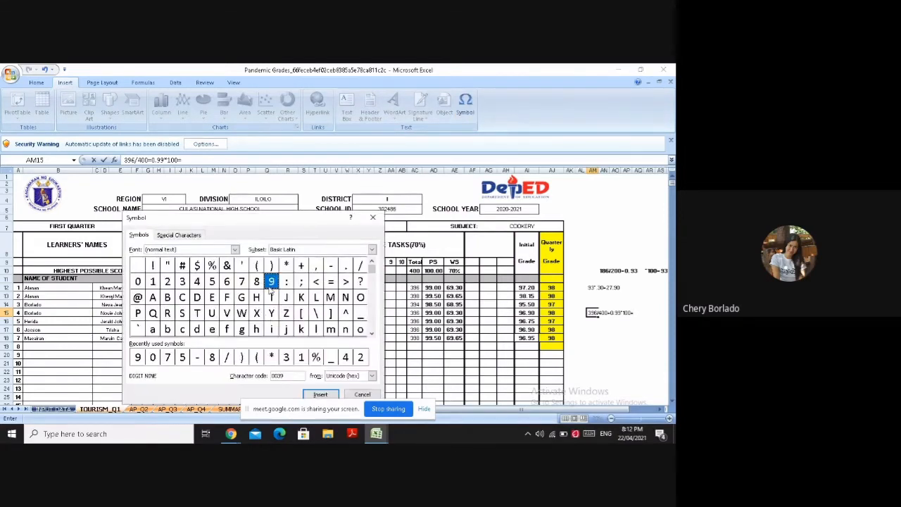
{"action": "left_click", "coordinate": [320, 394]}
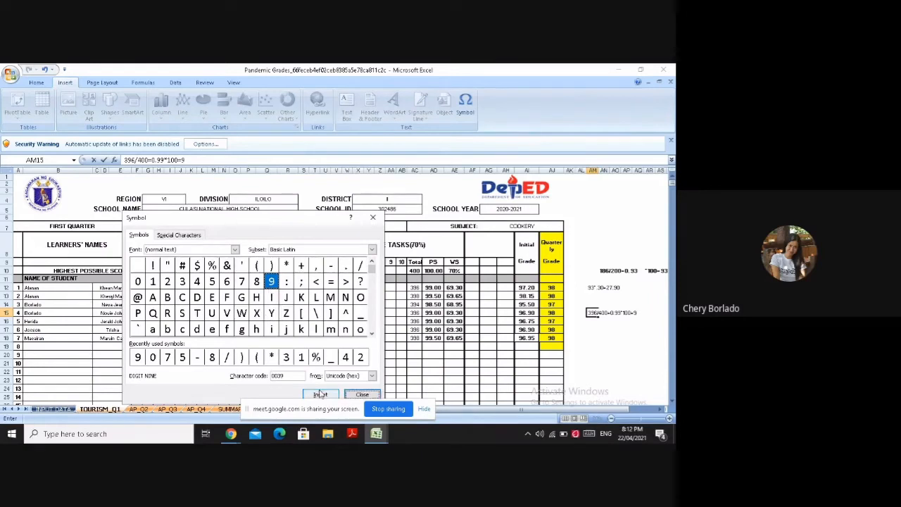
{"action": "left_click", "coordinate": [260, 281]}
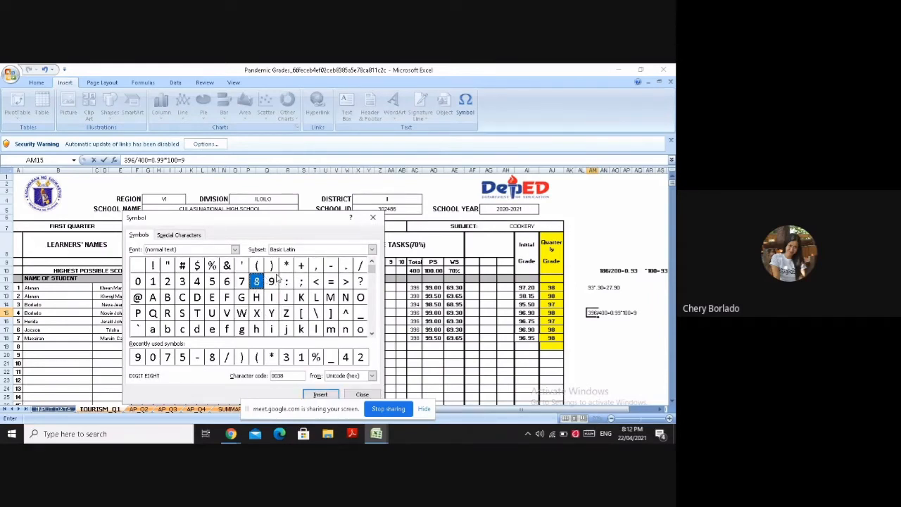
{"action": "left_click", "coordinate": [271, 281]}
{"action": "left_click", "coordinate": [334, 394]}
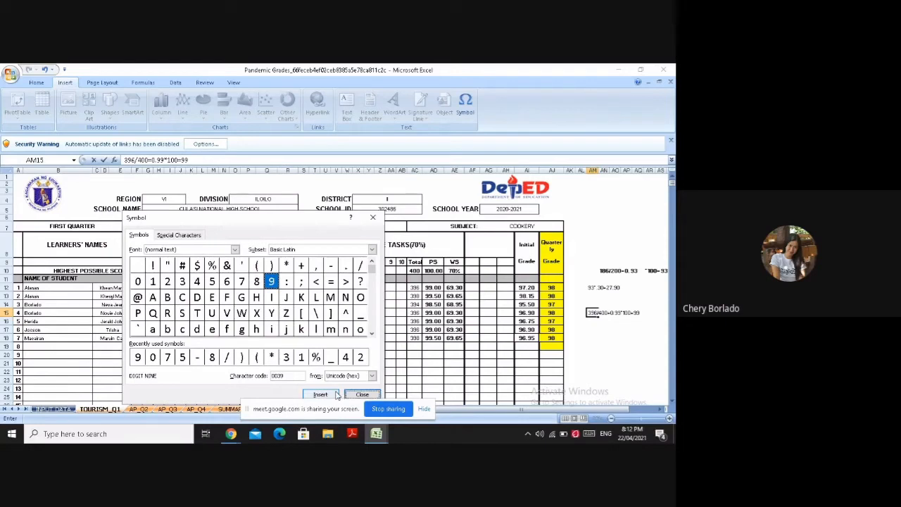
{"action": "left_click", "coordinate": [362, 394]}
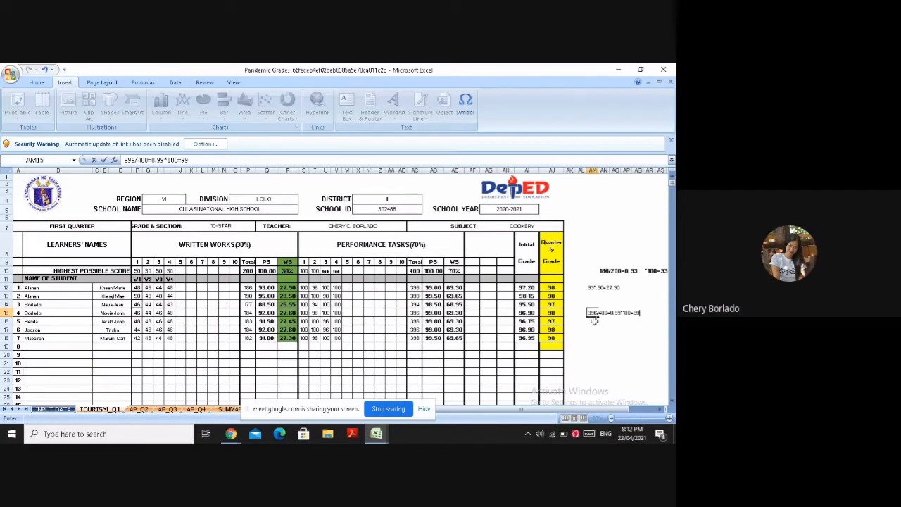
{"action": "key", "text": "Return"}
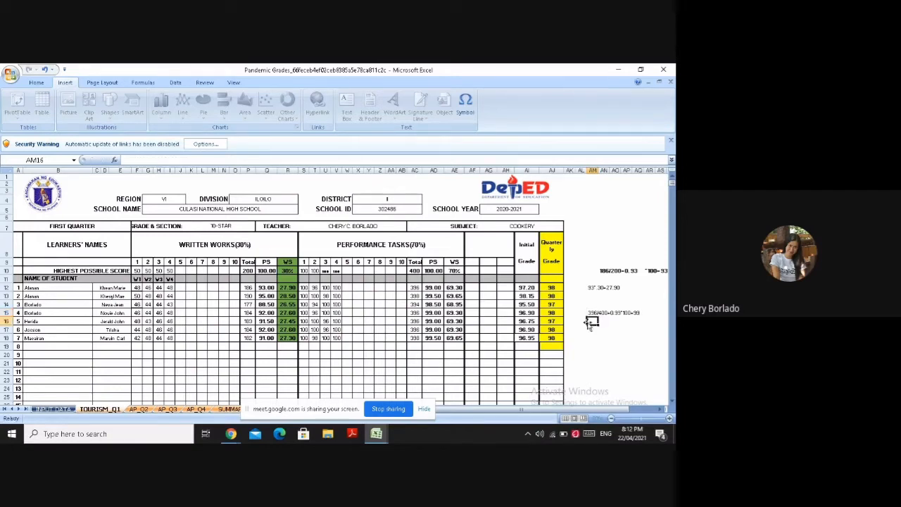
Start the performance task weighted score computation in AM16 with 99*, inserting both 9 digits as symbols
{"action": "left_click", "coordinate": [466, 107]}
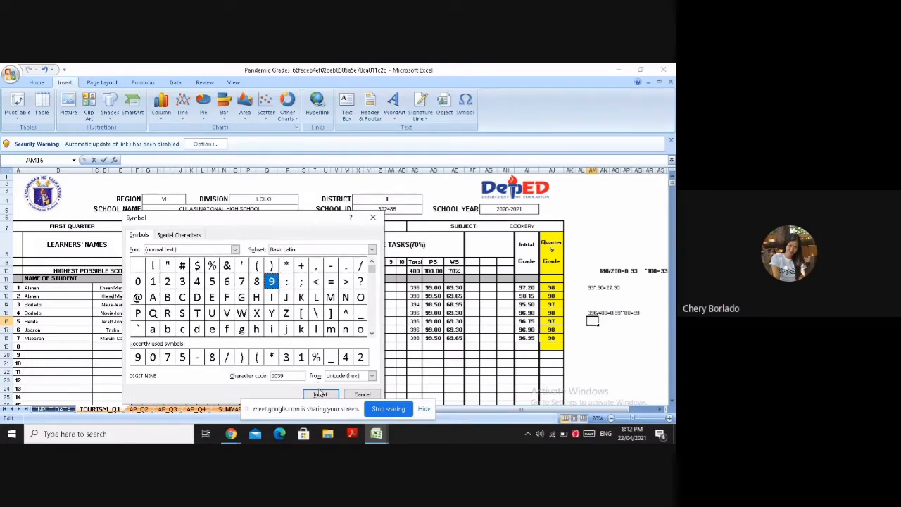
{"action": "left_click", "coordinate": [320, 394]}
{"action": "left_click", "coordinate": [314, 397]}
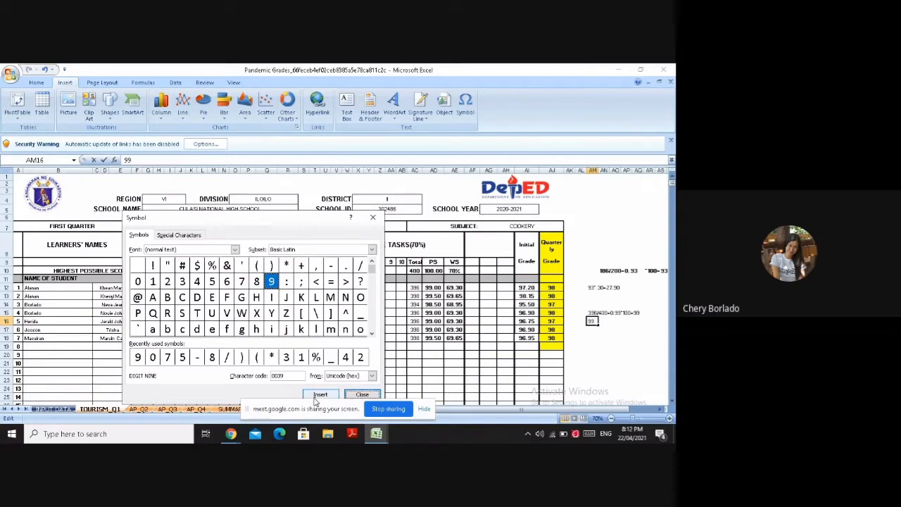
{"action": "key", "text": "ctrl+Tab"}
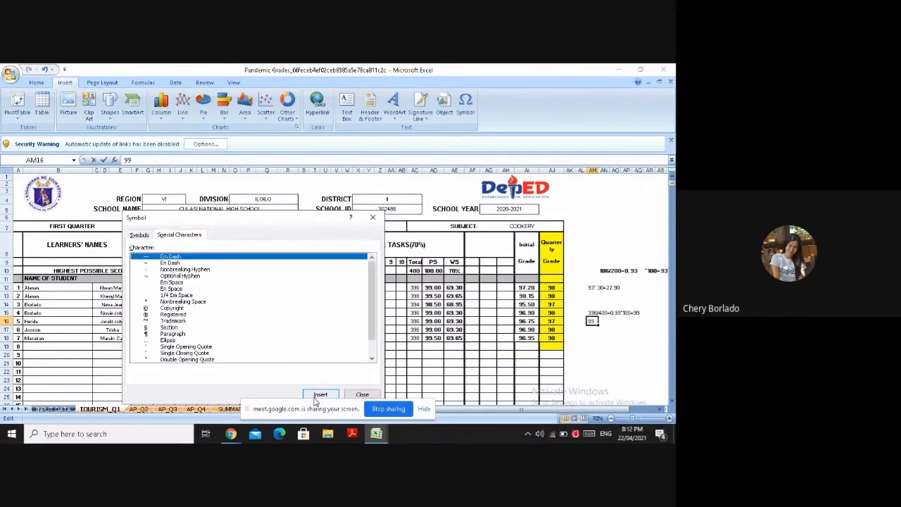
{"action": "left_click", "coordinate": [373, 218]}
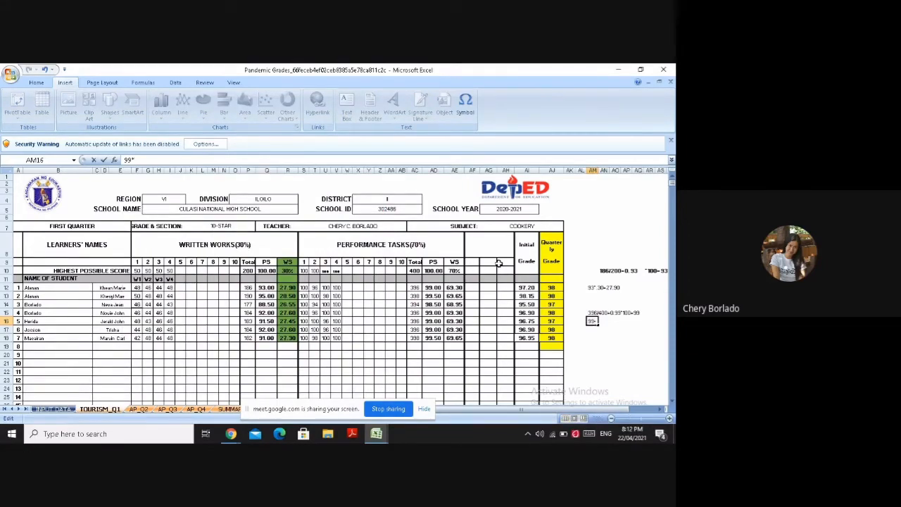
{"action": "left_click", "coordinate": [464, 106]}
{"action": "left_click", "coordinate": [242, 281]}
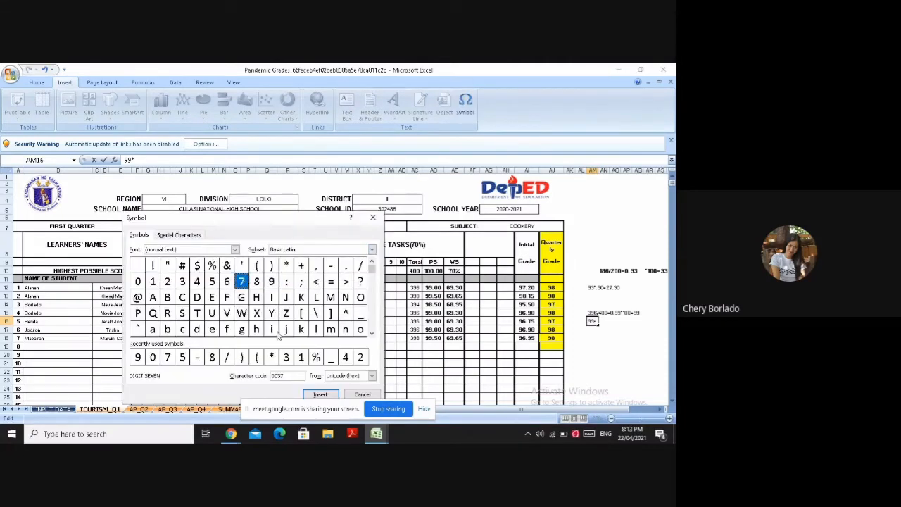
{"action": "left_click", "coordinate": [323, 395]}
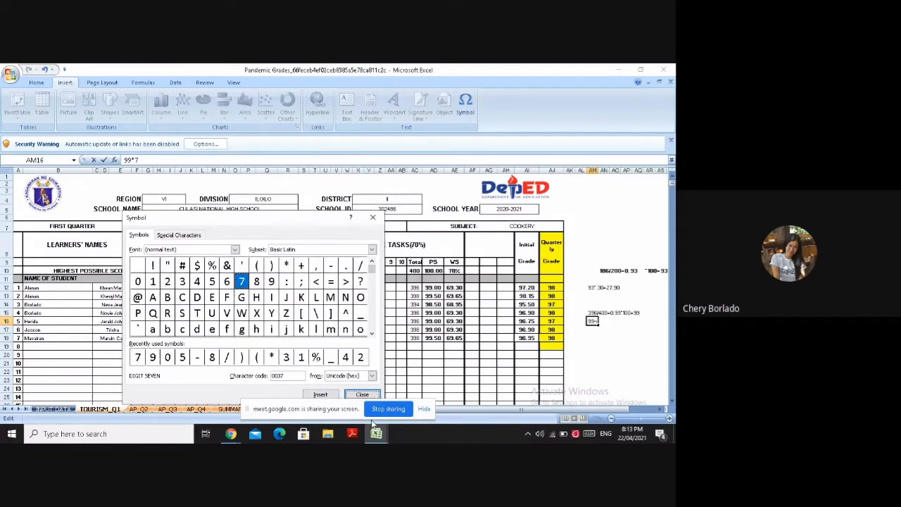
{"action": "left_click", "coordinate": [361, 394]}
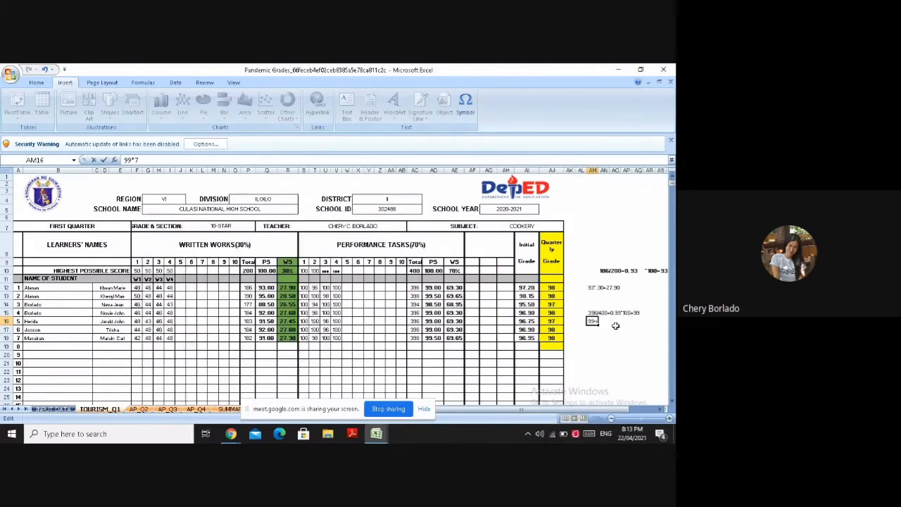
Continue the weighted score computation in AM16 with 70=, inserting the digit 7 as a symbol
{"action": "left_click", "coordinate": [462, 114]}
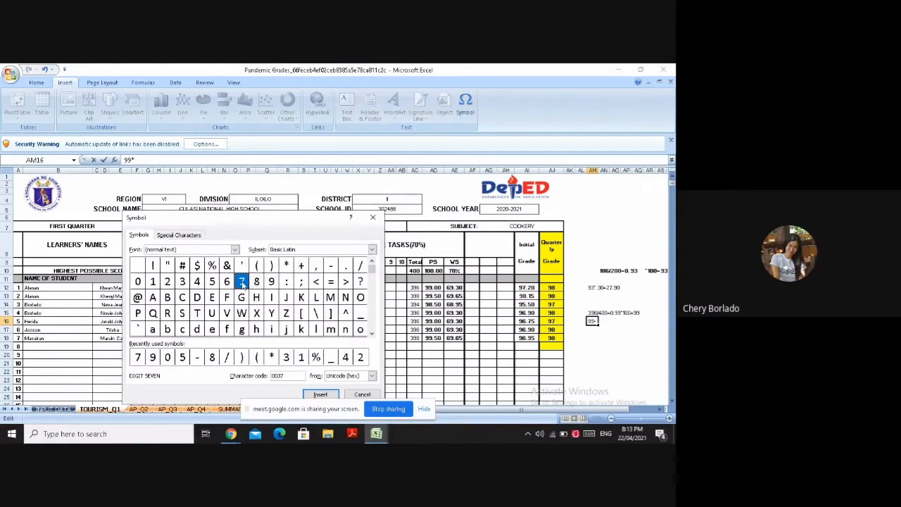
{"action": "left_click", "coordinate": [313, 395]}
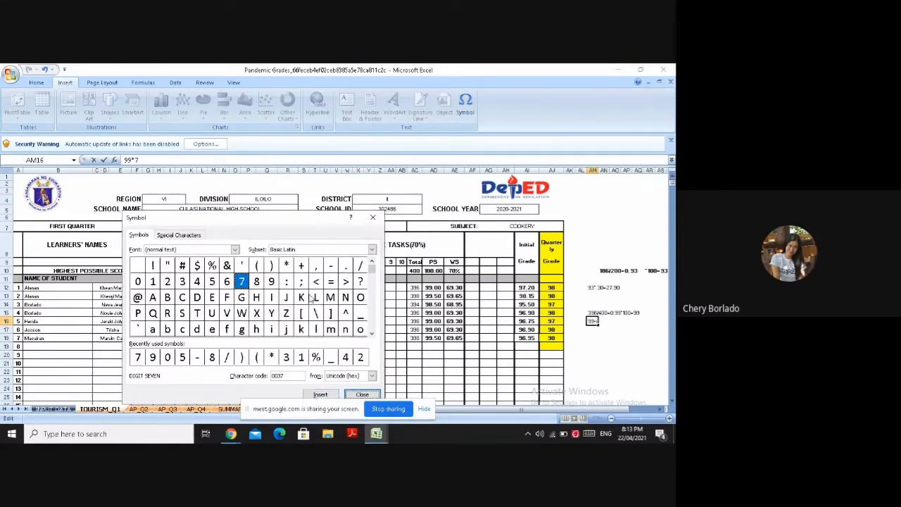
{"action": "left_click", "coordinate": [374, 220]}
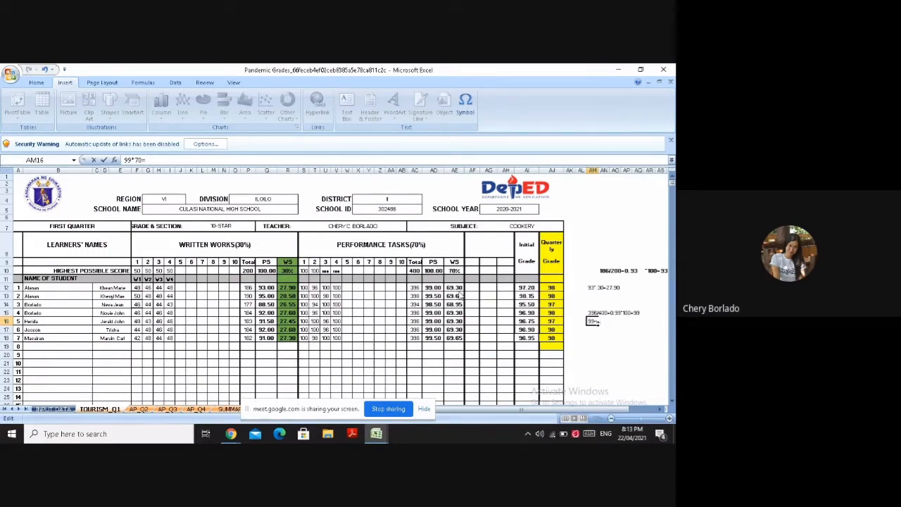
Complete the weighted score computation in AM16 with 69.30, inserting the digits 6 and 9 as symbols
{"action": "left_click", "coordinate": [465, 106]}
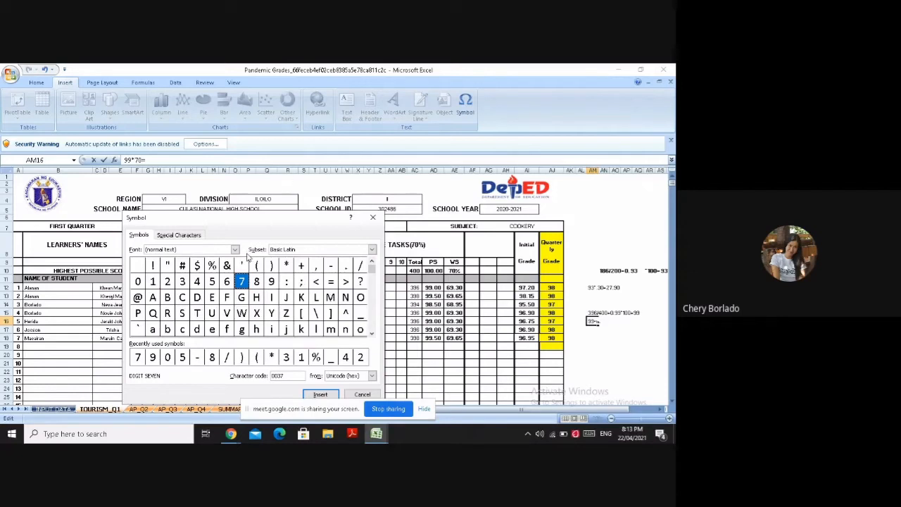
{"action": "left_click", "coordinate": [228, 281]}
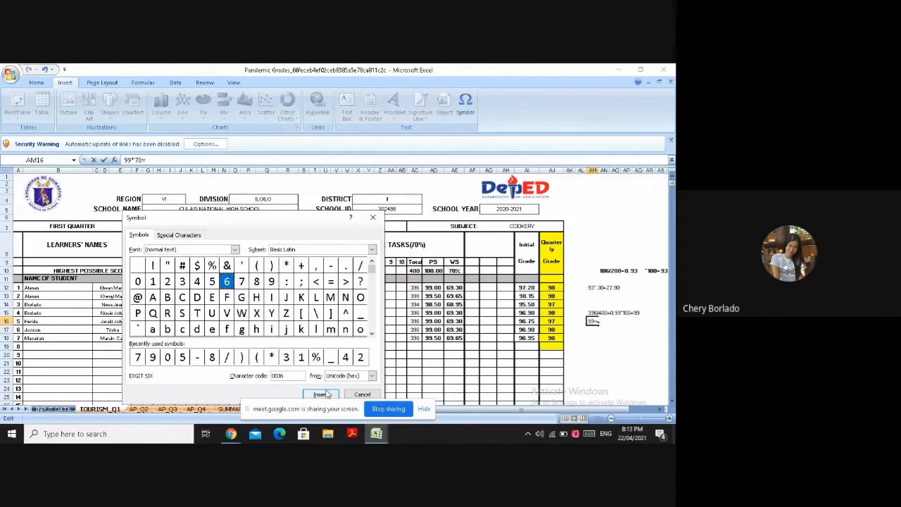
{"action": "left_click", "coordinate": [321, 394]}
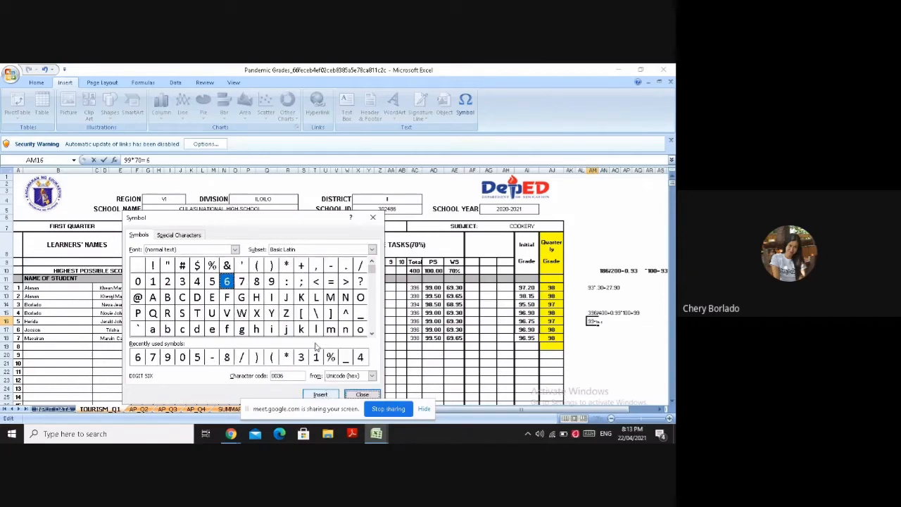
{"action": "left_click", "coordinate": [276, 283]}
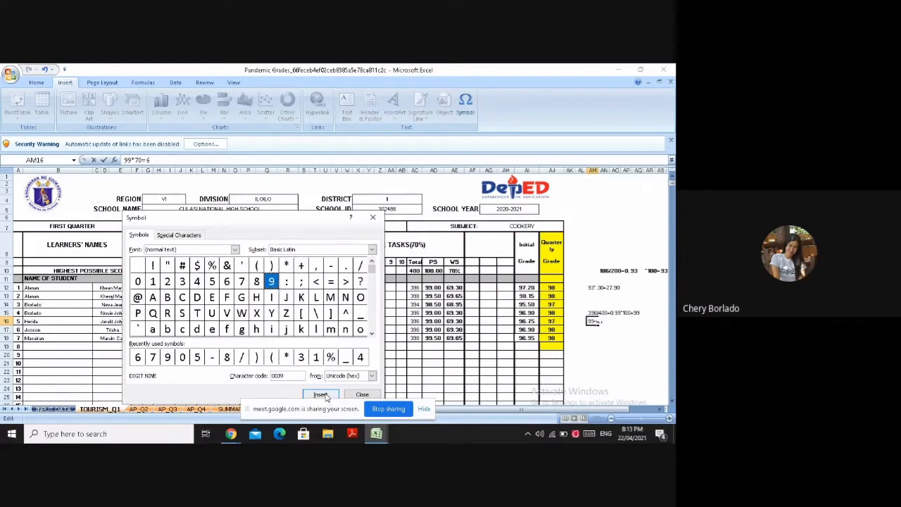
{"action": "left_click", "coordinate": [321, 394]}
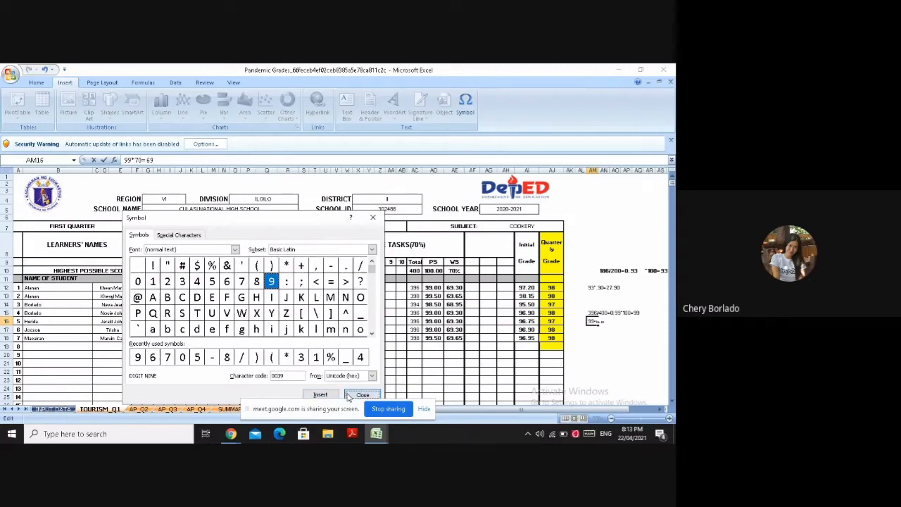
{"action": "left_click", "coordinate": [349, 395]}
{"action": "type", "text": "30"}
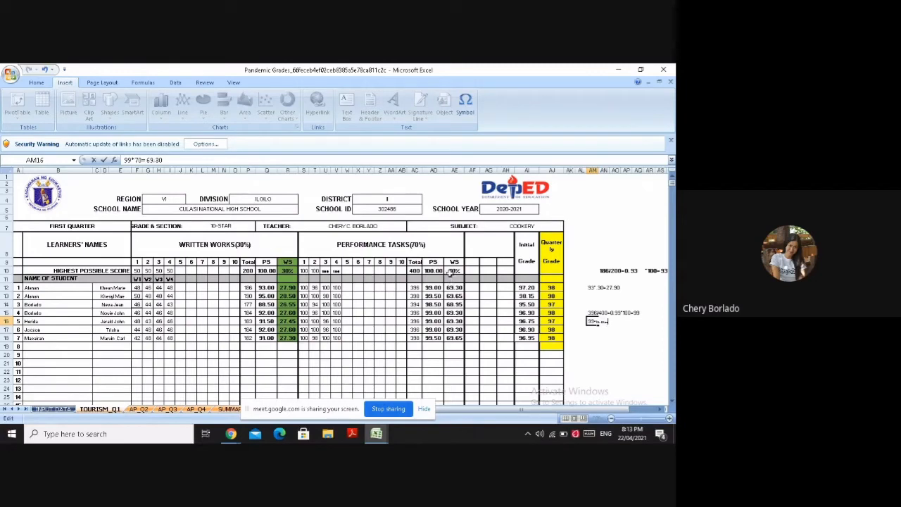
Fill the performance tasks WS column from AE9 to AE18 with the same green as the written works WS column
{"action": "left_click_drag", "start_coordinate": [449, 262], "coordinate": [458, 329]}
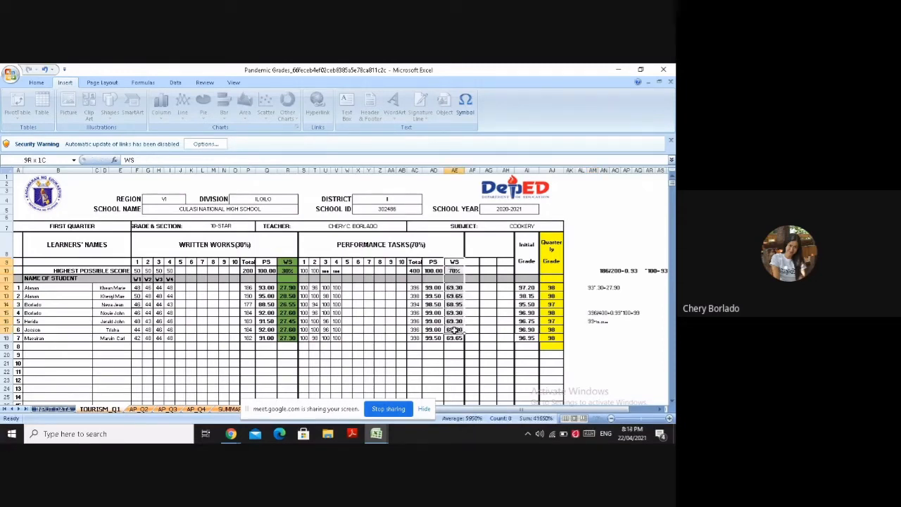
{"action": "left_click", "coordinate": [455, 271]}
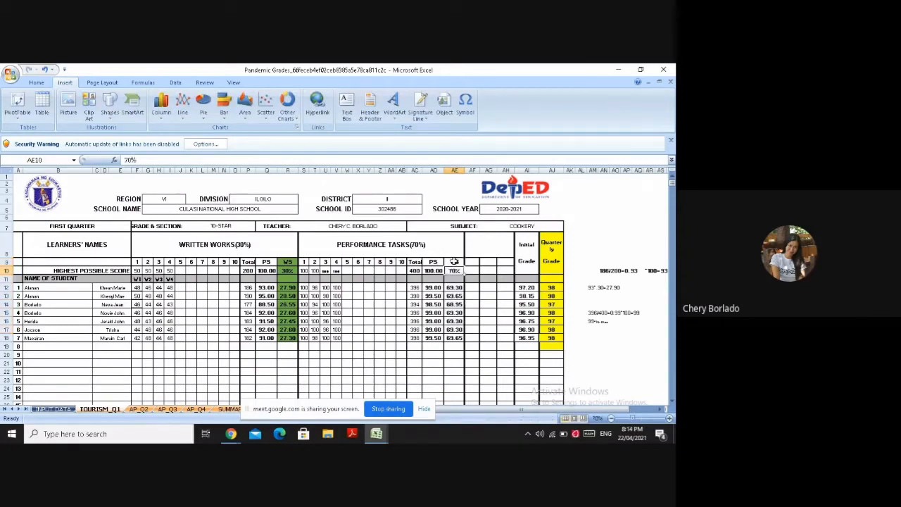
{"action": "left_click_drag", "start_coordinate": [454, 261], "coordinate": [457, 337]}
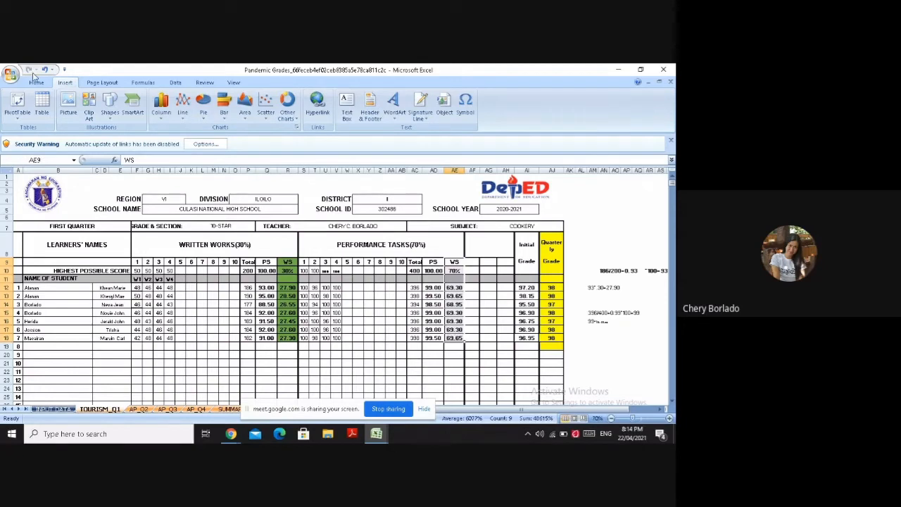
{"action": "left_click", "coordinate": [36, 83]}
{"action": "left_click", "coordinate": [506, 313]}
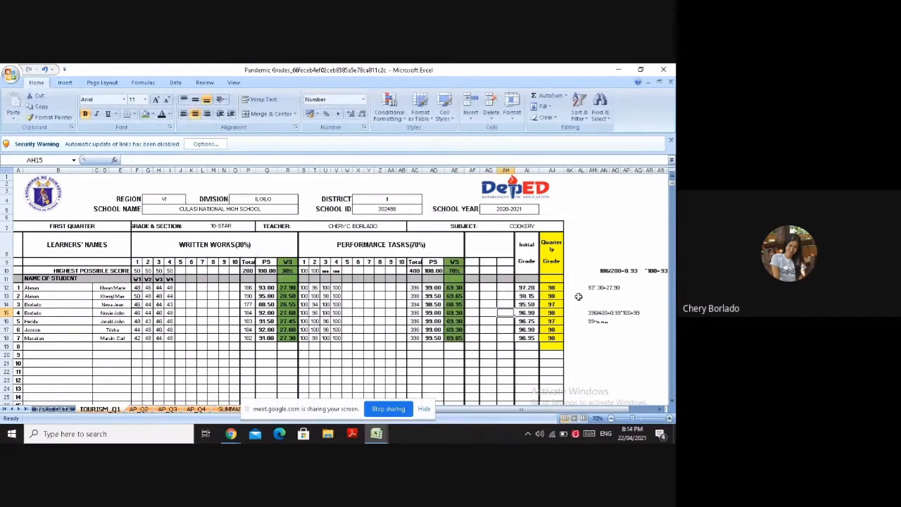
Start the initial grade computation in AM18 with 27.90, inserting the digits 7 and 9 as symbols
{"action": "left_click", "coordinate": [595, 339]}
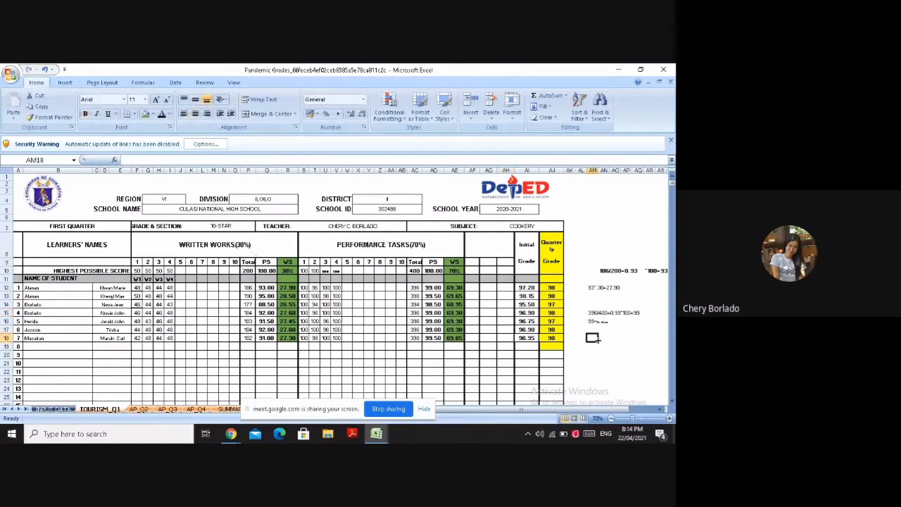
{"action": "type", "text": "2"}
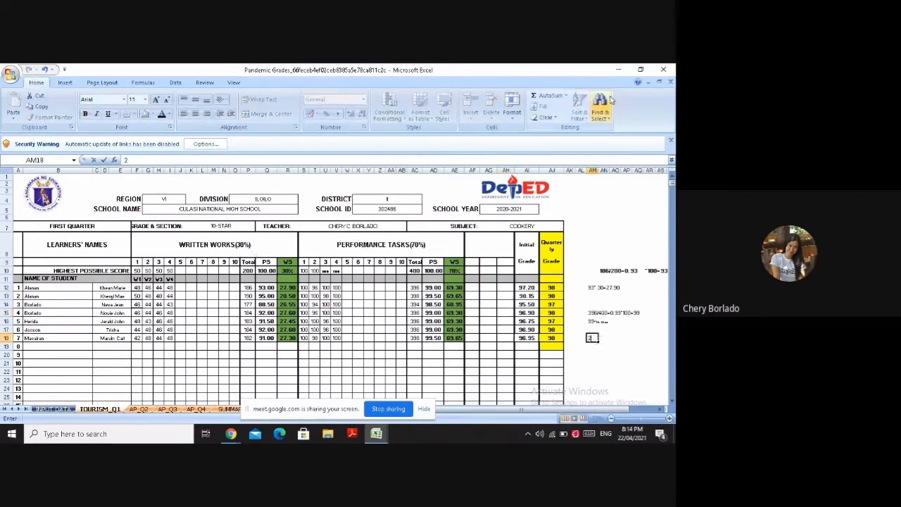
{"action": "left_click", "coordinate": [73, 83]}
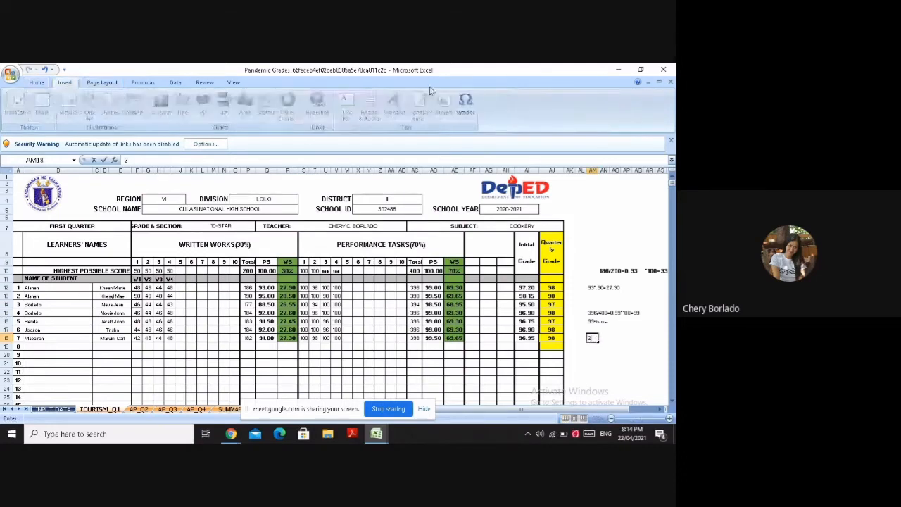
{"action": "left_click", "coordinate": [466, 109]}
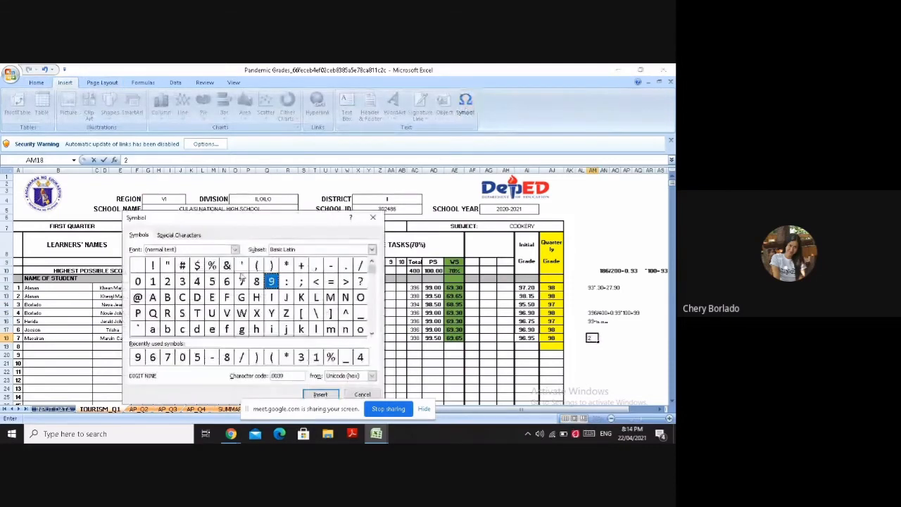
{"action": "left_click", "coordinate": [241, 281]}
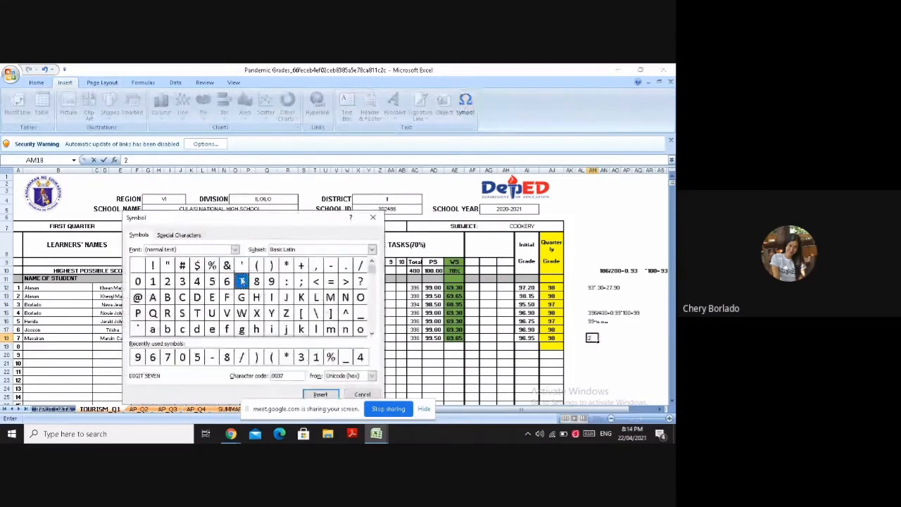
{"action": "left_click", "coordinate": [333, 395]}
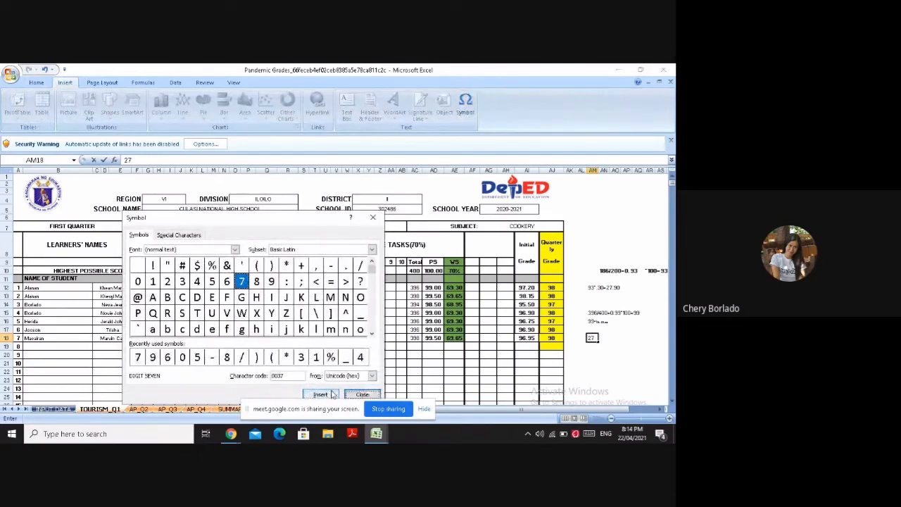
{"action": "left_click", "coordinate": [272, 281]}
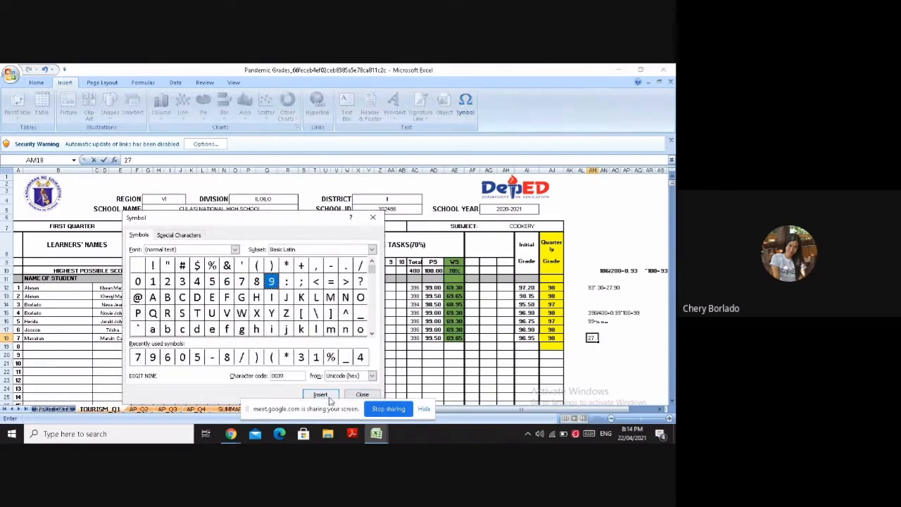
{"action": "left_click", "coordinate": [321, 394]}
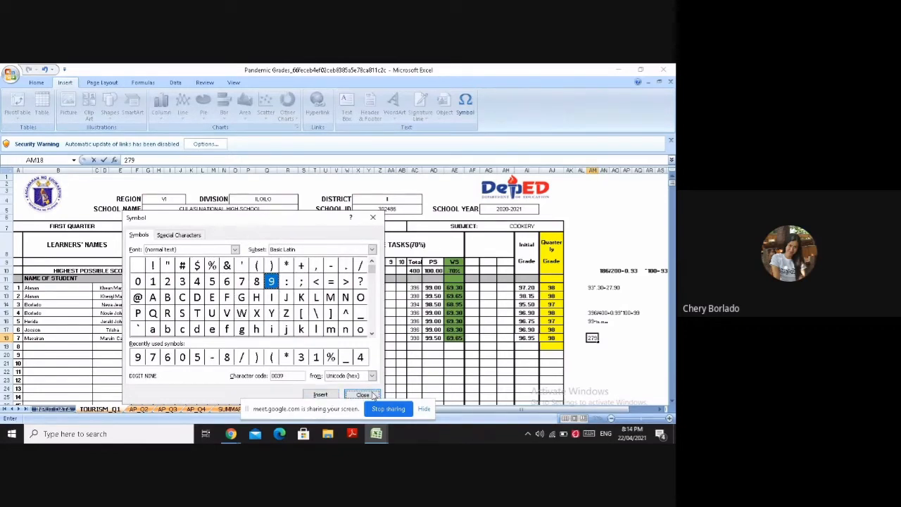
{"action": "left_click", "coordinate": [373, 395]}
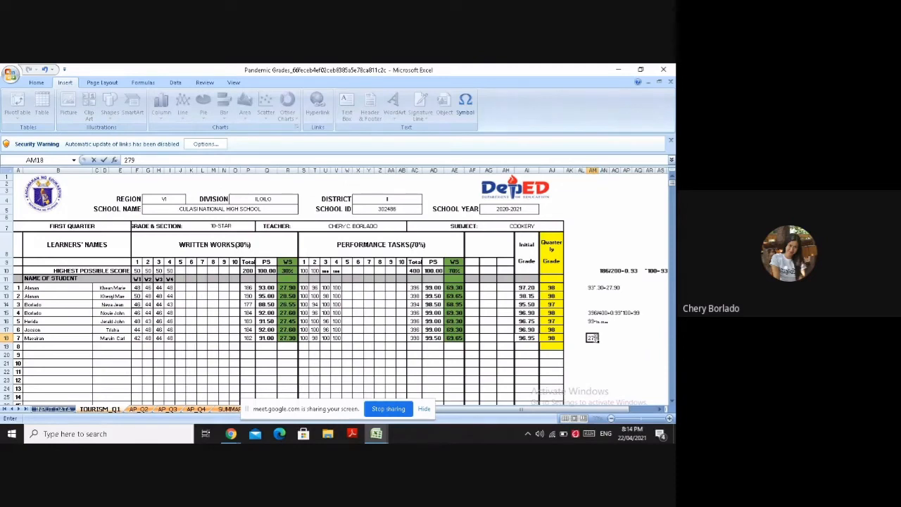
{"action": "left_click", "coordinate": [592, 338]}
{"action": "type", "text": ".90"}
Add +69.30 to the initial grade computation in AM18, inserting the digit 9 of 69 as a symbol
{"action": "type", "text": "+6"}
{"action": "left_click", "coordinate": [471, 115]}
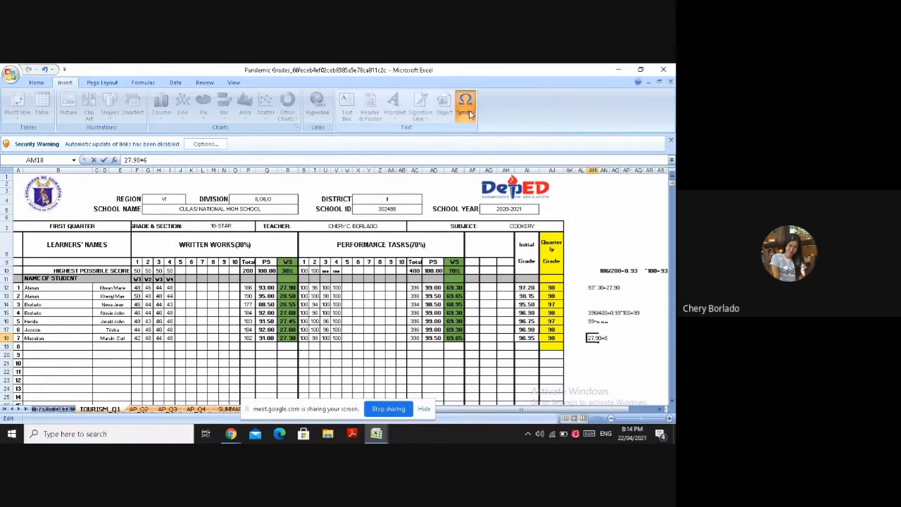
{"action": "left_click", "coordinate": [319, 395]}
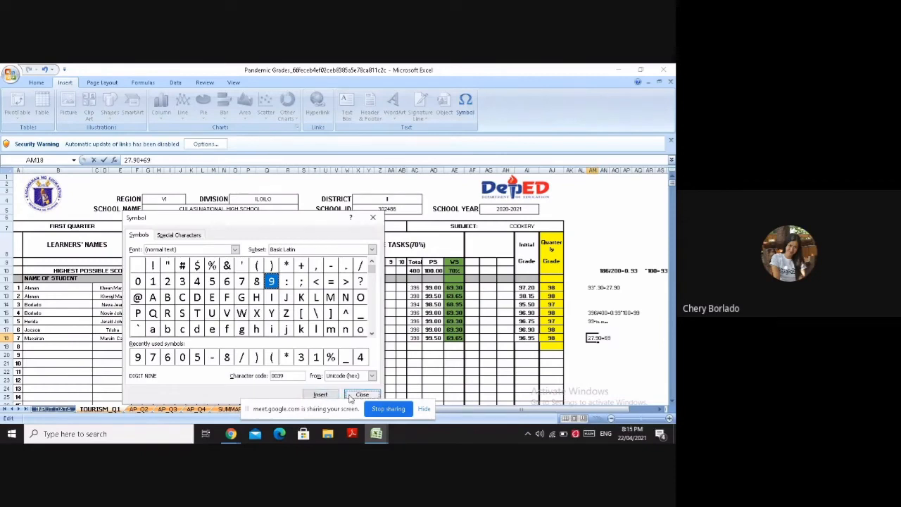
{"action": "left_click", "coordinate": [349, 396]}
{"action": "type", "text": ".3"}
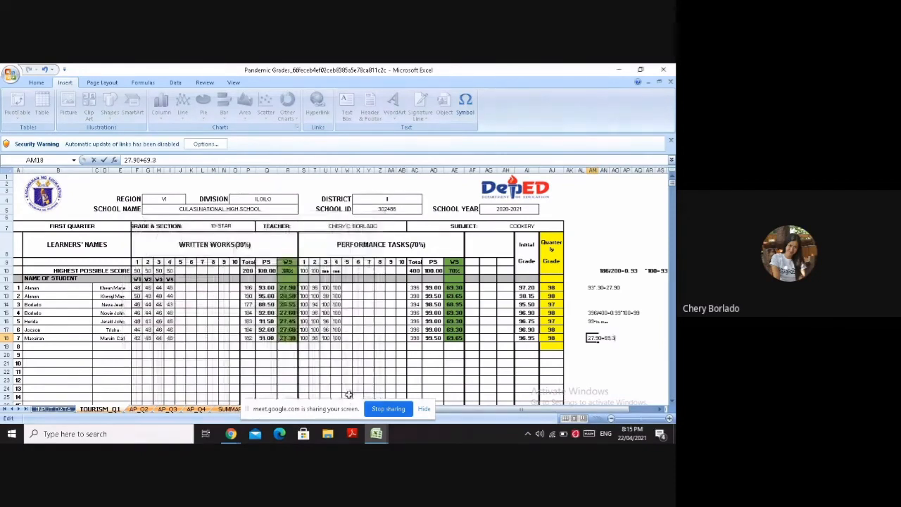
{"action": "type", "text": "0"}
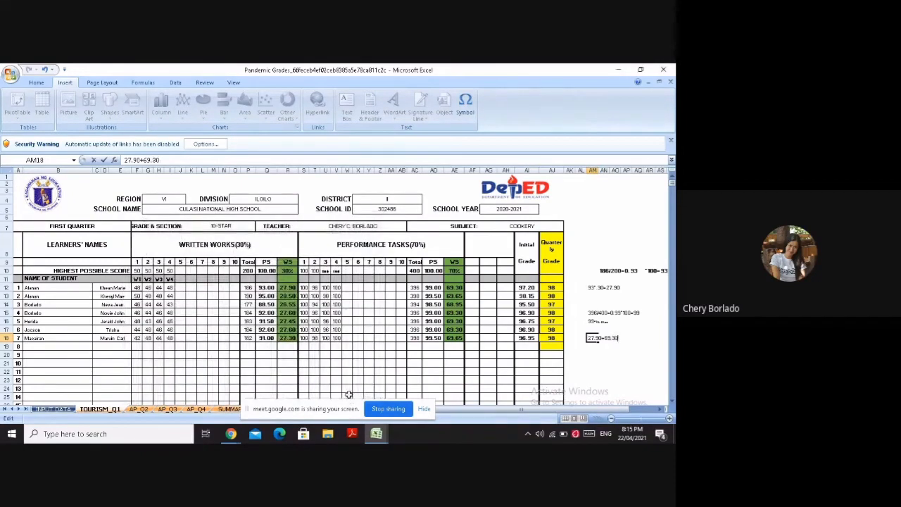
{"action": "type", "text": "+"}
Complete the initial grade computation in AM18 with =97.20, inserting the digits 9 and 7 as symbols
{"action": "key", "text": "BackSpace"}
{"action": "left_click", "coordinate": [462, 104]}
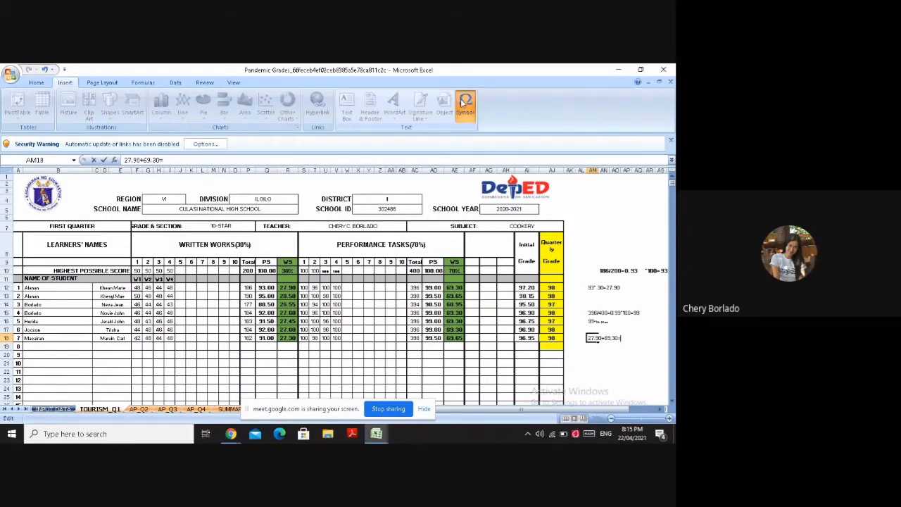
{"action": "double_click", "coordinate": [271, 282]}
{"action": "left_click", "coordinate": [241, 281]}
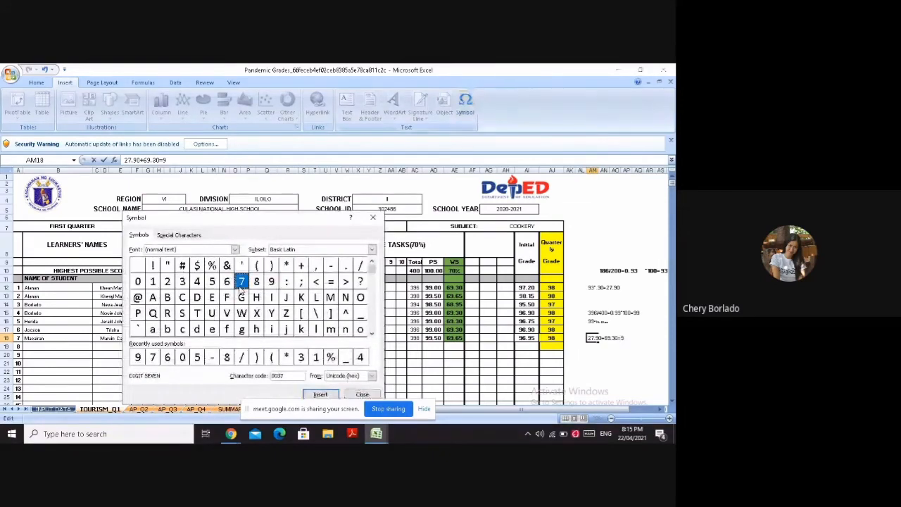
{"action": "left_click", "coordinate": [320, 395]}
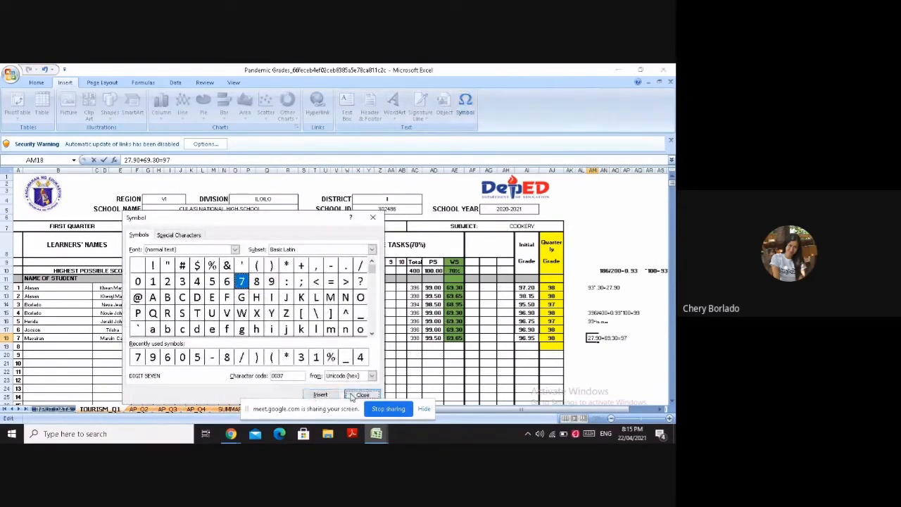
{"action": "left_click", "coordinate": [351, 395]}
{"action": "type", "text": ".20"}
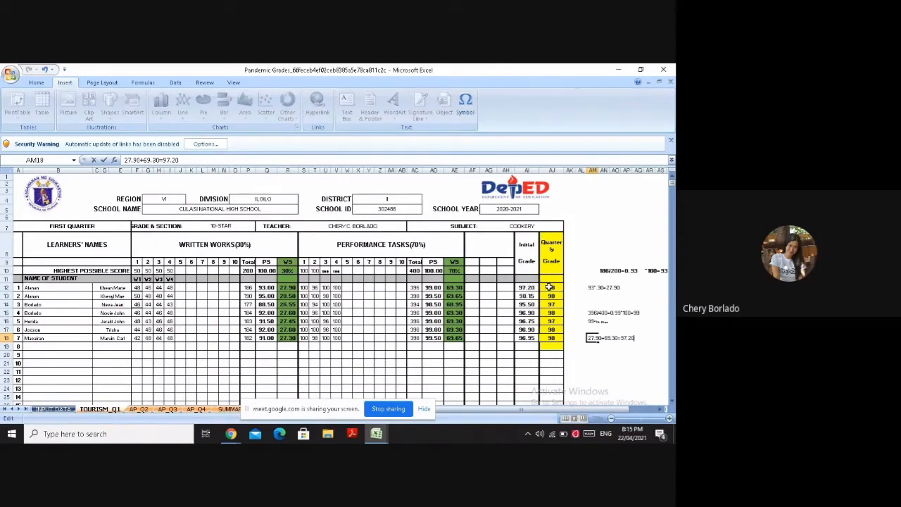
{"action": "left_click", "coordinate": [639, 346]}
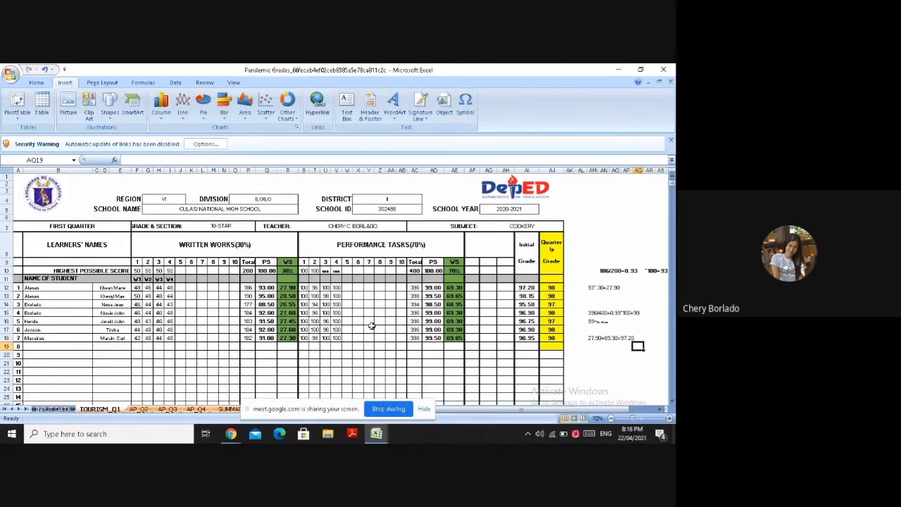
Stop the current screen sharing and switch to the E-Class Record workbook in Excel
{"action": "left_click", "coordinate": [389, 408]}
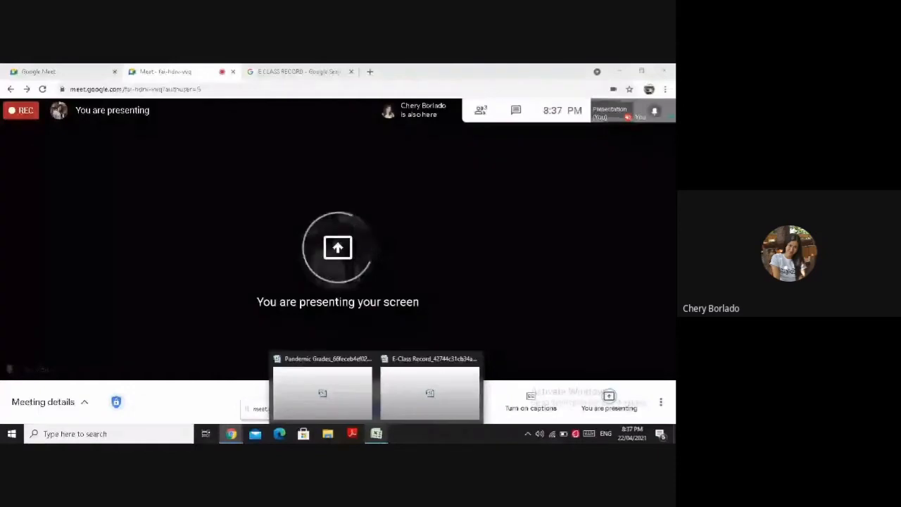
{"action": "left_click", "coordinate": [403, 385]}
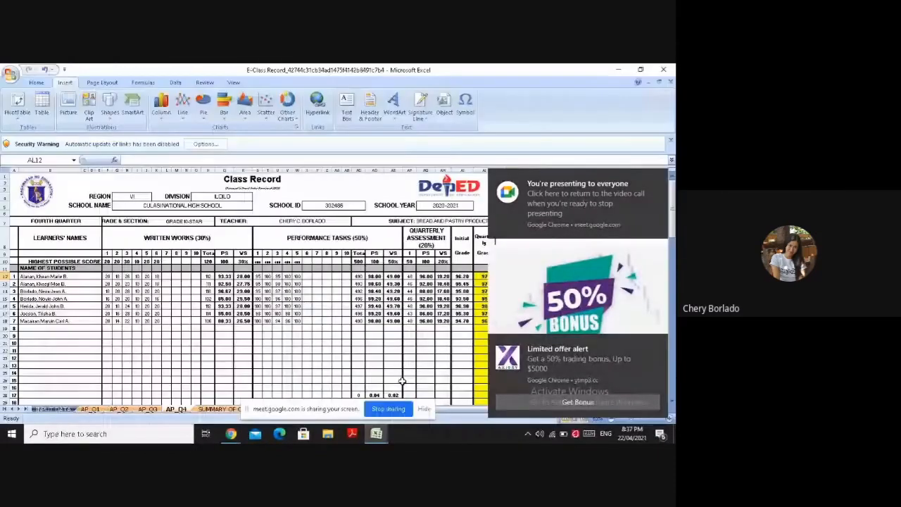
Dismiss the bonus offer and screen presenting notifications covering the class record
{"action": "left_click", "coordinate": [658, 342]}
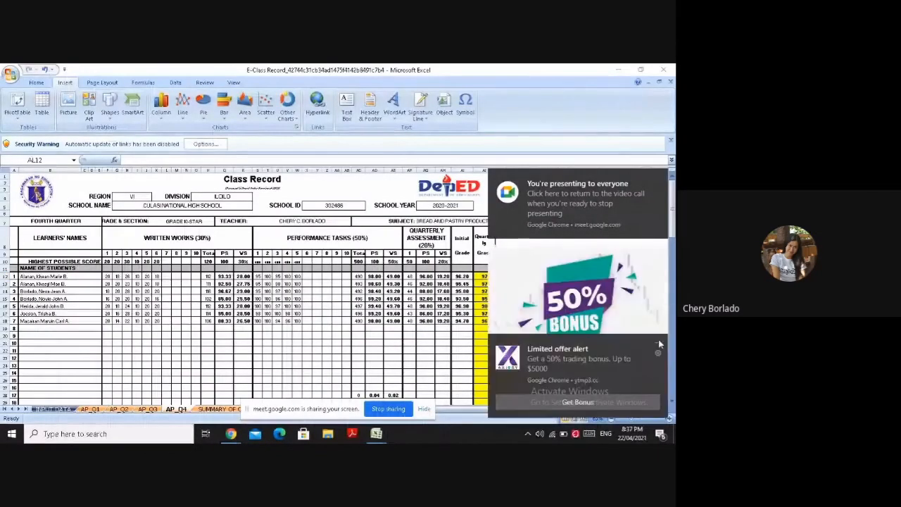
{"action": "left_click", "coordinate": [658, 342]}
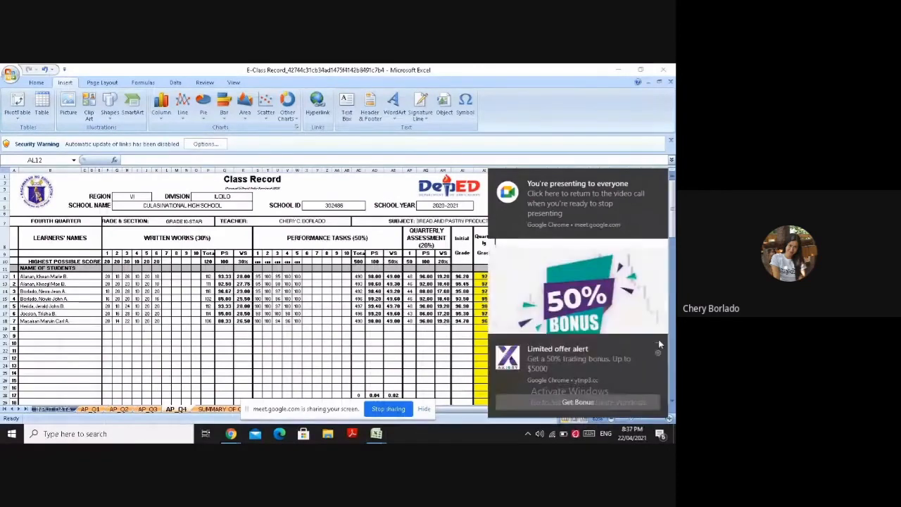
{"action": "left_click", "coordinate": [659, 343]}
{"action": "mouse_move", "coordinate": [662, 383]}
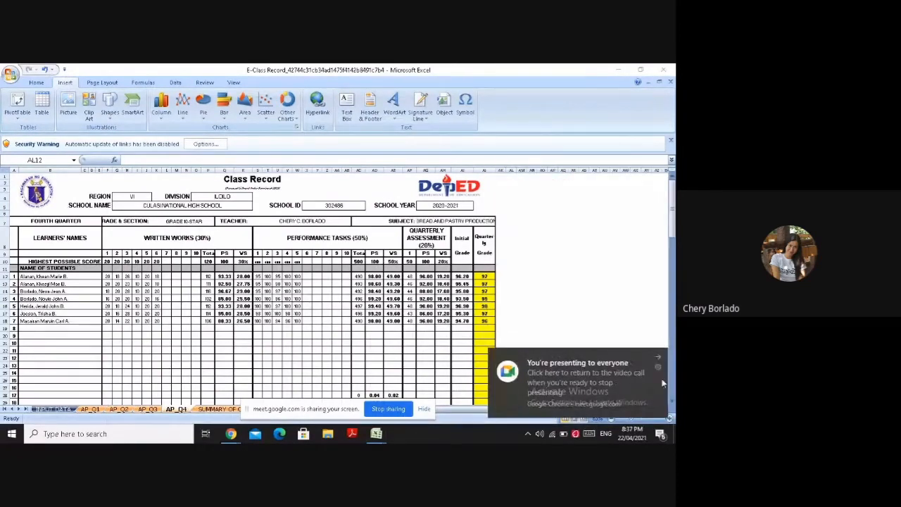
{"action": "left_click", "coordinate": [659, 356]}
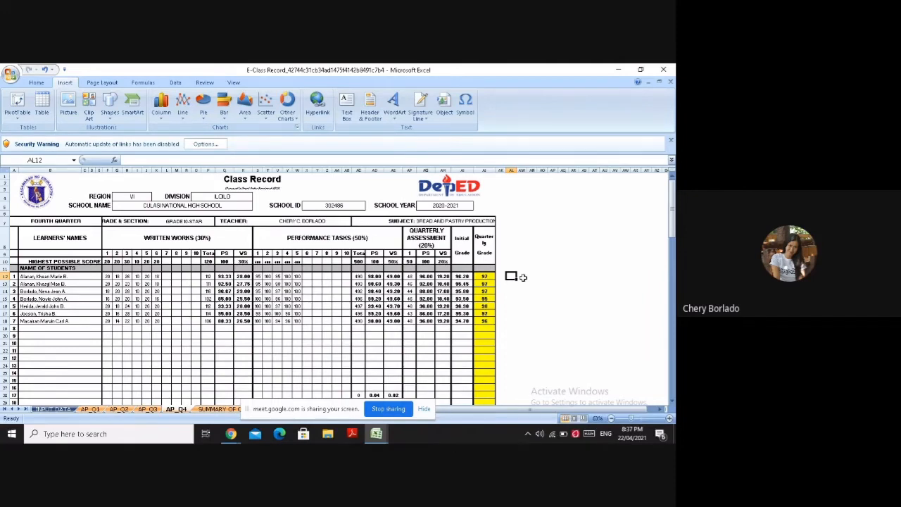
Write out the first learner's written works sum as 20+18+26+10+20+20= in AL12 of AP_Q4
{"action": "type", "text": "20"}
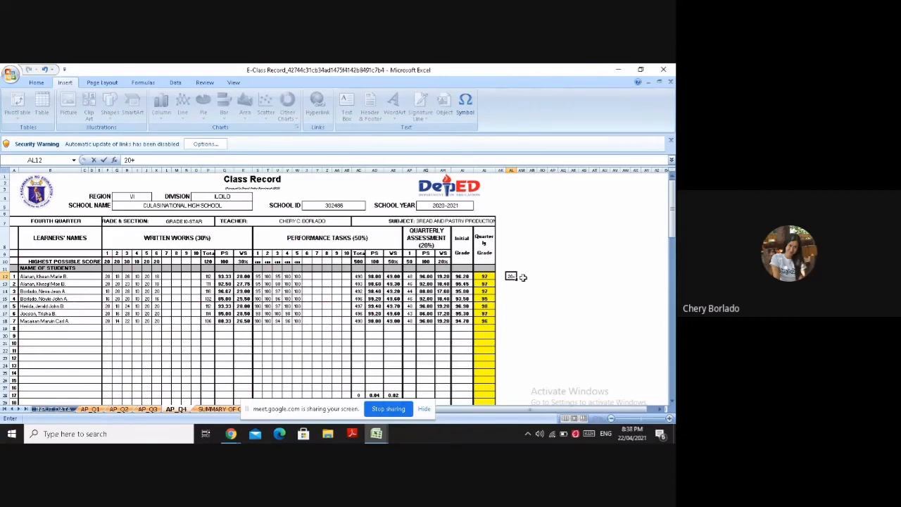
{"action": "type", "text": "+18+26+10+20+20"}
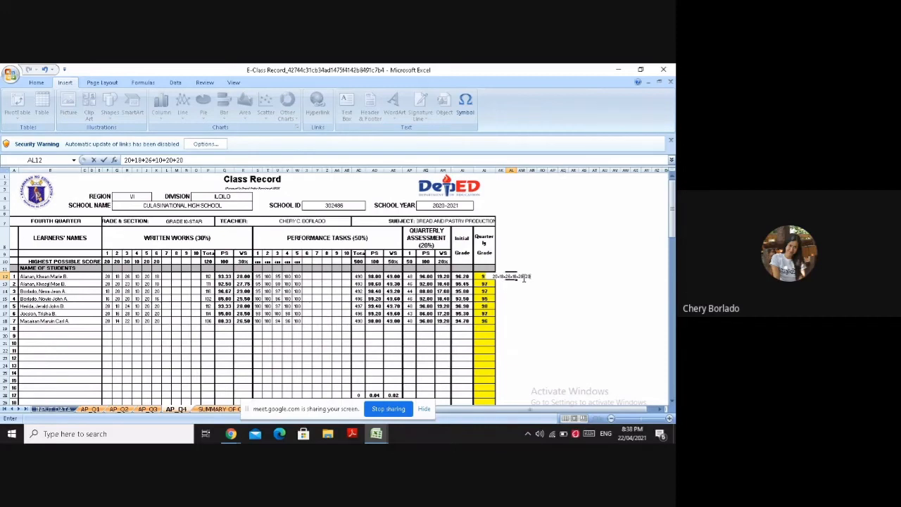
{"action": "type", "text": "="}
Enter 112 in AO12 as the total of the written works sum
{"action": "left_click", "coordinate": [542, 276]}
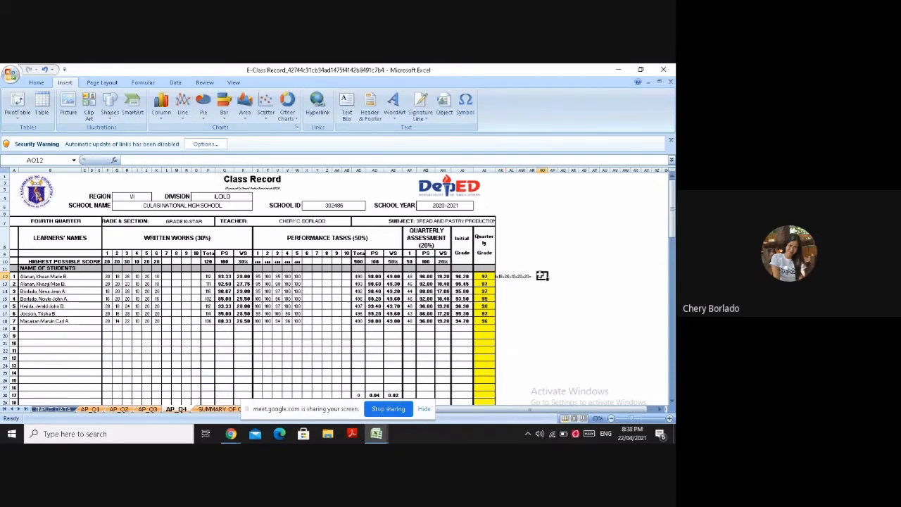
{"action": "type", "text": "112"}
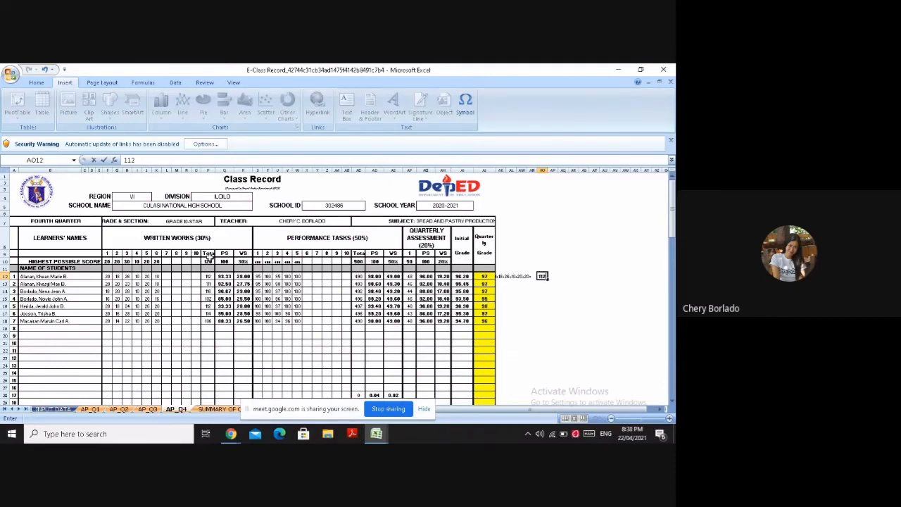
{"action": "key", "text": "Return"}
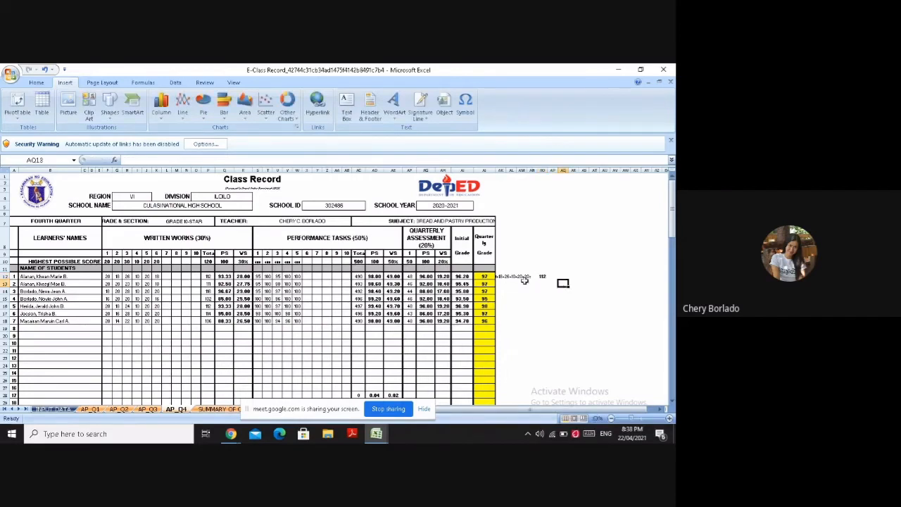
Write 112/120=0.93 in AL13, inserting the digit 9 as a symbol
{"action": "left_click", "coordinate": [502, 282]}
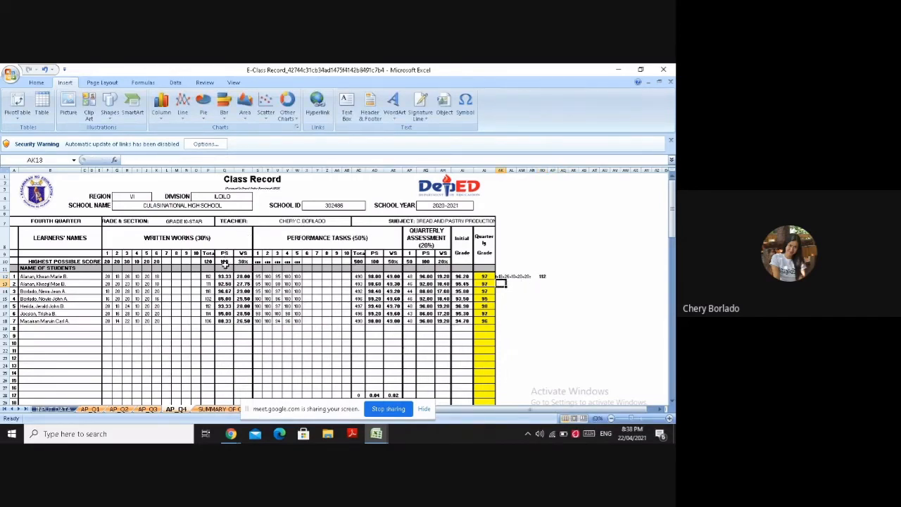
{"action": "left_click", "coordinate": [512, 284]}
{"action": "type", "text": "1"}
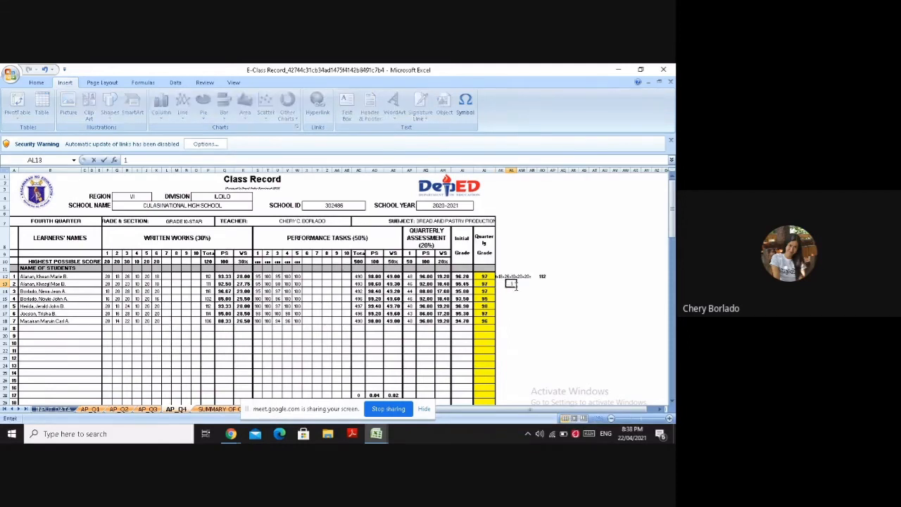
{"action": "type", "text": "12/120=0."}
{"action": "left_click", "coordinate": [464, 104]}
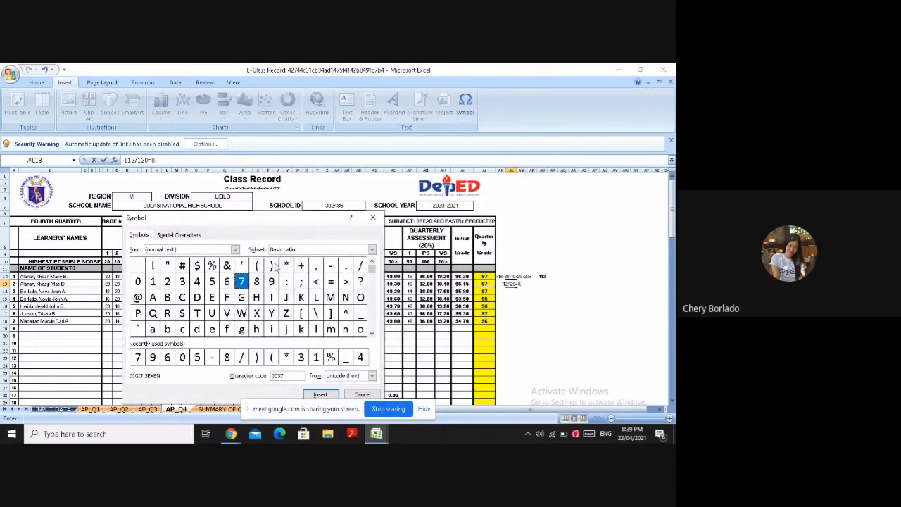
{"action": "left_click", "coordinate": [272, 281]}
{"action": "left_click", "coordinate": [320, 394]}
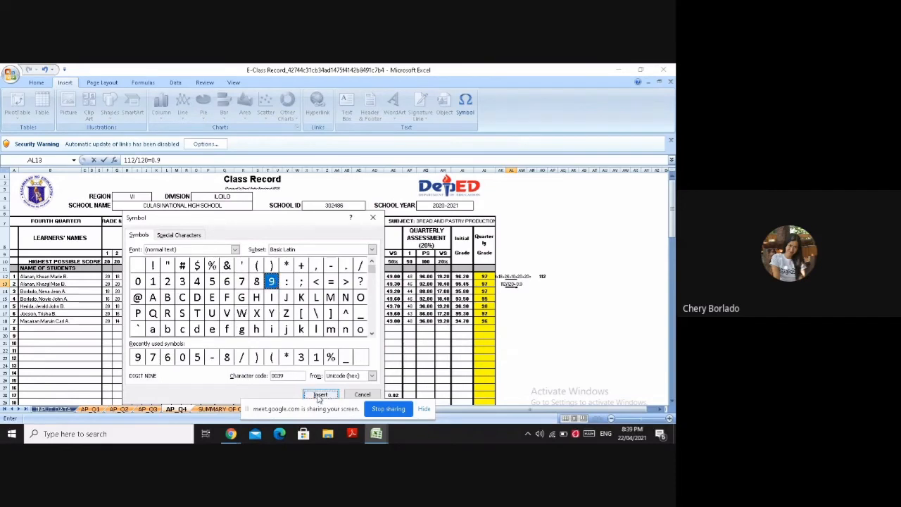
{"action": "left_click", "coordinate": [361, 395]}
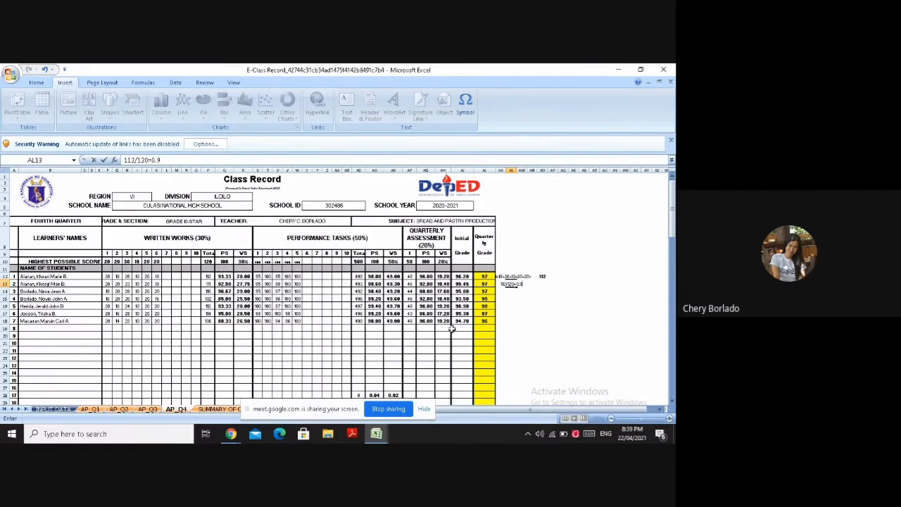
{"action": "type", "text": "3"}
{"action": "key", "text": "Return"}
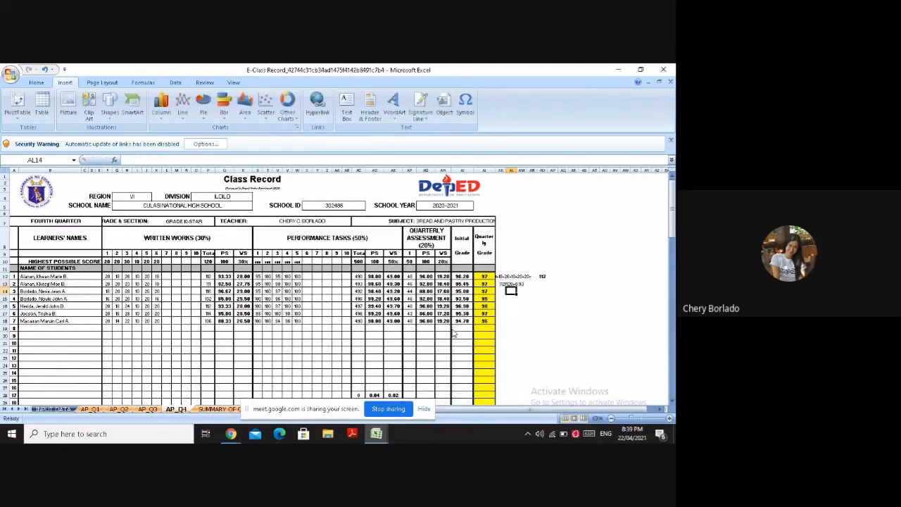
Write 0.93*100= in AL14 for the percentage score, inserting the digit 9 as a symbol
{"action": "type", "text": "0."}
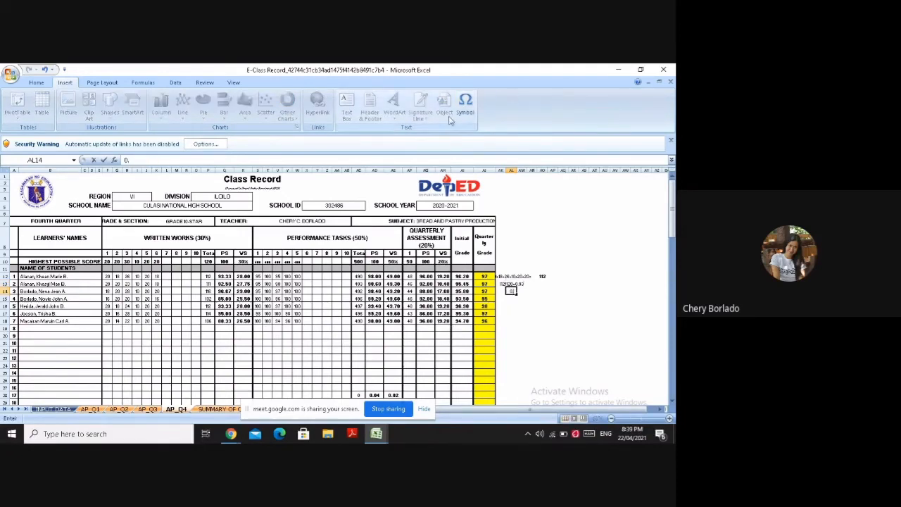
{"action": "left_click", "coordinate": [464, 106]}
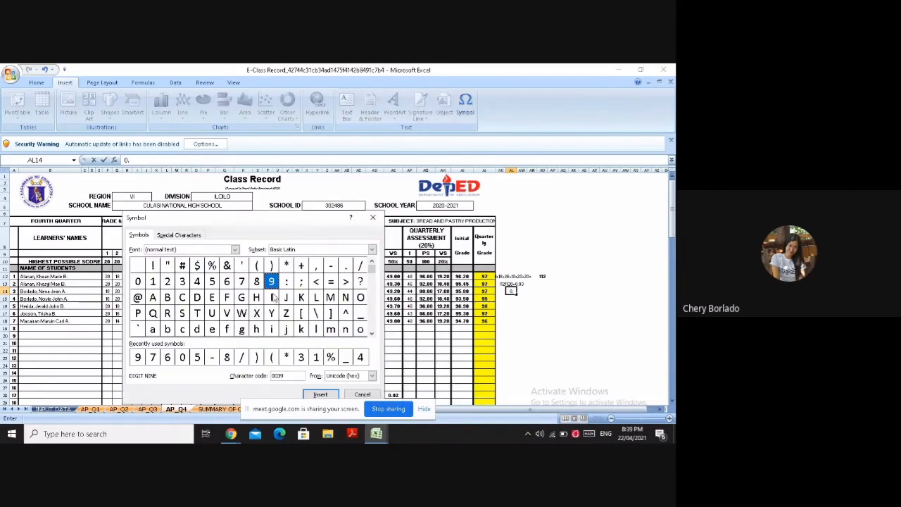
{"action": "left_click", "coordinate": [318, 394]}
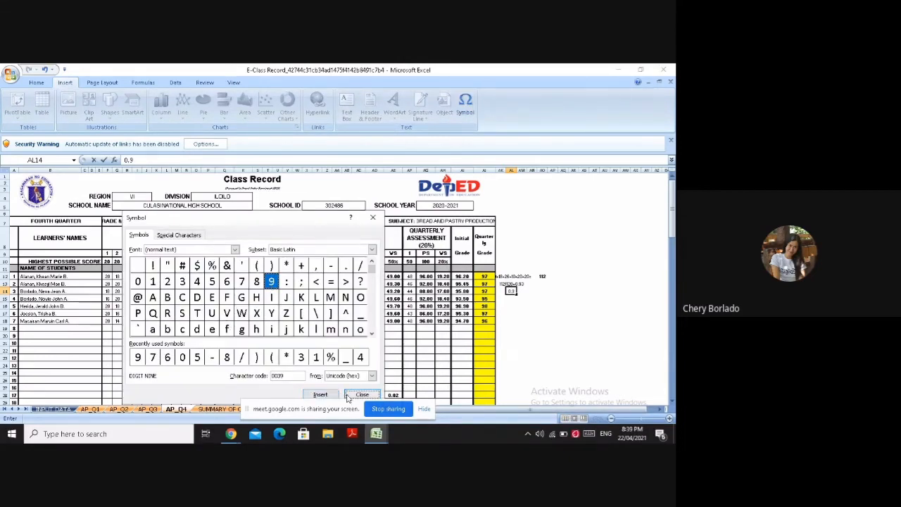
{"action": "left_click", "coordinate": [346, 395]}
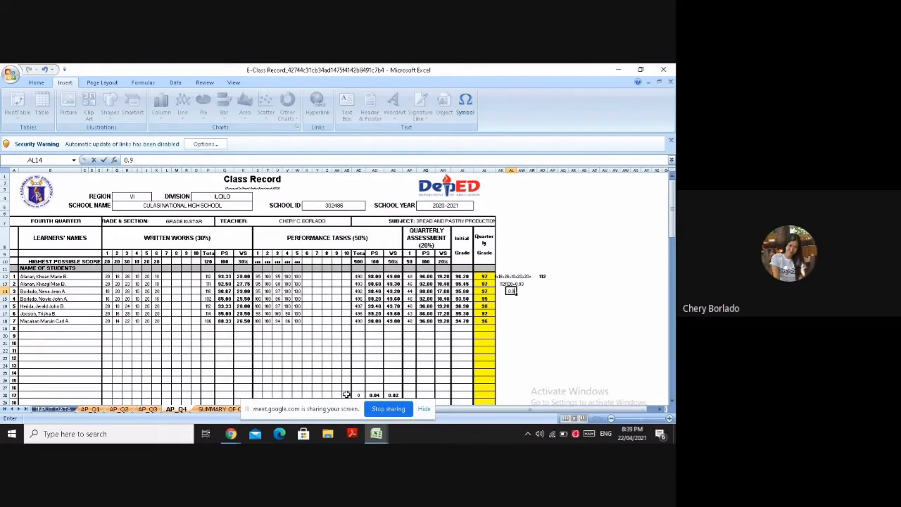
{"action": "type", "text": "3*"}
{"action": "type", "text": "100="}
Complete the percentage score computation in AL14 with 93.33, inserting its digit 9 as a symbol
{"action": "left_click", "coordinate": [464, 106]}
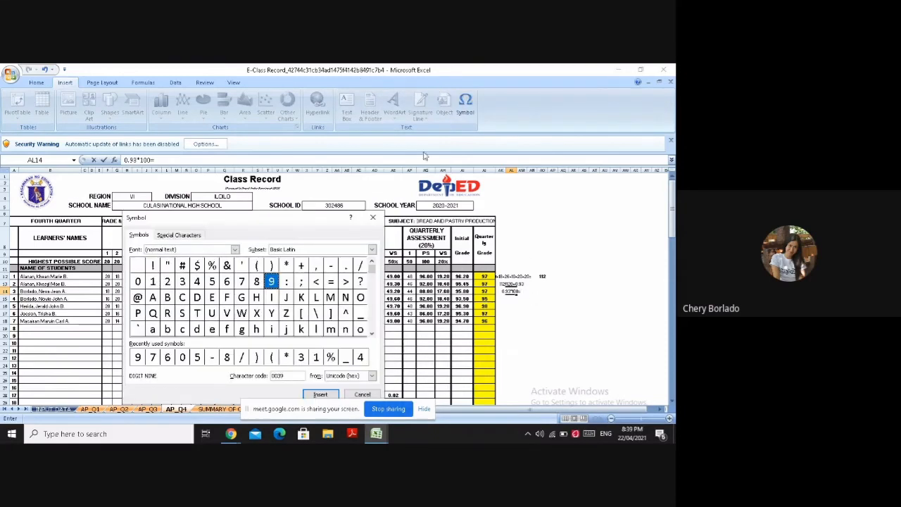
{"action": "left_click", "coordinate": [331, 395]}
{"action": "type", "text": "3"}
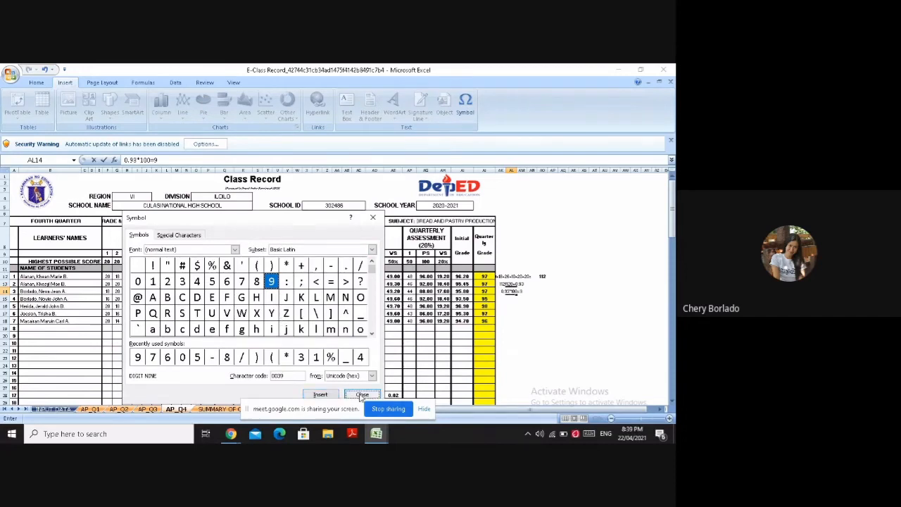
{"action": "left_click", "coordinate": [360, 395]}
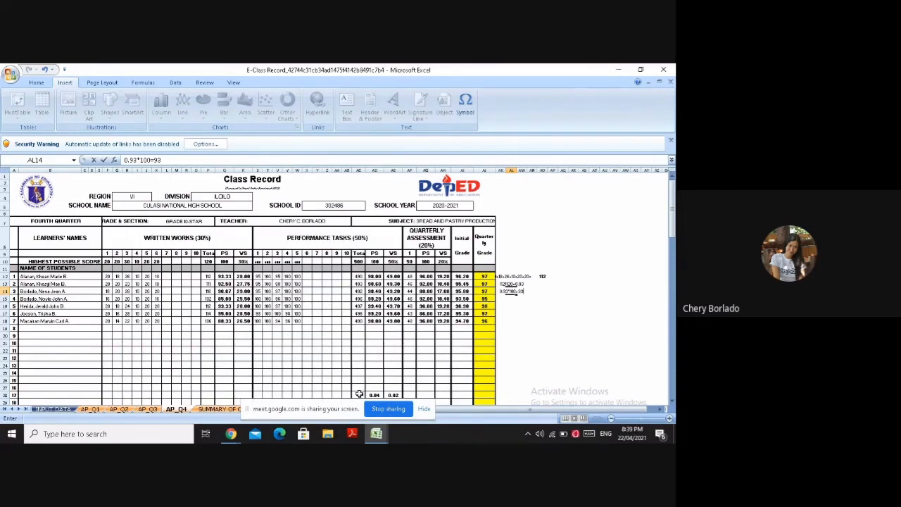
{"action": "type", "text": ".33"}
Fill the written works PS column, from its header in Q9 down to Q18, with green
{"action": "left_click_drag", "start_coordinate": [224, 252], "coordinate": [224, 321]}
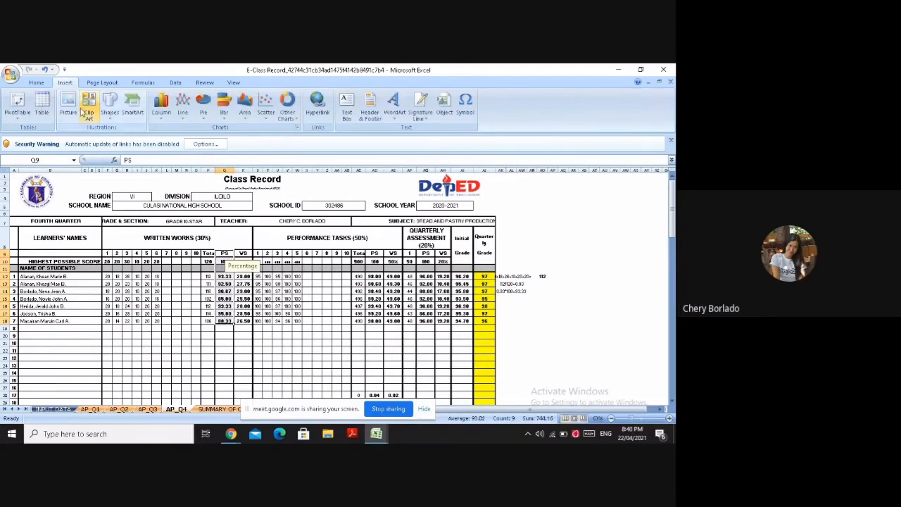
{"action": "left_click", "coordinate": [44, 84]}
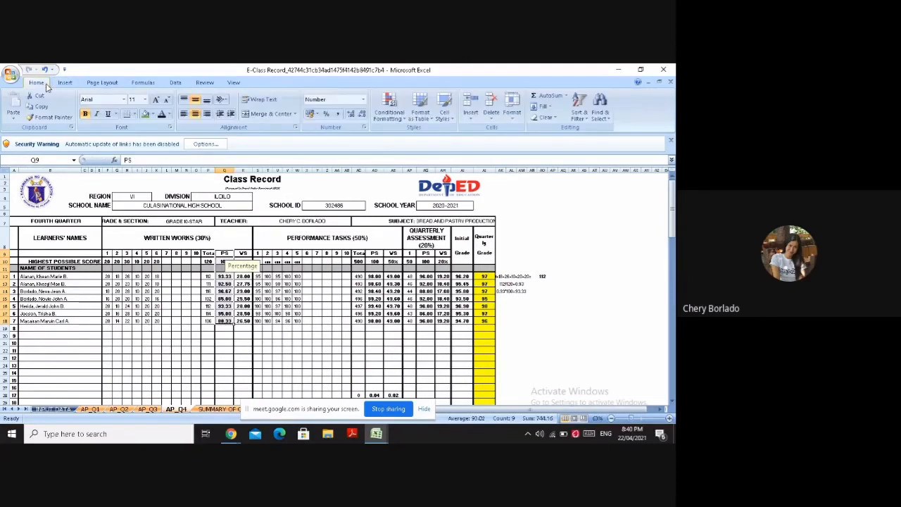
{"action": "left_click", "coordinate": [145, 115]}
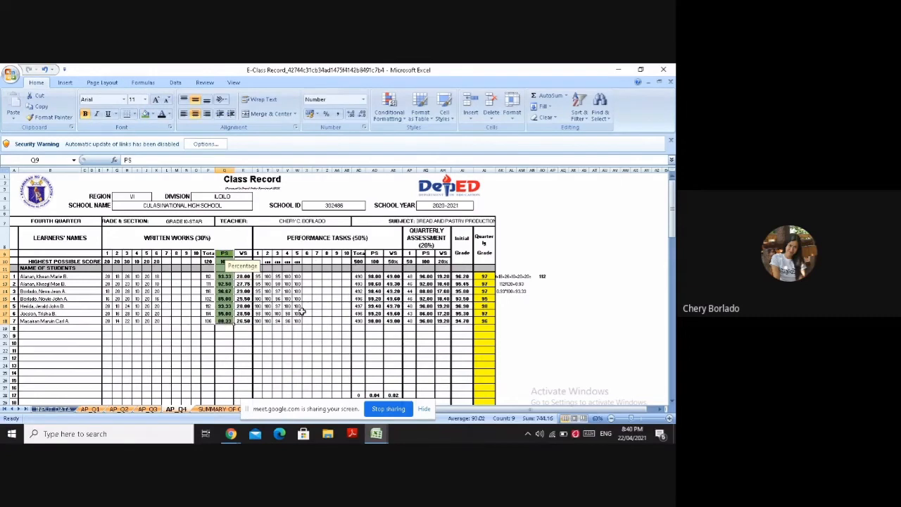
{"action": "left_click", "coordinate": [277, 328]}
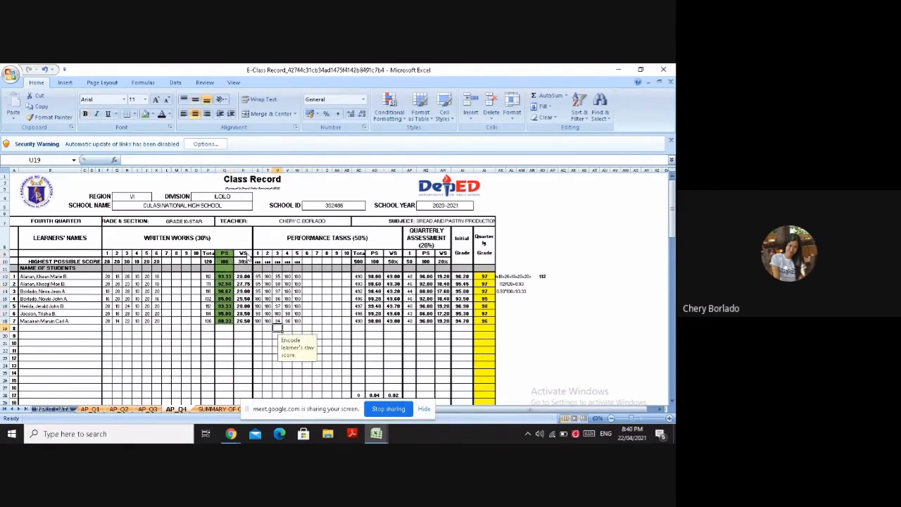
Write the weighted score computation 93.33*.30=28 in AK15, inserting the digit 9 as a symbol
{"action": "left_click", "coordinate": [500, 299]}
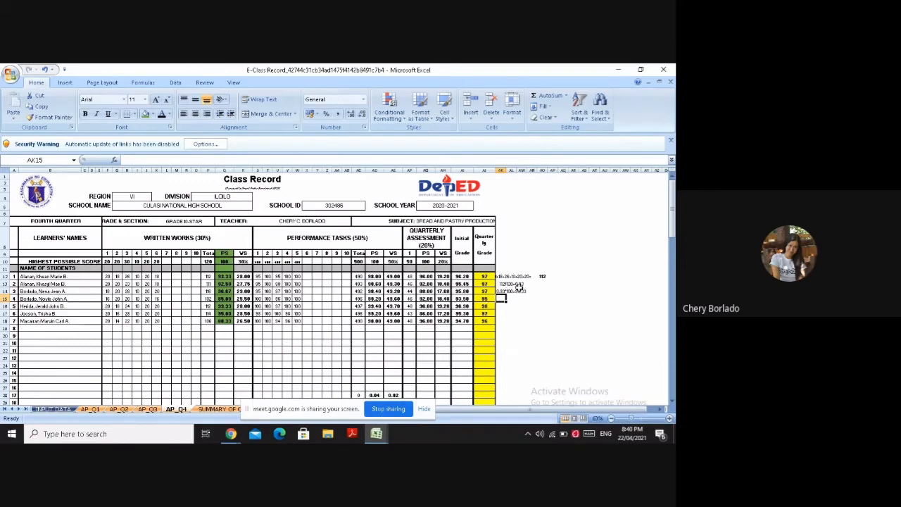
{"action": "left_click", "coordinate": [65, 84]}
{"action": "left_click", "coordinate": [464, 105]}
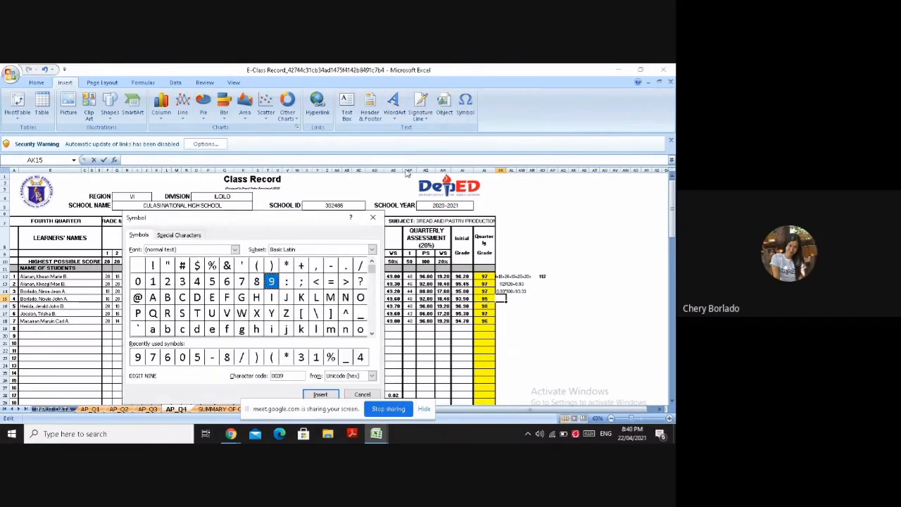
{"action": "left_click", "coordinate": [333, 393]}
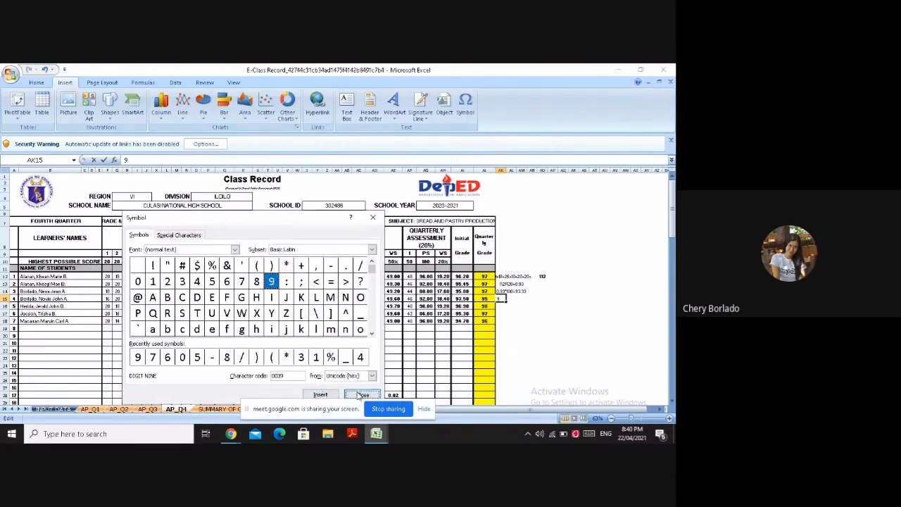
{"action": "left_click", "coordinate": [358, 394]}
{"action": "type", "text": "3."}
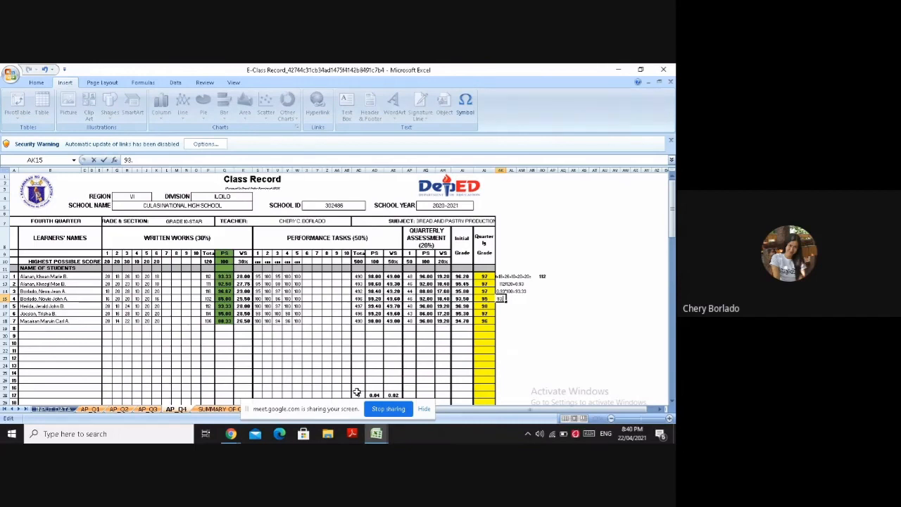
{"action": "type", "text": "°"}
{"action": "type", "text": ".30"}
{"action": "type", "text": "+"}
Fill the written works WS column, from its header in R9 down to R18, with red
{"action": "left_click_drag", "start_coordinate": [243, 255], "coordinate": [243, 323]}
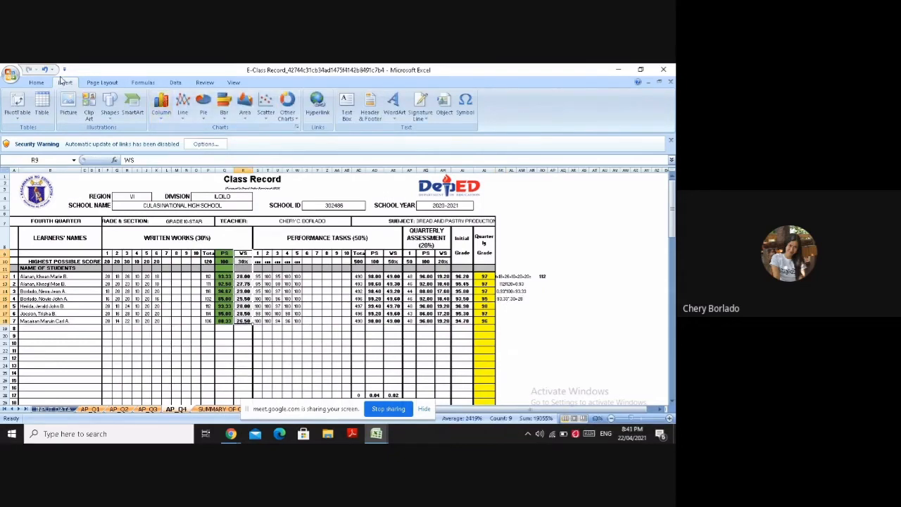
{"action": "left_click", "coordinate": [37, 83]}
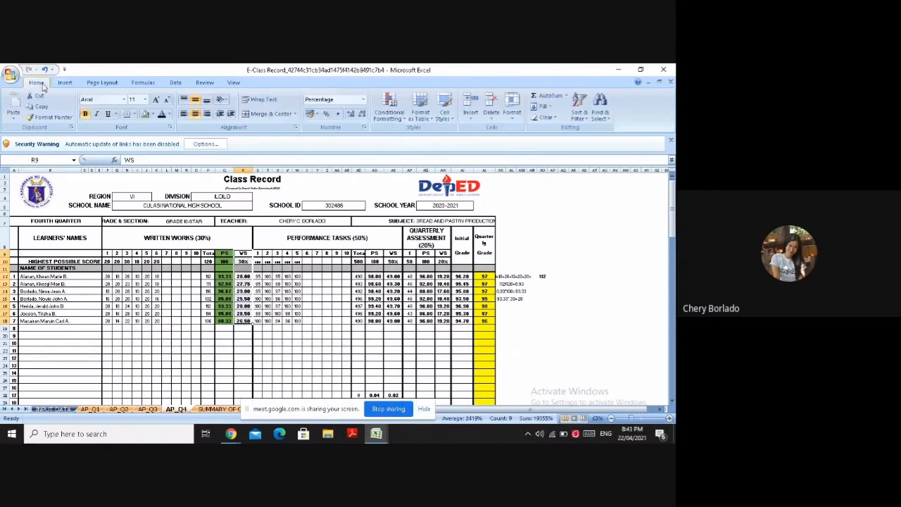
{"action": "left_click", "coordinate": [150, 115]}
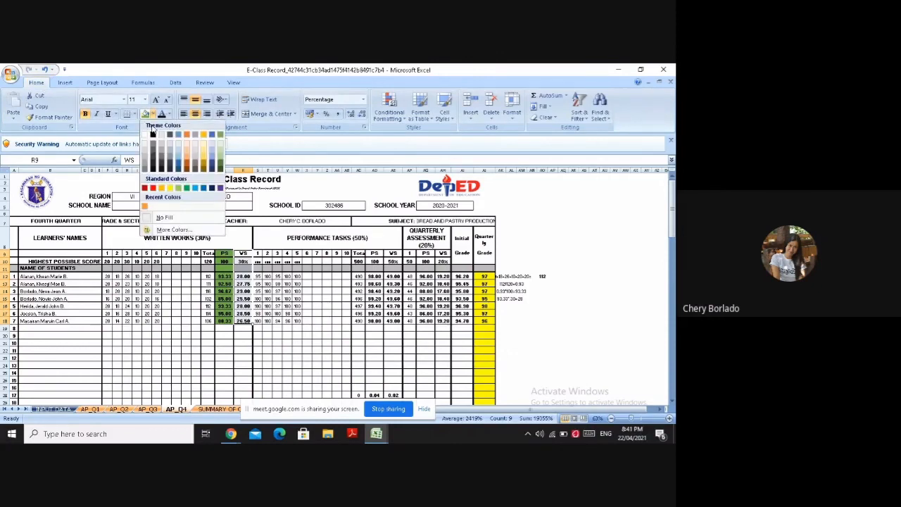
{"action": "left_click", "coordinate": [153, 189]}
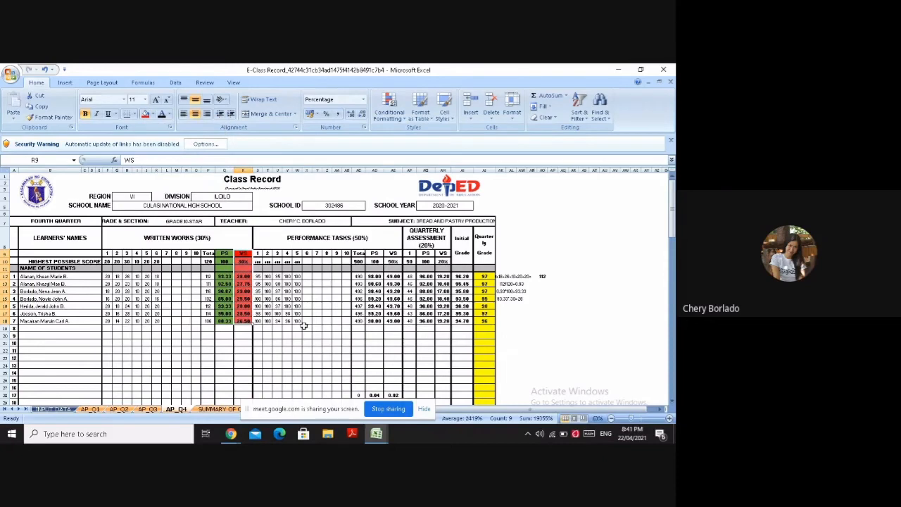
{"action": "left_click", "coordinate": [305, 327]}
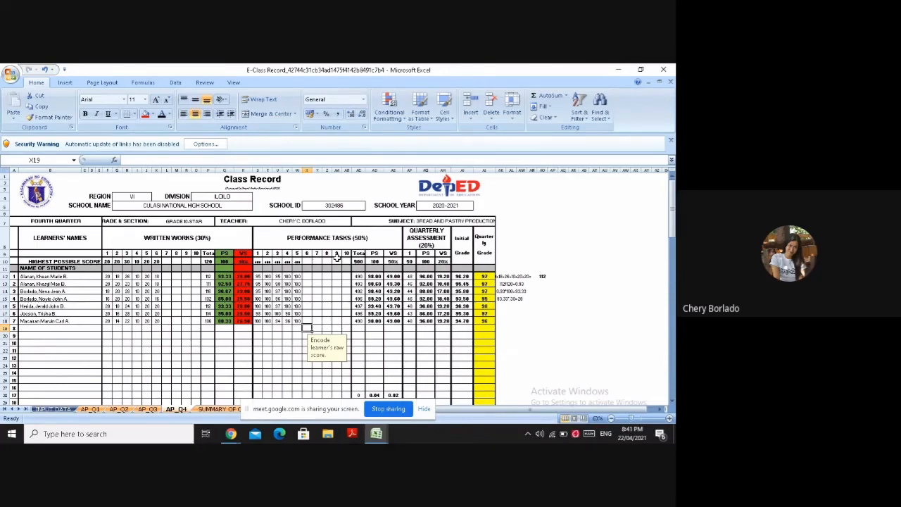
Start the performance tasks total in AL18 with 95, inserting the digits 9 and 5 as symbols
{"action": "left_click", "coordinate": [511, 320]}
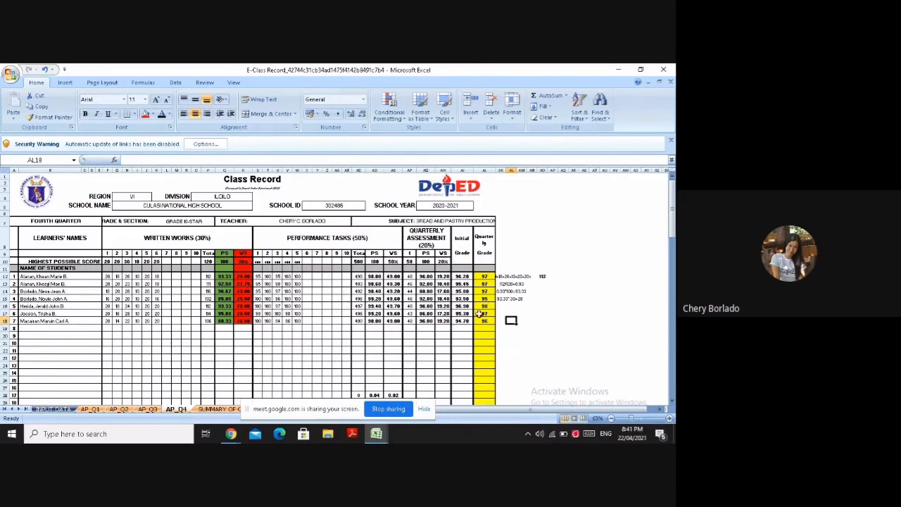
{"action": "left_click", "coordinate": [65, 82]}
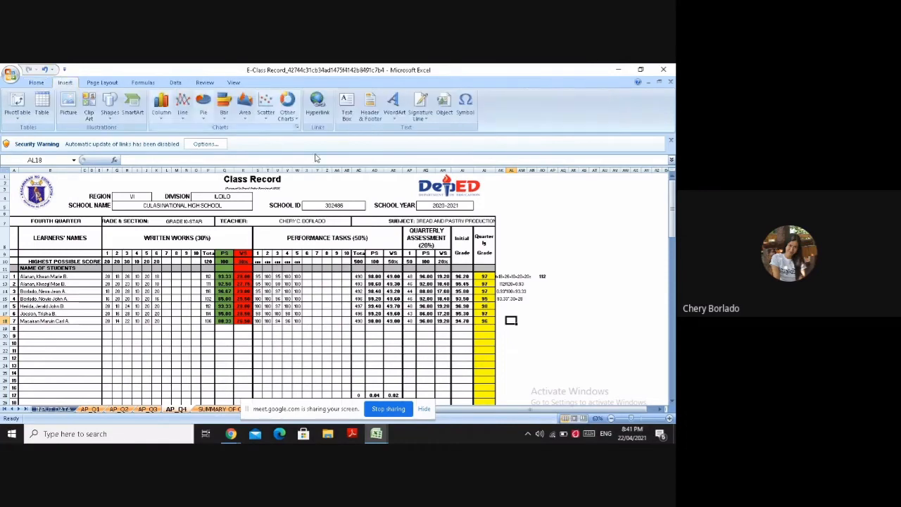
{"action": "left_click", "coordinate": [465, 105]}
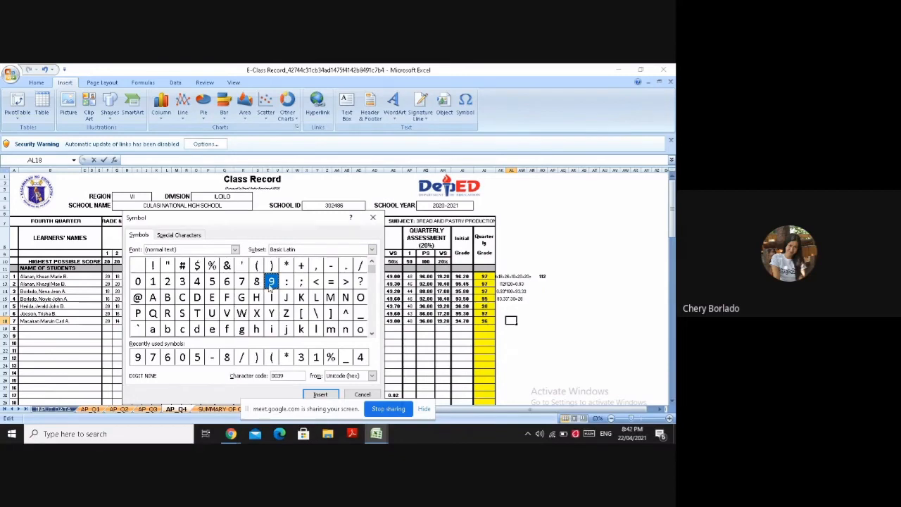
{"action": "left_click", "coordinate": [320, 394]}
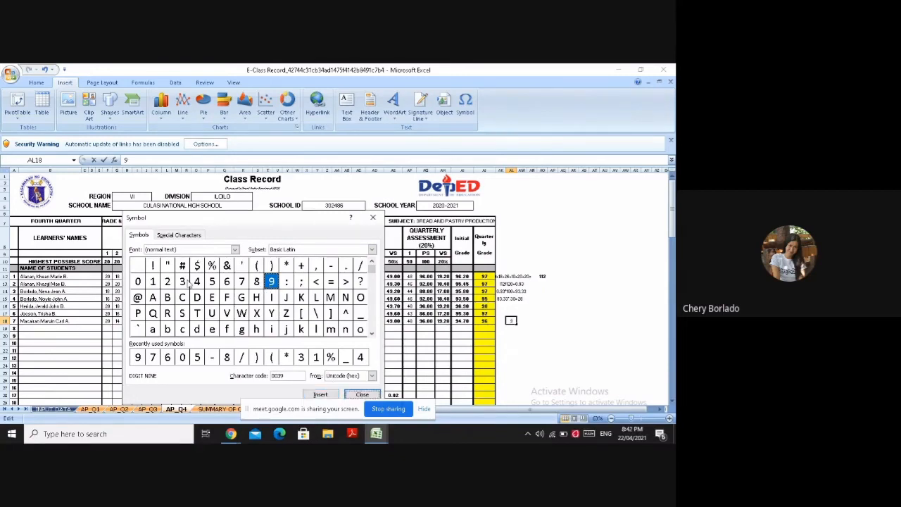
{"action": "left_click", "coordinate": [211, 282]}
{"action": "left_click", "coordinate": [321, 394]}
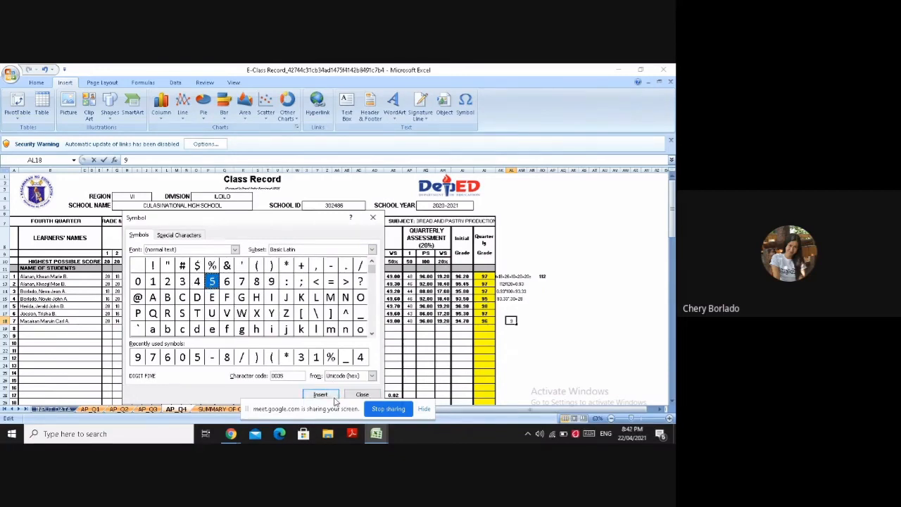
{"action": "left_click", "coordinate": [361, 394]}
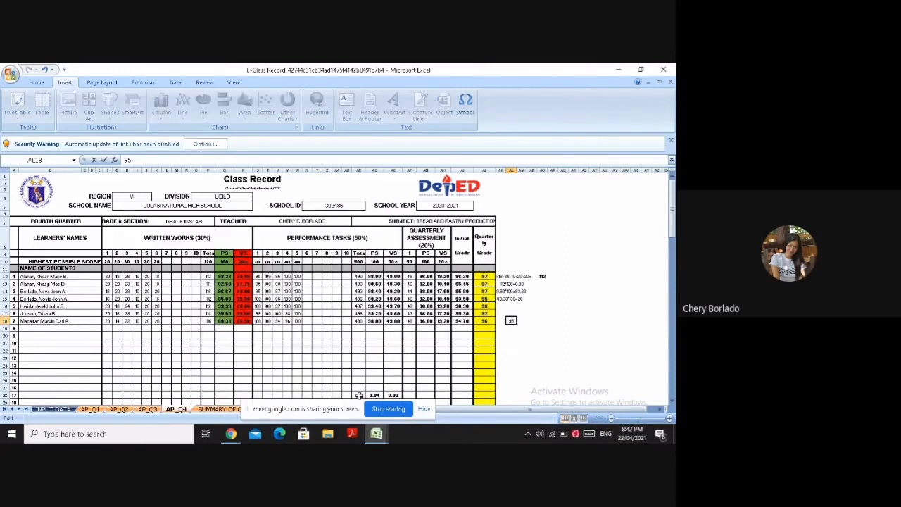
Extend the performance tasks total in AL18 with +100++100+100=40
{"action": "type", "text": "+"}
{"action": "type", "text": "1="}
{"action": "type", "text": "1"}
{"action": "type", "text": "+"}
{"action": "type", "text": "+"}
{"action": "type", "text": "100"}
{"action": "type", "text": "+10"}
{"action": "type", "text": "0=4"}
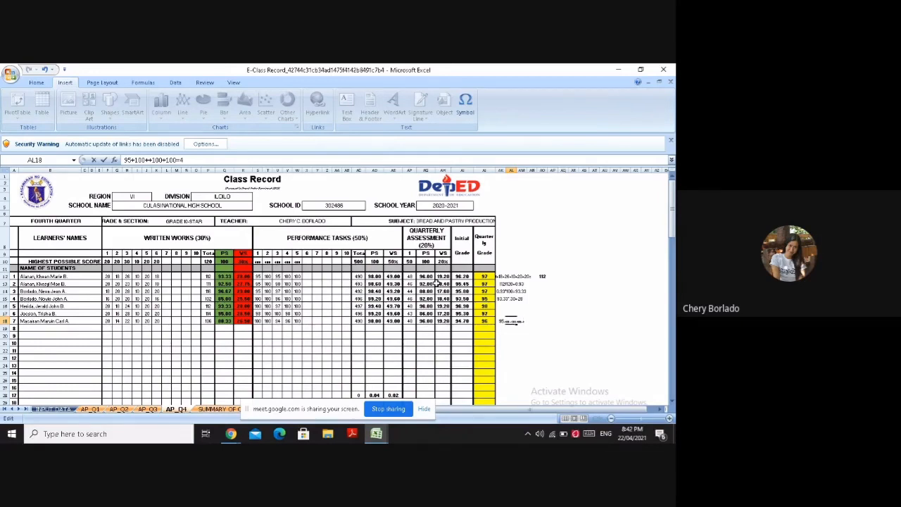
{"action": "type", "text": "0"}
Start the percentage score computation in AL20 with 0.98, inserting the digits 9 and 8 as symbols
{"action": "left_click", "coordinate": [511, 335]}
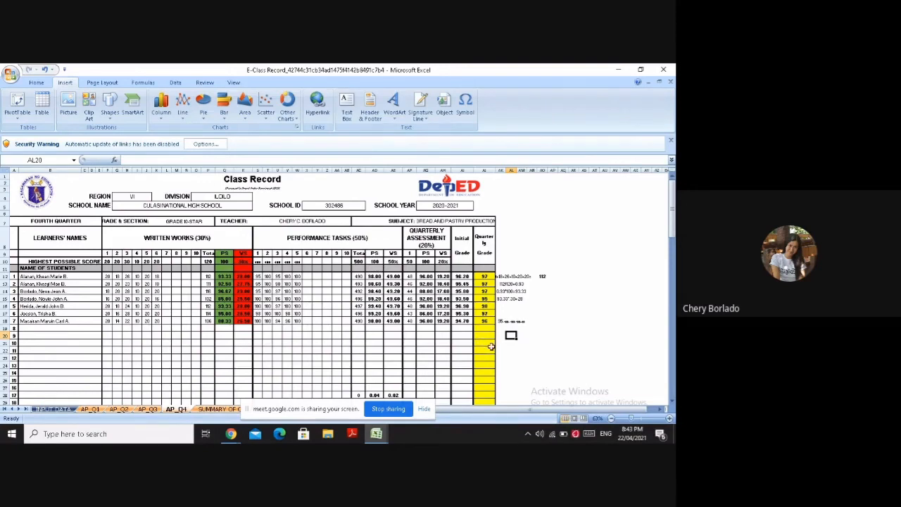
{"action": "type", "text": "0."}
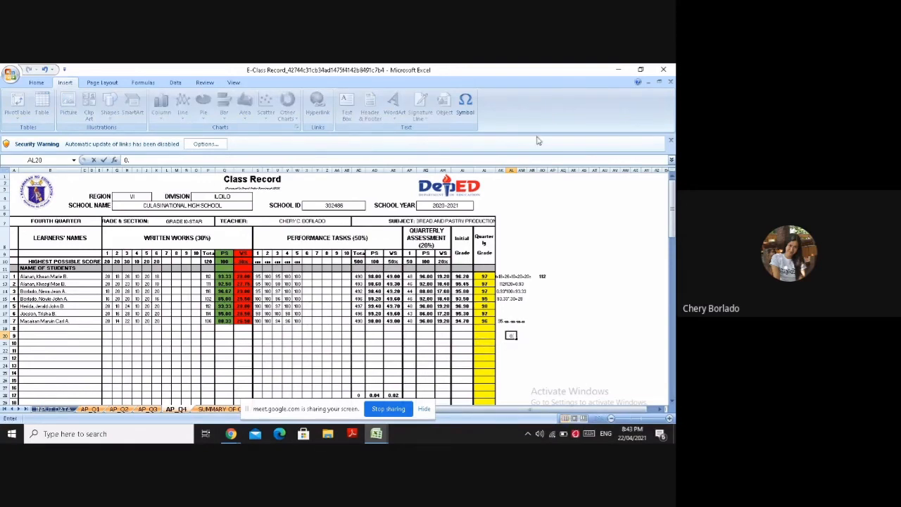
{"action": "left_click", "coordinate": [465, 105]}
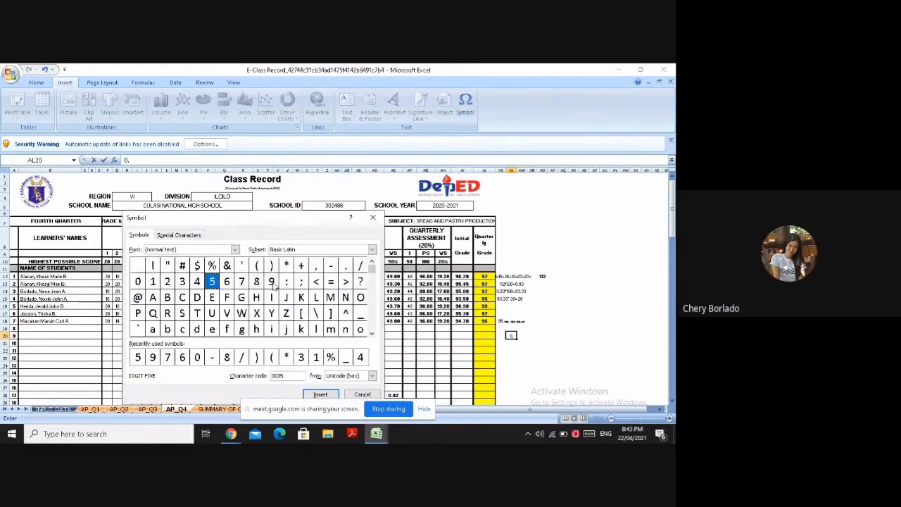
{"action": "left_click", "coordinate": [270, 281]}
{"action": "left_click", "coordinate": [319, 395]}
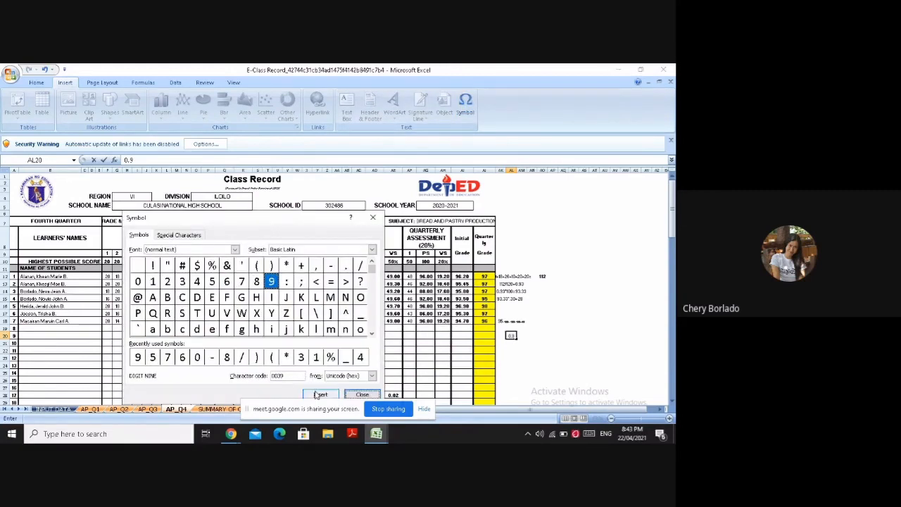
{"action": "left_click", "coordinate": [256, 282]}
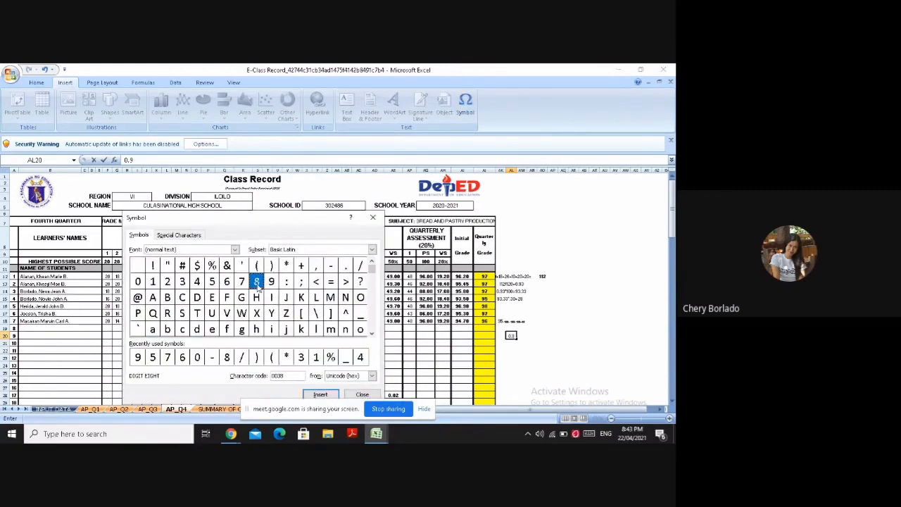
{"action": "left_click", "coordinate": [315, 392]}
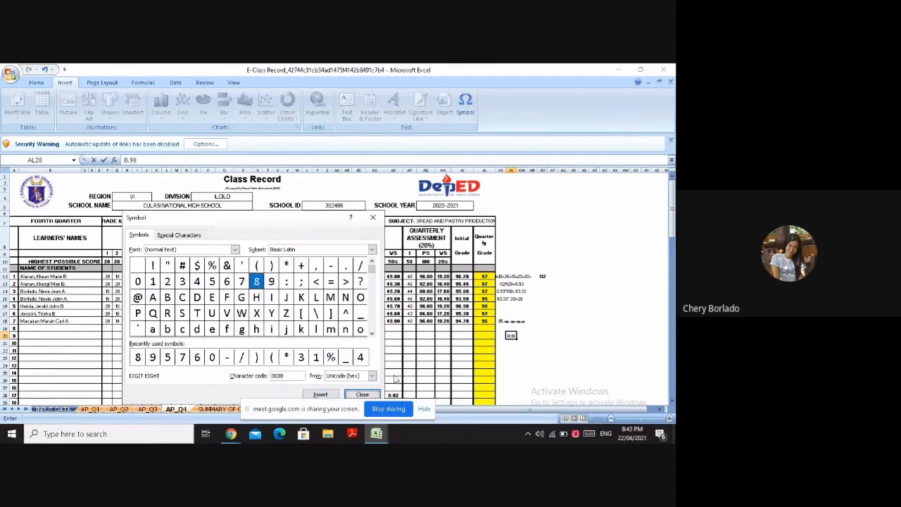
{"action": "left_click", "coordinate": [359, 393]}
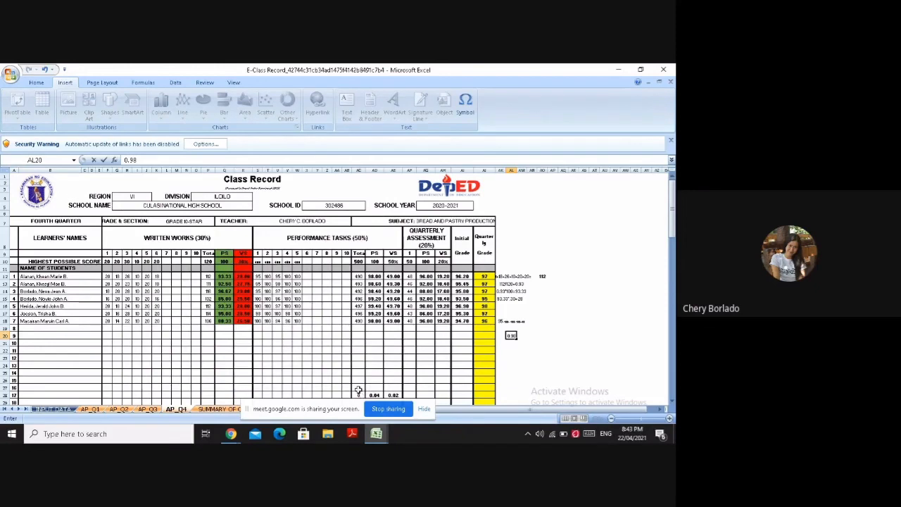
Complete the percentage score computation in AL20 with *100=98, inserting the result's digits 9 and 8 as symbols
{"action": "type", "text": "*100="}
{"action": "left_click", "coordinate": [465, 106]}
{"action": "left_click", "coordinate": [284, 282]}
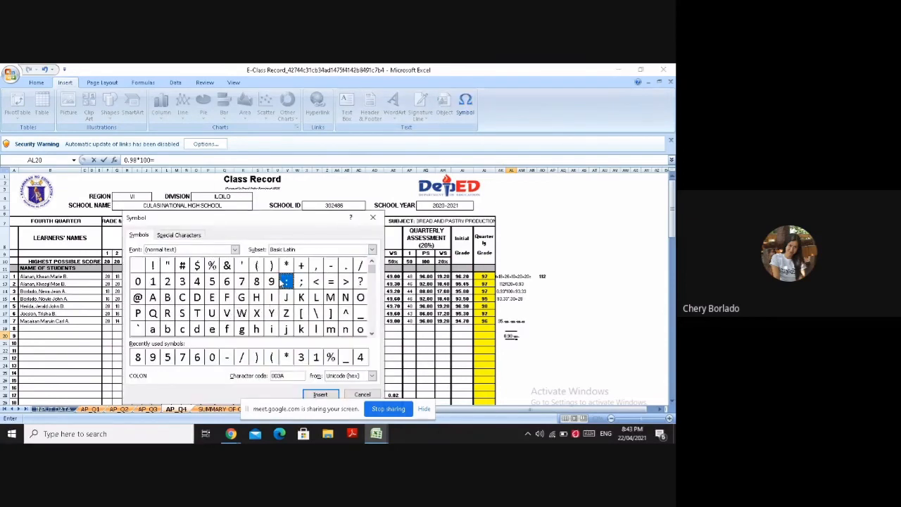
{"action": "left_click", "coordinate": [273, 282]}
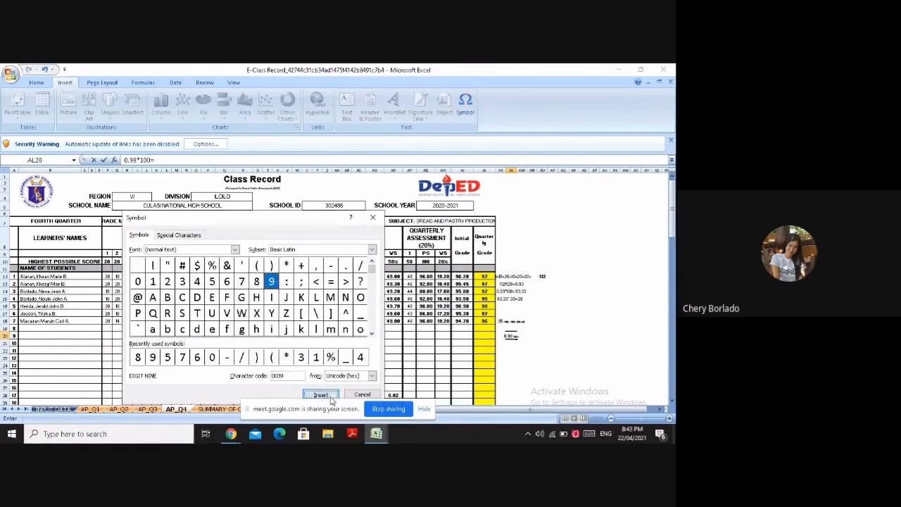
{"action": "left_click", "coordinate": [320, 394]}
{"action": "left_click", "coordinate": [258, 283]}
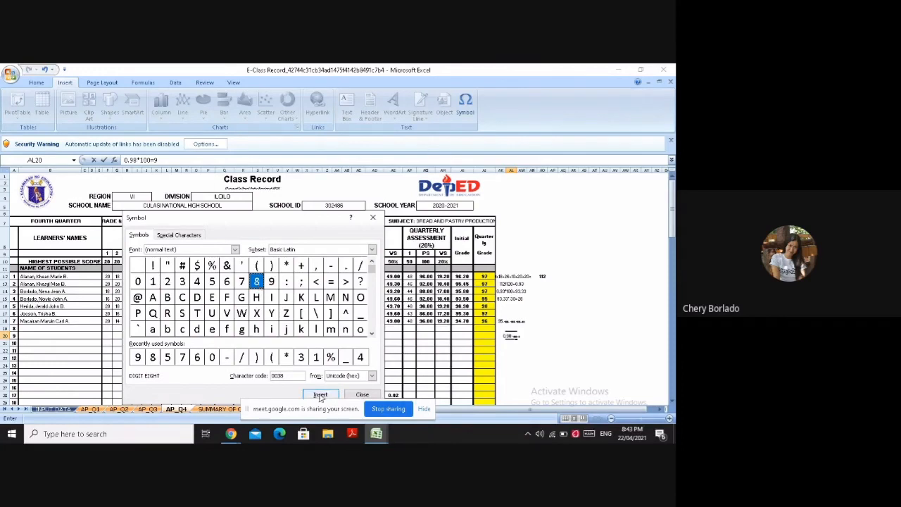
{"action": "left_click", "coordinate": [320, 394]}
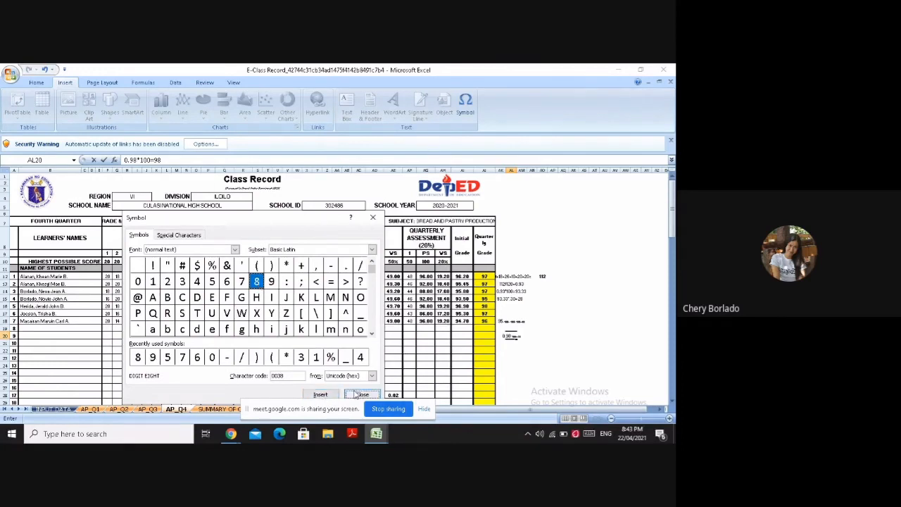
{"action": "left_click", "coordinate": [360, 394]}
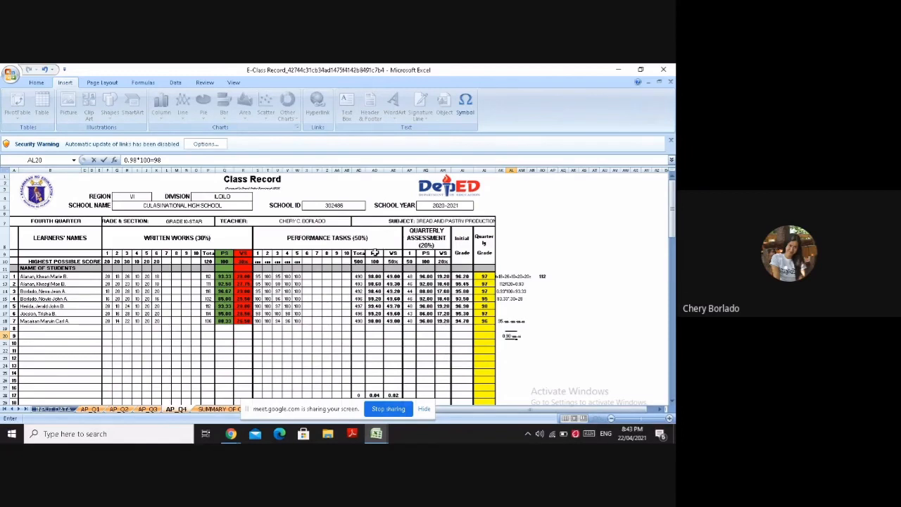
Fill the performance tasks PS column, from its header in AD9 down to AD18, with green
{"action": "left_click_drag", "start_coordinate": [375, 252], "coordinate": [376, 320]}
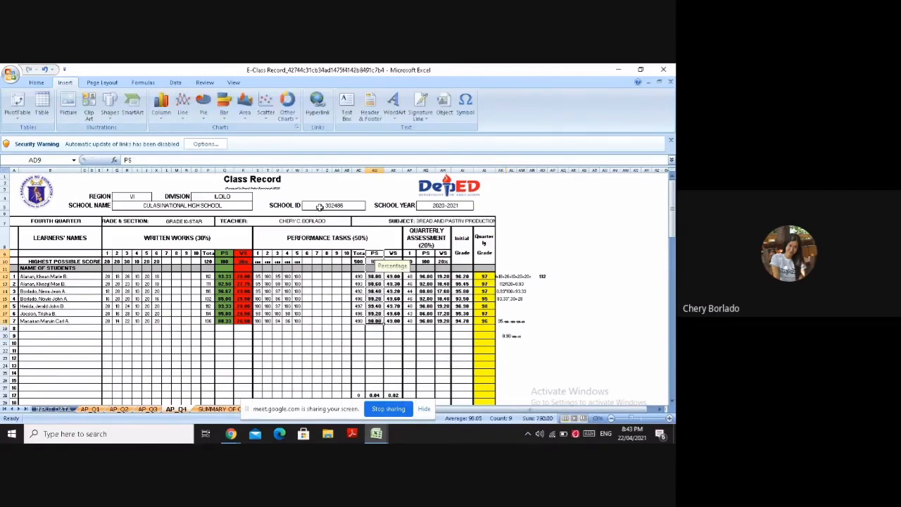
{"action": "left_click", "coordinate": [37, 82]}
{"action": "left_click", "coordinate": [152, 115]}
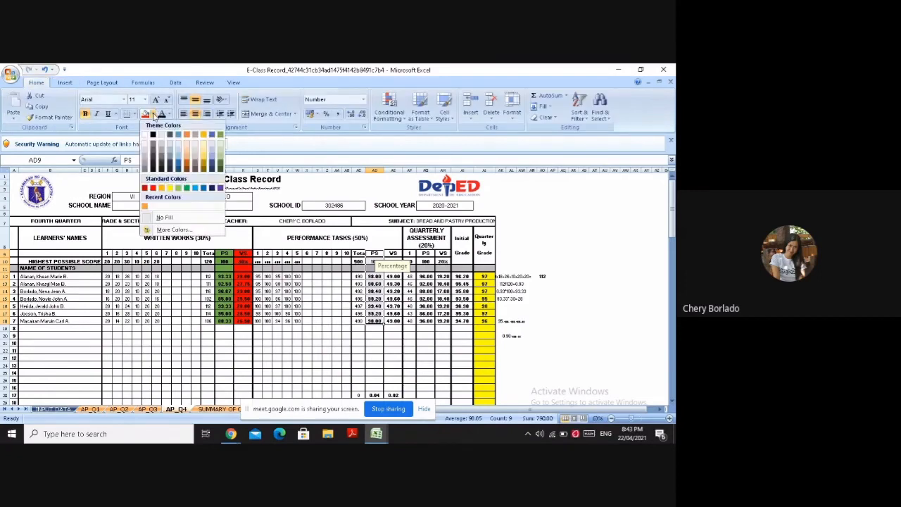
{"action": "left_click", "coordinate": [220, 135]}
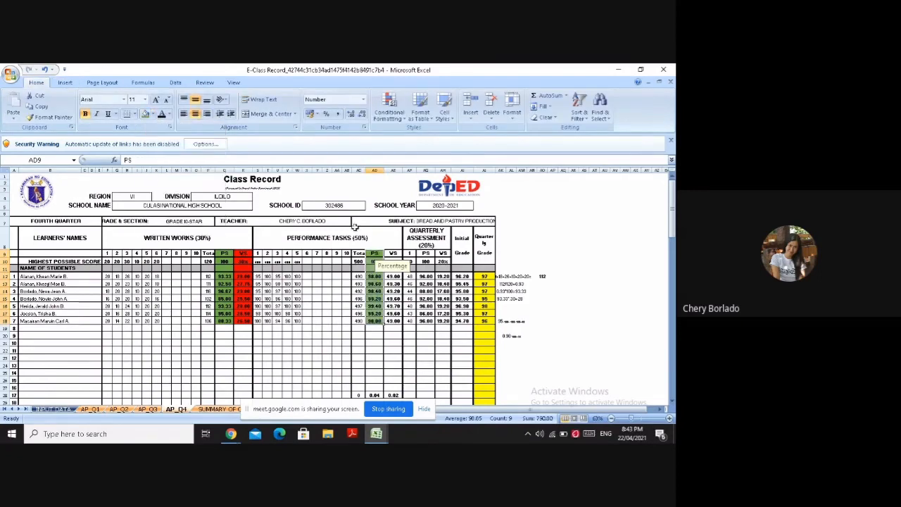
{"action": "left_click", "coordinate": [392, 276]}
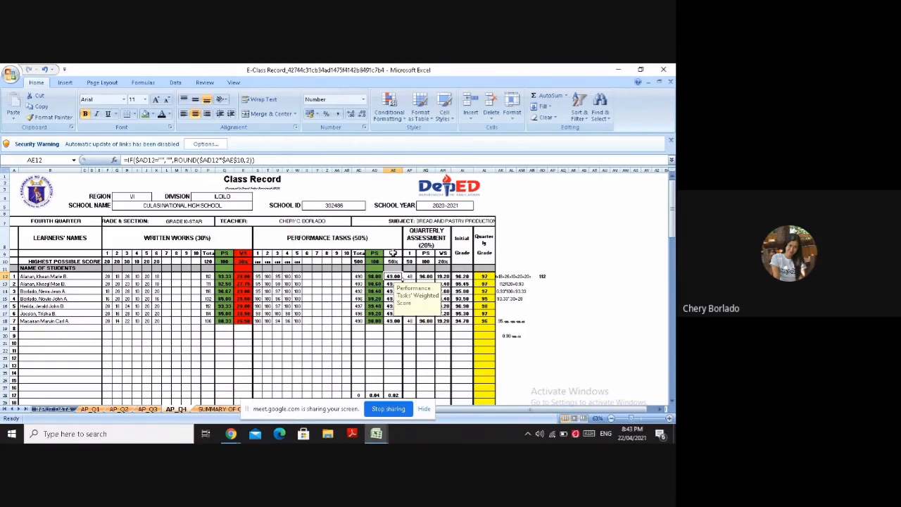
{"action": "left_click", "coordinate": [392, 253]}
{"action": "left_click", "coordinate": [392, 261]}
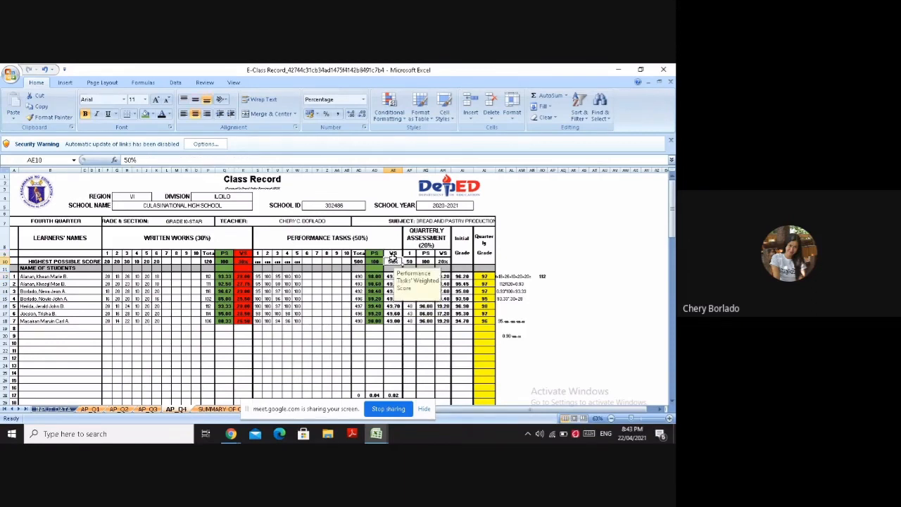
{"action": "left_click", "coordinate": [393, 253]}
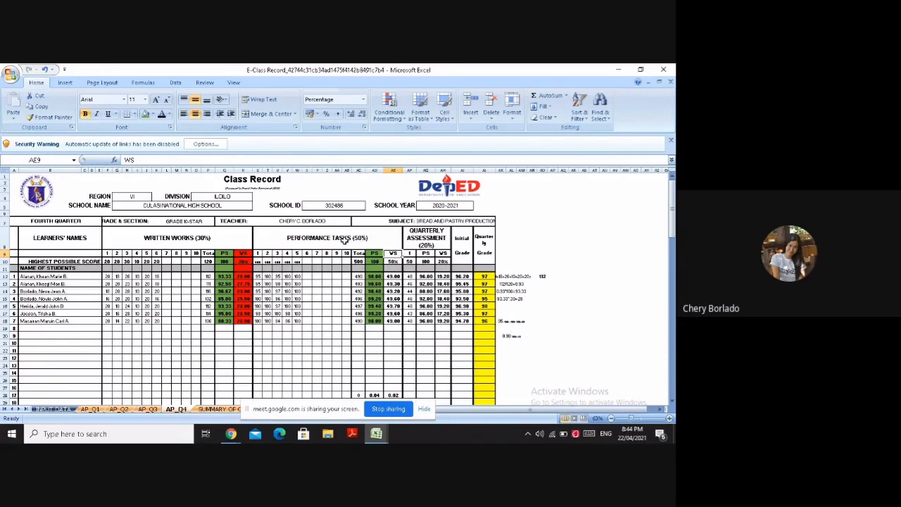
Clear the performance tasks percentage score computation from AL20
{"action": "left_click", "coordinate": [510, 342]}
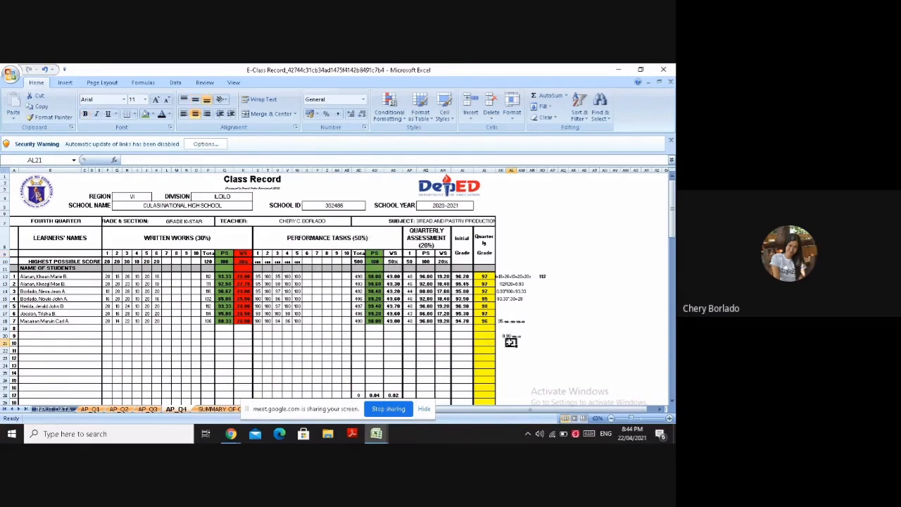
{"action": "left_click", "coordinate": [521, 336]}
{"action": "double_click", "coordinate": [526, 339]}
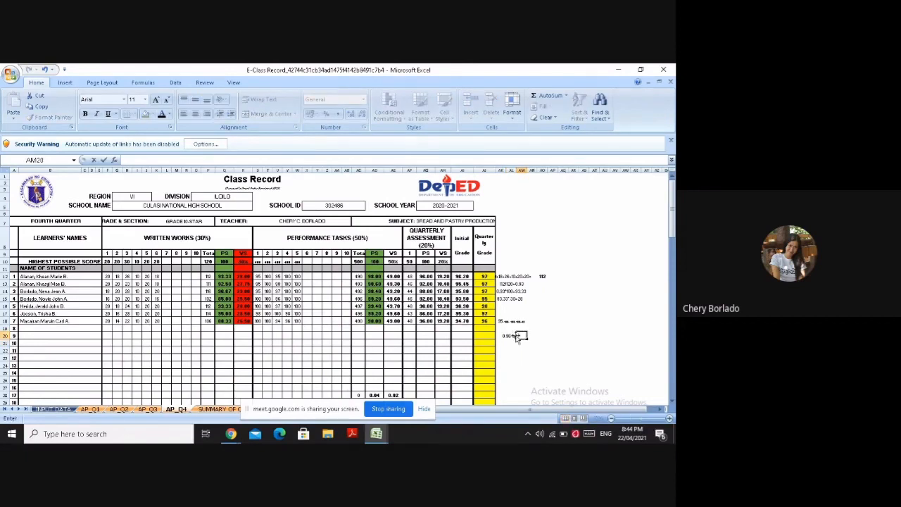
{"action": "left_click", "coordinate": [516, 336]}
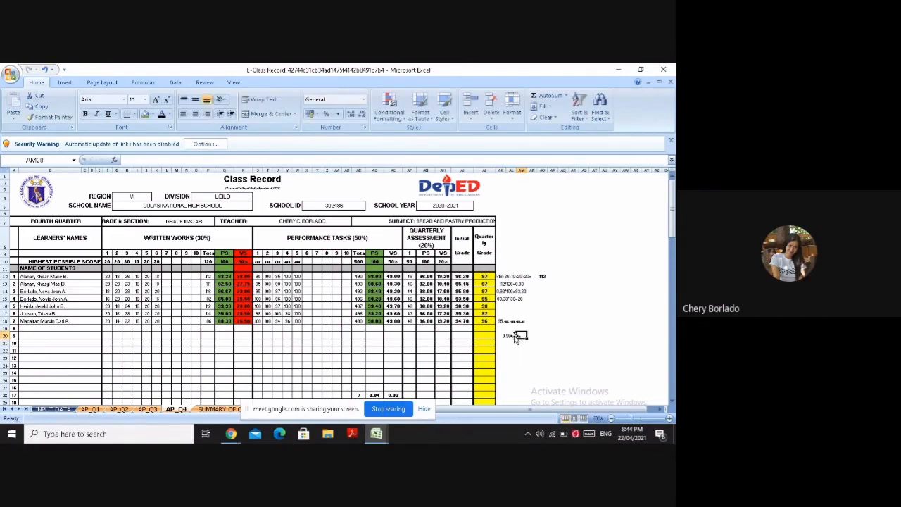
{"action": "left_click", "coordinate": [512, 336]}
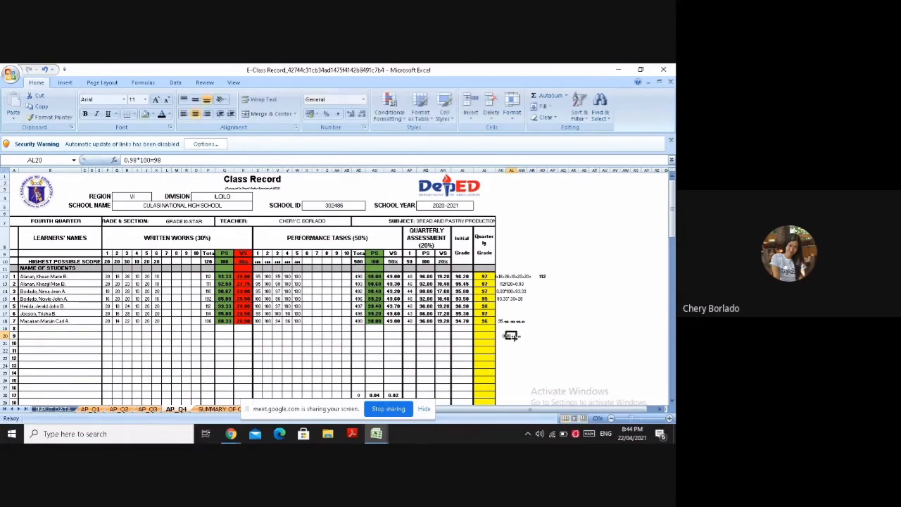
{"action": "key", "text": "BackSpace"}
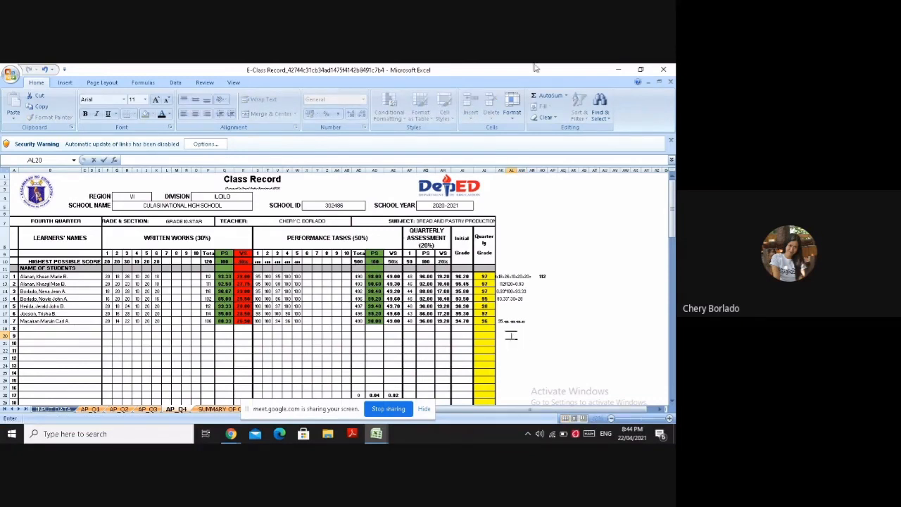
Start the performance tasks weighted score computation in AL20 with 98, inserting the digits 9 and 8 as symbols
{"action": "left_click", "coordinate": [73, 84]}
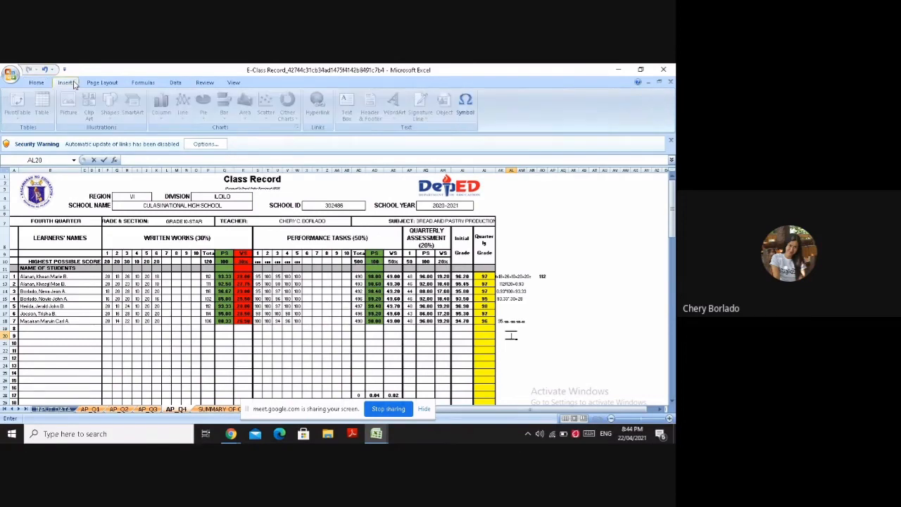
{"action": "left_click", "coordinate": [465, 105]}
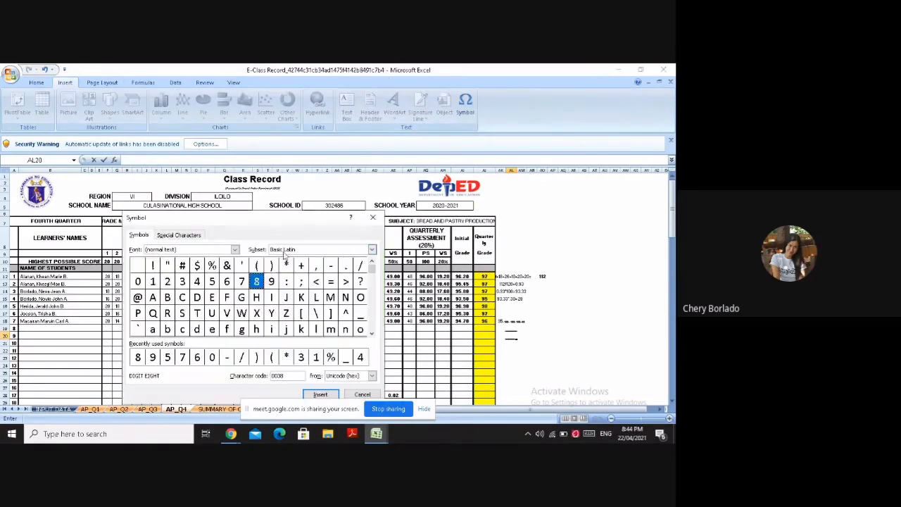
{"action": "left_click", "coordinate": [270, 284]}
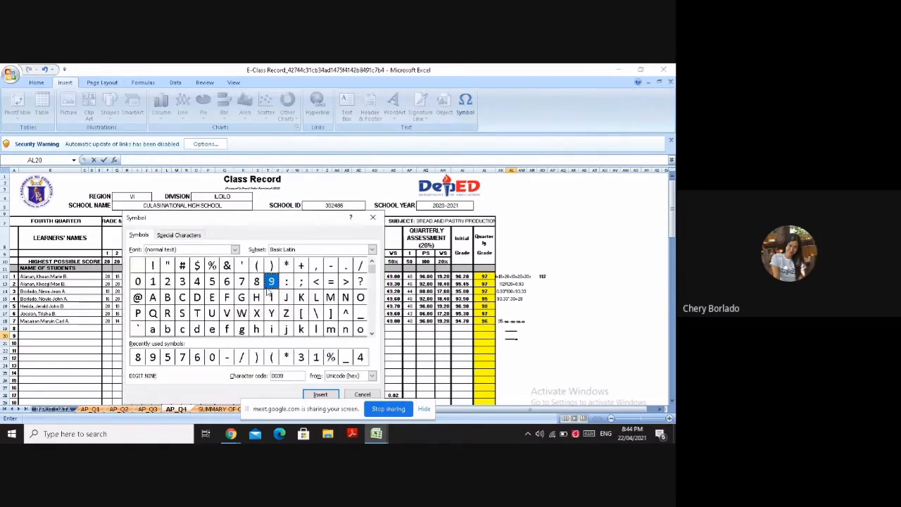
{"action": "left_click", "coordinate": [320, 394]}
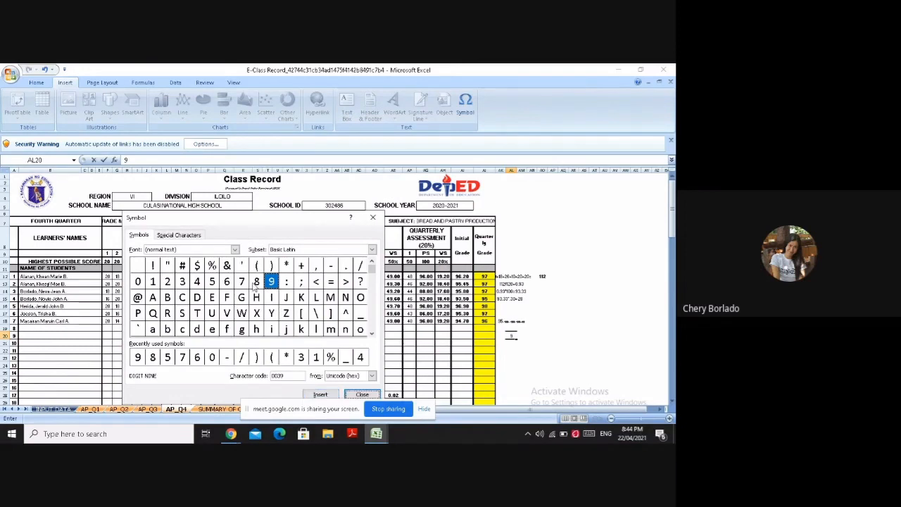
{"action": "left_click", "coordinate": [255, 283]}
{"action": "left_click", "coordinate": [322, 395]}
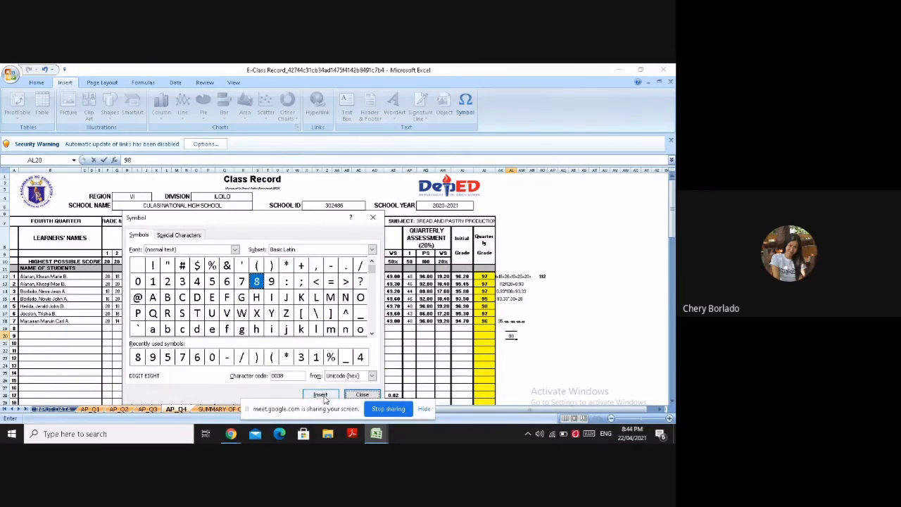
{"action": "left_click", "coordinate": [362, 395]}
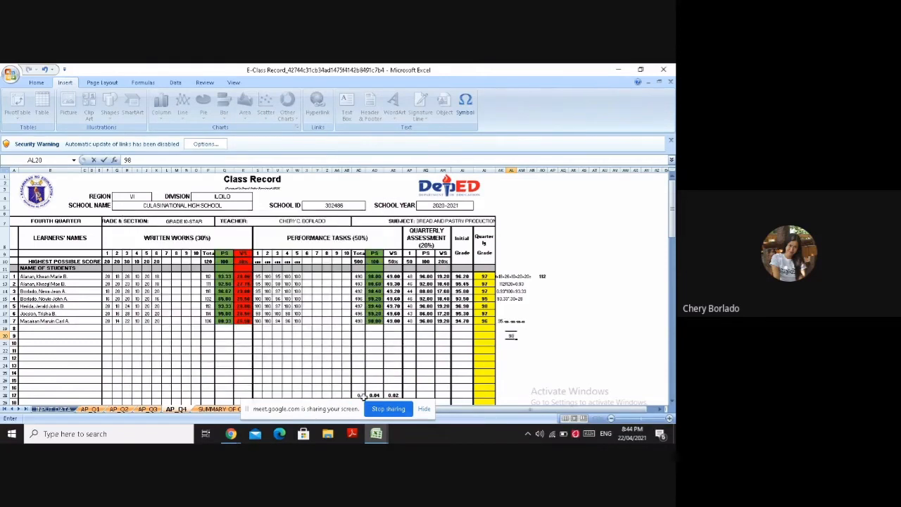
Extend the weighted score computation in AL20 with *.50, inserting the digit 5 as a symbol
{"action": "type", "text": "*"}
{"action": "type", "text": "."}
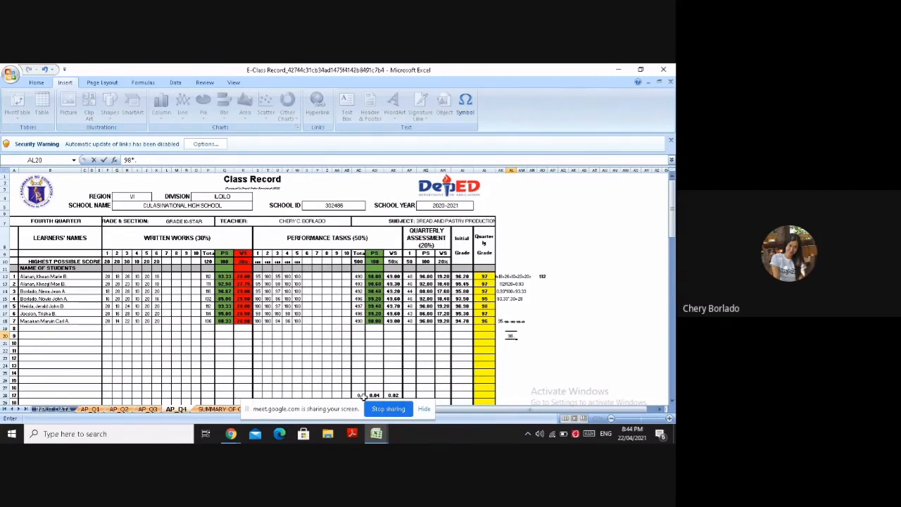
{"action": "left_click", "coordinate": [462, 114]}
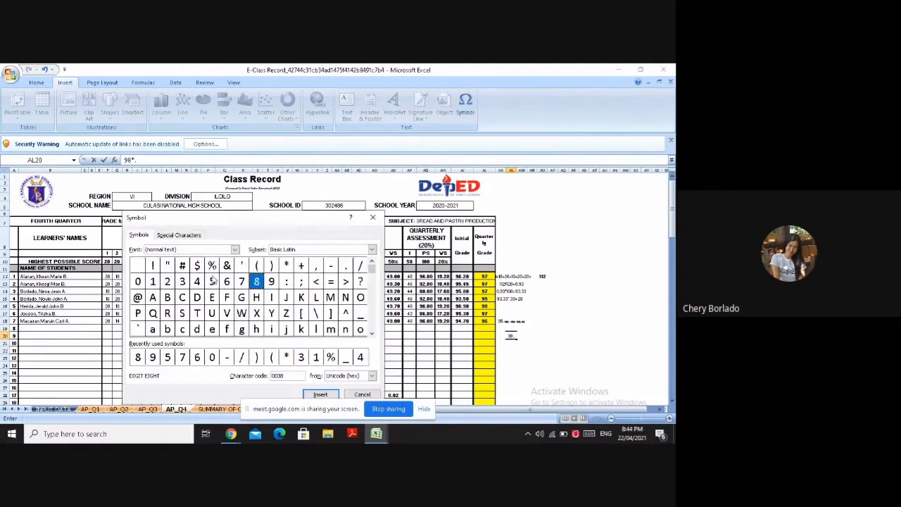
{"action": "left_click", "coordinate": [212, 282]}
{"action": "left_click", "coordinate": [318, 395]}
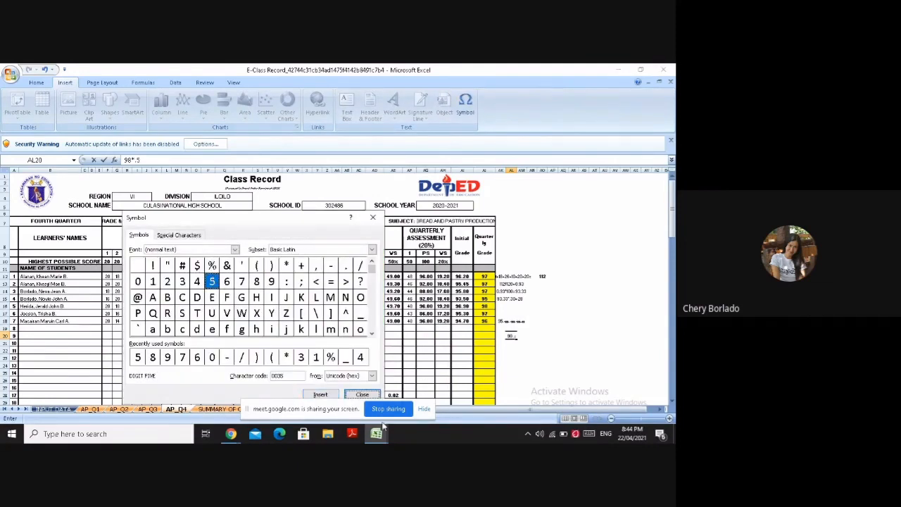
{"action": "left_click", "coordinate": [361, 395]}
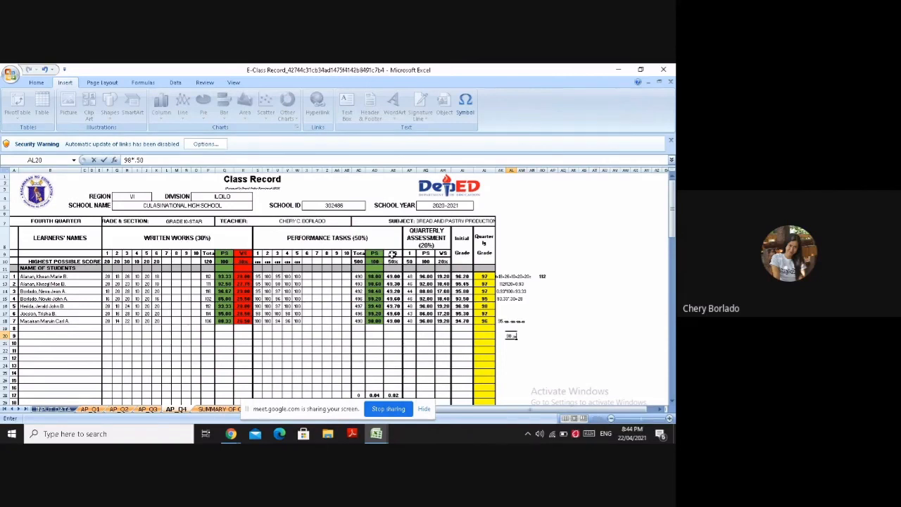
Fill the performance tasks WS column, from its header in AE9 down to AE18, with red
{"action": "left_click_drag", "start_coordinate": [391, 253], "coordinate": [394, 327]}
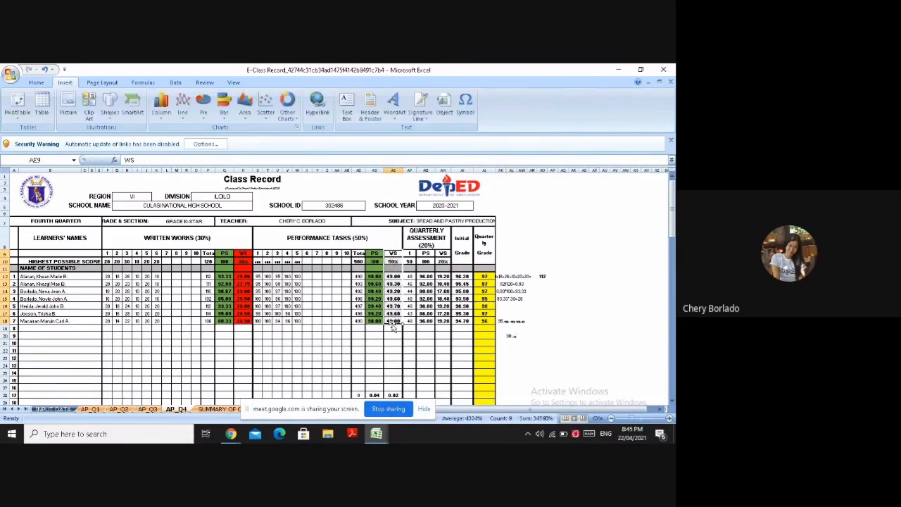
{"action": "left_click", "coordinate": [37, 85]}
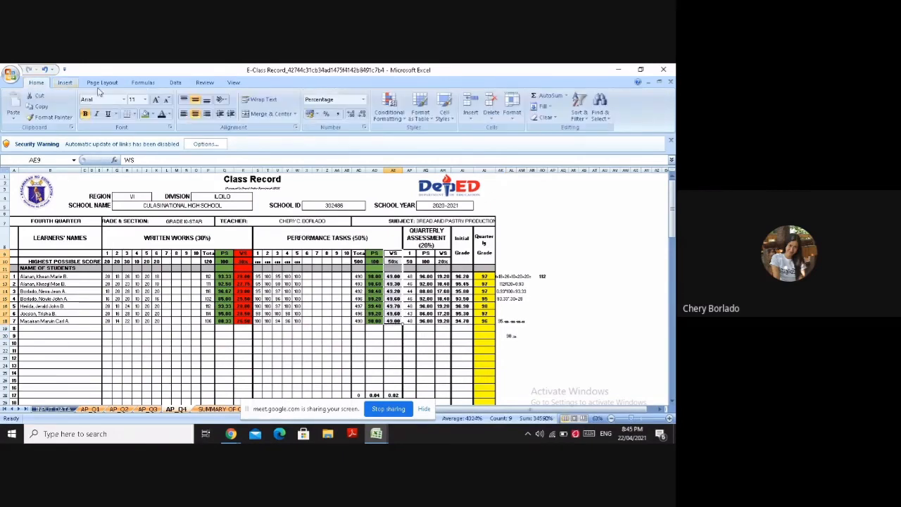
{"action": "left_click", "coordinate": [152, 114]}
{"action": "left_click", "coordinate": [153, 187]}
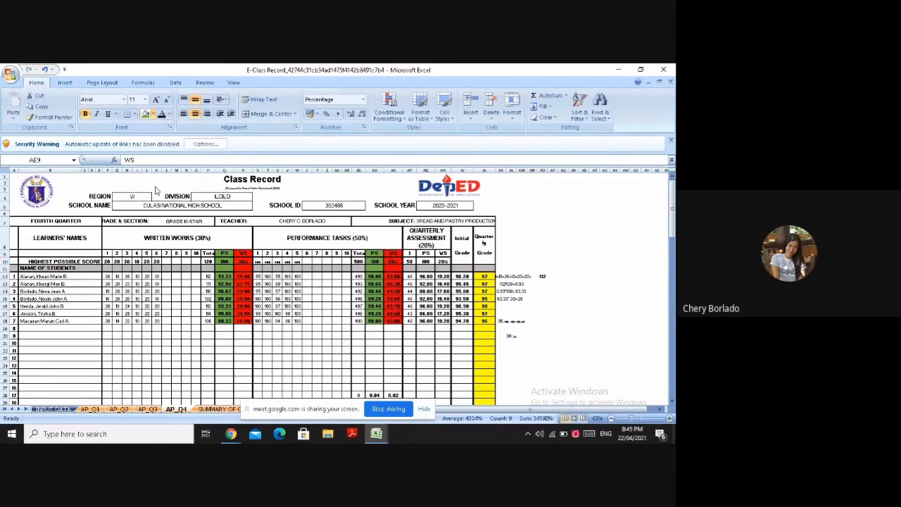
{"action": "left_click", "coordinate": [442, 359]}
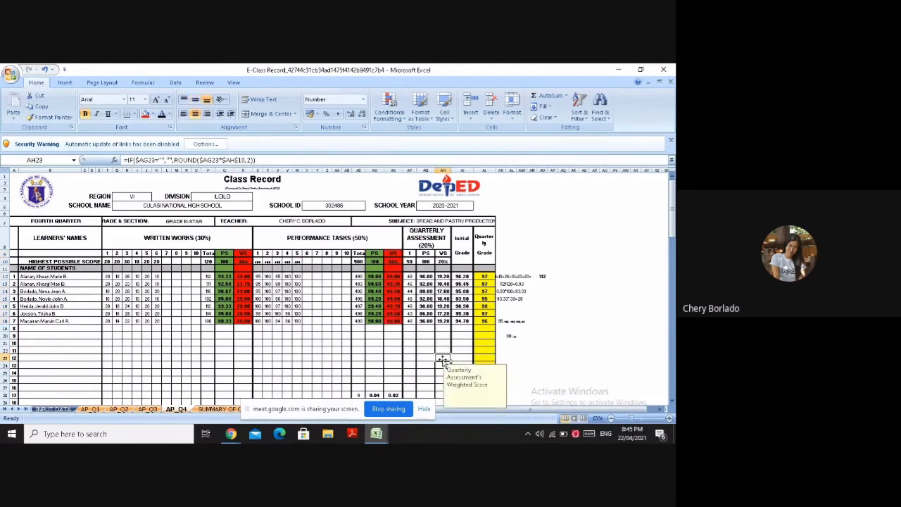
Start the quarterly assessment percentage score computation in AL8 with 48/50, inserting the digit 5 as a symbol
{"action": "left_click", "coordinate": [408, 275]}
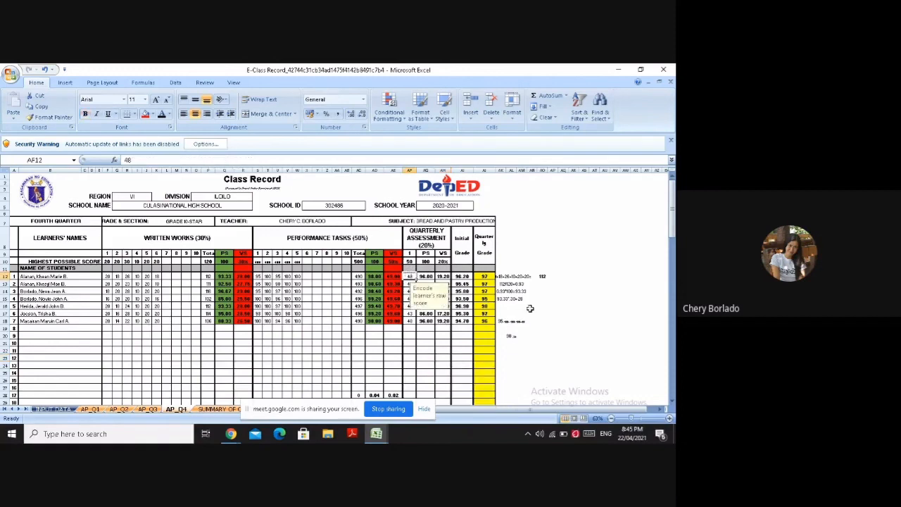
{"action": "left_click", "coordinate": [516, 233]}
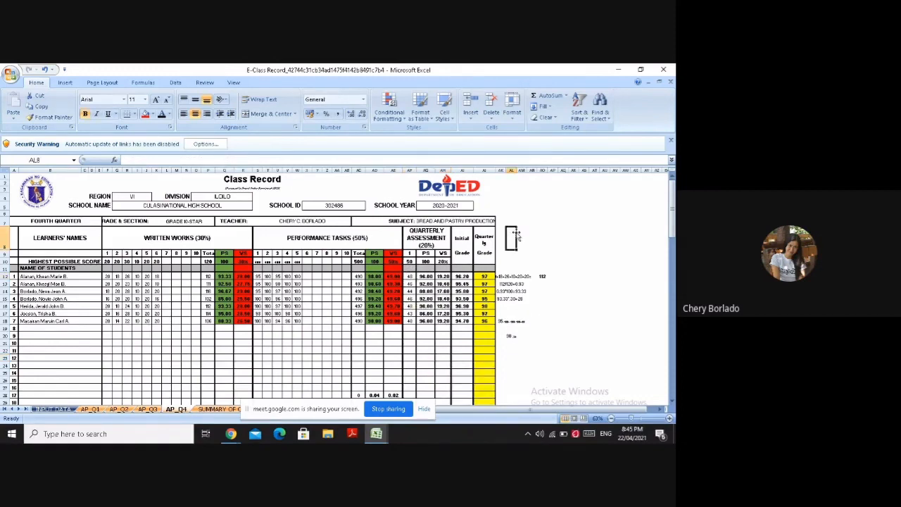
{"action": "type", "text": "48/"}
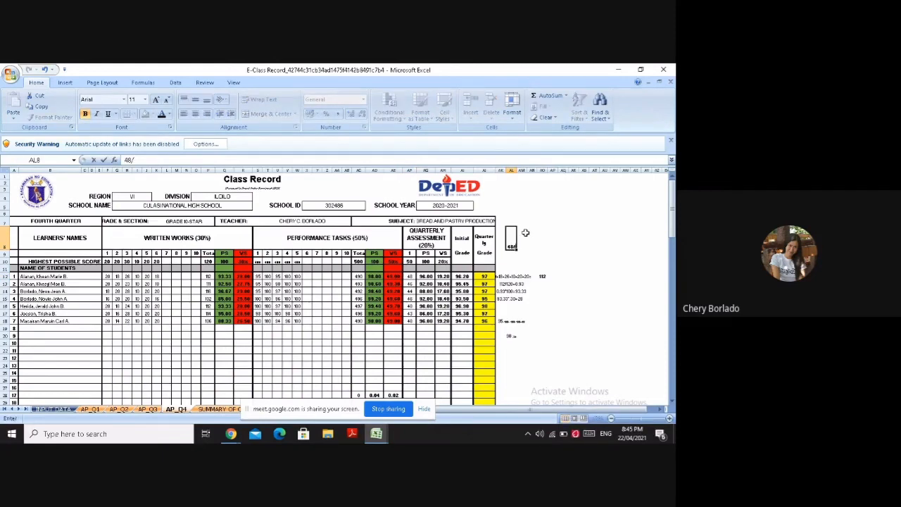
{"action": "left_click", "coordinate": [70, 82]}
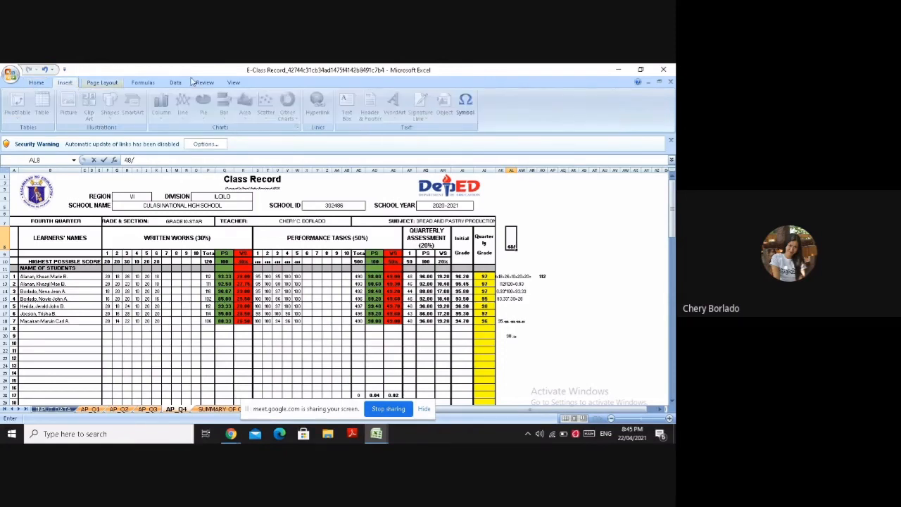
{"action": "left_click", "coordinate": [466, 106]}
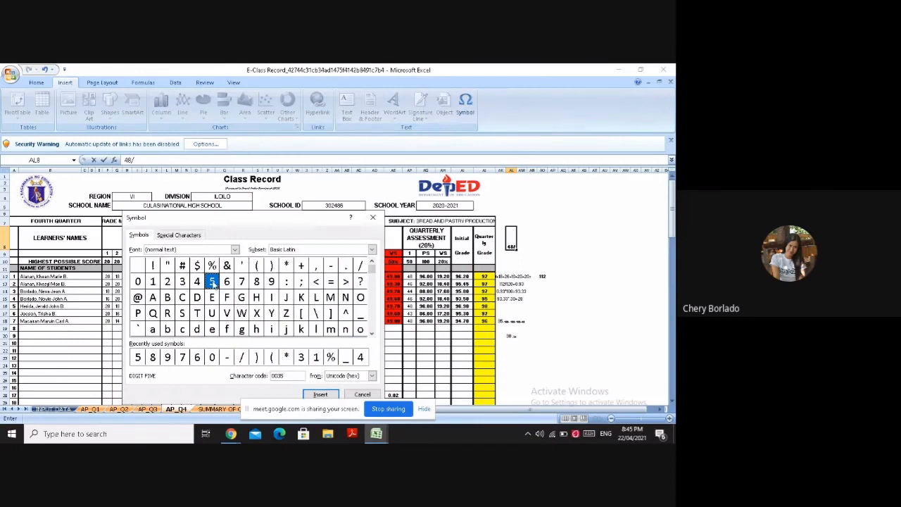
{"action": "left_click", "coordinate": [320, 395]}
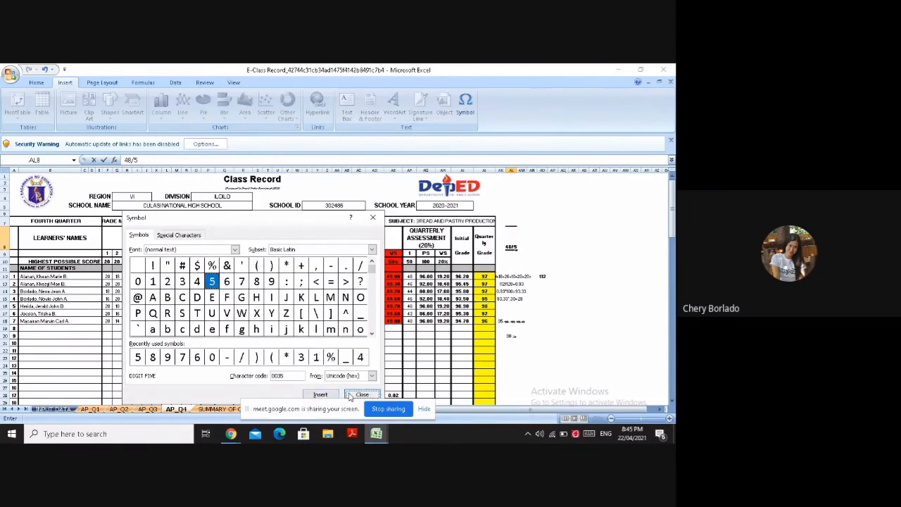
{"action": "left_click", "coordinate": [351, 395]}
{"action": "type", "text": "0"}
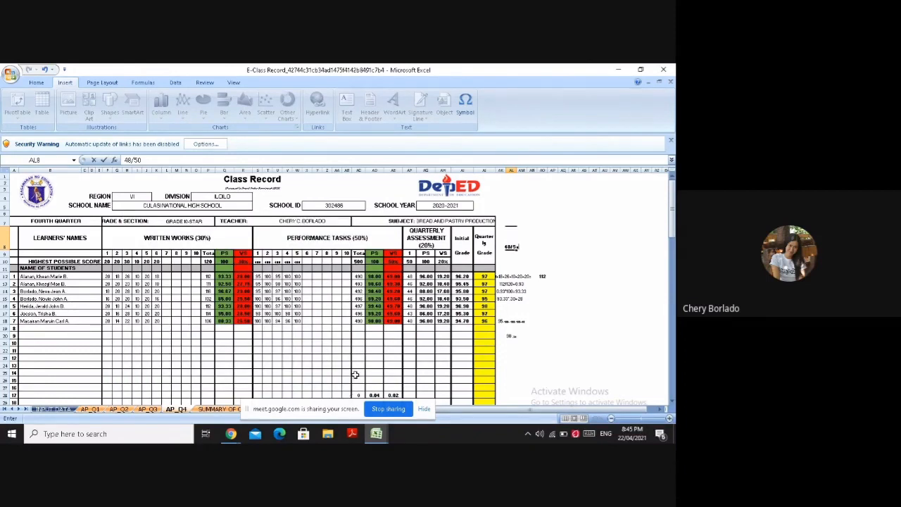
{"action": "type", "text": "0"}
Complete the quotient in AL8 with =0.96, inserting the digit 9 as a symbol
{"action": "type", "text": ".9"}
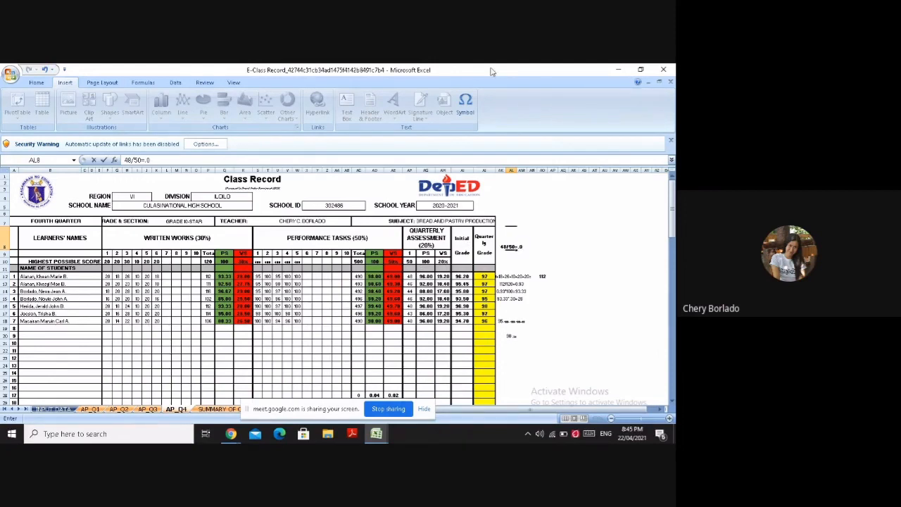
{"action": "left_click", "coordinate": [466, 102]}
{"action": "left_click", "coordinate": [272, 281]}
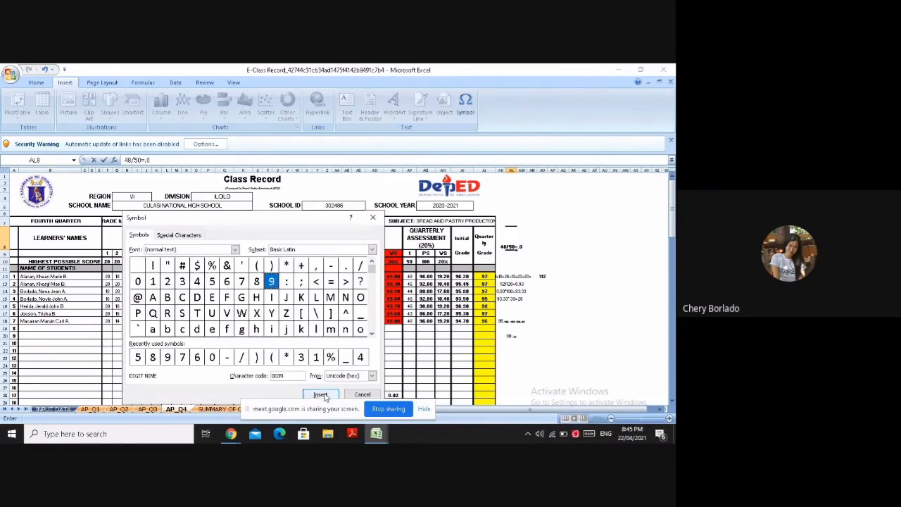
{"action": "left_click", "coordinate": [321, 394]}
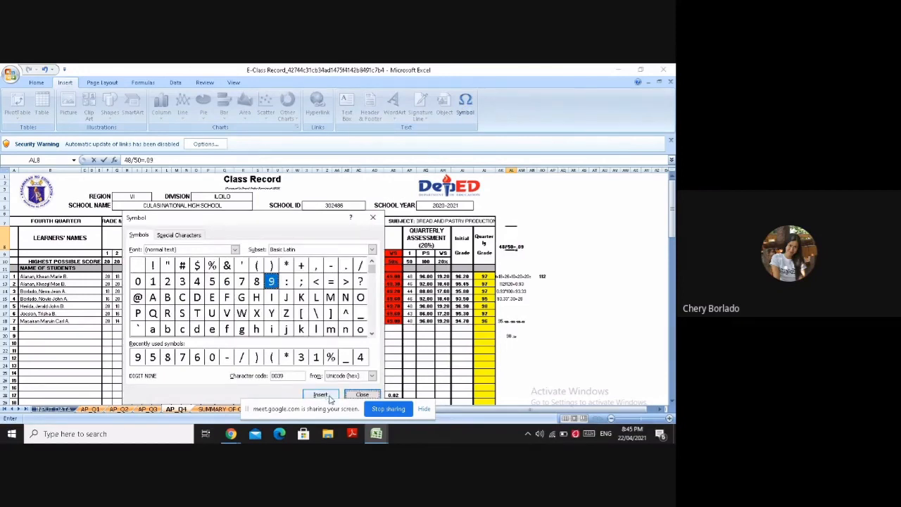
{"action": "left_click", "coordinate": [357, 395]}
{"action": "type", "text": "6"}
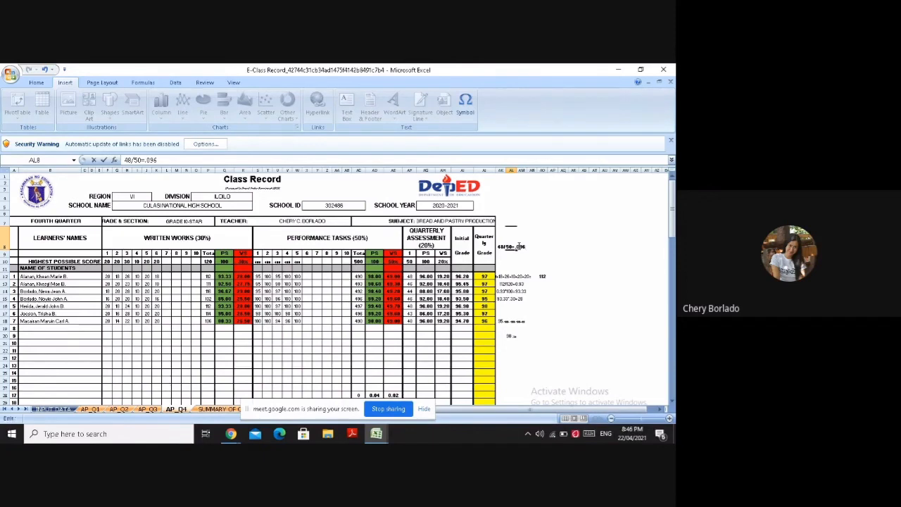
{"action": "type", "text": "."}
{"action": "left_click_drag", "start_coordinate": [425, 251], "coordinate": [425, 320]}
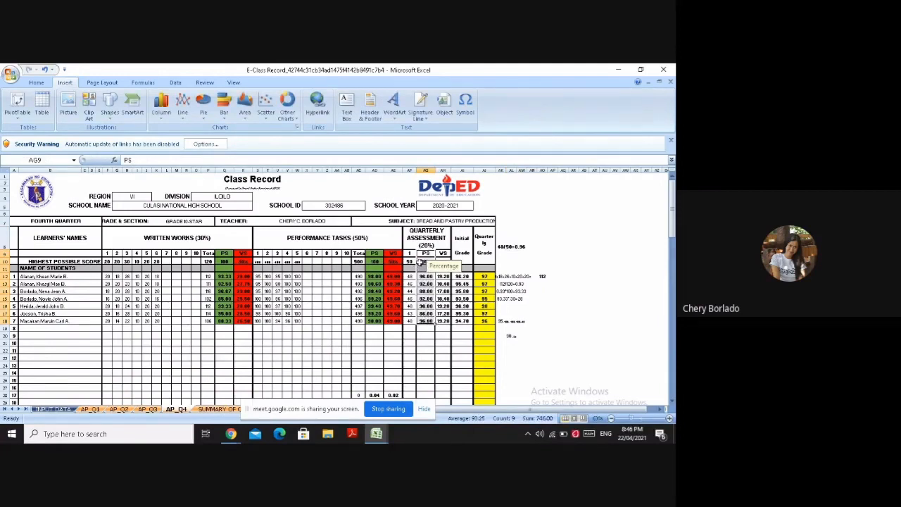
Continue the quarterly assessment percentage score computation by entering *100 in AN8
{"action": "left_click", "coordinate": [542, 236]}
{"action": "left_click", "coordinate": [533, 245]}
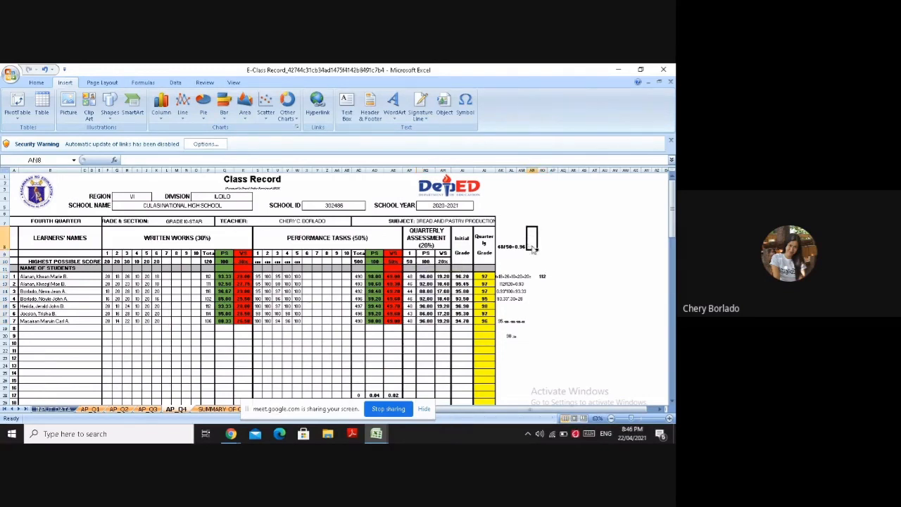
{"action": "type", "text": "=1"}
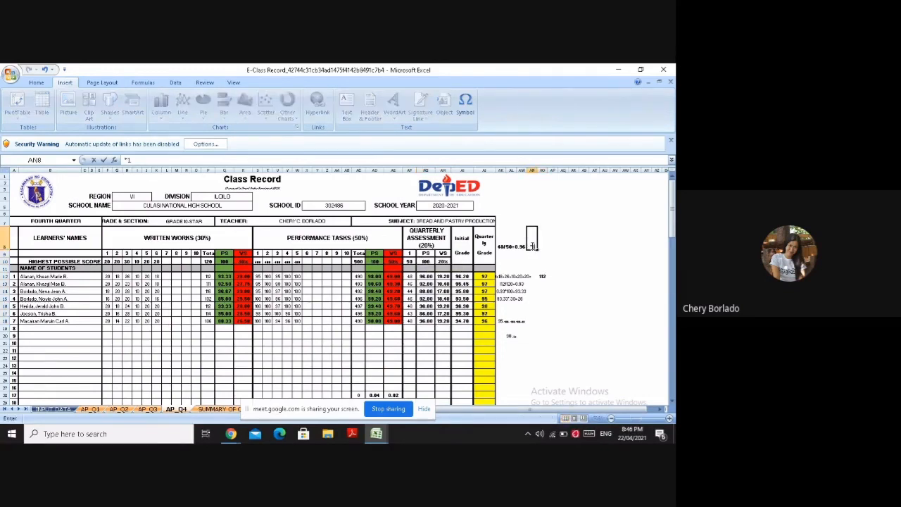
{"action": "type", "text": "00"}
Fill the quarterly assessment PS column, from its header in AG9 down to AG18, with green
{"action": "left_click_drag", "start_coordinate": [427, 254], "coordinate": [426, 321]}
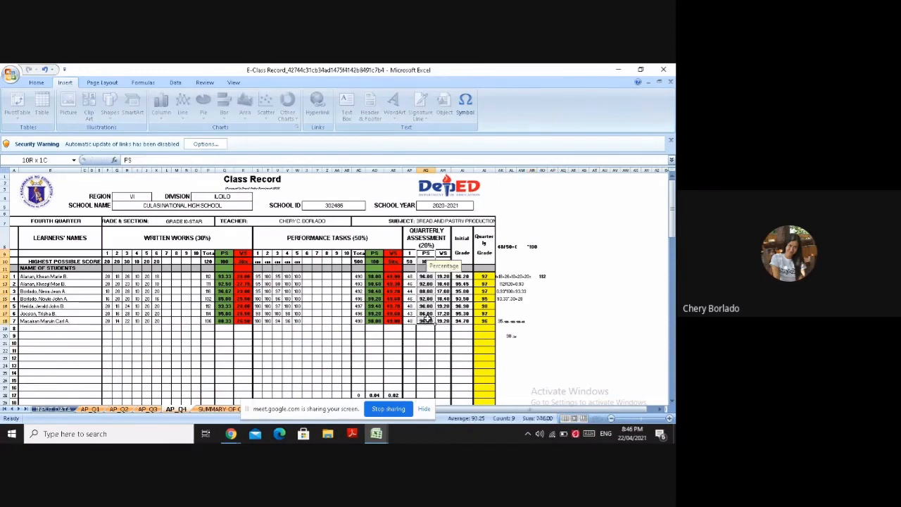
{"action": "left_click", "coordinate": [36, 82]}
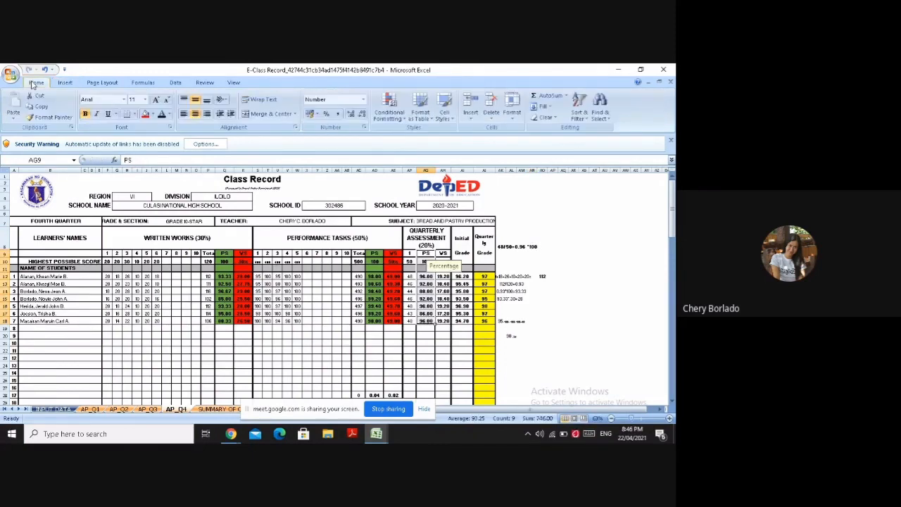
{"action": "left_click", "coordinate": [151, 115]}
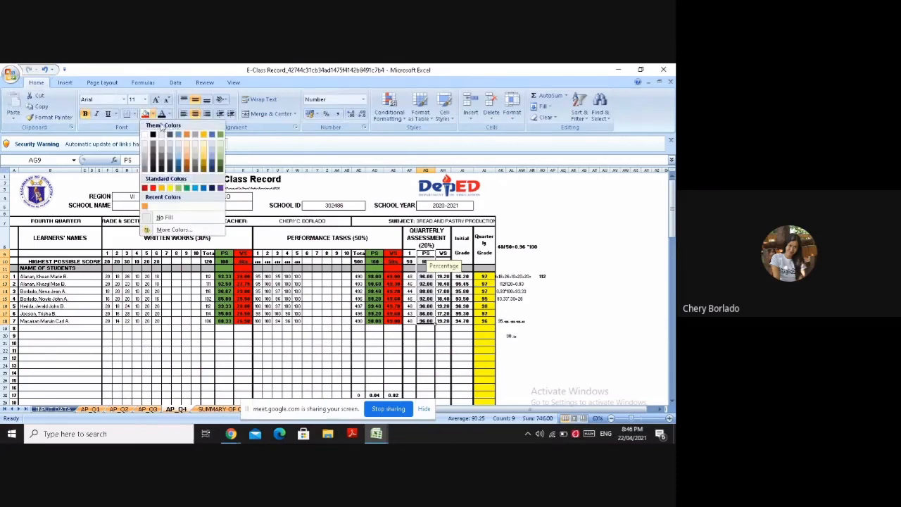
{"action": "left_click", "coordinate": [221, 135]}
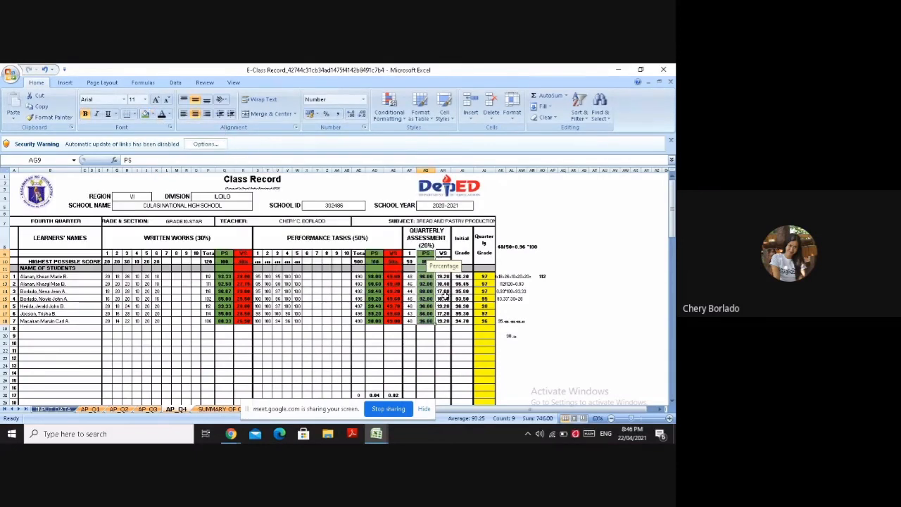
Start the quarterly assessment weighted score in AO8 with =19, inserting the digit 9 as a symbol
{"action": "left_click", "coordinate": [445, 297]}
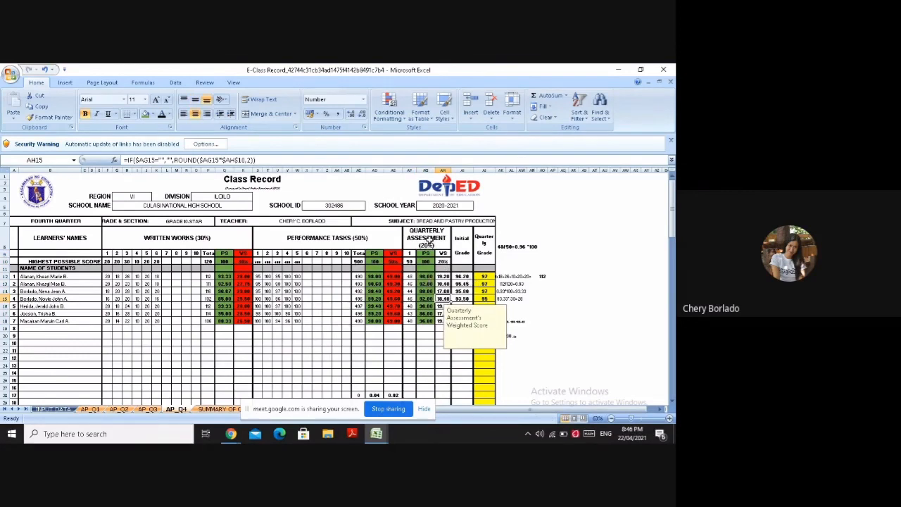
{"action": "left_click", "coordinate": [519, 267]}
{"action": "left_click", "coordinate": [543, 245]}
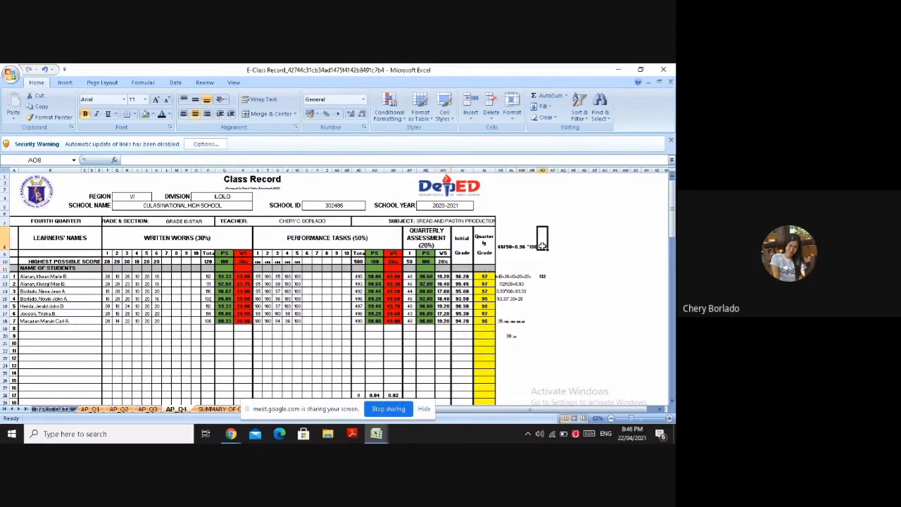
{"action": "type", "text": "=1"}
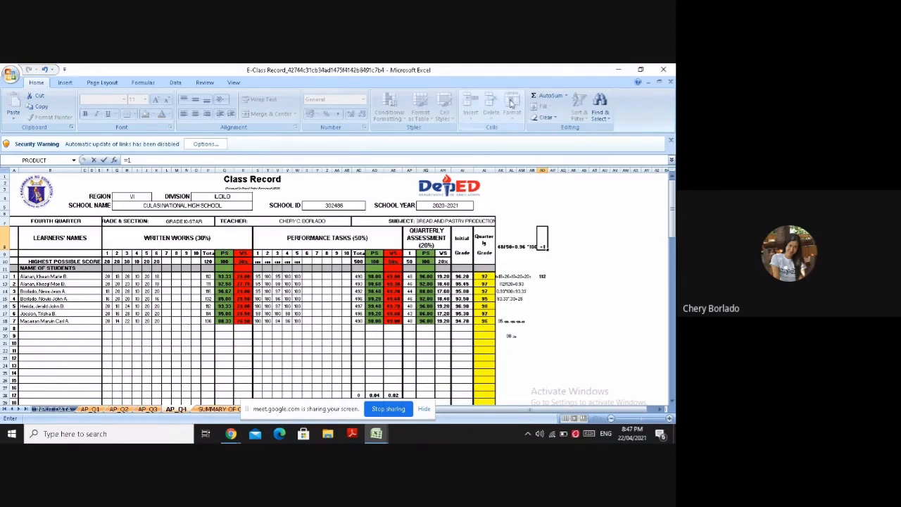
{"action": "left_click", "coordinate": [63, 83]}
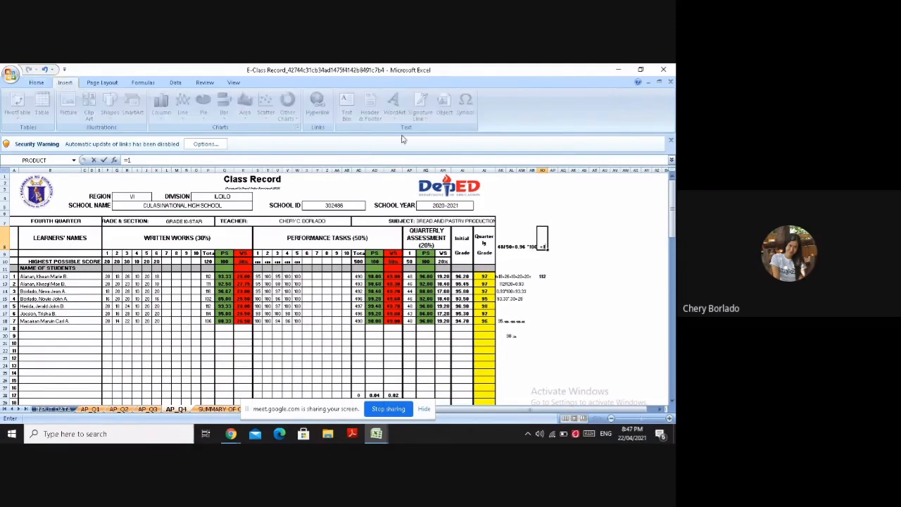
{"action": "left_click", "coordinate": [546, 249]}
{"action": "left_click", "coordinate": [464, 105]}
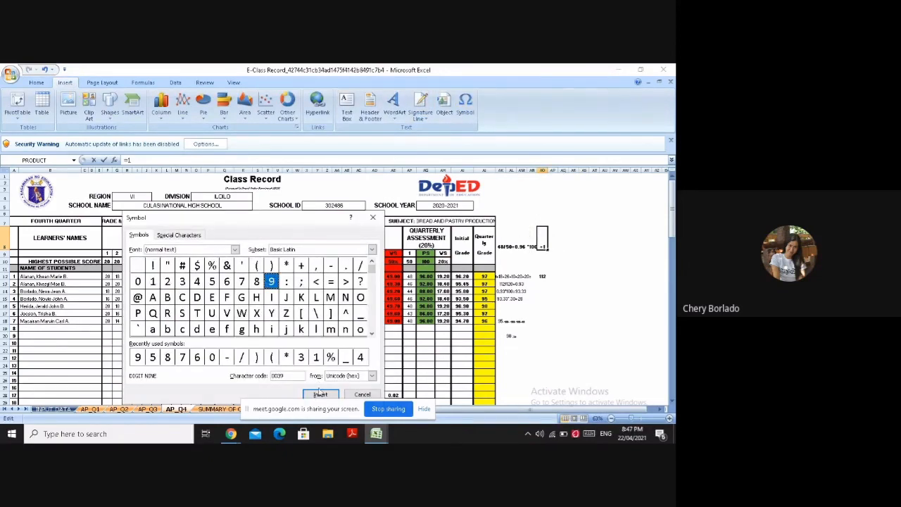
{"action": "left_click", "coordinate": [320, 394]}
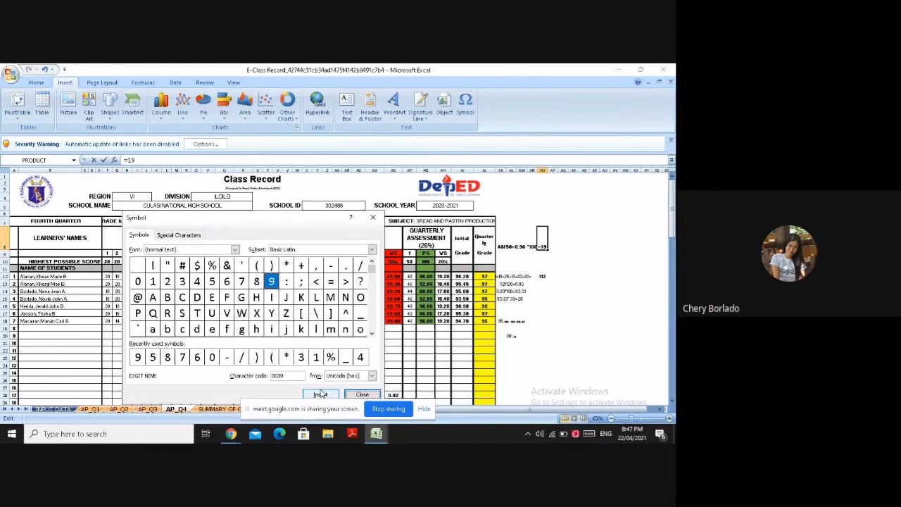
{"action": "left_click", "coordinate": [362, 394]}
Complete the weighted score in AO8 as =19.2
{"action": "type", "text": "."}
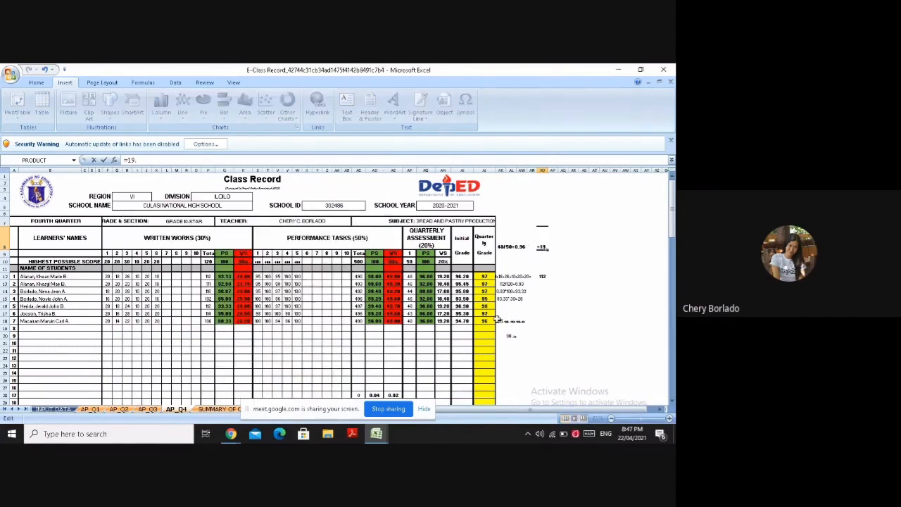
{"action": "type", "text": "20"}
{"action": "key", "text": "BackSpace"}
{"action": "left_click", "coordinate": [562, 268]}
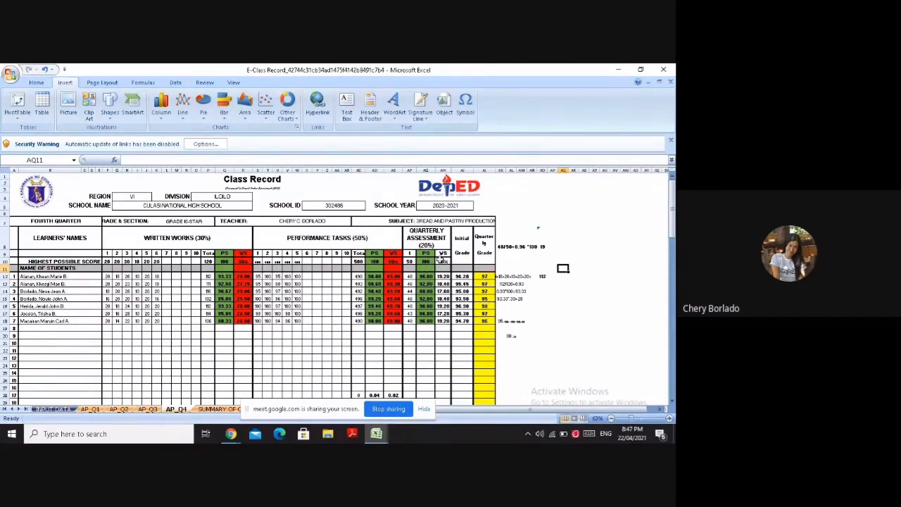
Fill the quarterly assessment WS column, from its header in AH9 down to AH18, with red
{"action": "left_click_drag", "start_coordinate": [442, 291], "coordinate": [442, 321]}
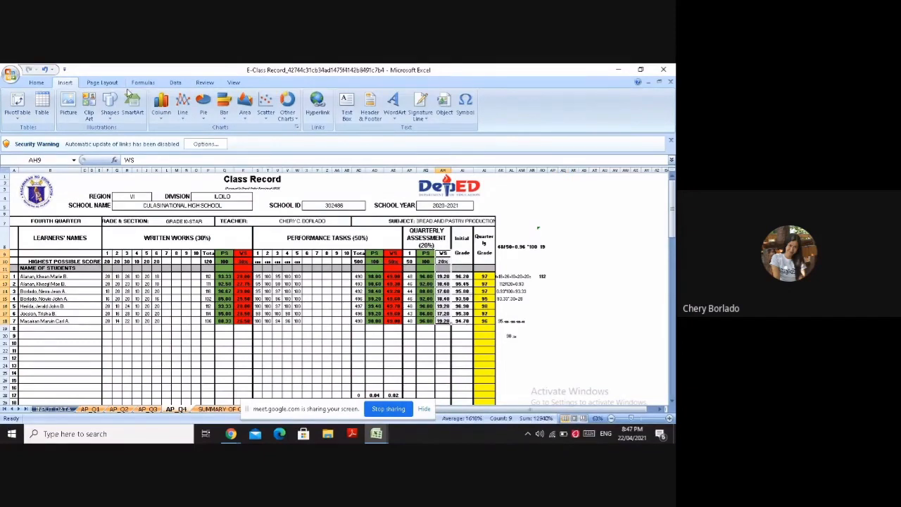
{"action": "left_click", "coordinate": [44, 83]}
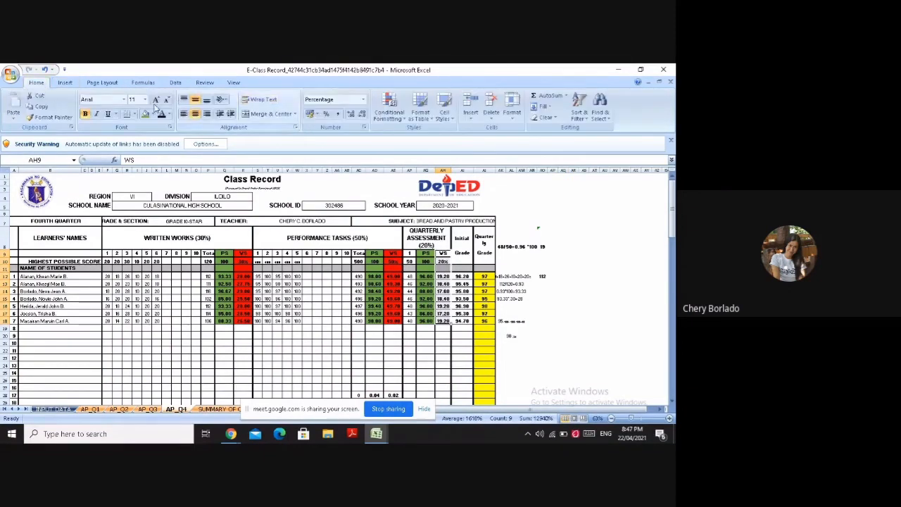
{"action": "left_click", "coordinate": [150, 114]}
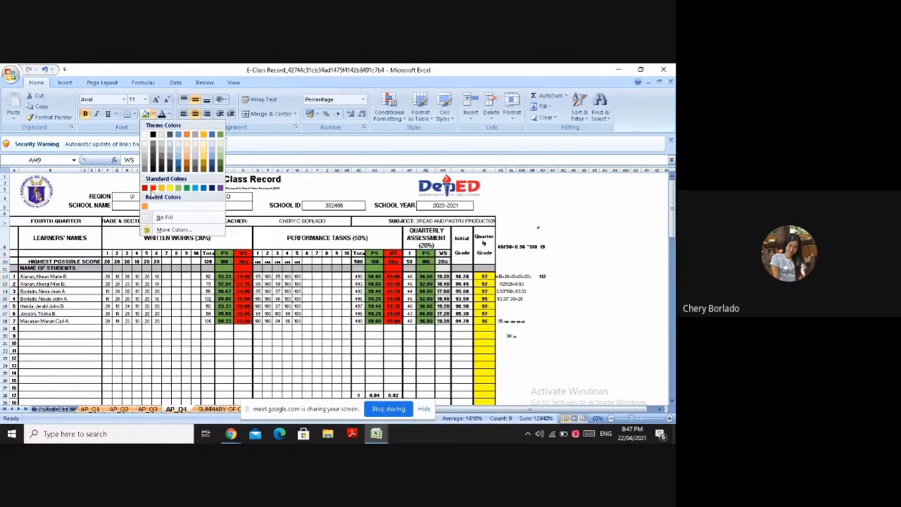
{"action": "left_click", "coordinate": [152, 187]}
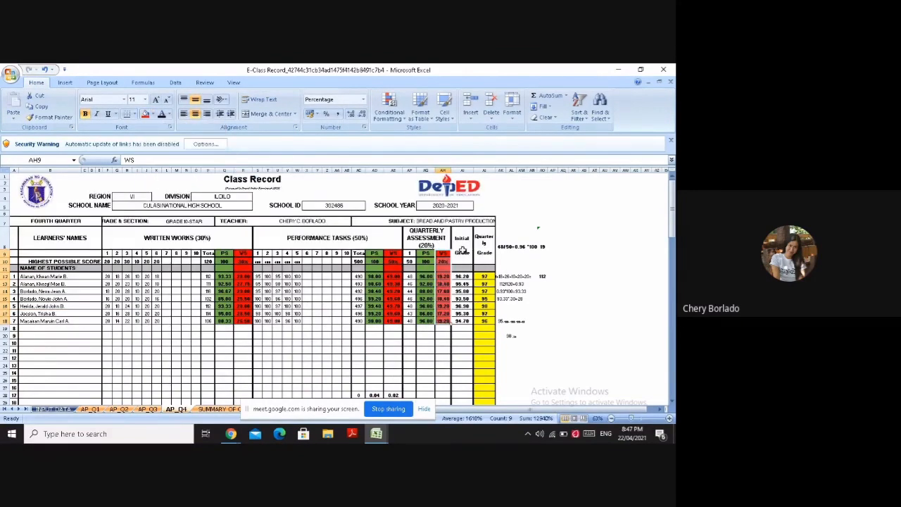
Fill the Initial Grade column, from its header in AI8 down to AI18, with blue
{"action": "left_click_drag", "start_coordinate": [461, 245], "coordinate": [464, 321]}
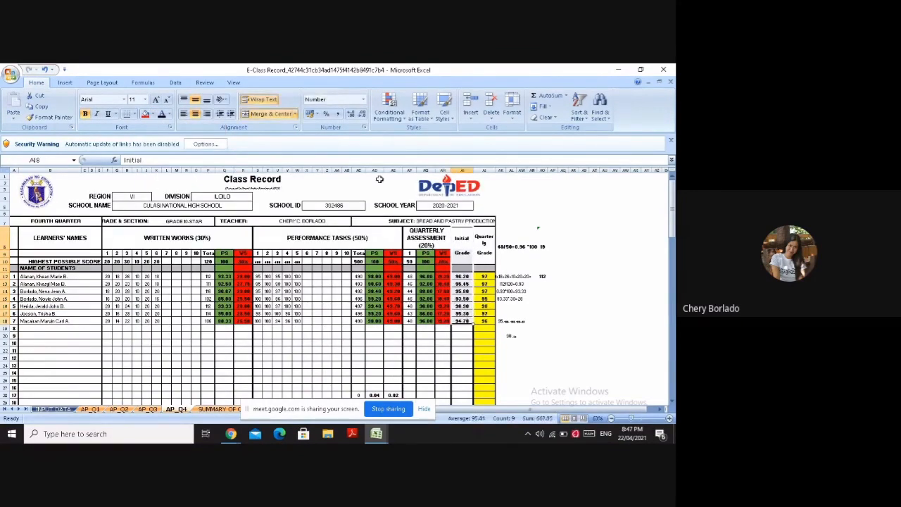
{"action": "left_click", "coordinate": [153, 115]}
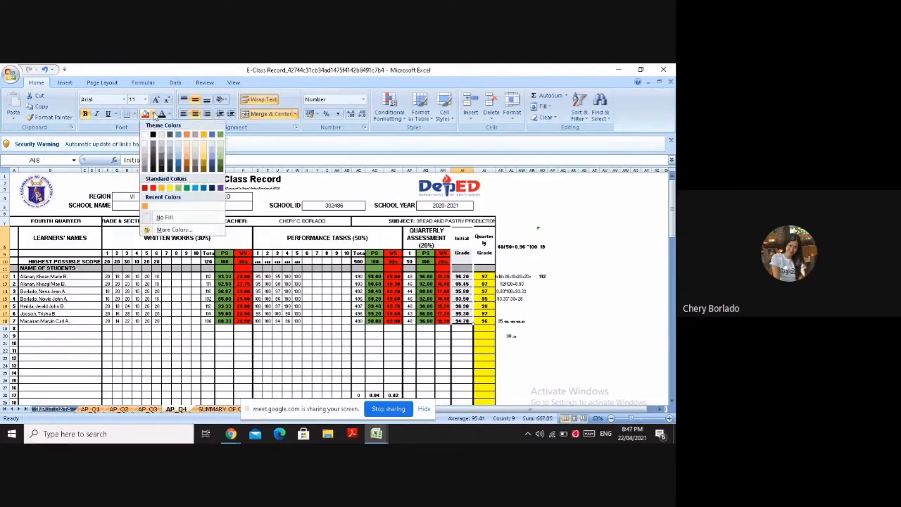
{"action": "left_click", "coordinate": [178, 136]}
{"action": "left_click", "coordinate": [611, 328]}
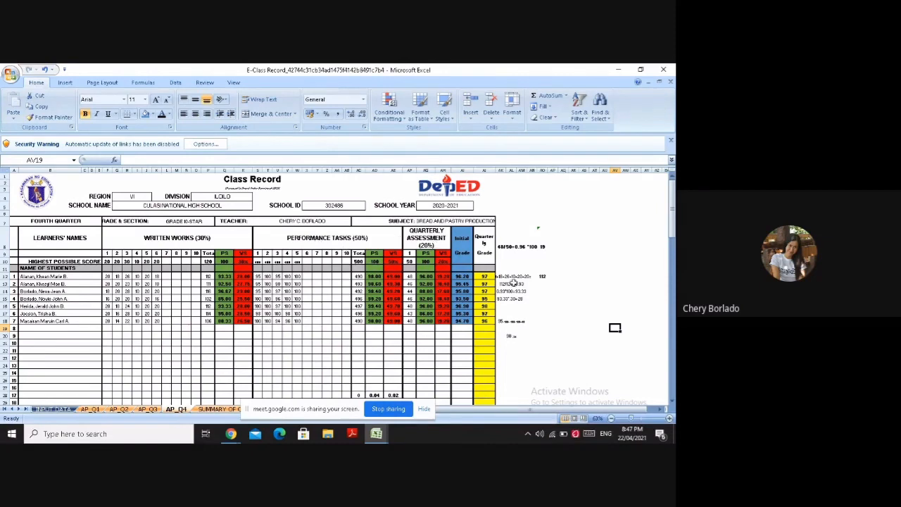
Start the initial grade computation in AS7 with 28+49+, inserting the digit 9 as a symbol
{"action": "left_click", "coordinate": [518, 233]}
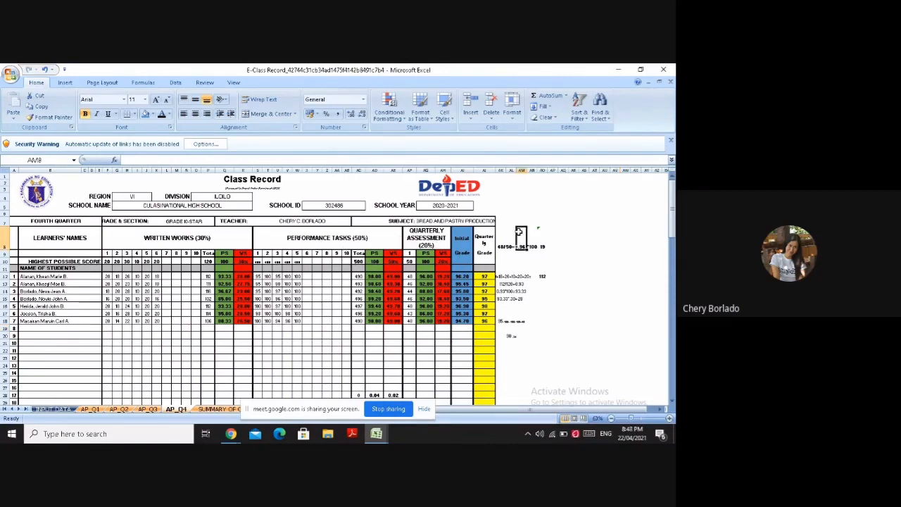
{"action": "left_click", "coordinate": [584, 223]}
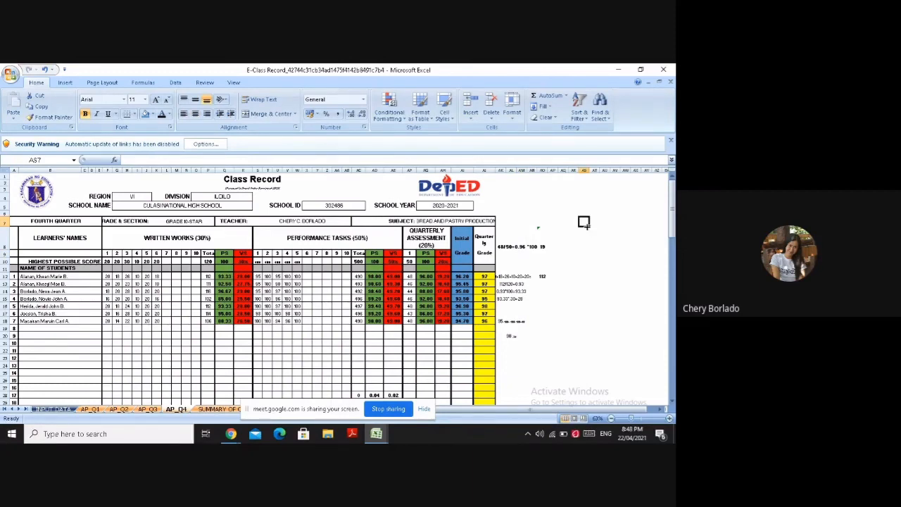
{"action": "type", "text": "2"}
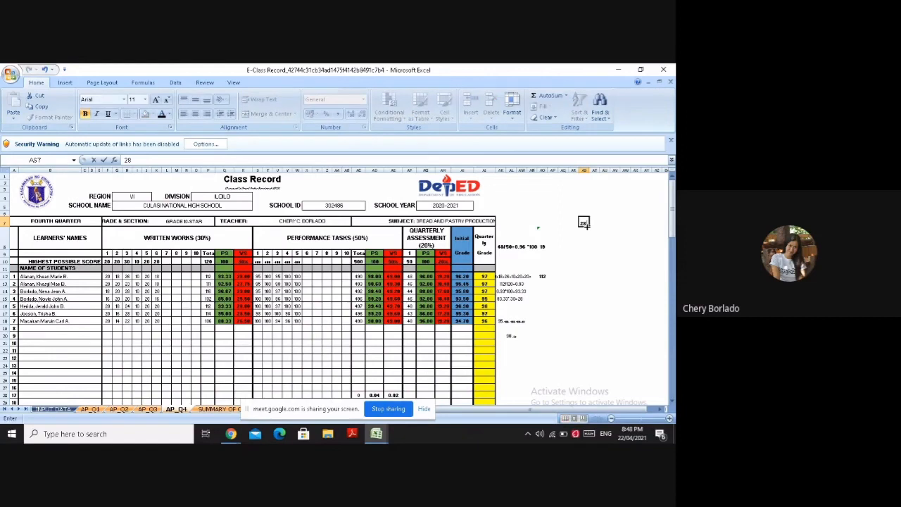
{"action": "type", "text": "8+4"}
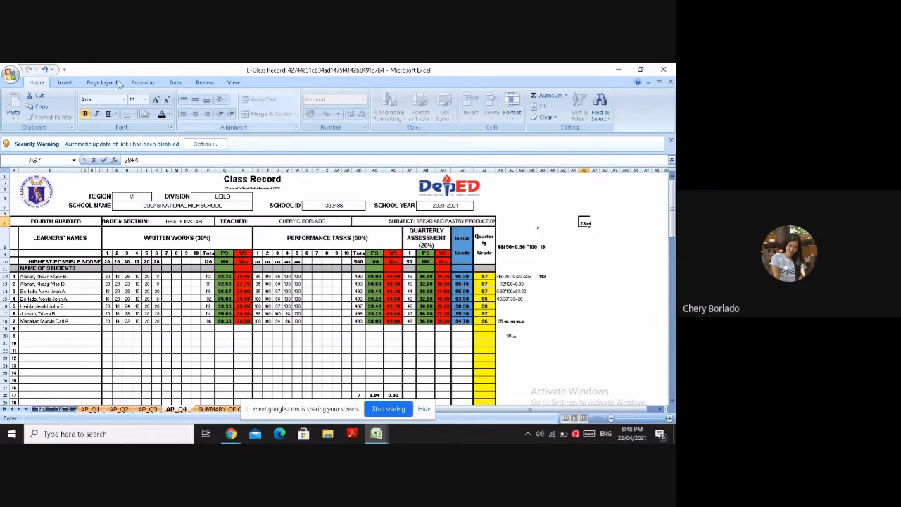
{"action": "left_click", "coordinate": [64, 82]}
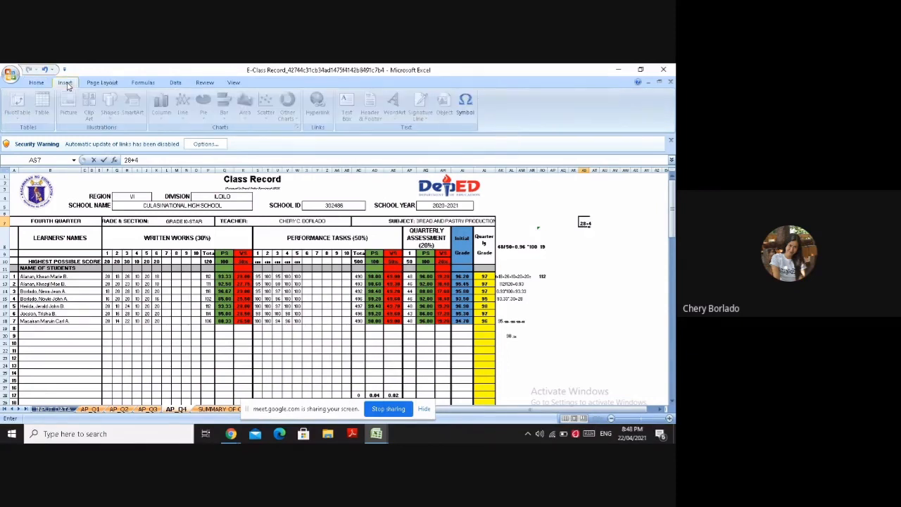
{"action": "left_click", "coordinate": [465, 106]}
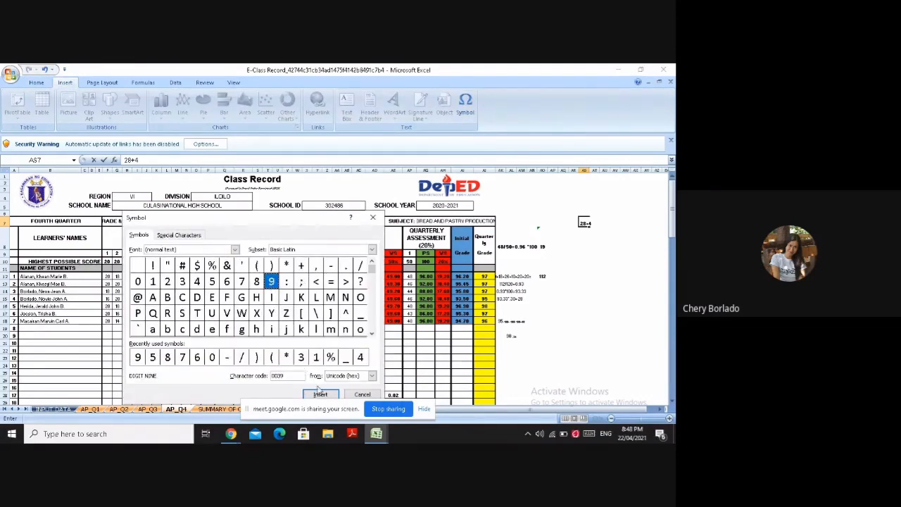
{"action": "left_click", "coordinate": [320, 395]}
{"action": "left_click", "coordinate": [360, 394]}
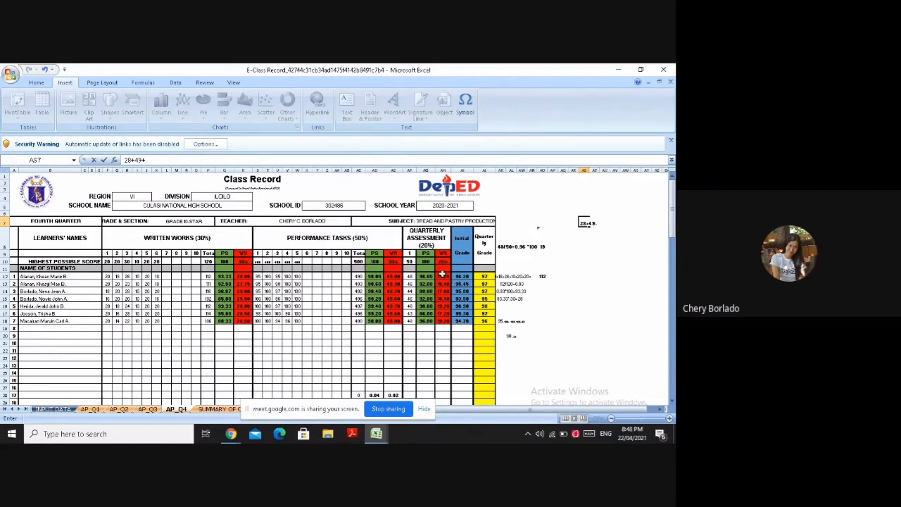
Extend the initial grade computation in AS7 with 19.20=, inserting the digit 9 as a symbol
{"action": "type", "text": "1"}
{"action": "left_click", "coordinate": [461, 111]}
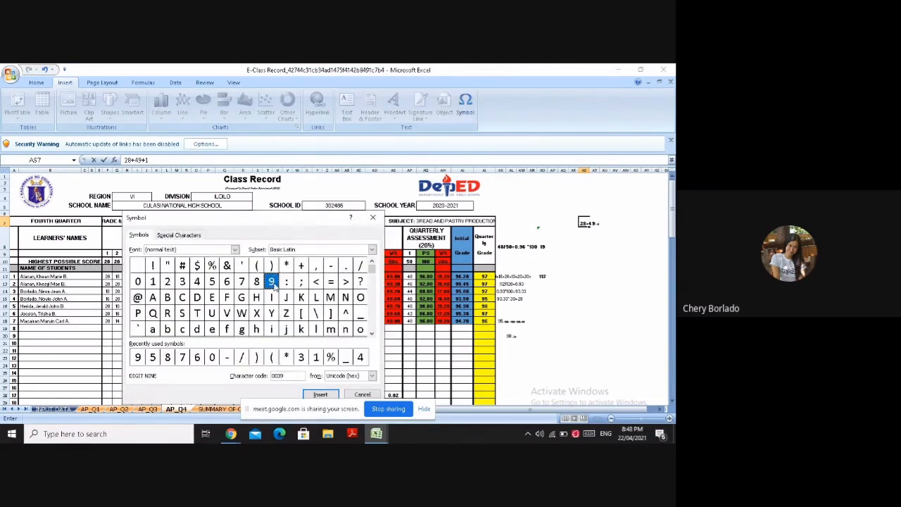
{"action": "left_click", "coordinate": [321, 394]}
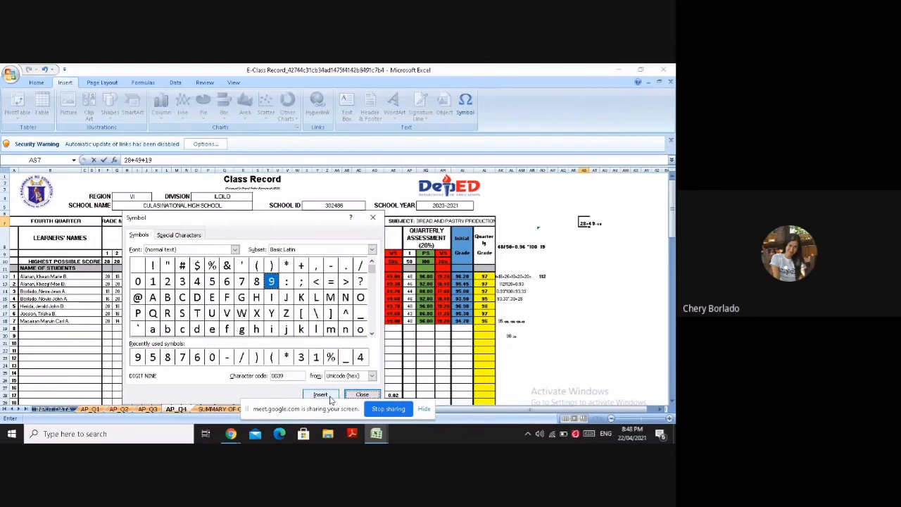
{"action": "left_click", "coordinate": [350, 395]}
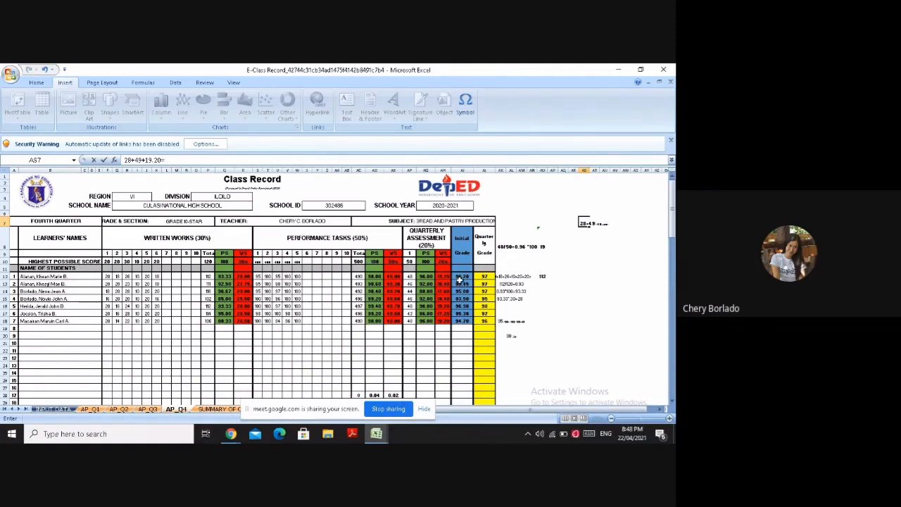
Complete the initial grade computation in AS7 with the sum 96.20, inserting the digits 9 and 6 as symbols
{"action": "left_click", "coordinate": [463, 105]}
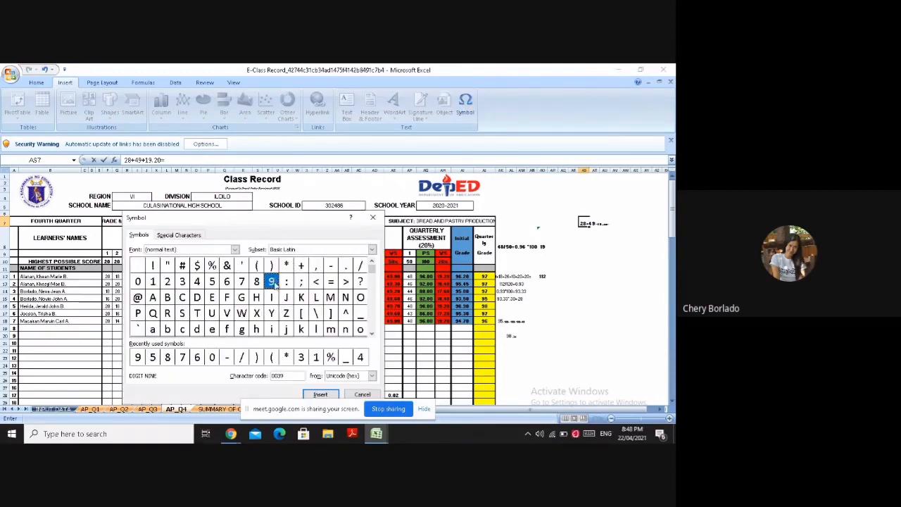
{"action": "left_click", "coordinate": [320, 394]}
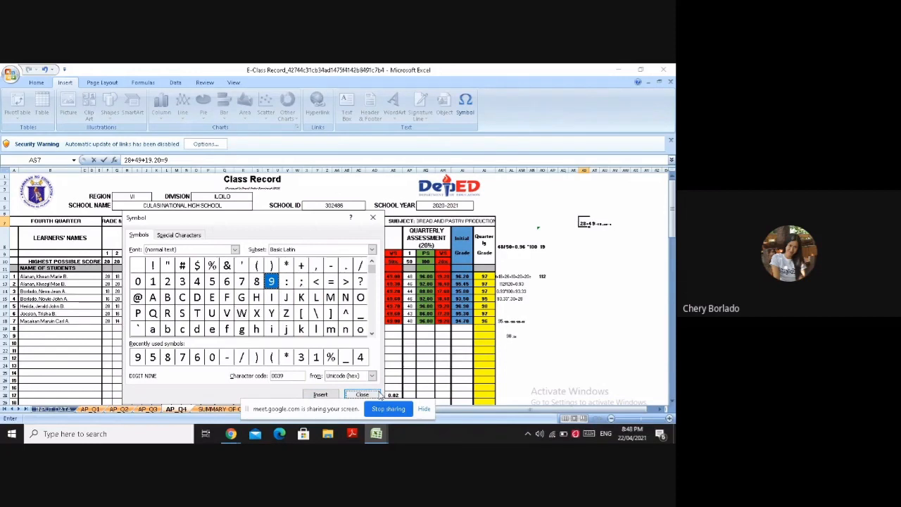
{"action": "left_click", "coordinate": [227, 280]}
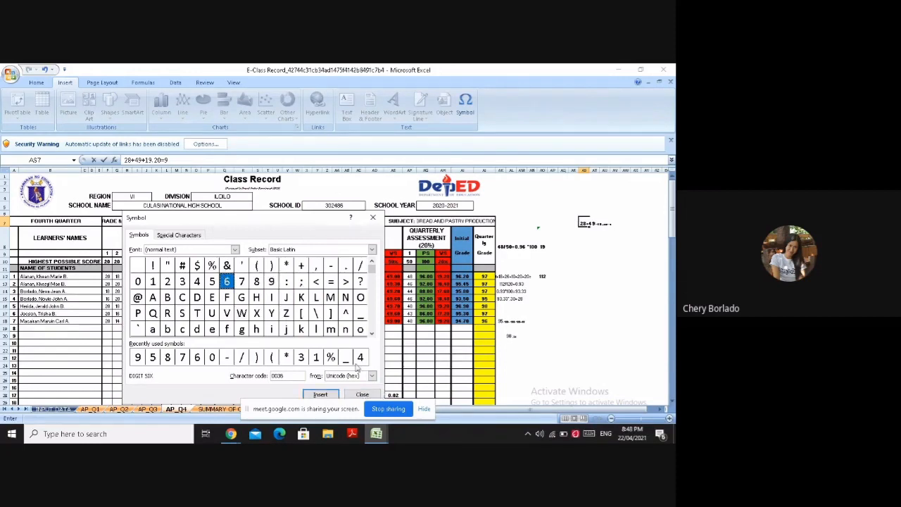
{"action": "left_click", "coordinate": [320, 394]}
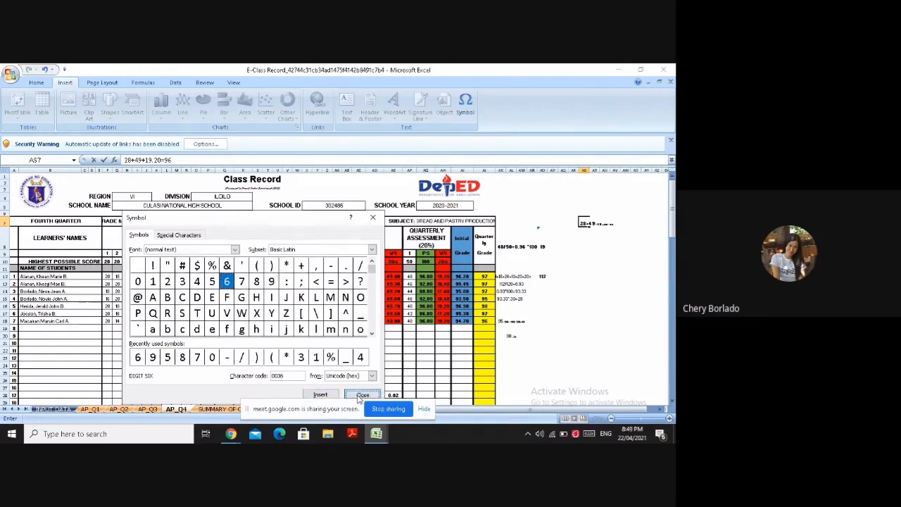
{"action": "left_click", "coordinate": [361, 395]}
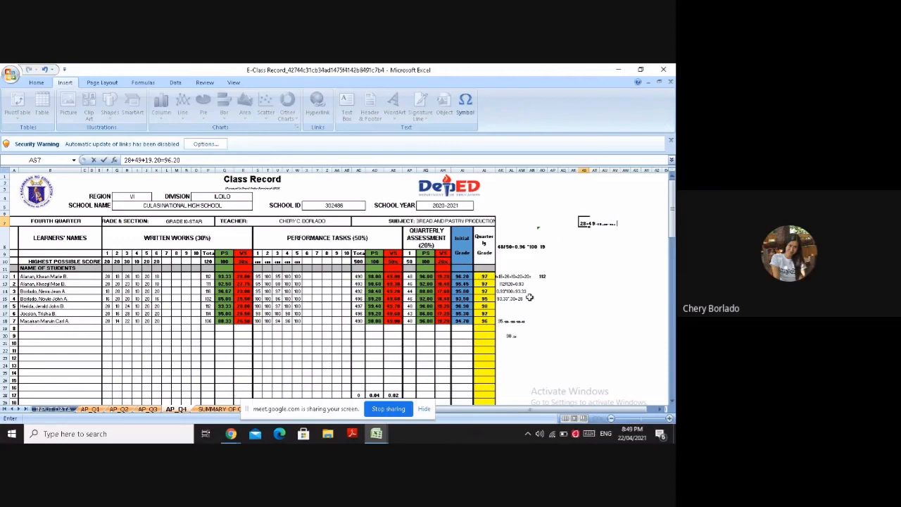
Stop sharing the screen in the Google Meet session
{"action": "left_click", "coordinate": [378, 410]}
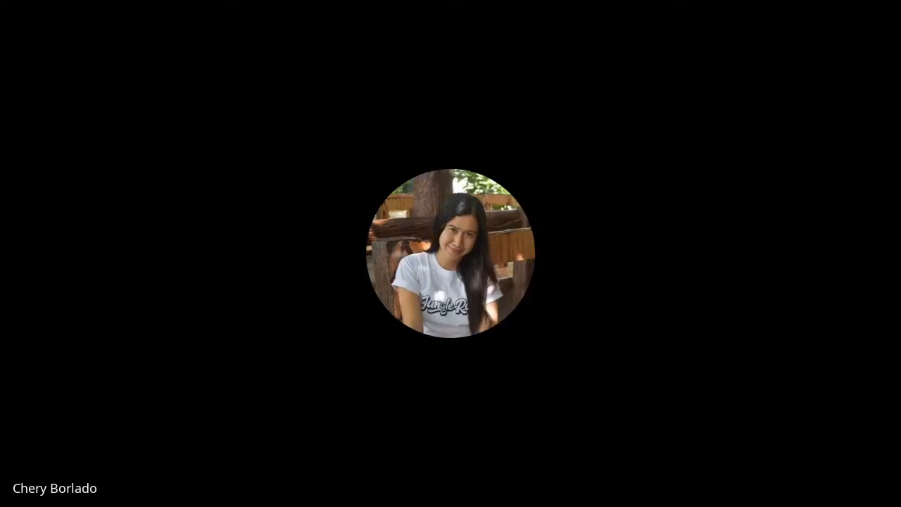